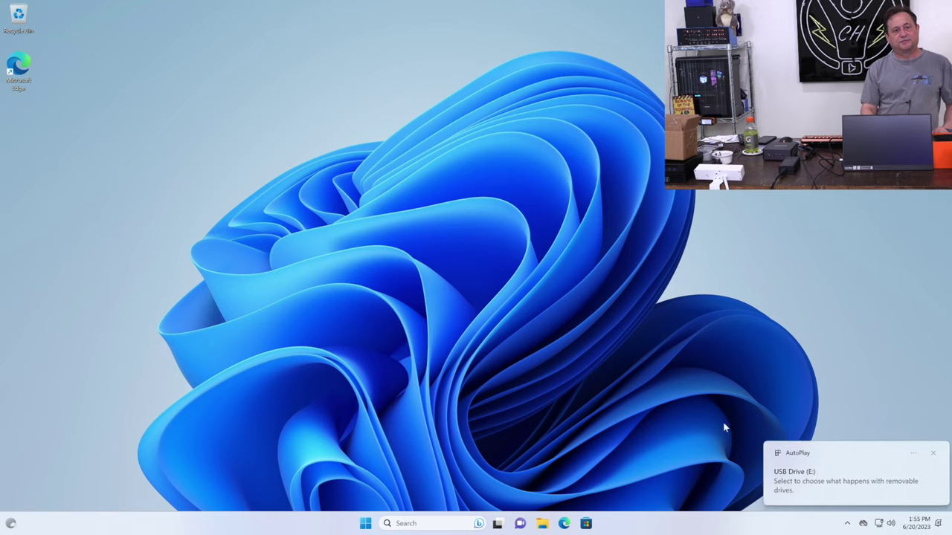
Copy the VLC folder from USB Drive (E:) to the desktop
click(541, 524)
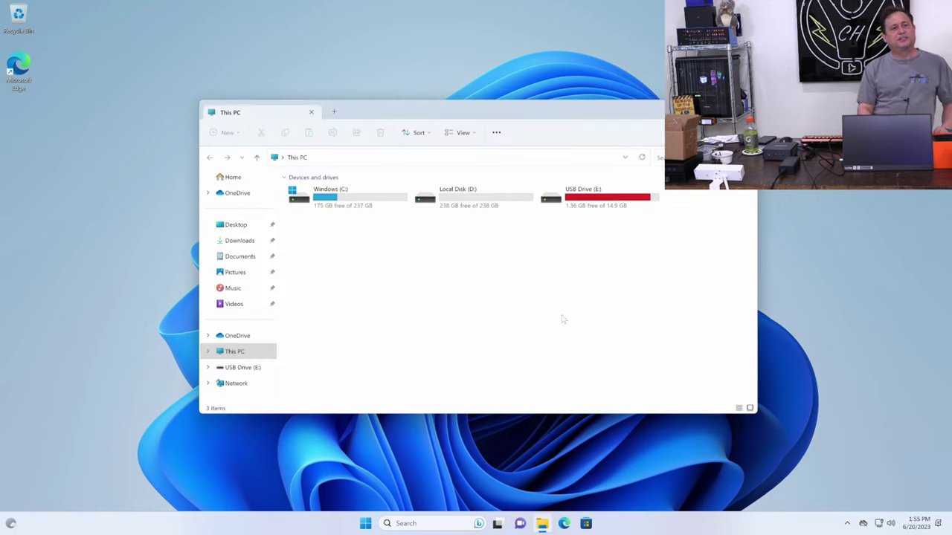
double_click(553, 204)
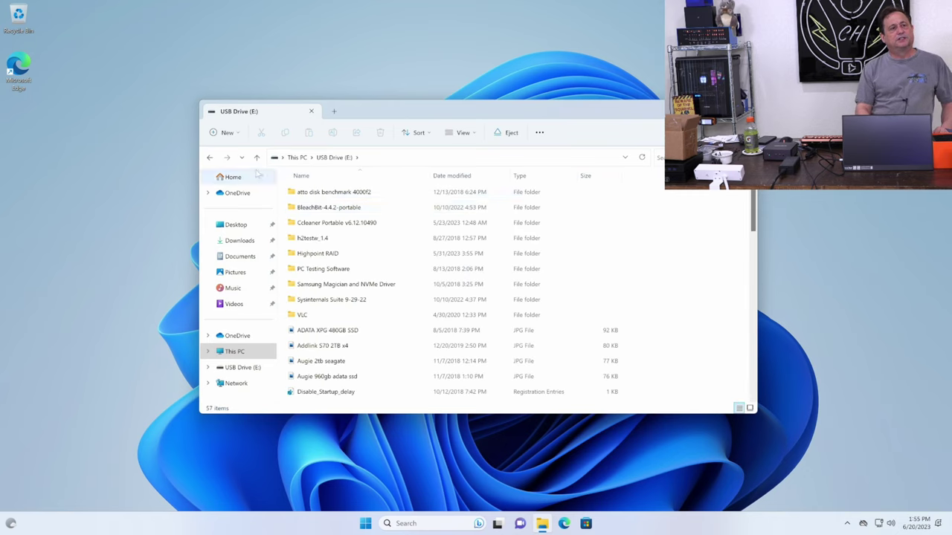
click(211, 158)
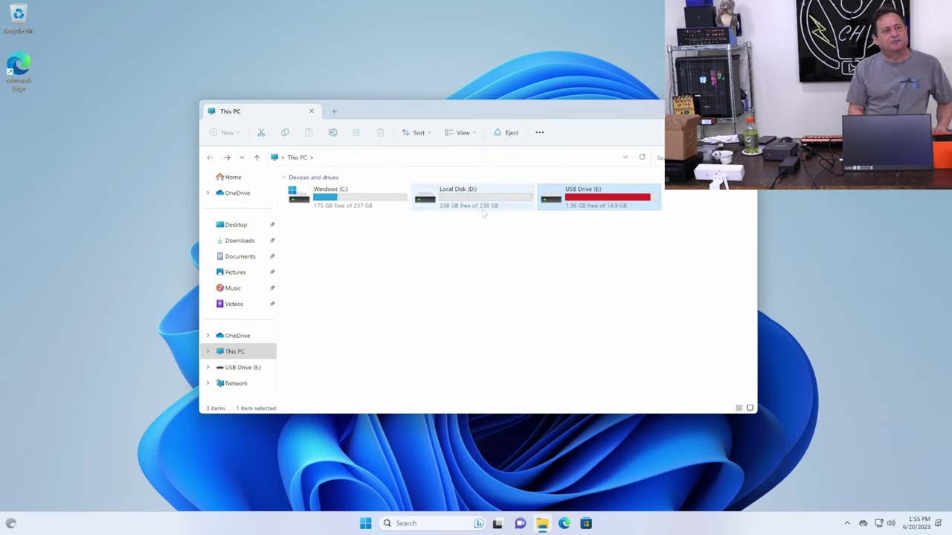
mouse_move(483, 213)
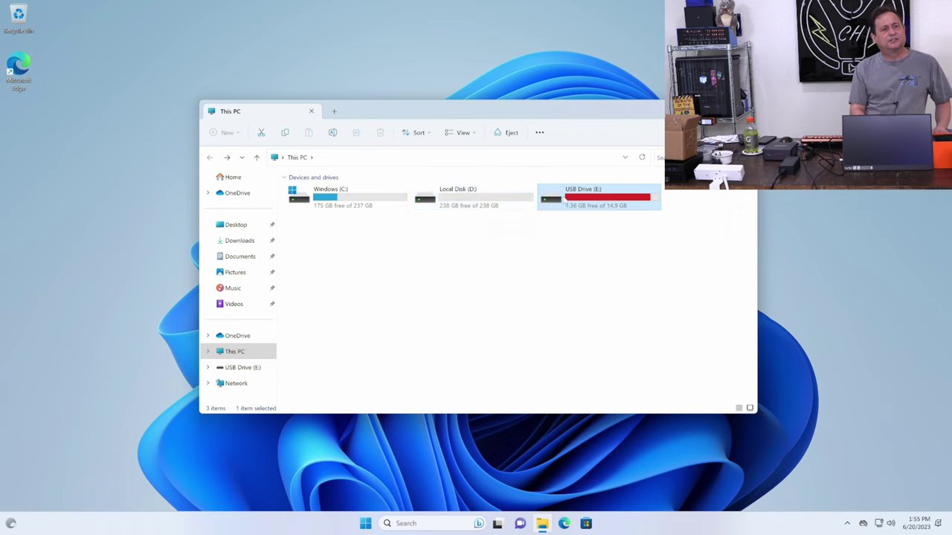
double_click(566, 204)
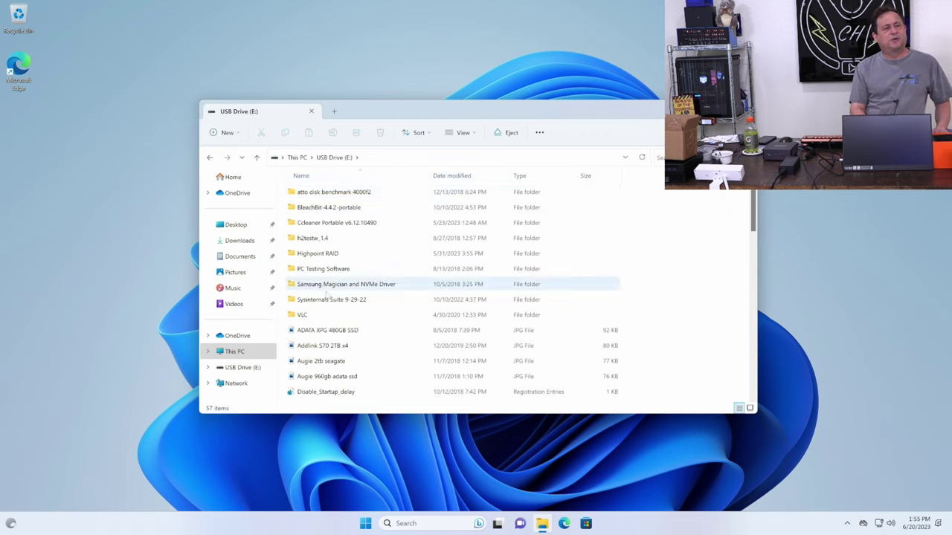
drag(318, 317, 279, 258)
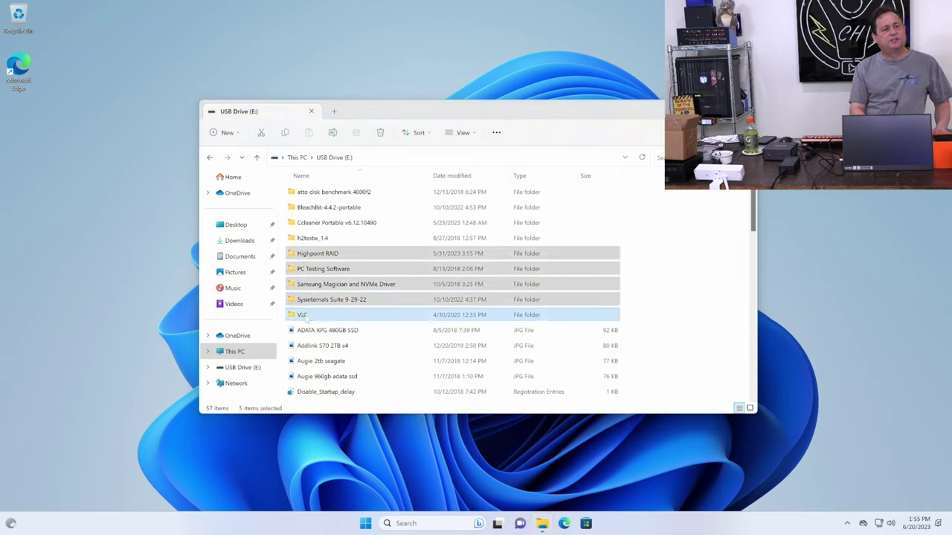
click(305, 318)
drag(305, 319, 91, 275)
Copy the Uncle Carey's Windows 10 Optimizer application from the USB drive to the desktop
scroll(340, 290, down, 12)
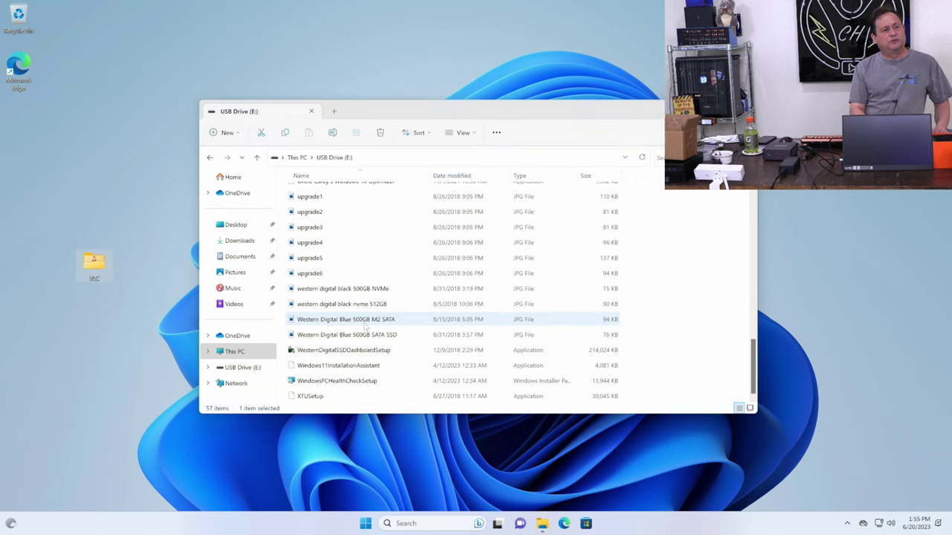
scroll(338, 290, up, 2)
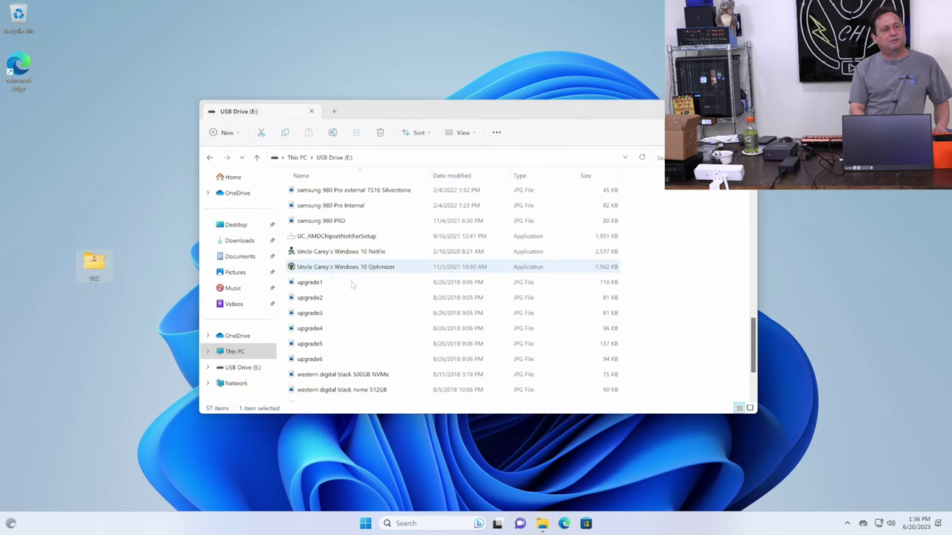
drag(344, 266, 87, 183)
Copy the cpu-z_2.06-en, Crystal Disk Info v8.17.14 and Crystal Disk Mark Portable v8.0.4c folders from the drive's PC Testing Software folder to the desktop
scroll(368, 262, up, 10)
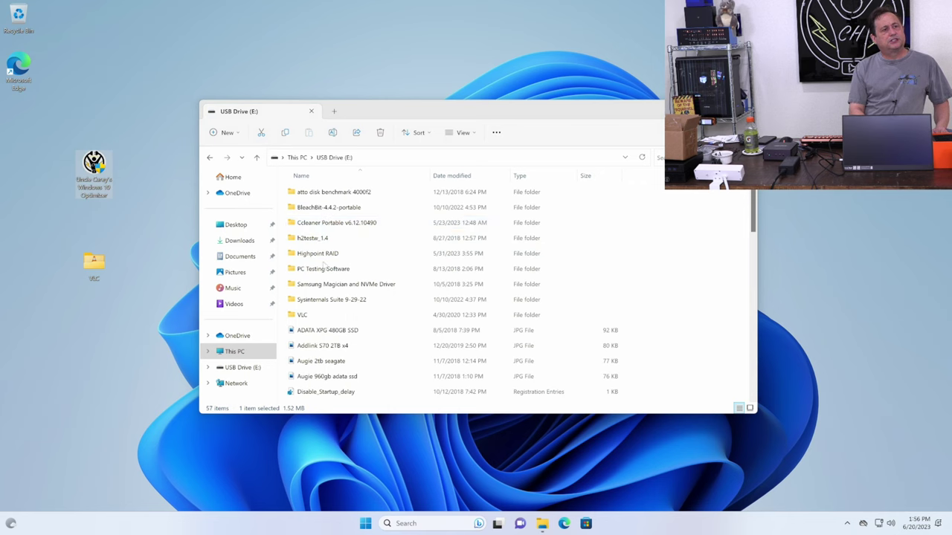
double_click(325, 268)
drag(316, 238, 135, 215)
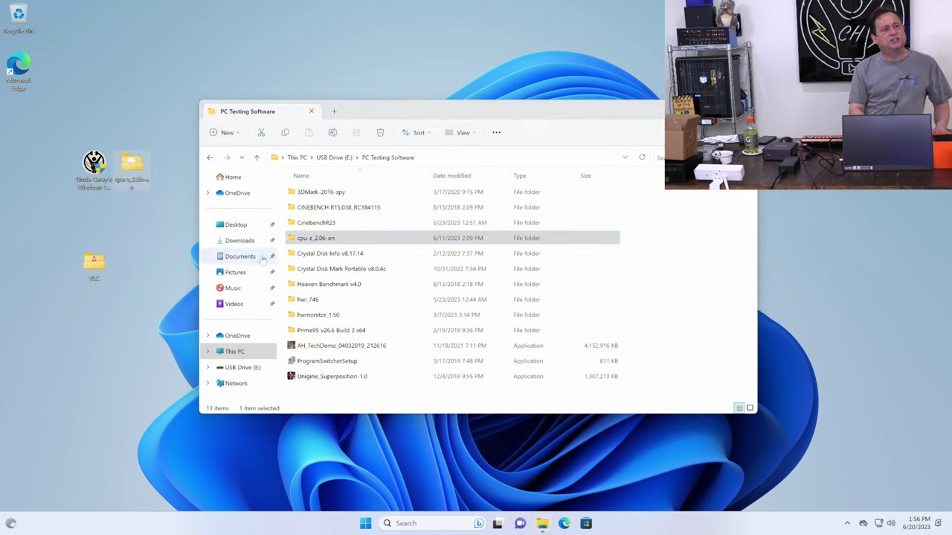
drag(314, 253, 186, 339)
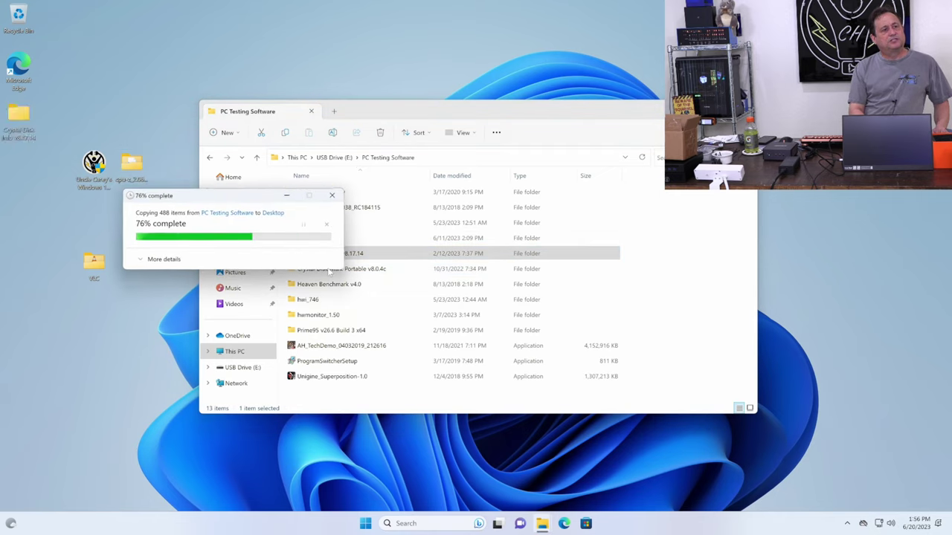
drag(332, 270, 94, 429)
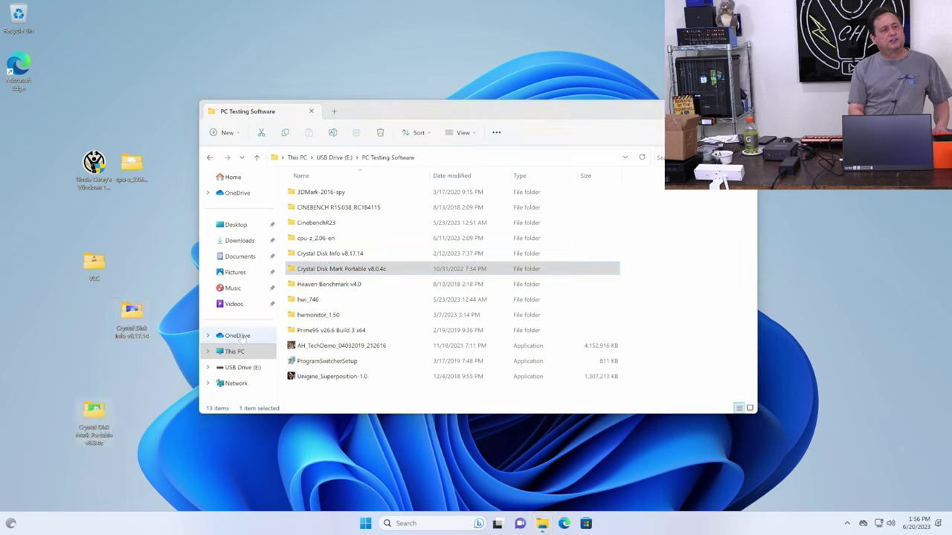
Copy the hwi_746 and Prime95 v26.6 Build 3 x64 folders from PC Testing Software to the desktop
drag(296, 305, 161, 473)
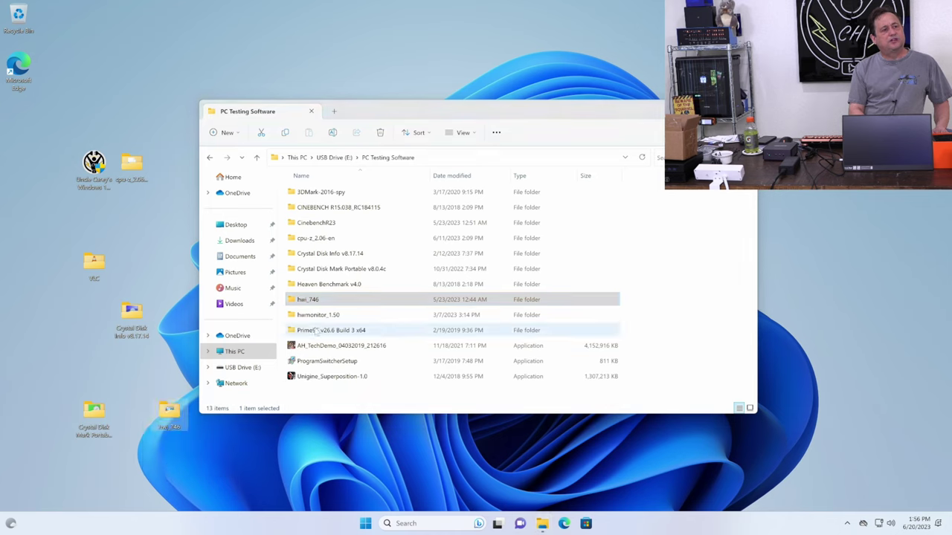
click(309, 332)
drag(309, 332, 261, 476)
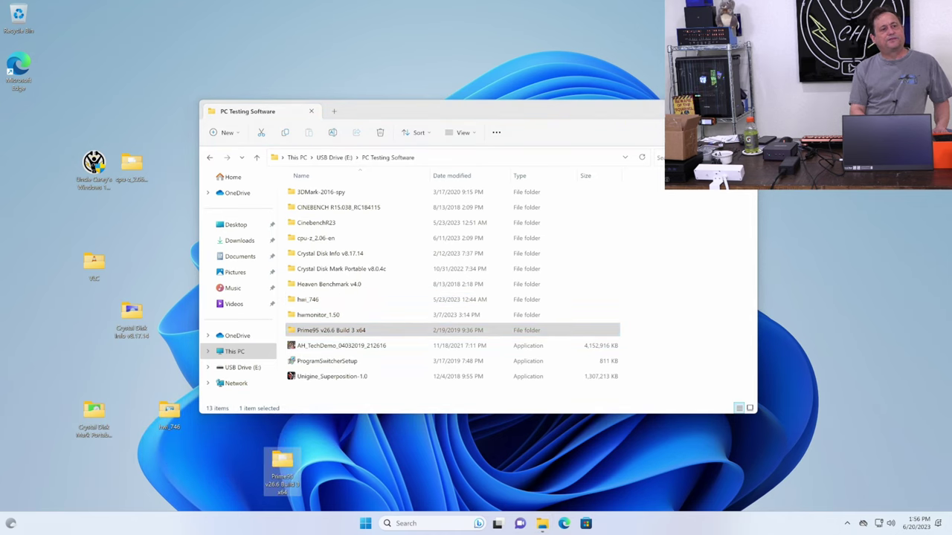
Show the desktop and safely eject the USB drive (E:)
key(super+d)
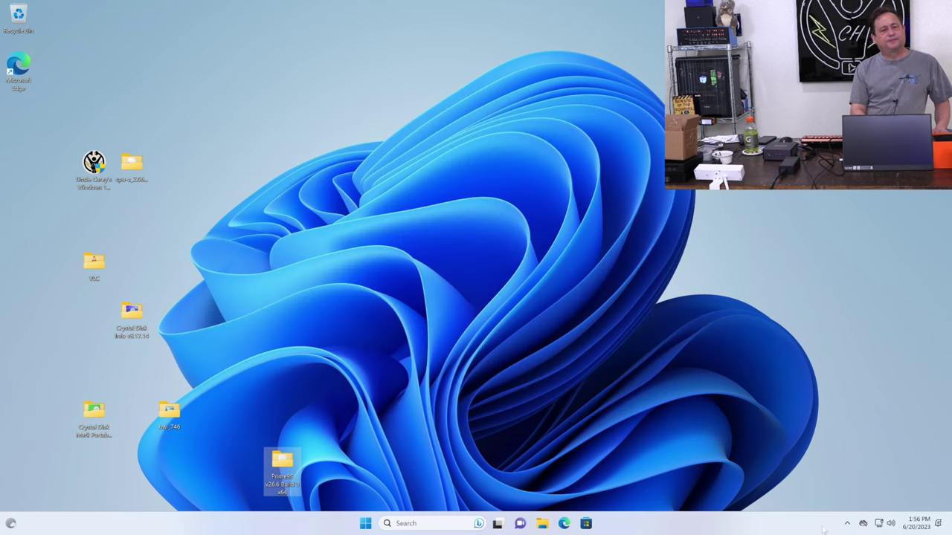
click(847, 524)
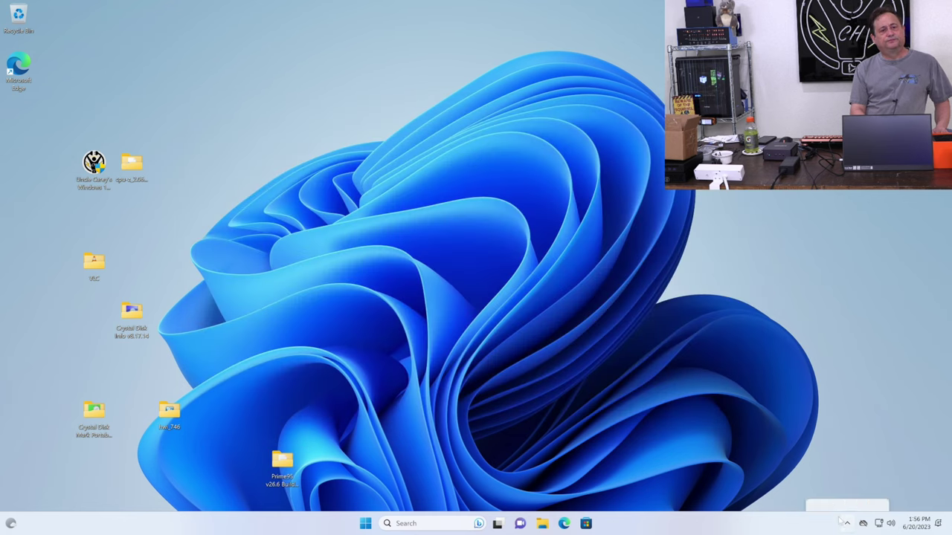
right_click(821, 497)
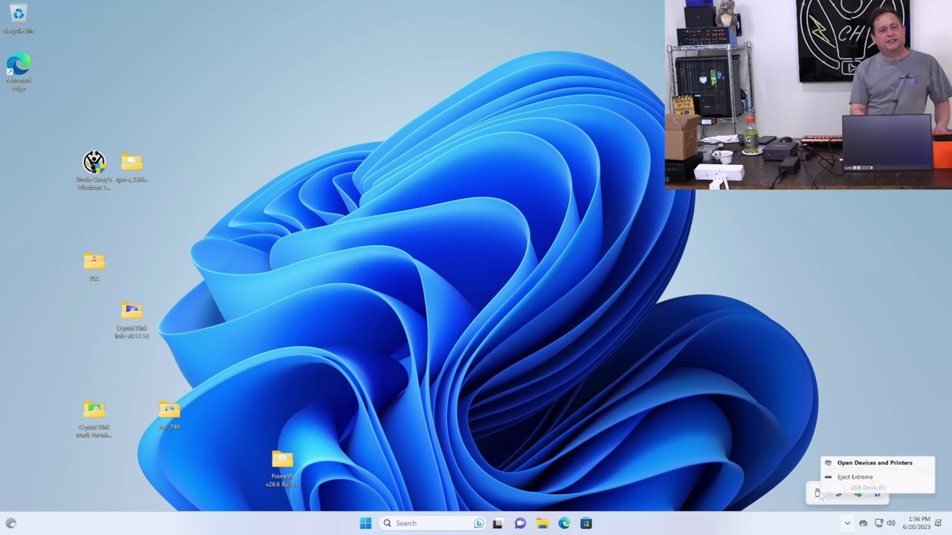
click(866, 478)
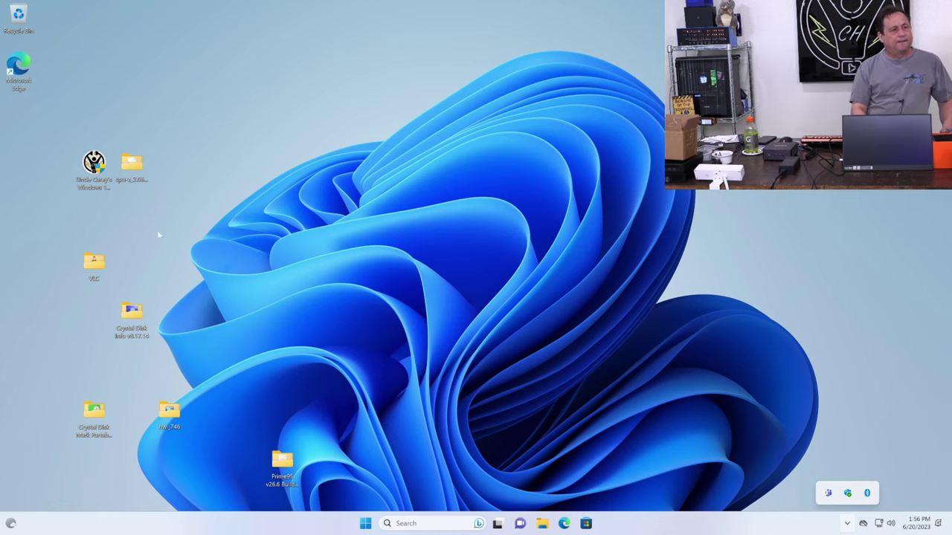
Launch DiskInfo64 from the Crystal Disk Info v8.17.14 folder on the desktop and allow it to make changes to the device
double_click(138, 321)
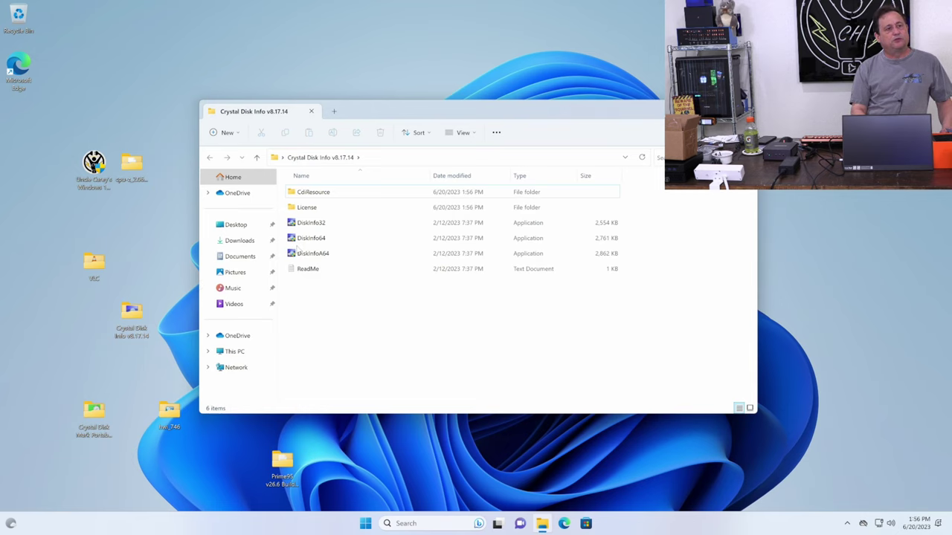
double_click(301, 238)
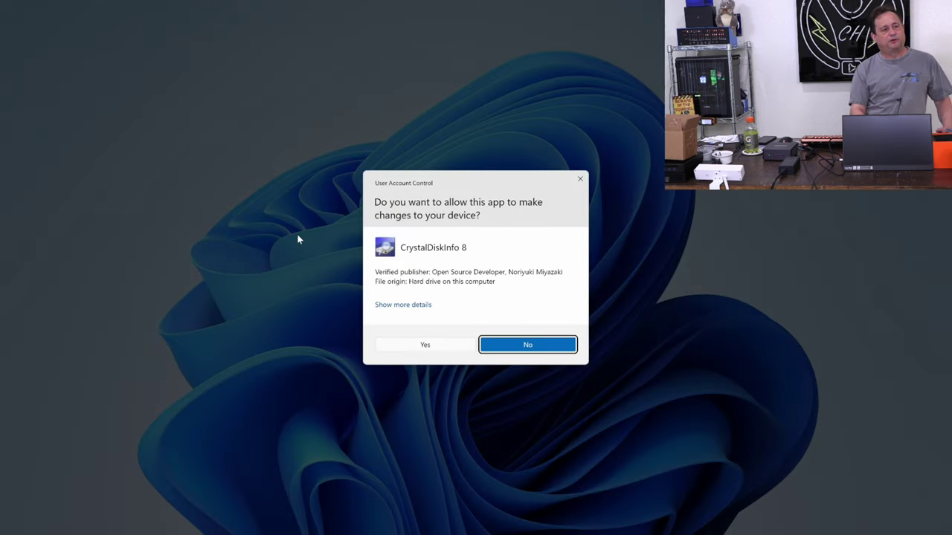
click(424, 345)
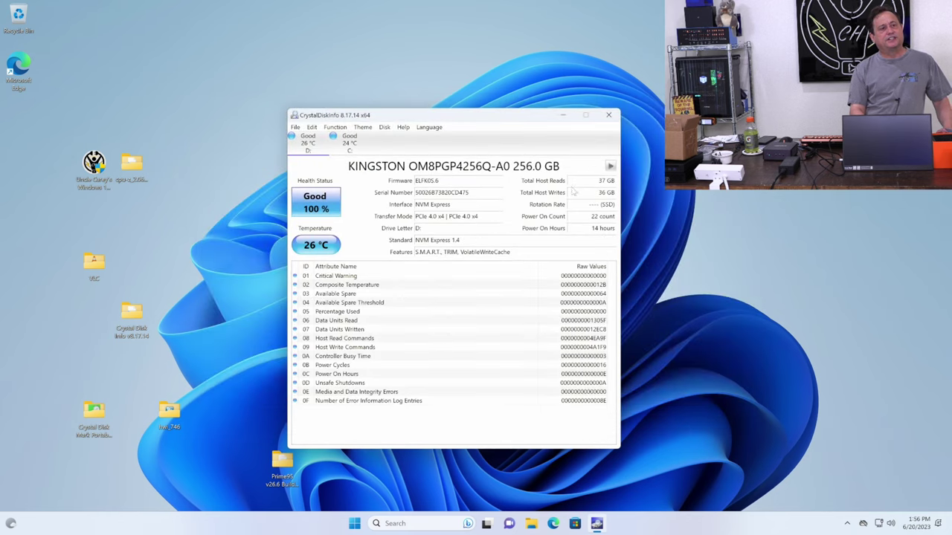
Examine the C: drive's health and usage details, and close CrystalDiskInfo
click(356, 142)
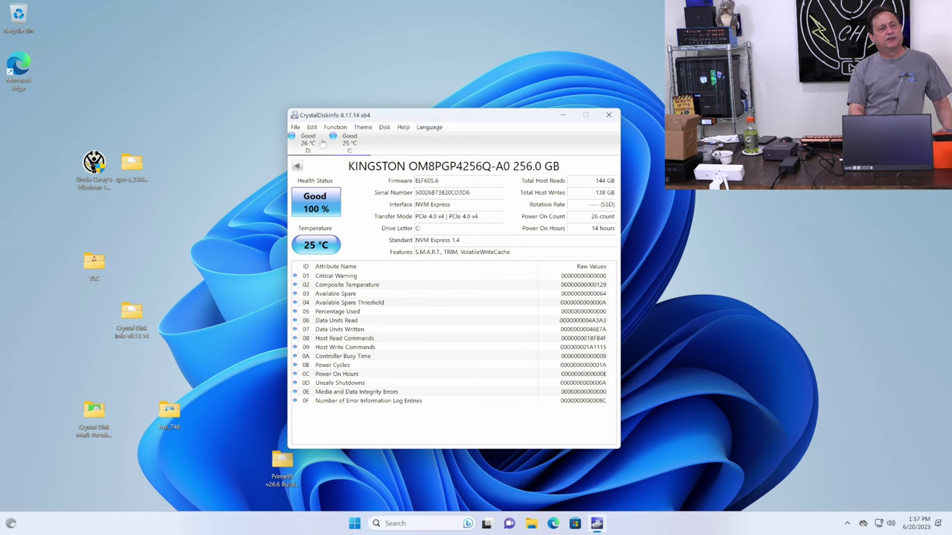
click(323, 143)
click(337, 140)
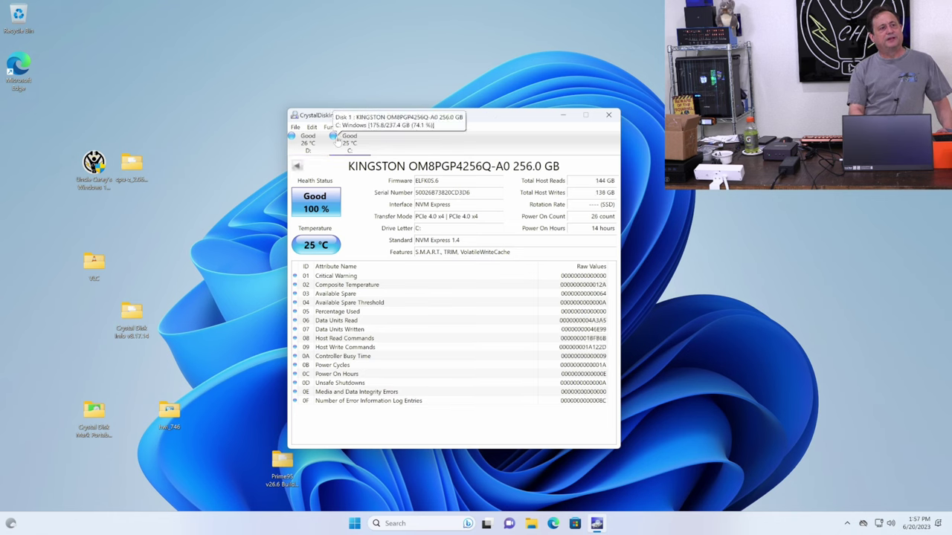
click(607, 114)
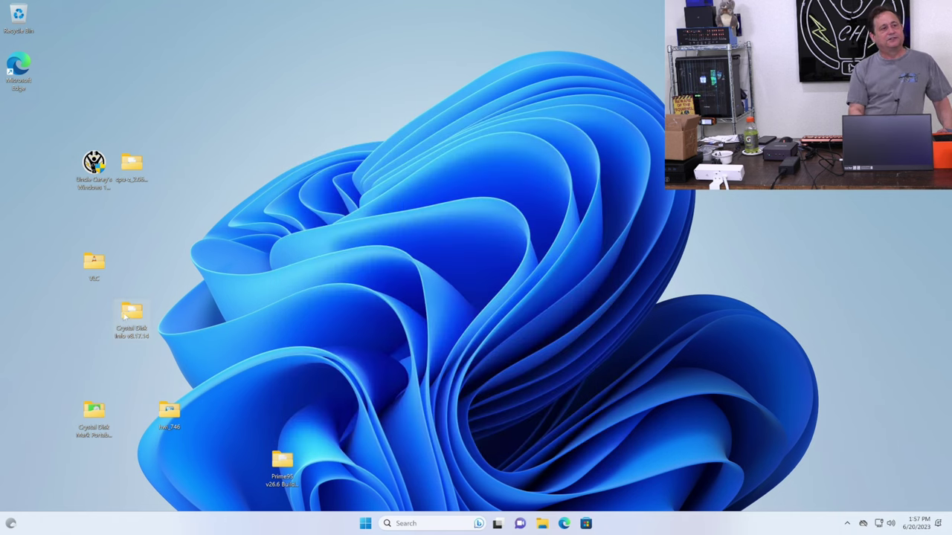
Launch DiskMark64 with permission from the Crystal Disk Mark Portable desktop folder and start all benchmark tests on the C: drive
click(90, 414)
double_click(90, 415)
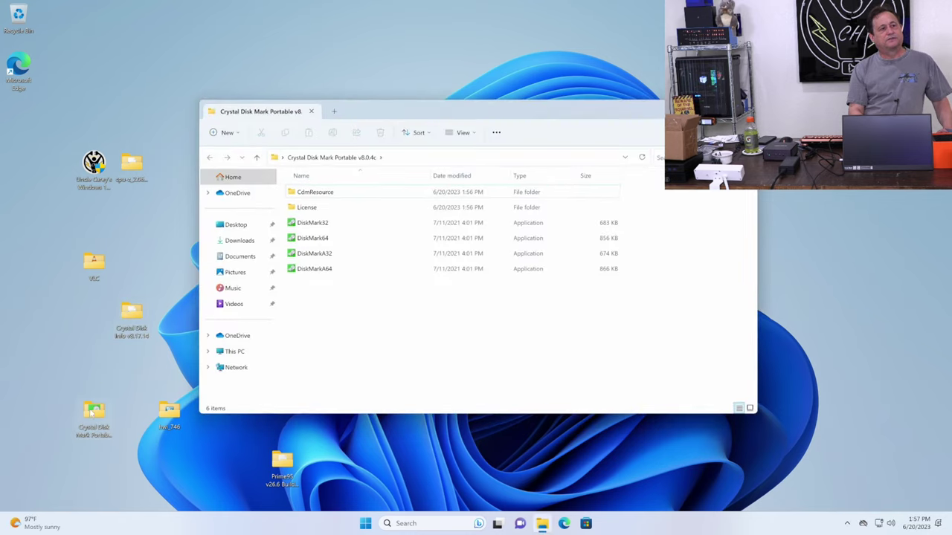
double_click(299, 236)
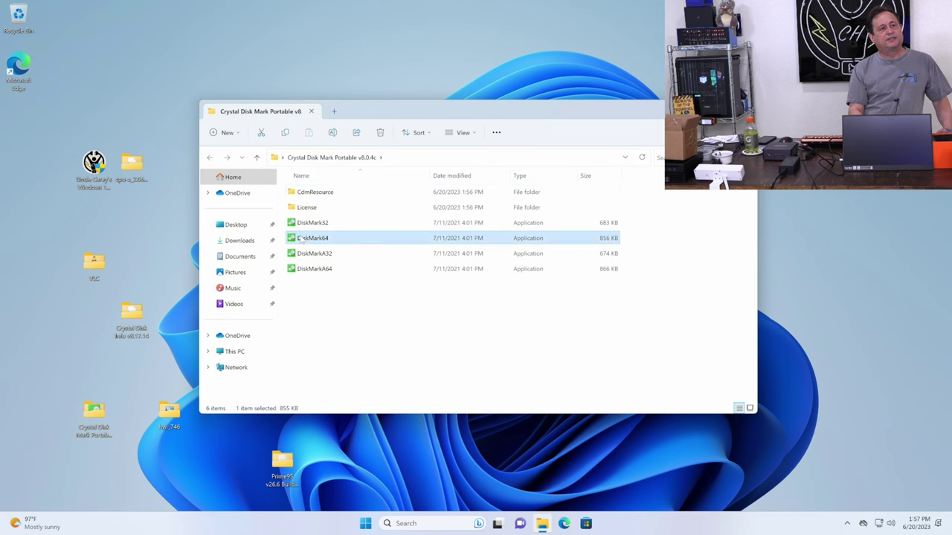
click(425, 345)
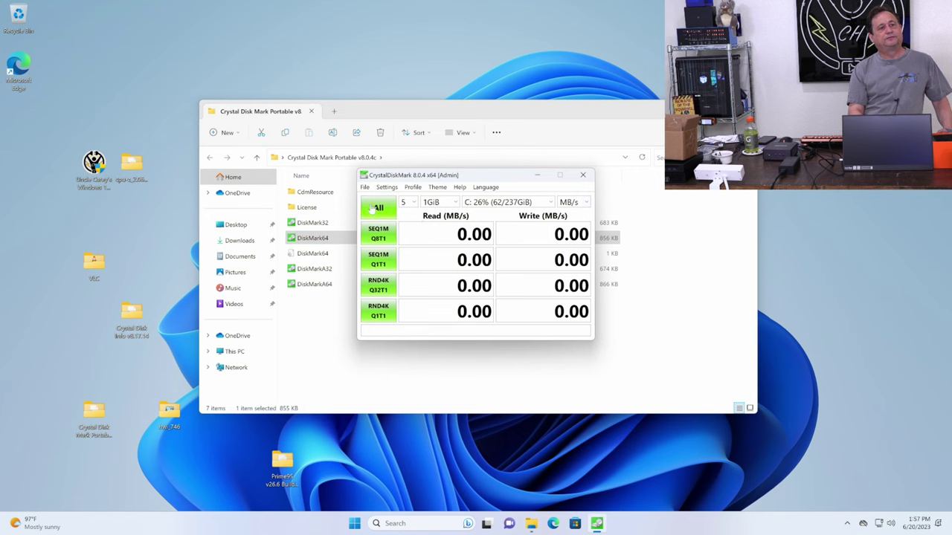
click(377, 207)
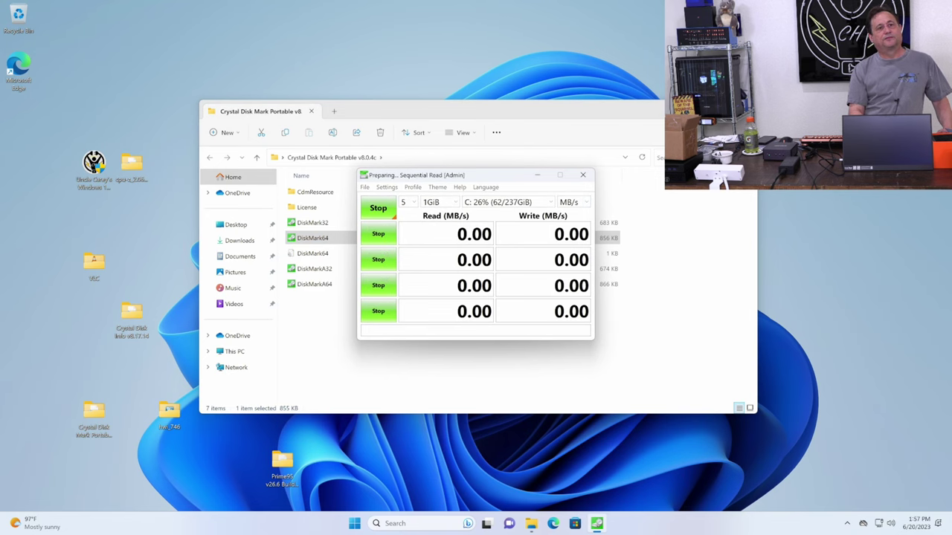
click(699, 110)
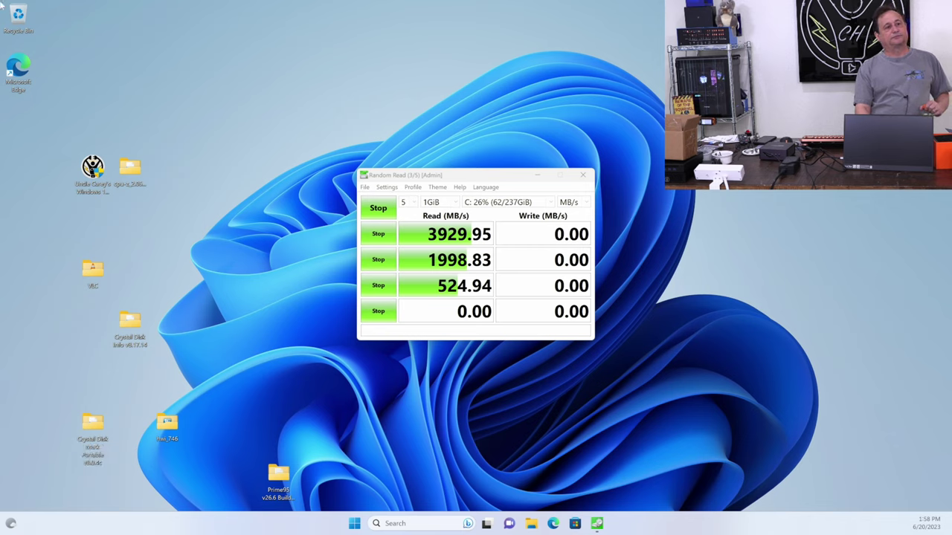
Set the multiple-display mode to Duplicate these displays in the display settings and keep the changes
right_click(286, 188)
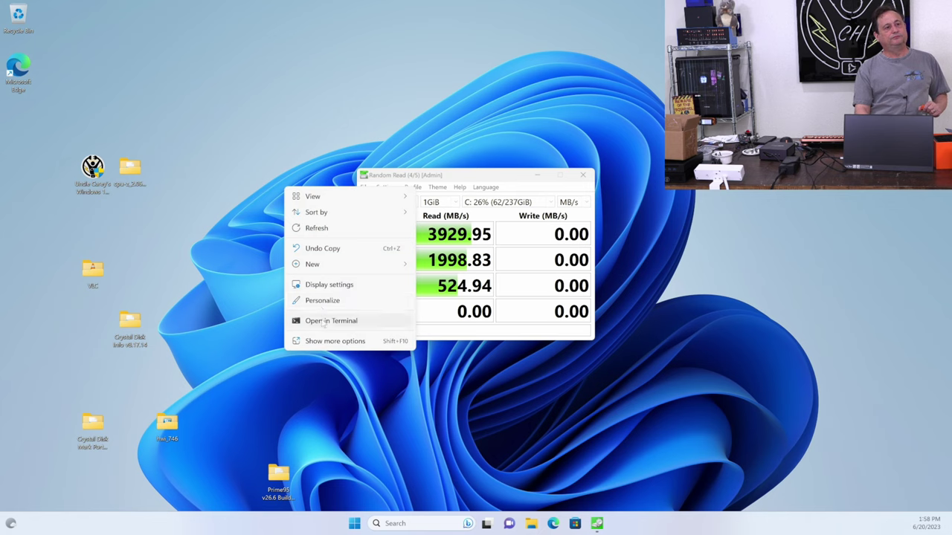
click(321, 285)
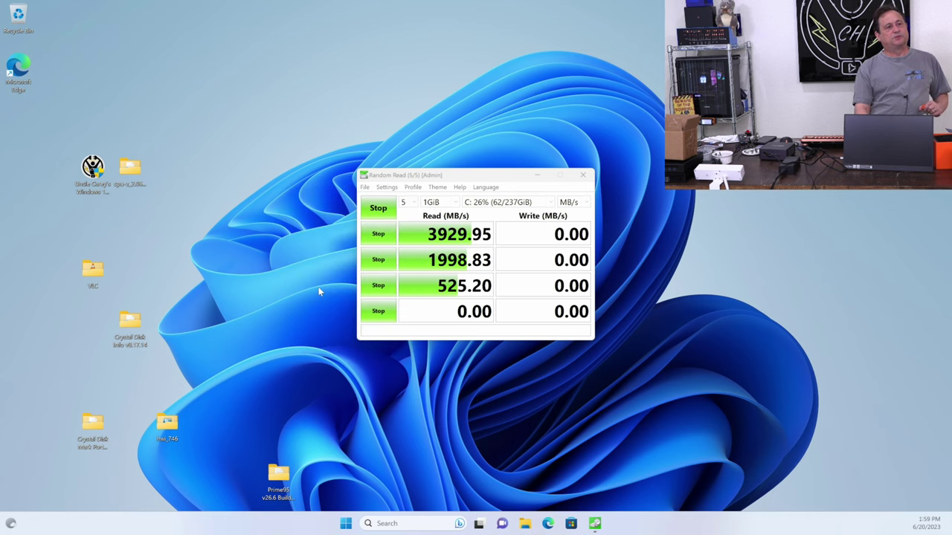
click(214, 180)
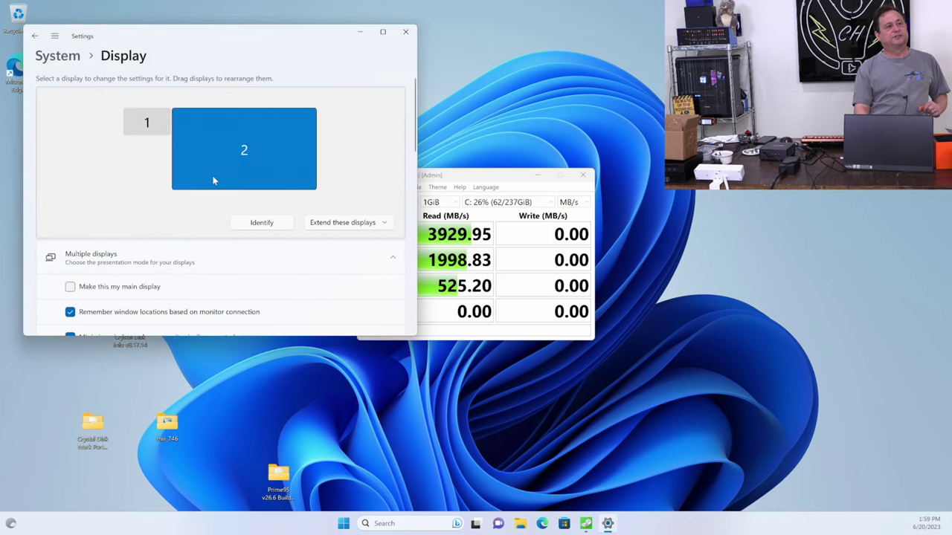
click(319, 224)
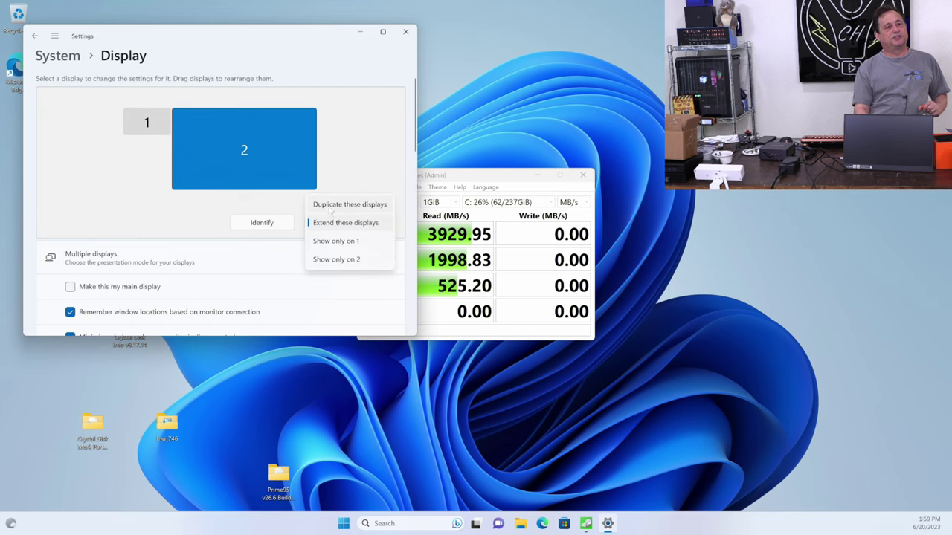
click(331, 205)
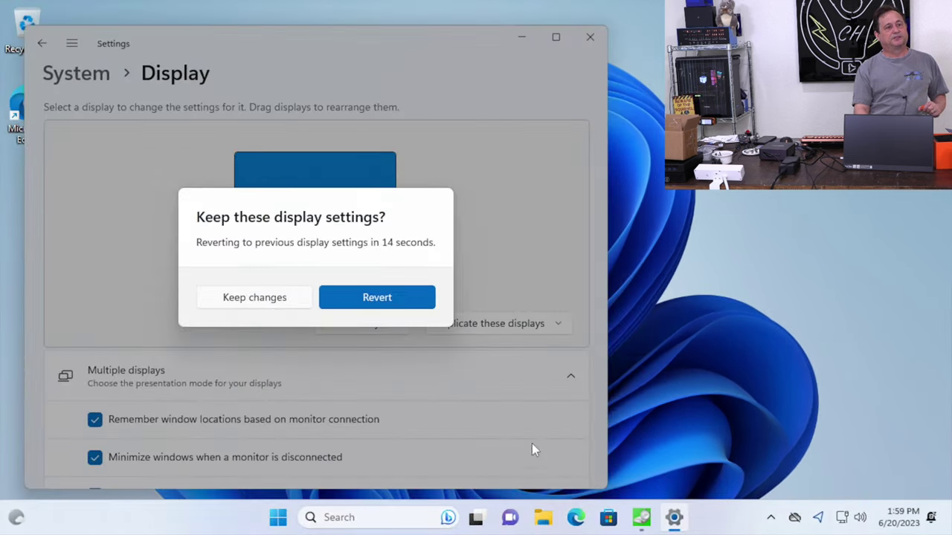
click(286, 298)
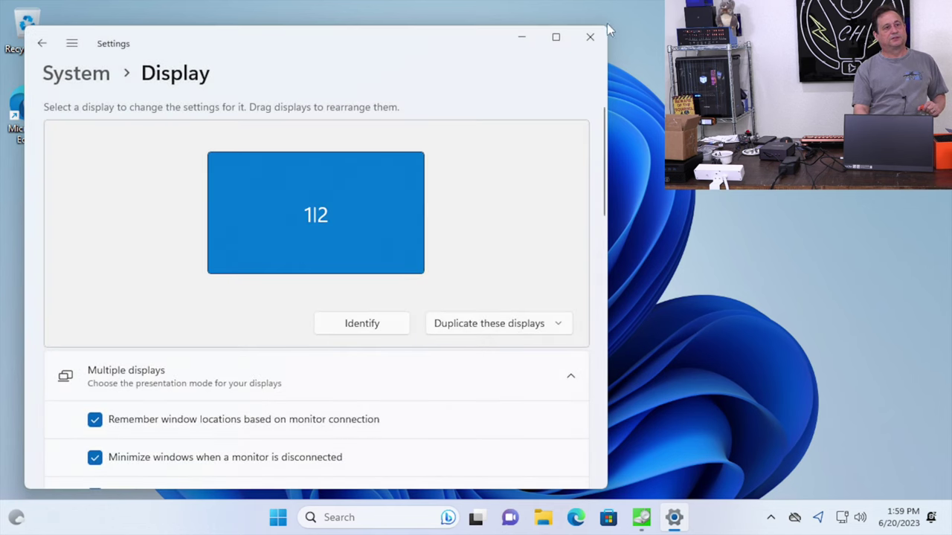
Review the multiple-display options in the display settings, identify the connected displays, and close the settings
click(589, 39)
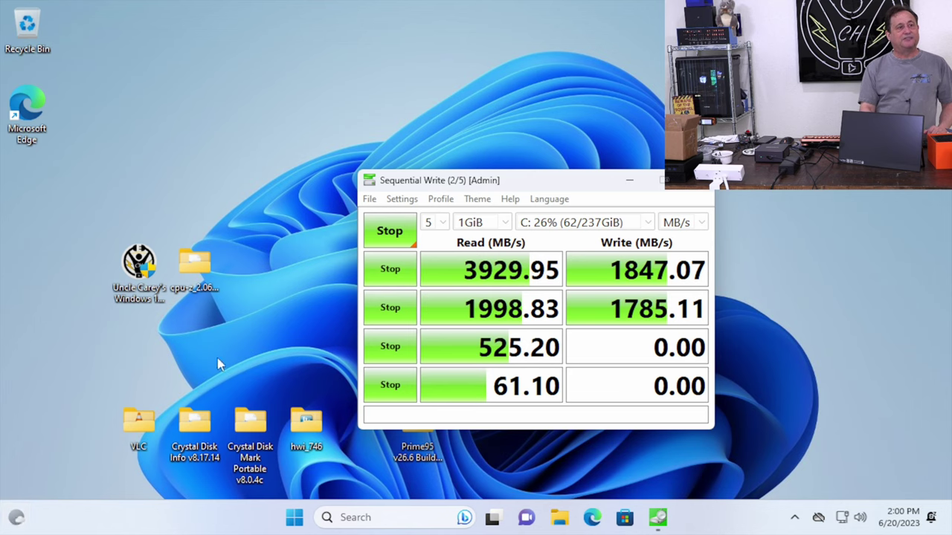
right_click(248, 146)
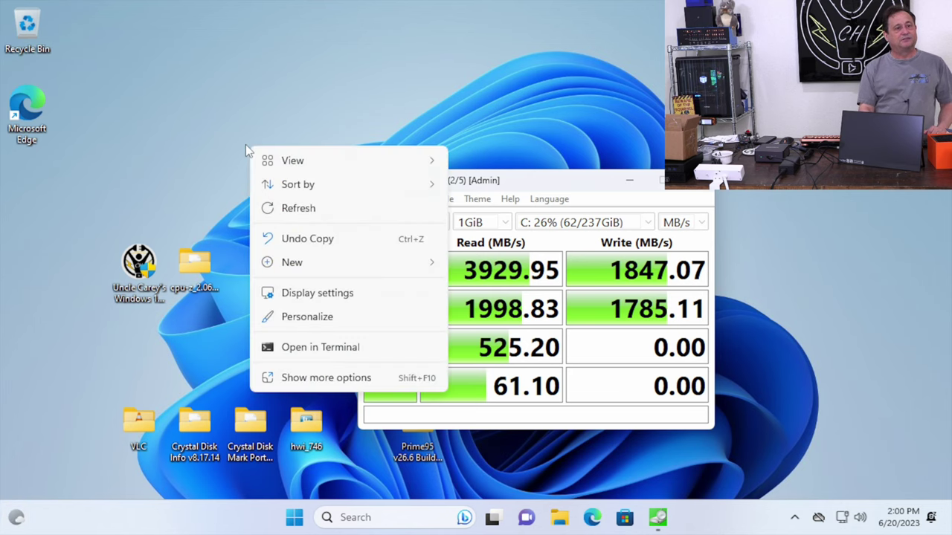
click(294, 293)
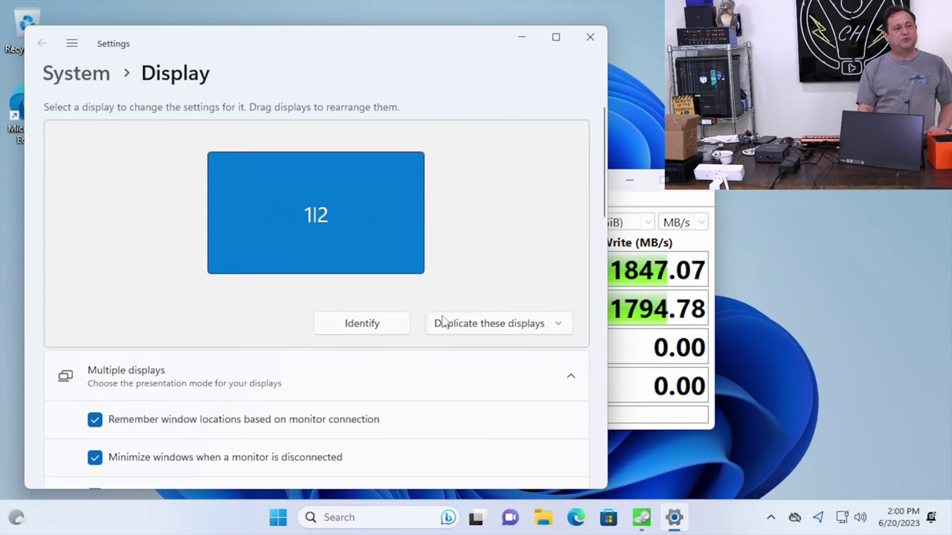
scroll(439, 320, down, 1)
scroll(443, 331, down, 4)
scroll(443, 332, up, 5)
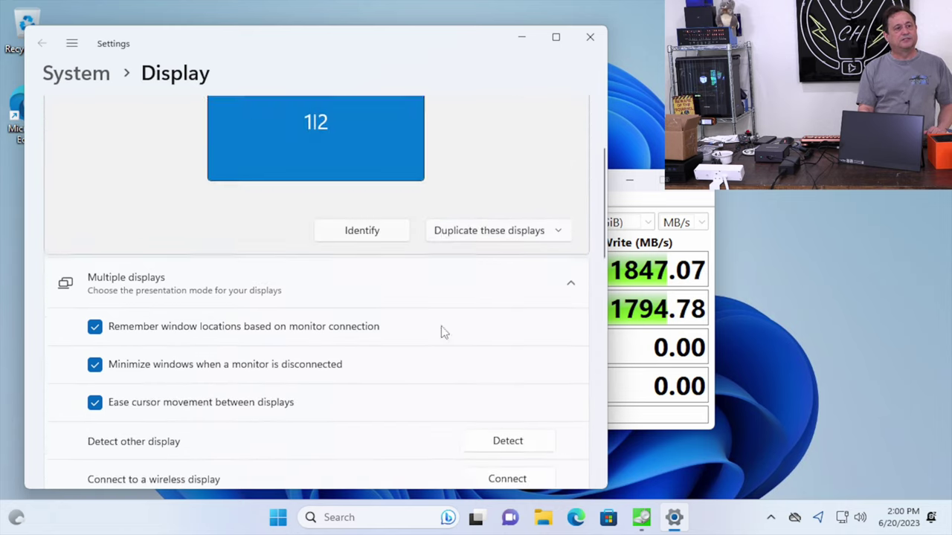
click(367, 322)
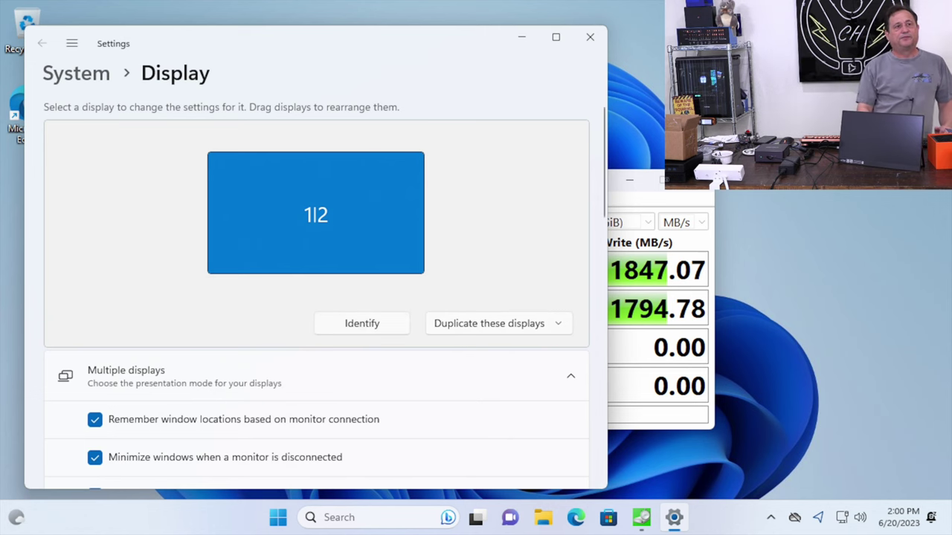
click(589, 36)
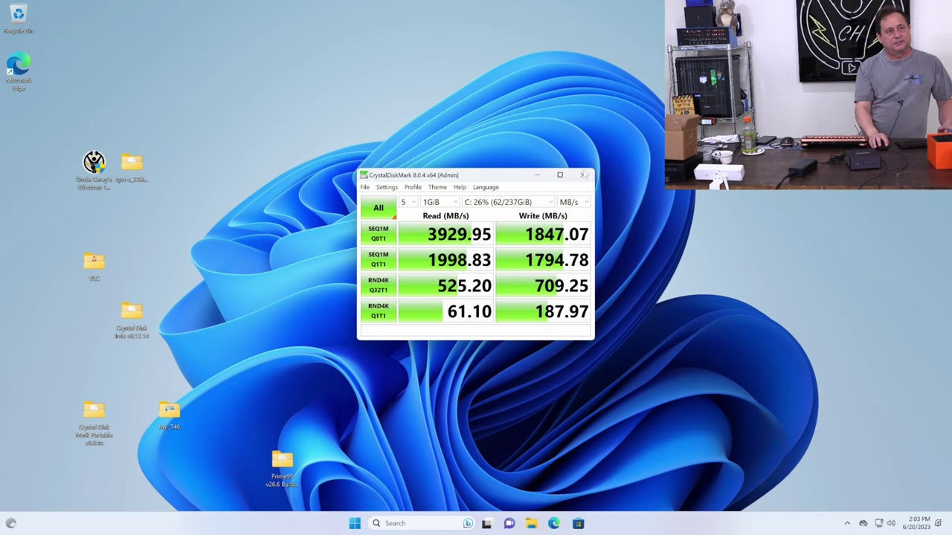
Close CrystalDiskMark and open the computer's power options
click(583, 175)
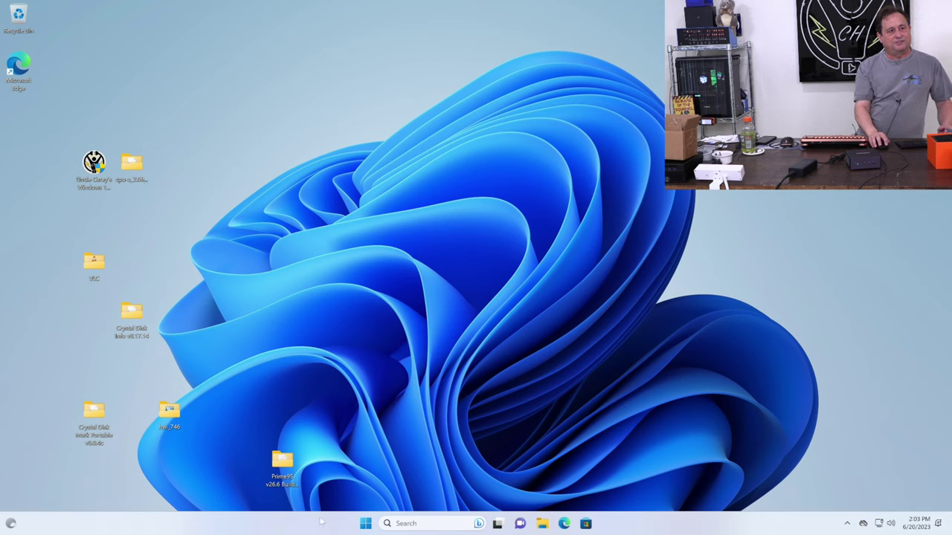
click(365, 524)
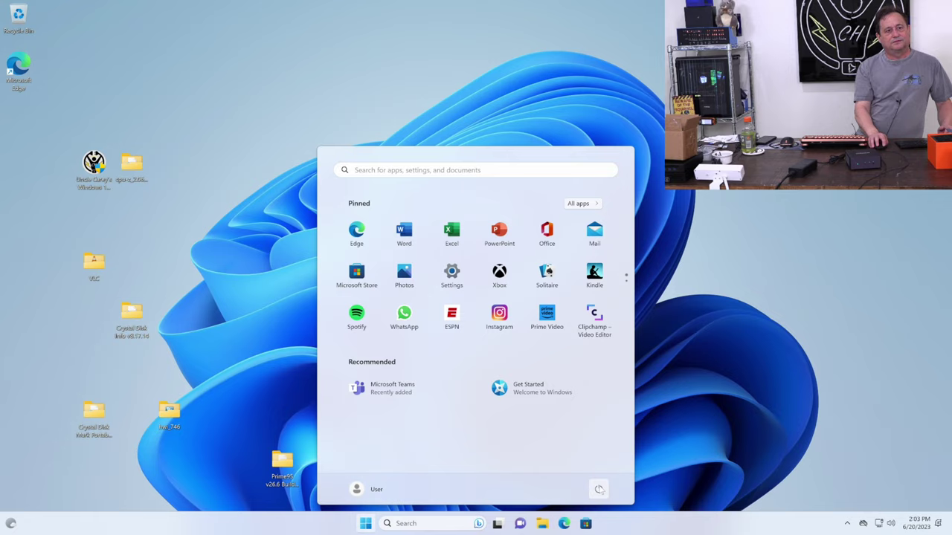
click(598, 489)
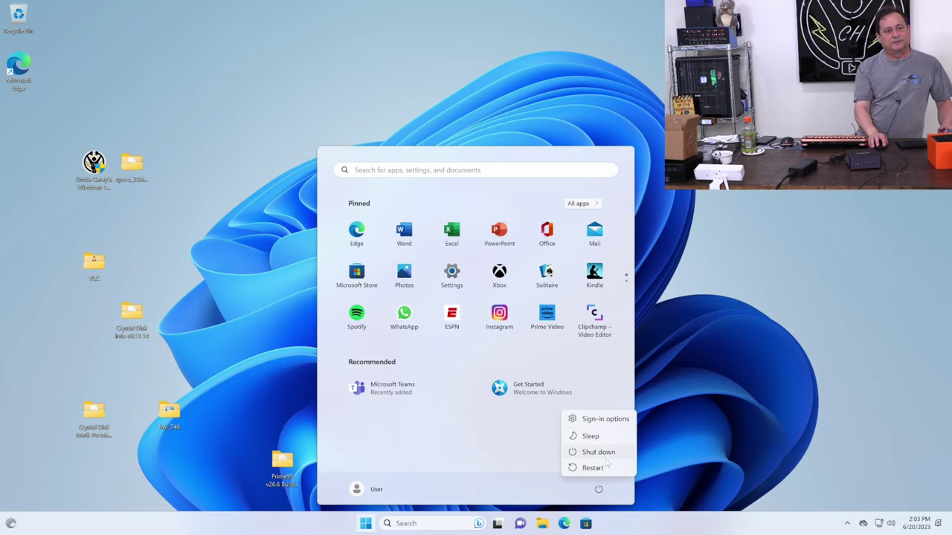
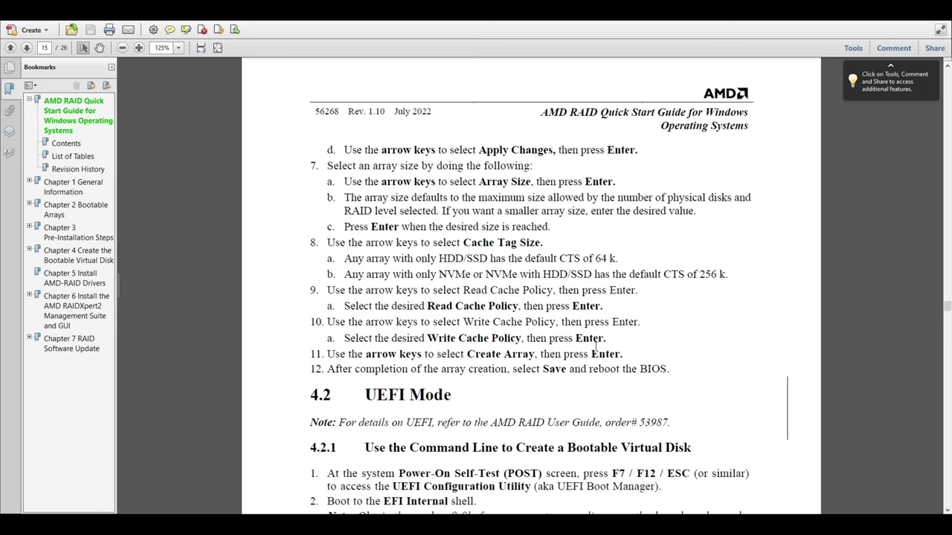
Read section 4.2 UEFI Mode of the AMD RAID Quick Start Guide on creating a bootable virtual disk from the command line
scroll(511, 354, down, 3)
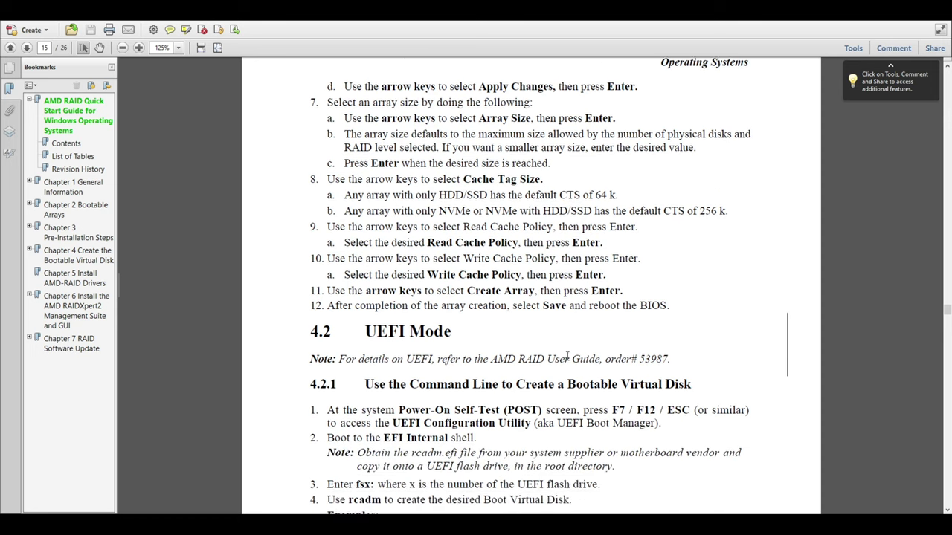
scroll(567, 356, down, 6)
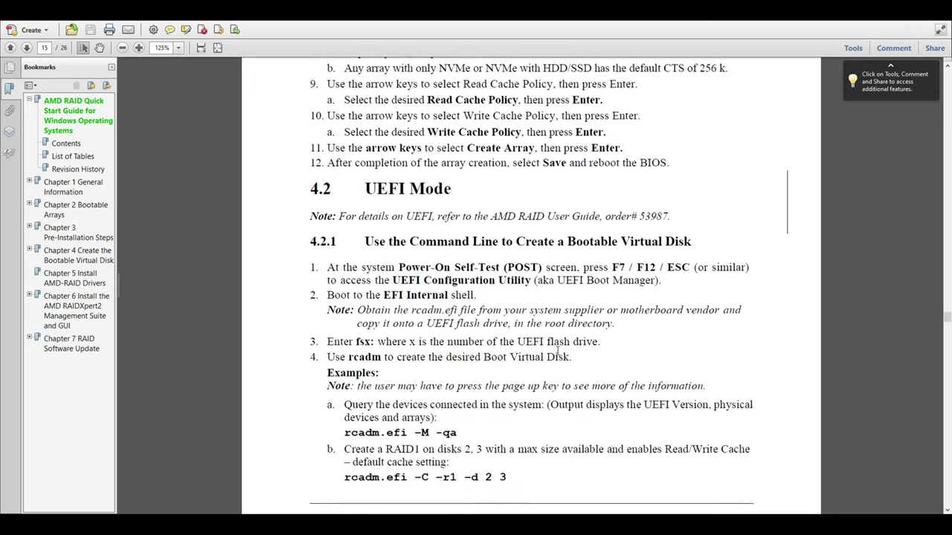
scroll(554, 350, down, 20)
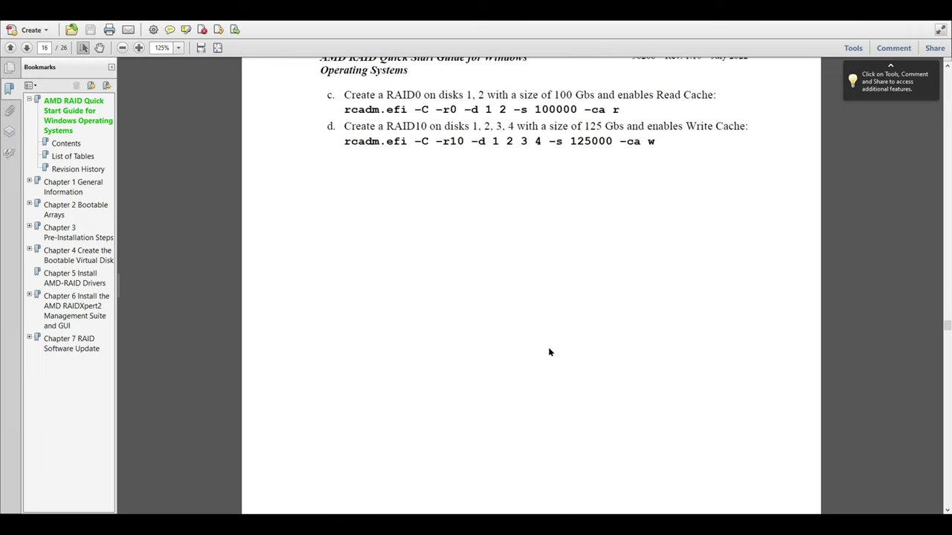
scroll(549, 351, down, 10)
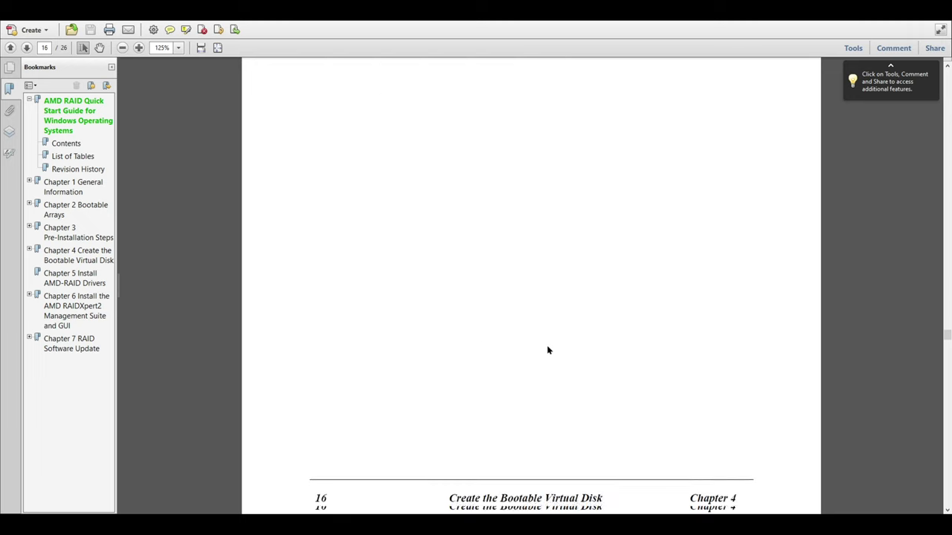
scroll(547, 348, down, 10)
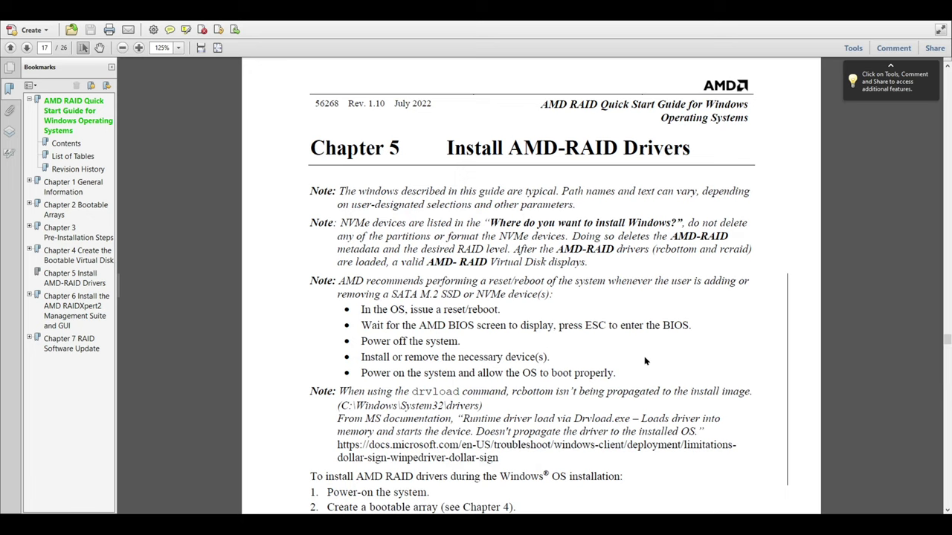
Read Chapter 5 on installing AMD-RAID drivers, including the processor support table and the options for loading rcbottom.inf
scroll(513, 392, down, 2)
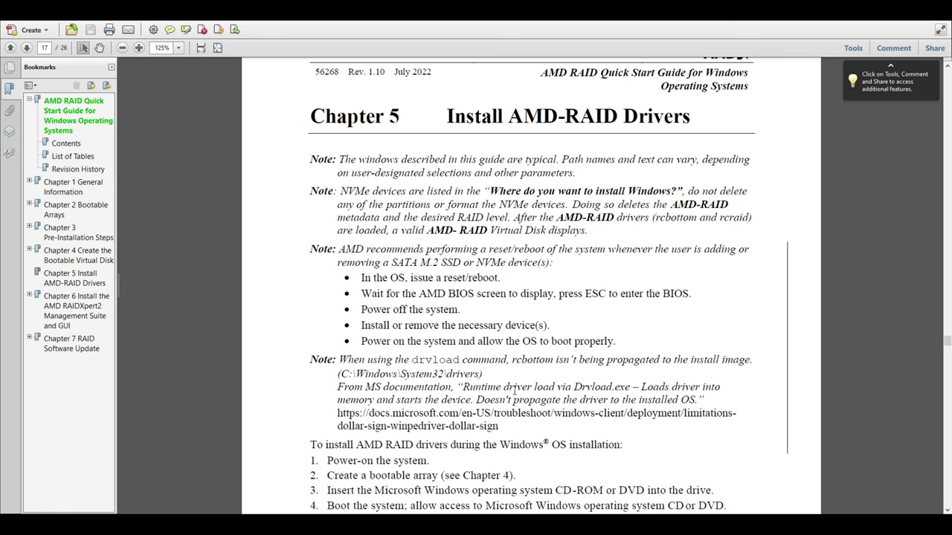
scroll(514, 392, down, 4)
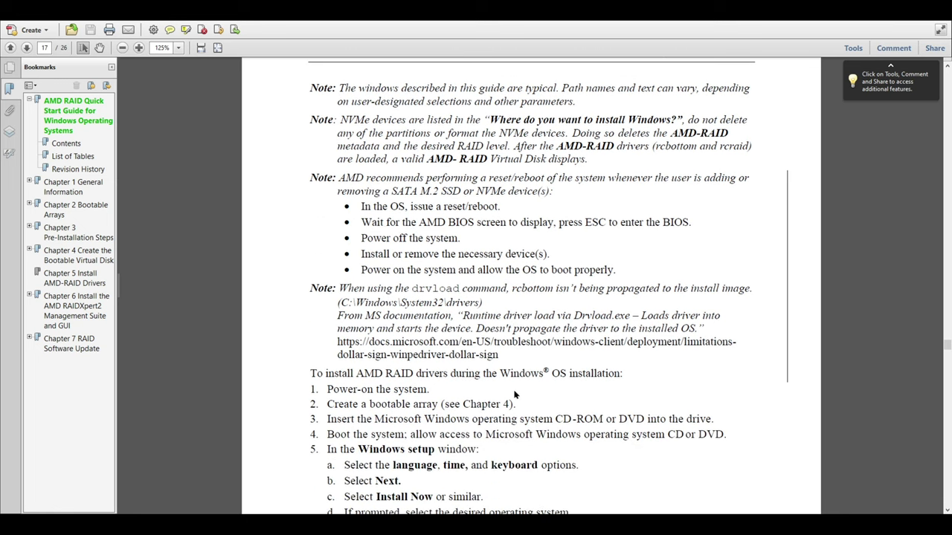
scroll(514, 393, down, 2)
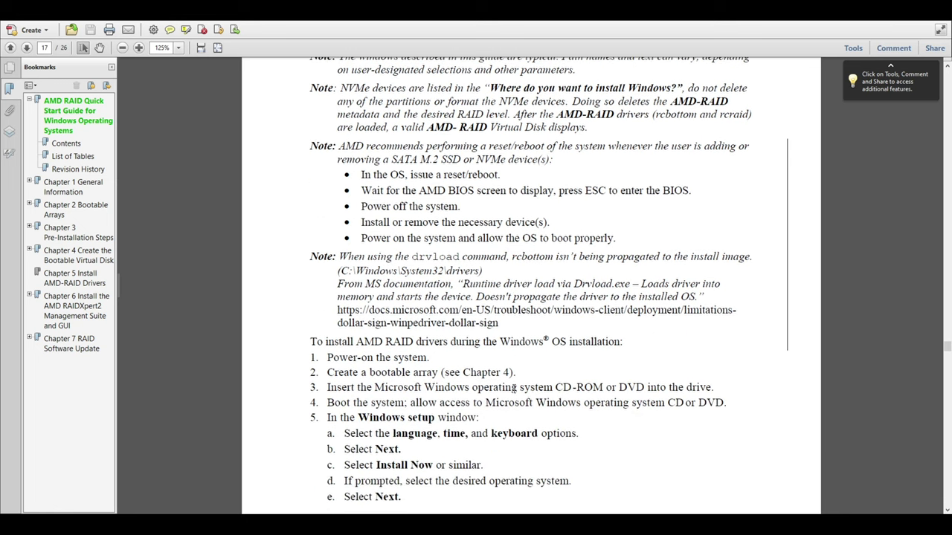
scroll(513, 388, down, 7)
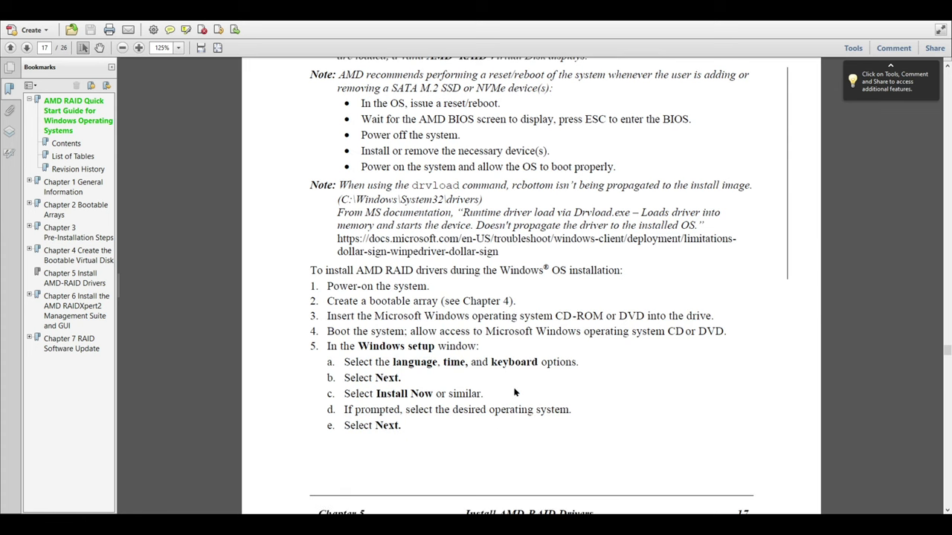
scroll(514, 392, down, 5)
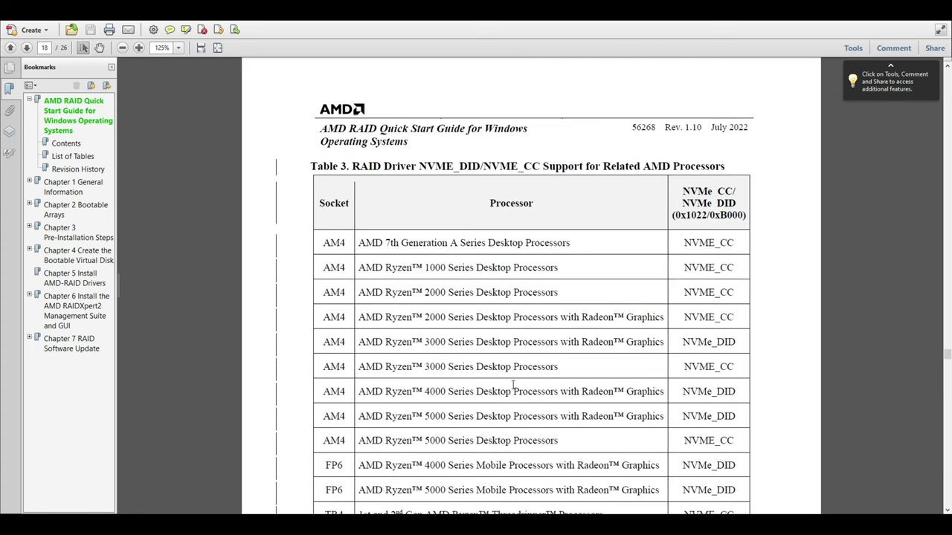
scroll(513, 384, down, 4)
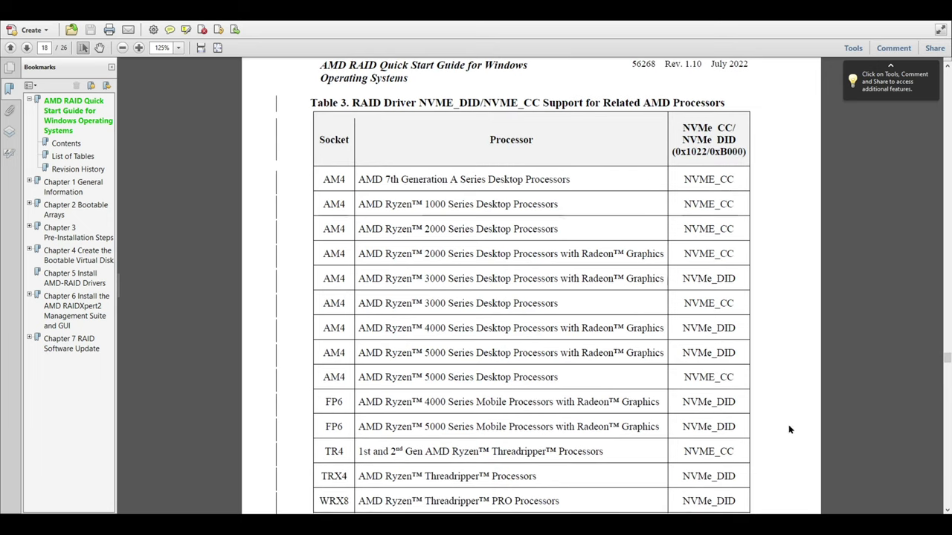
scroll(753, 298, down, 5)
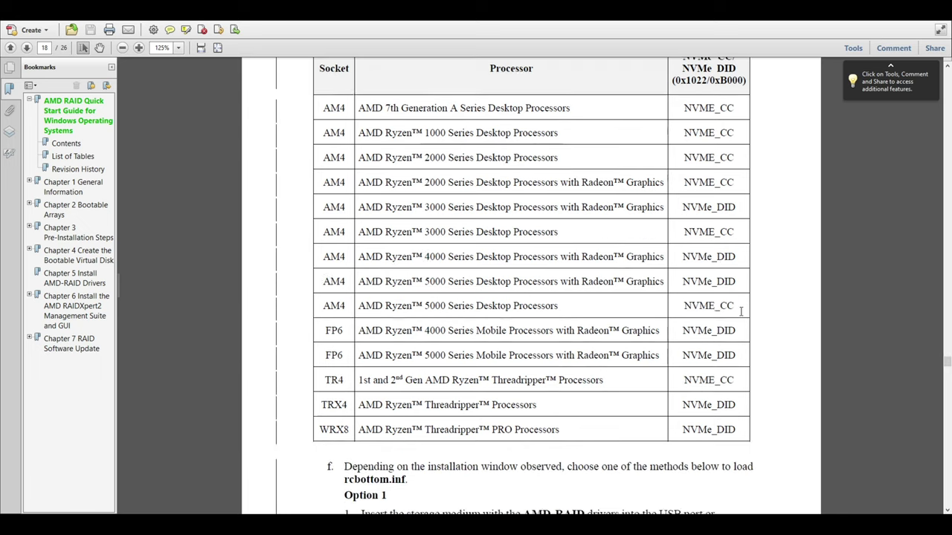
scroll(731, 333, down, 8)
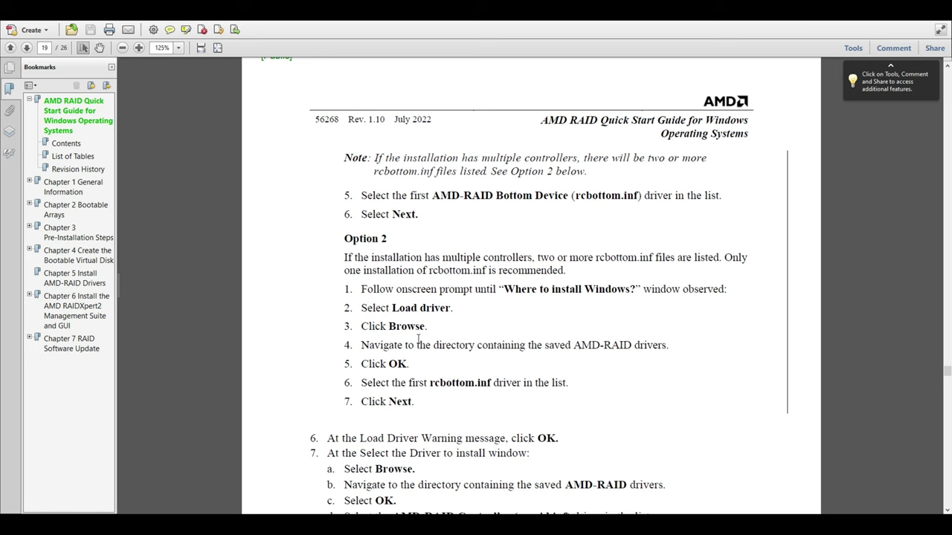
scroll(419, 339, down, 1)
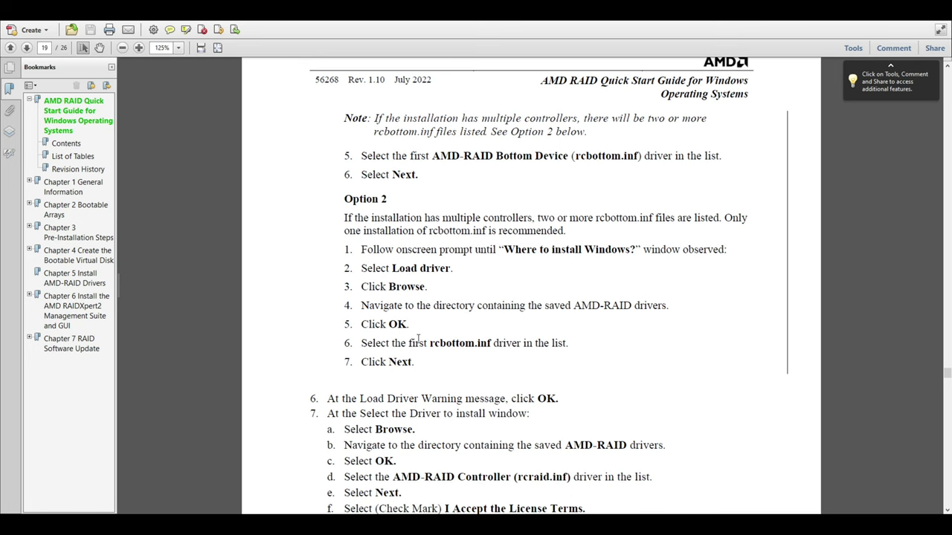
scroll(419, 339, down, 1)
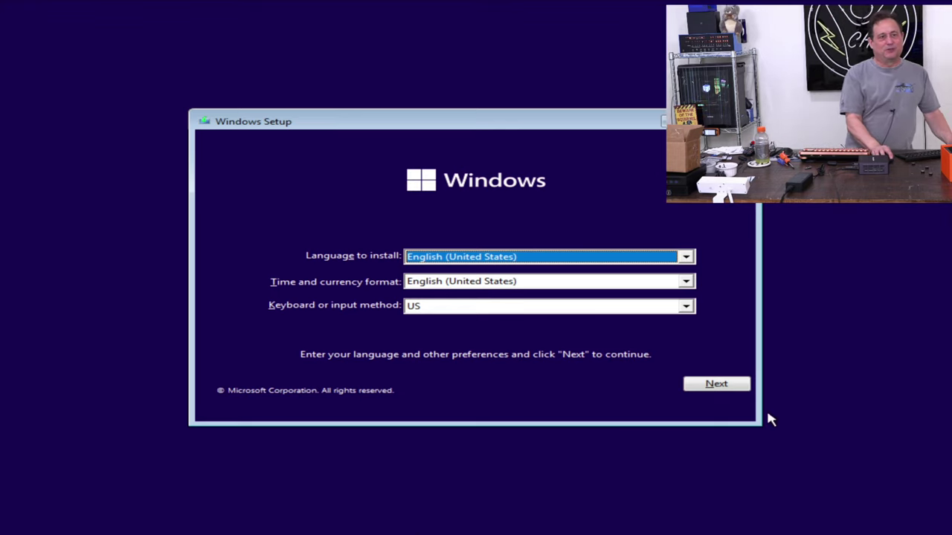
Start the Windows installation without a product key, keeping the English (United States) and US keyboard settings, and choose Windows 11 Pro
click(736, 385)
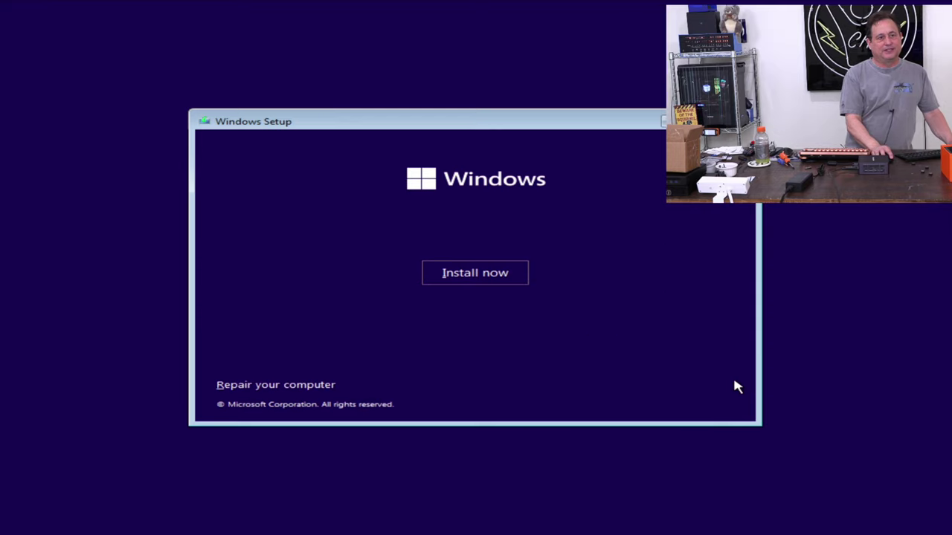
click(506, 277)
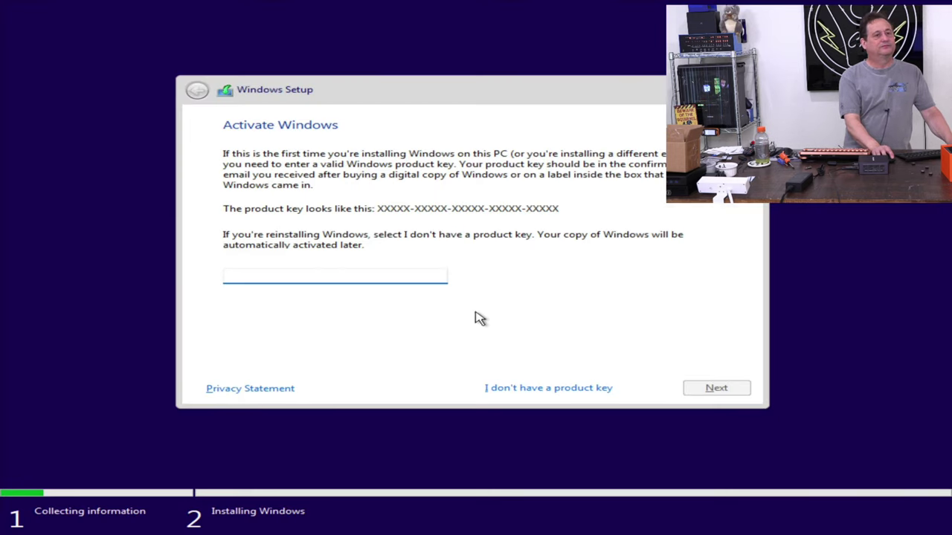
click(522, 392)
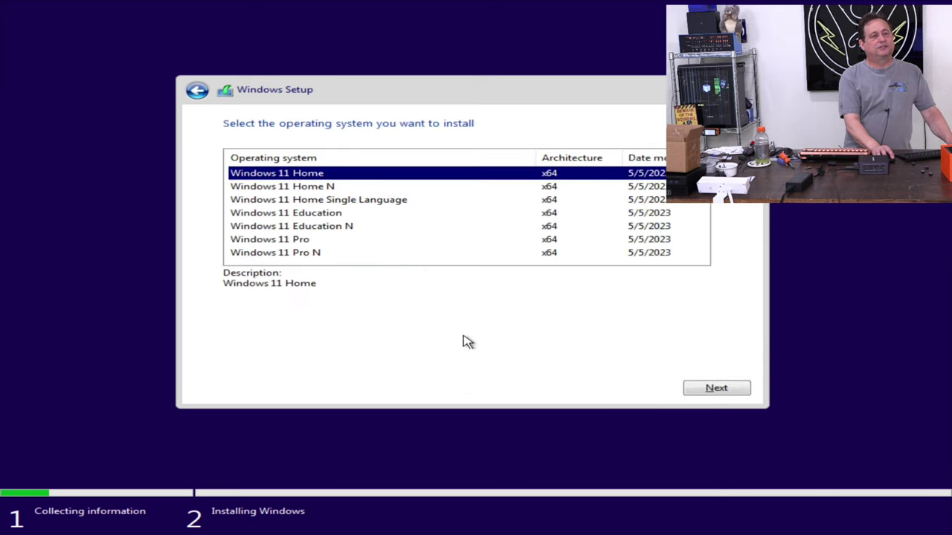
click(310, 241)
click(714, 389)
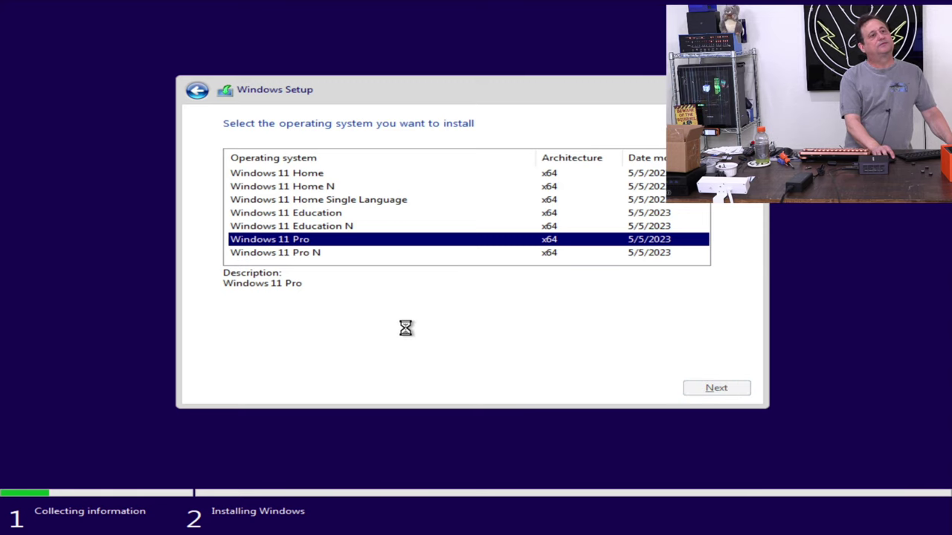
Accept the Microsoft Software License Terms and choose the Custom: Install Windows only (advanced) installation type
click(303, 360)
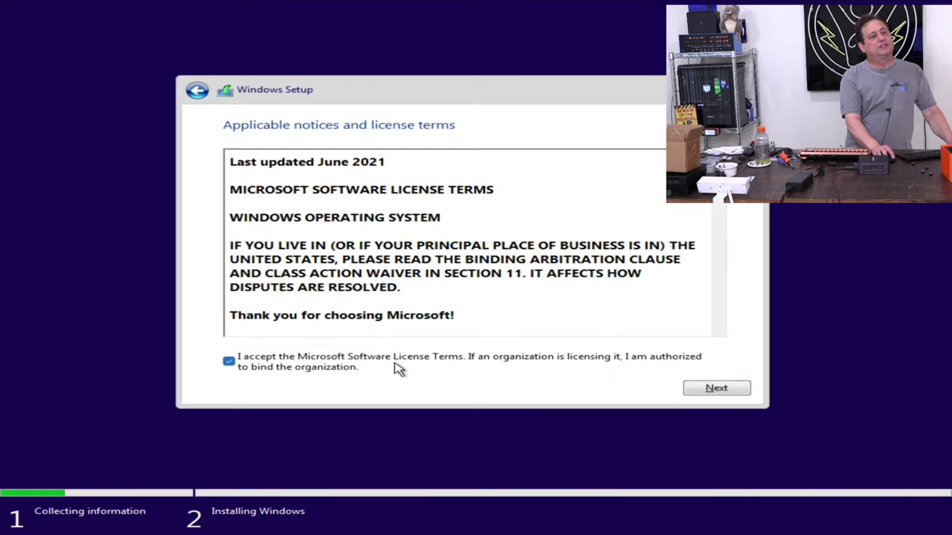
click(731, 397)
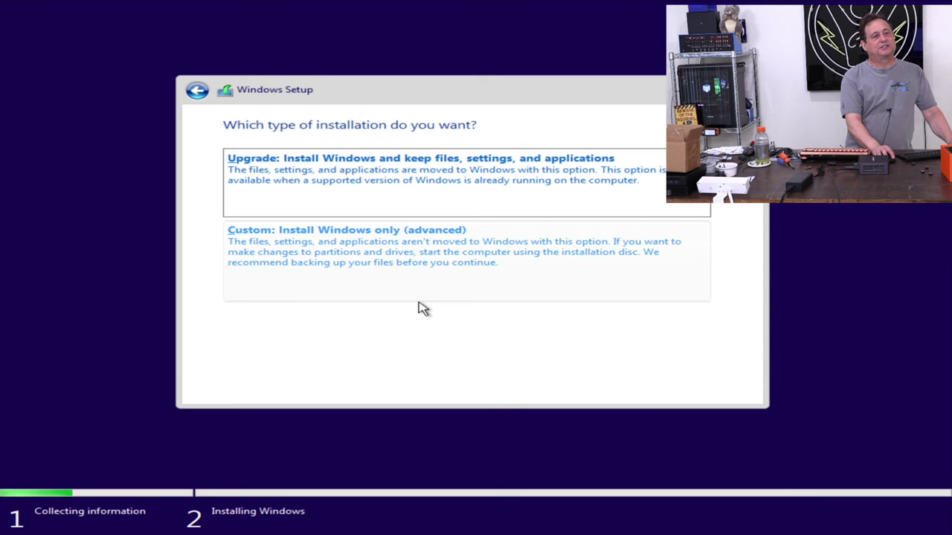
click(359, 280)
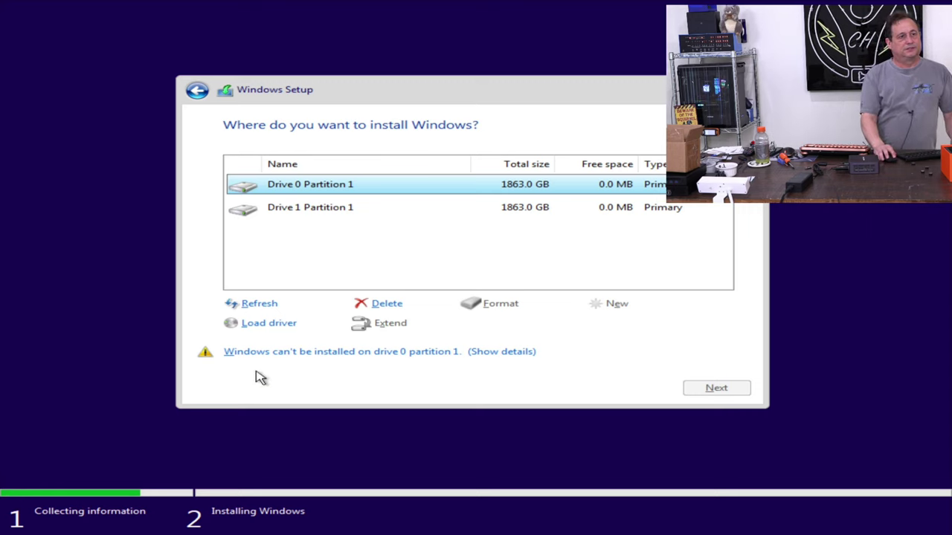
Load the AMD-RAID Bottom Device driver from RAID_Windows_Driver_932_00203\WIN11\x64\NVMe_DID\rcbottom on USB Drive (D:)
click(250, 336)
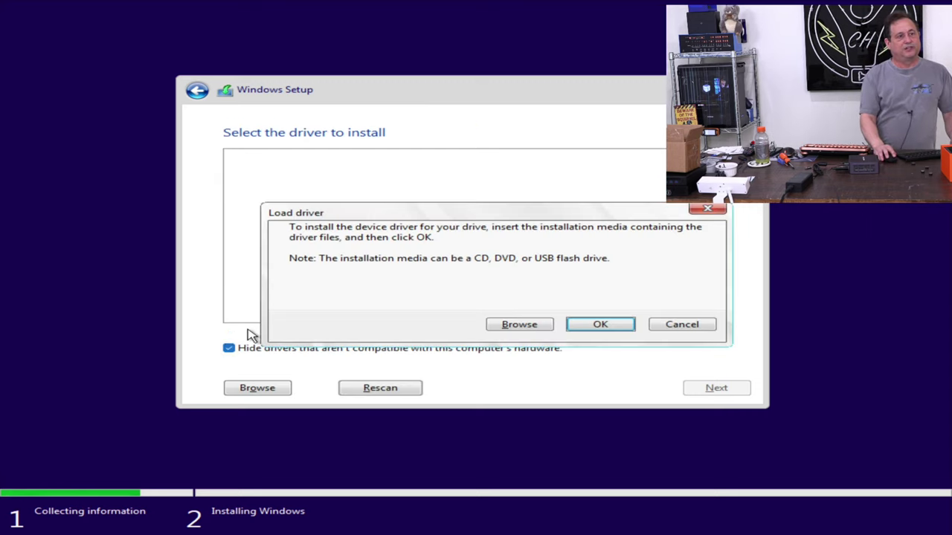
click(532, 328)
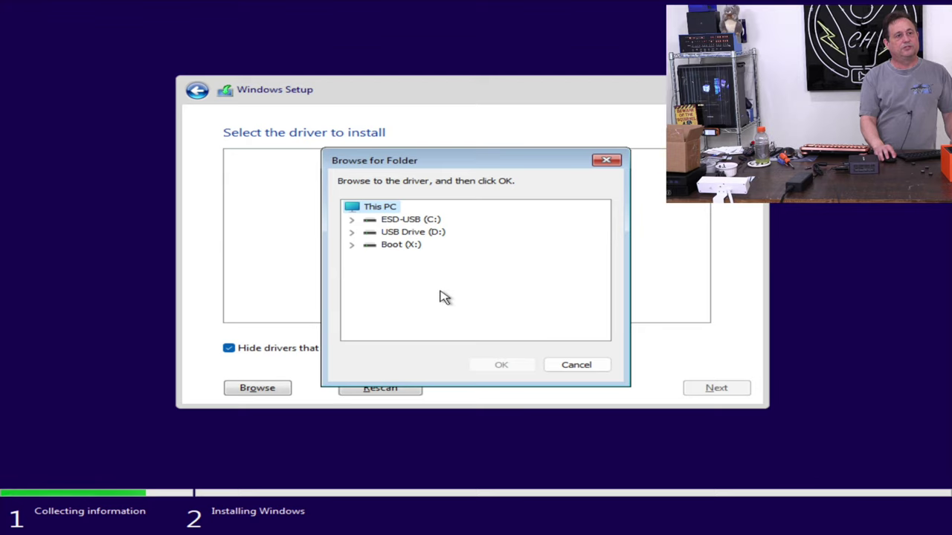
double_click(392, 233)
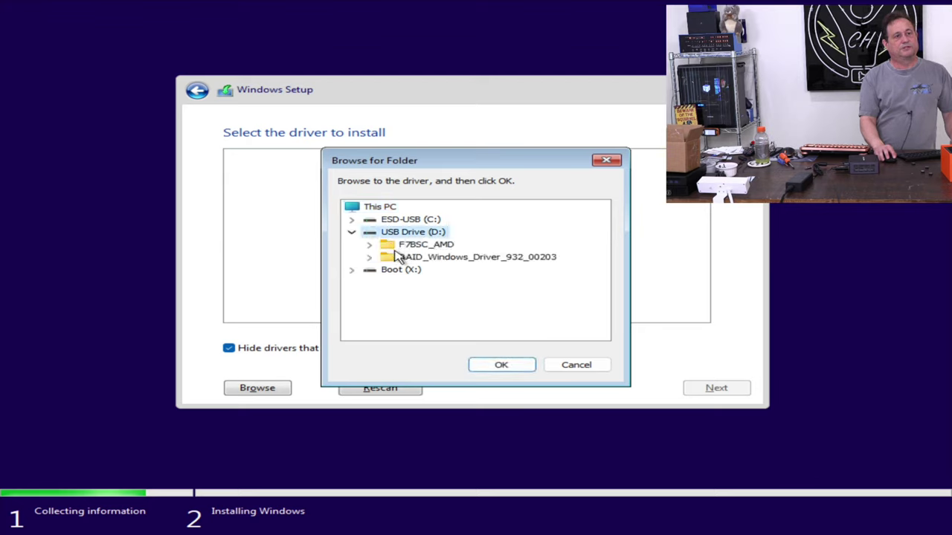
double_click(409, 258)
double_click(416, 273)
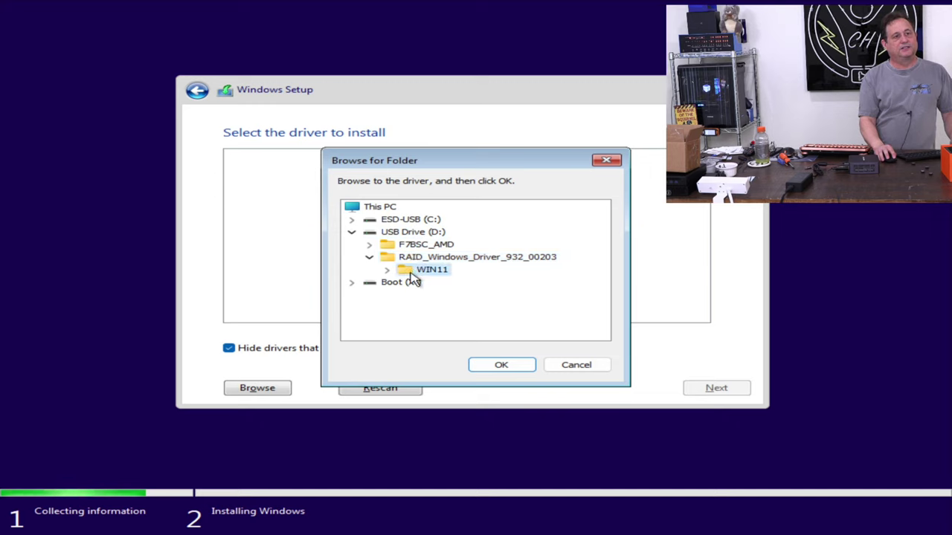
double_click(421, 284)
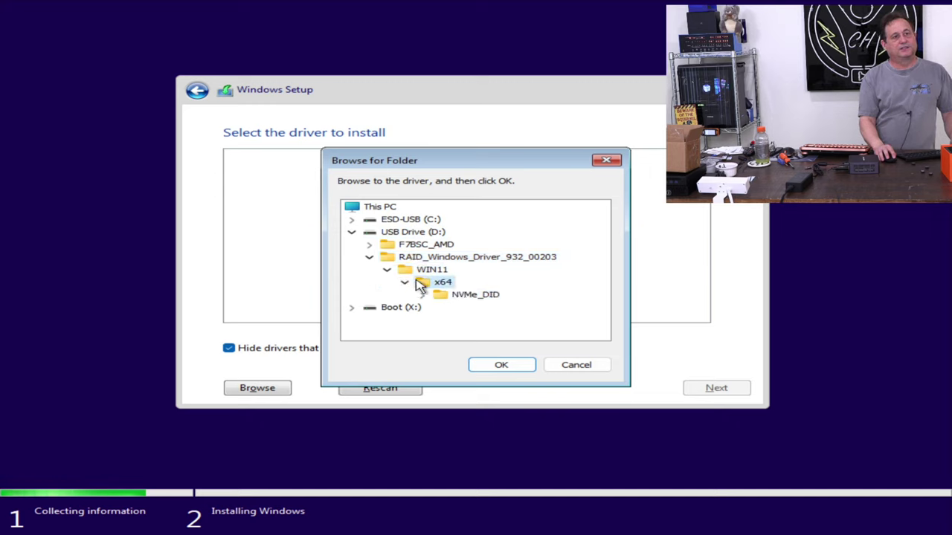
click(424, 295)
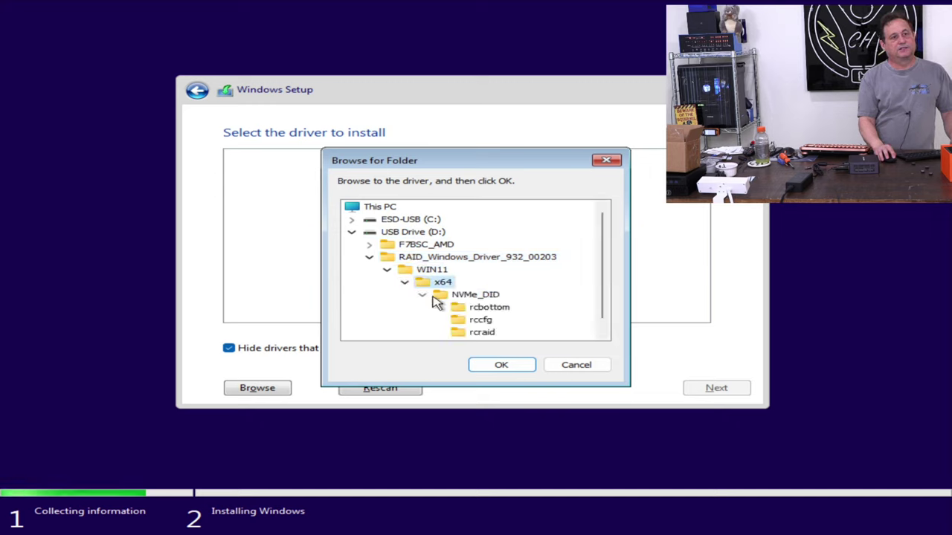
click(484, 307)
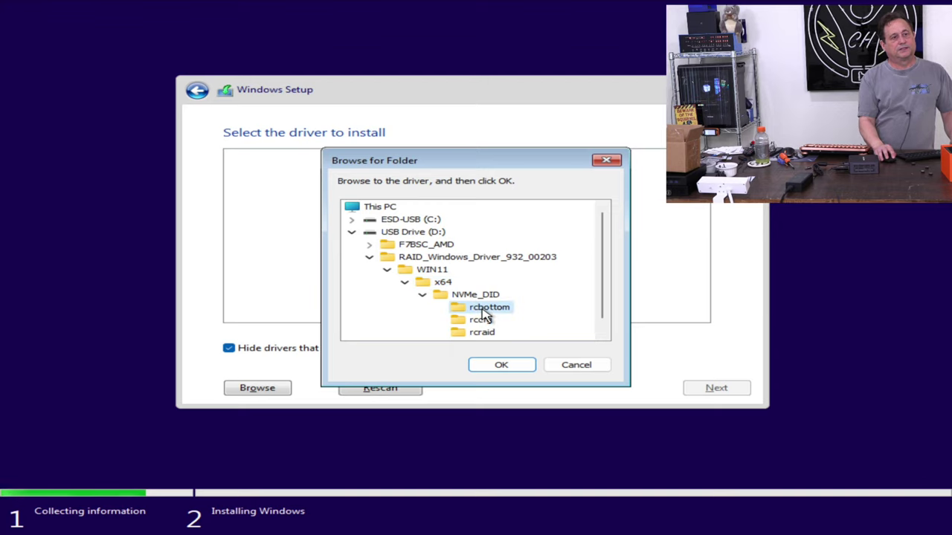
click(498, 364)
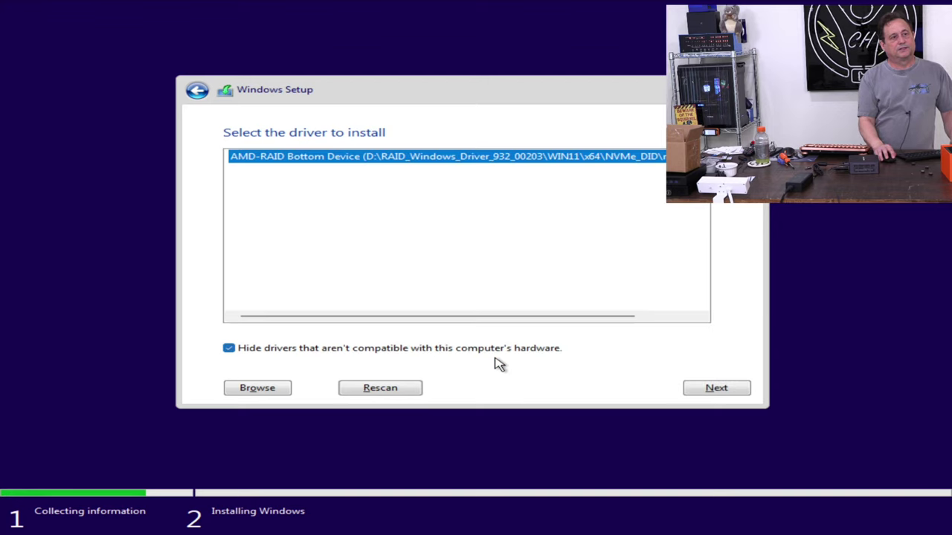
click(690, 394)
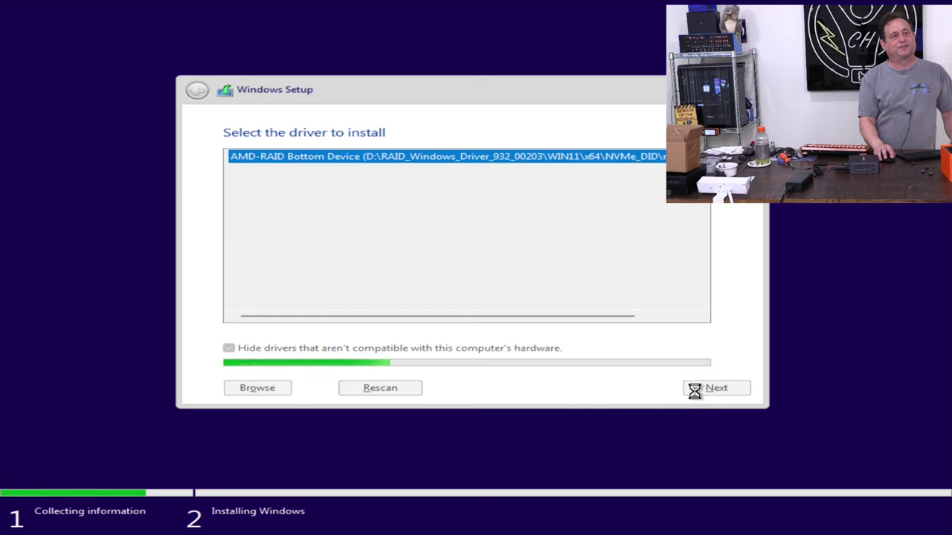
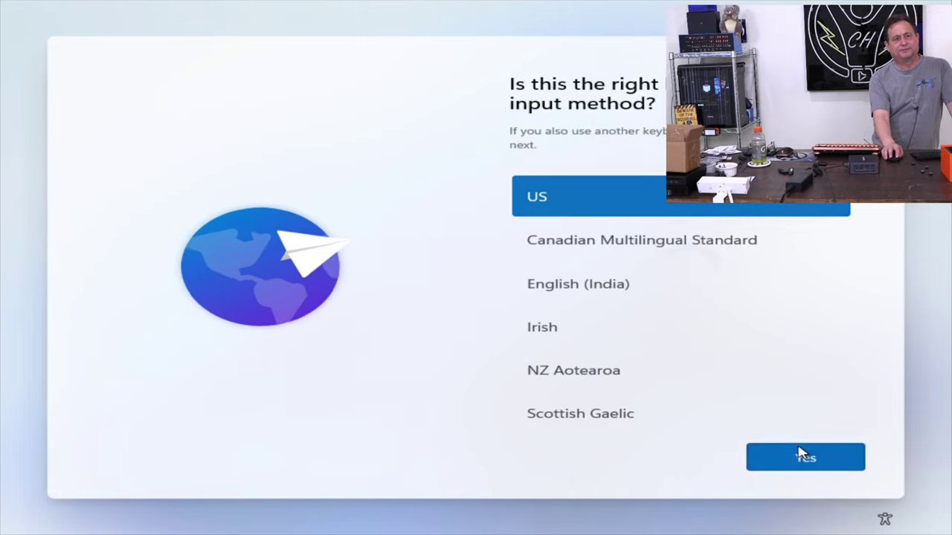
Accept the US keyboard layout without adding a second one, and continue with limited setup without an internet connection
click(822, 468)
click(805, 458)
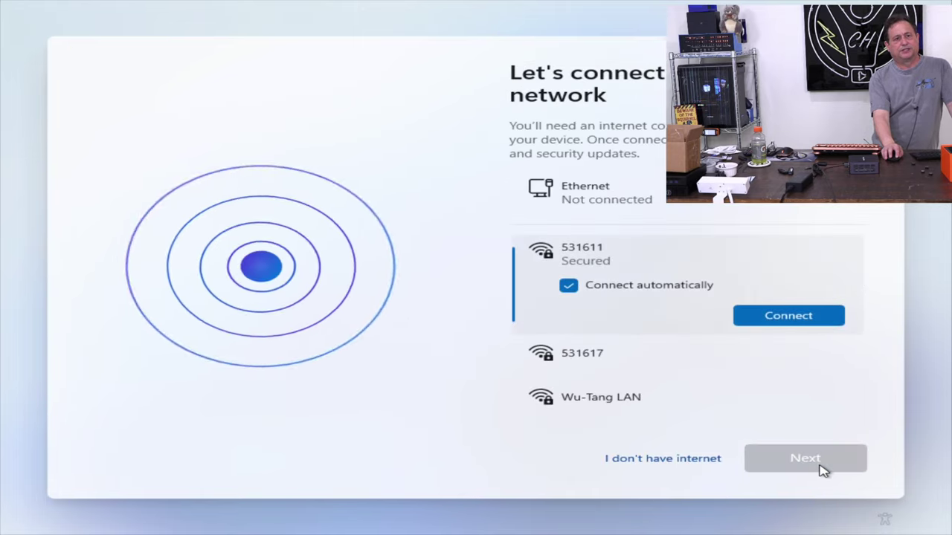
click(685, 460)
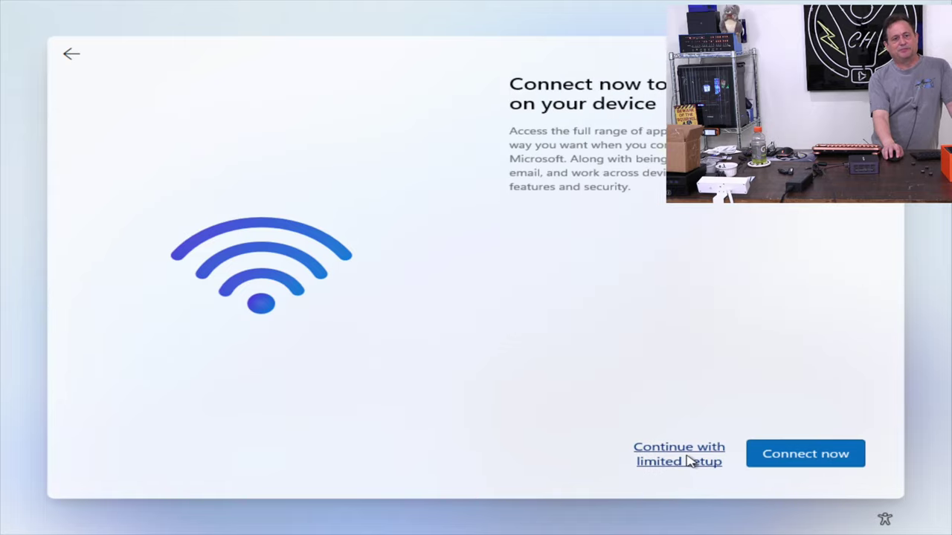
click(689, 460)
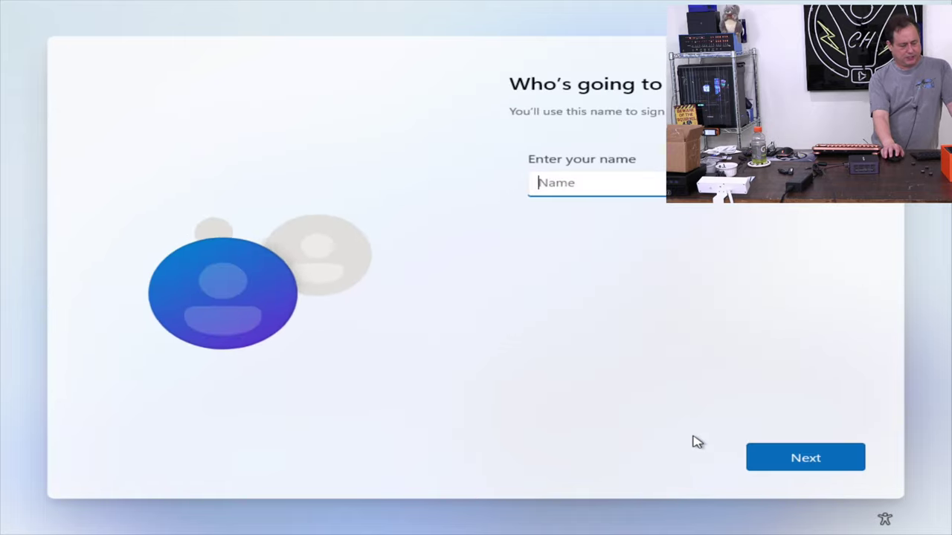
Create the local account named User and leave its password blank
text(User)
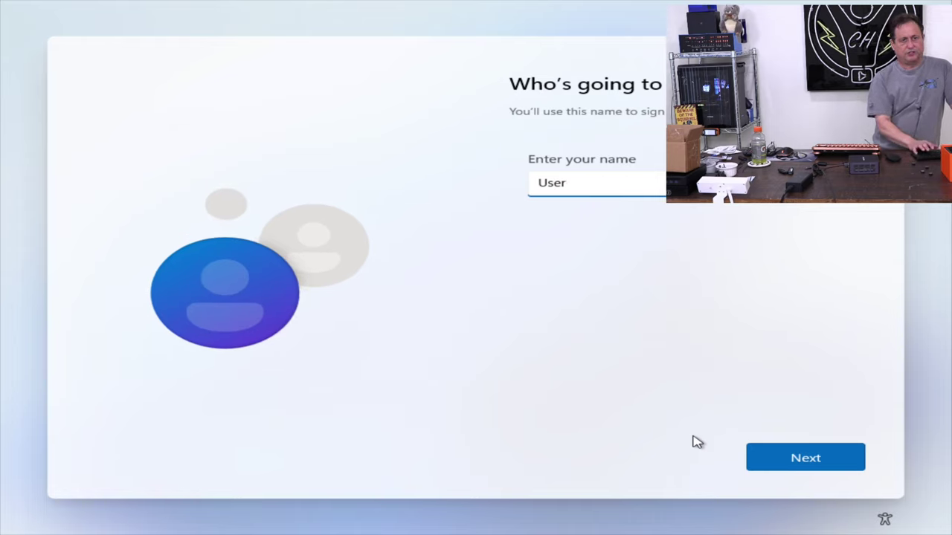
key(Return)
key(Return)
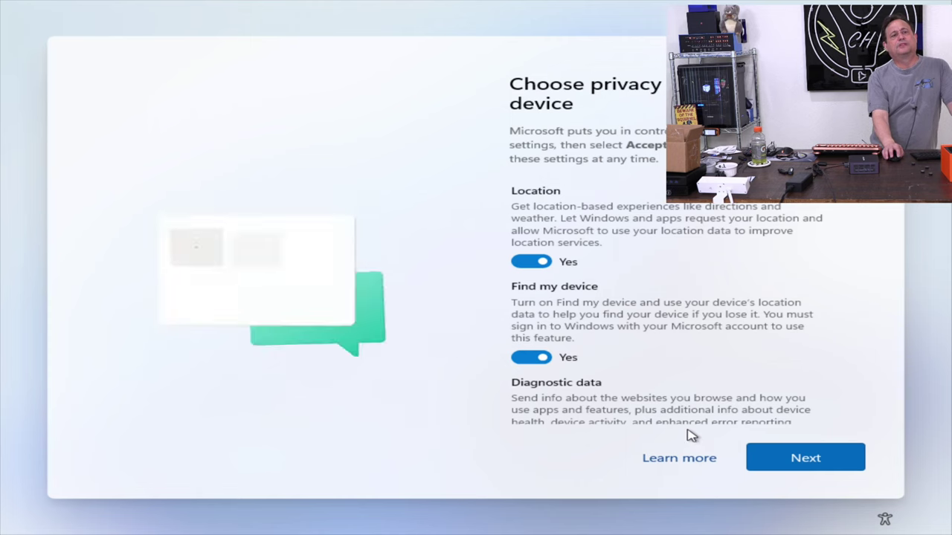
Turn off Find my device, Inking & typing, Tailored experiences and Advertising ID, limit diagnostic data to Required only, and accept the privacy settings
click(531, 358)
scroll(539, 371, down, 3)
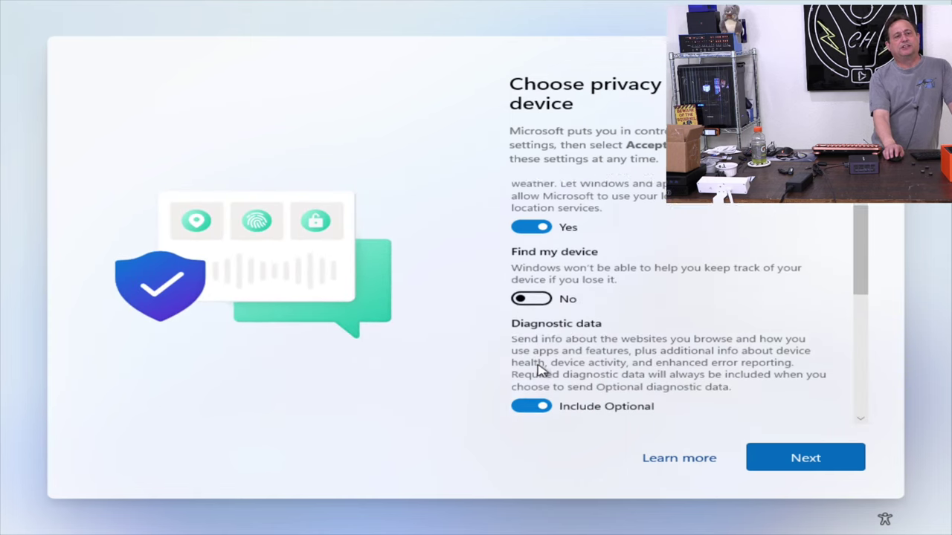
click(539, 335)
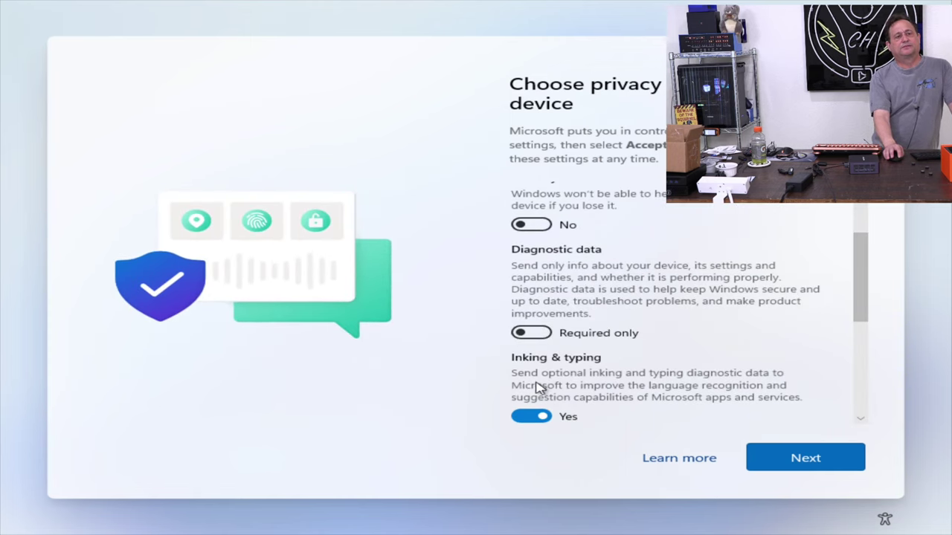
click(547, 417)
scroll(565, 386, down, 3)
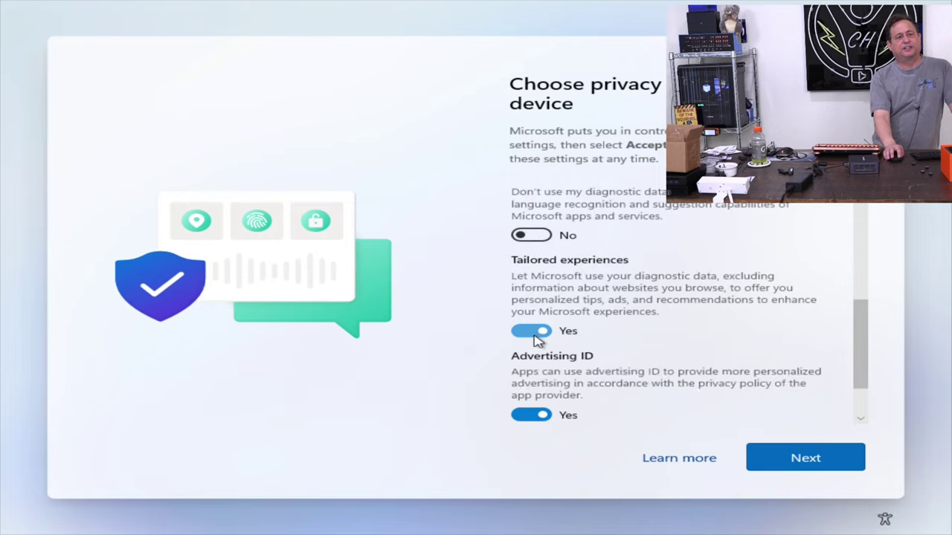
click(530, 332)
click(532, 392)
scroll(558, 394, down, 2)
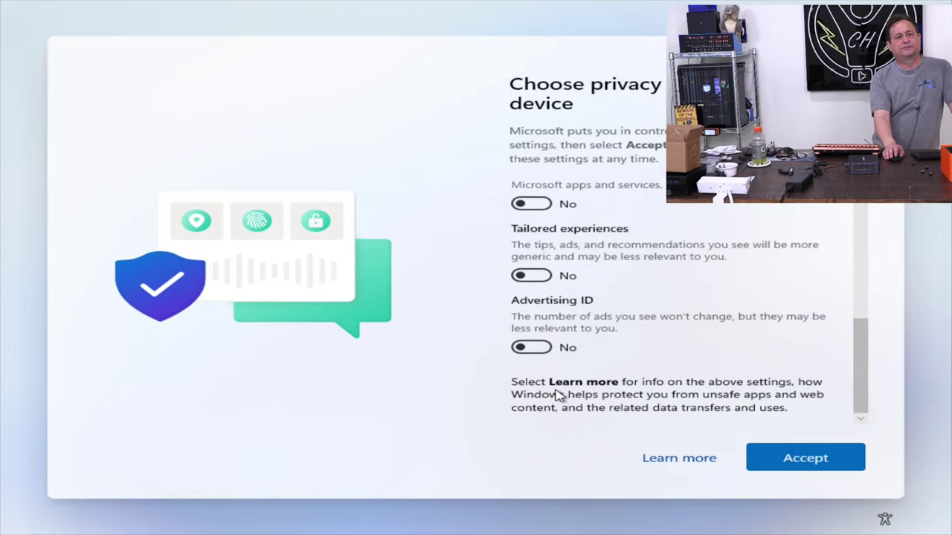
click(786, 454)
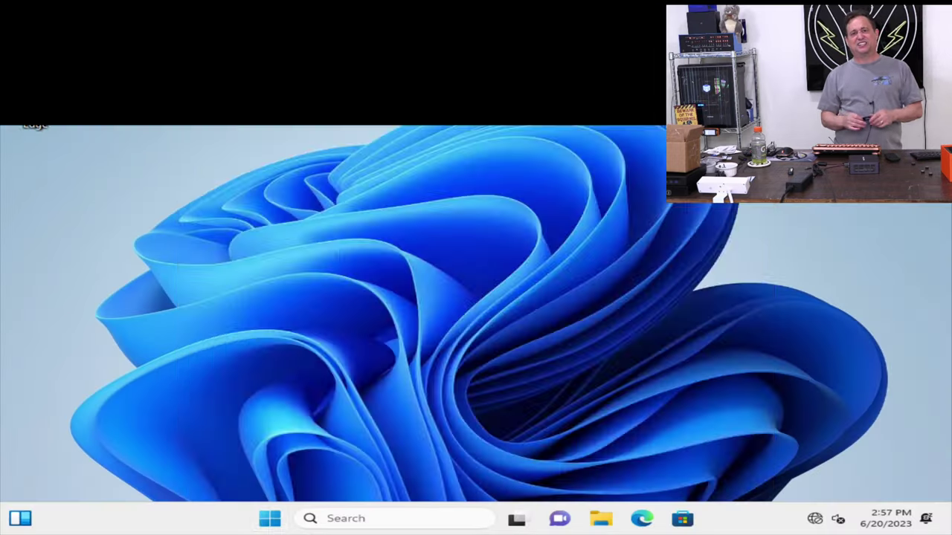
Open USB Drive (D:) in File Explorer through its AutoPlay notification
key(super)
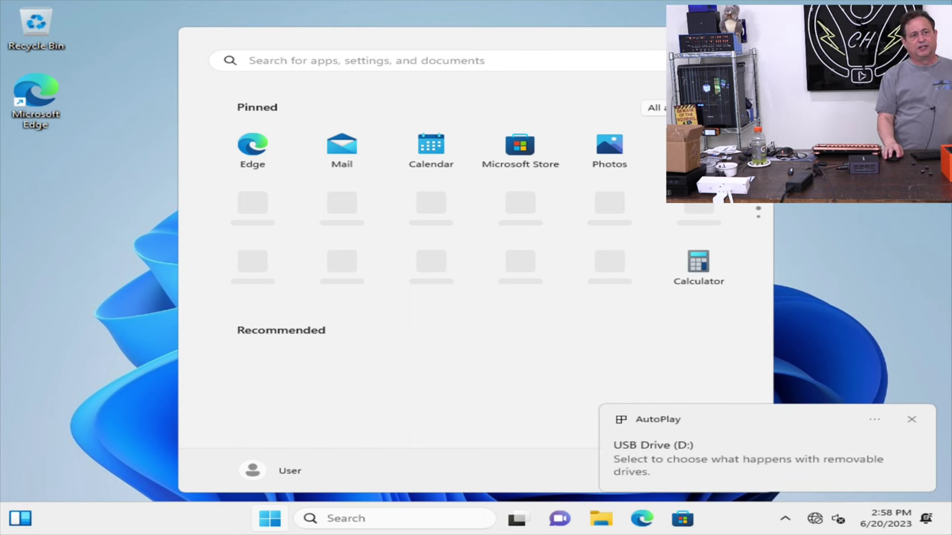
click(568, 506)
click(632, 452)
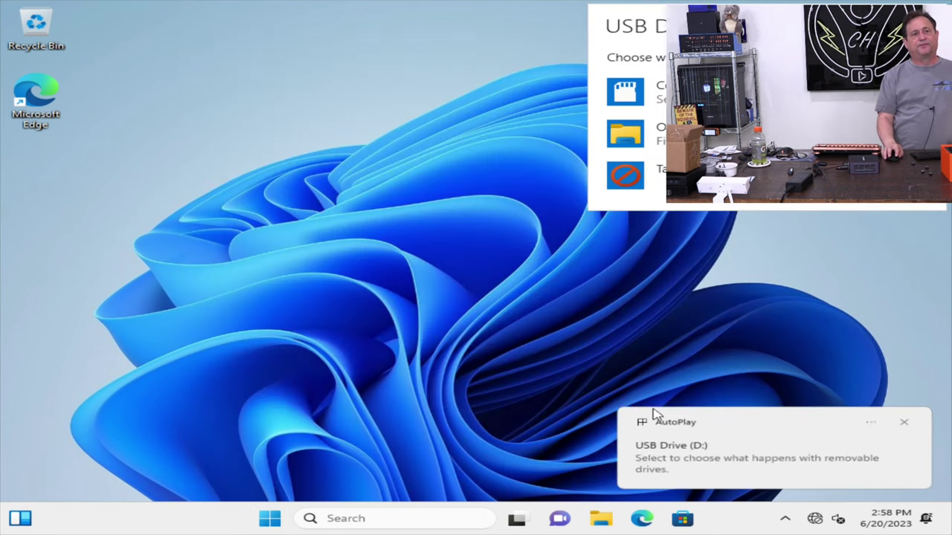
click(631, 134)
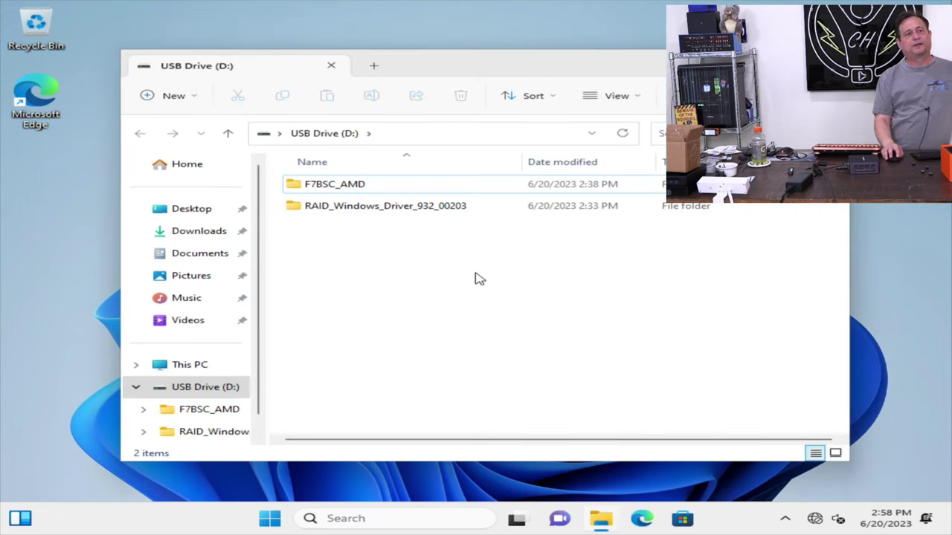
Copy the F7BSC_AMD and RAID_Windows_Driver_932_00203 folders from USB Drive (D:) into Downloads
click(332, 209)
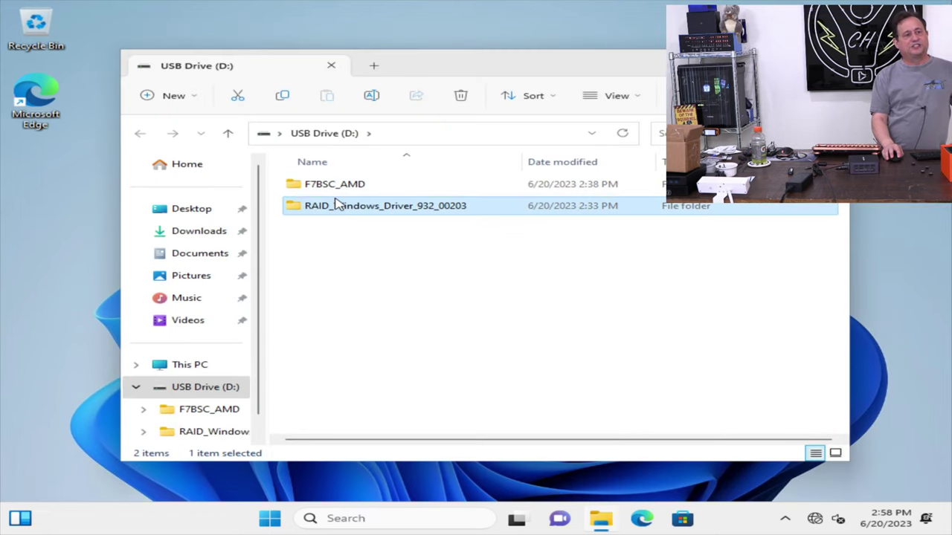
shift+click(335, 187)
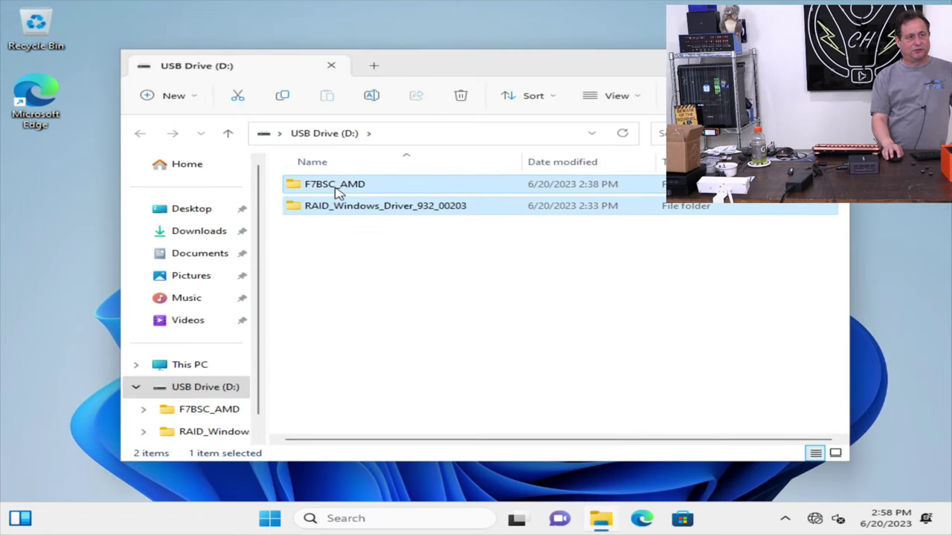
right_click(338, 191)
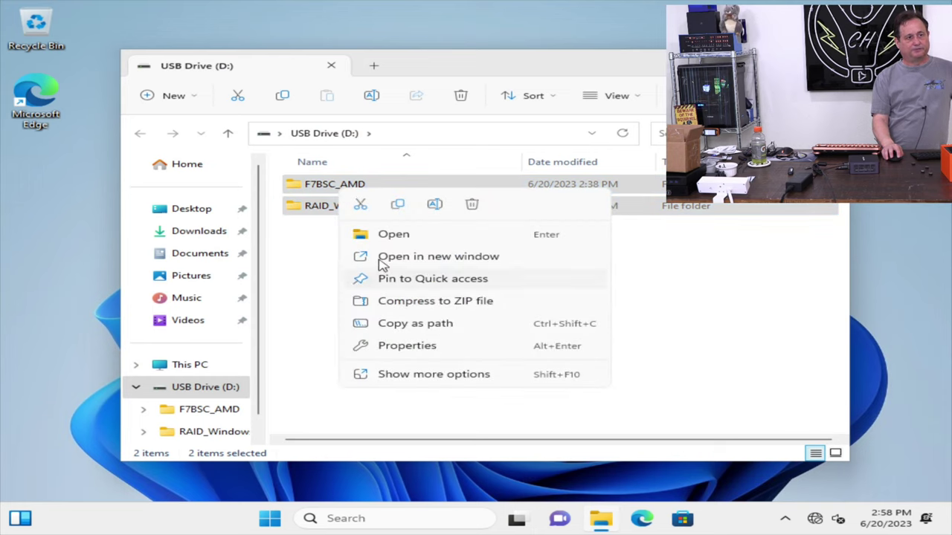
click(395, 208)
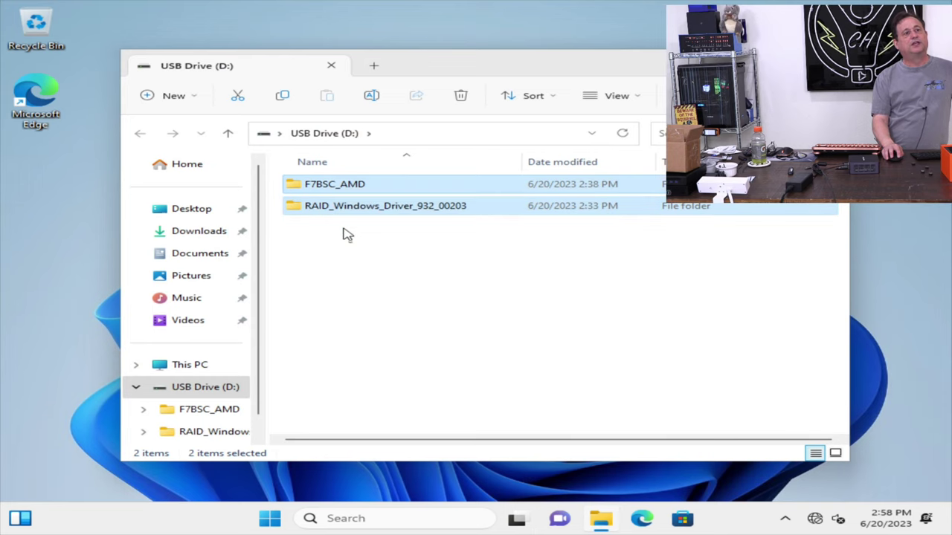
click(207, 235)
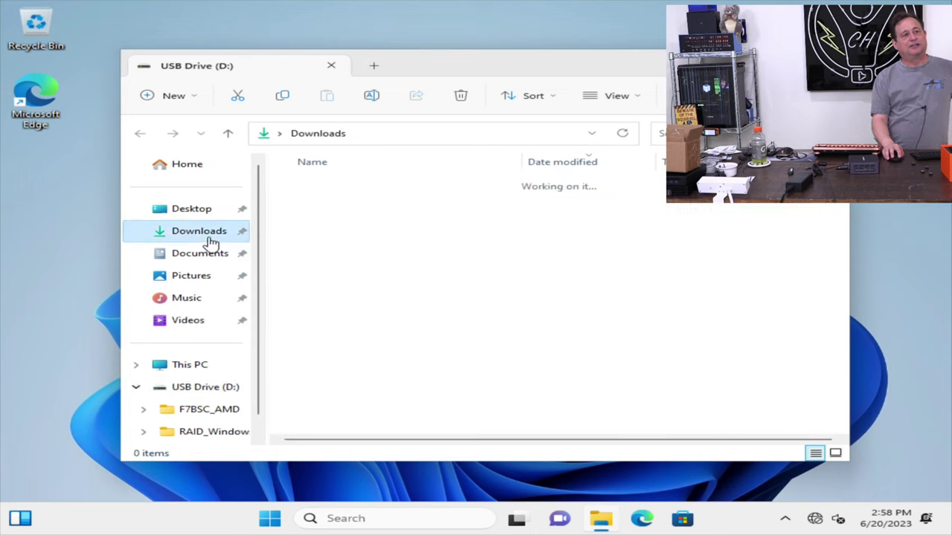
right_click(346, 256)
click(368, 270)
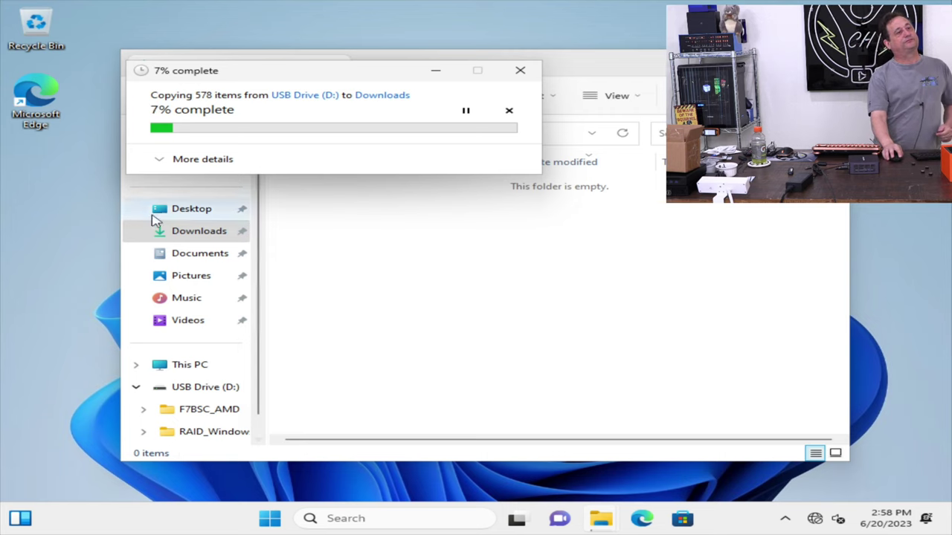
click(162, 162)
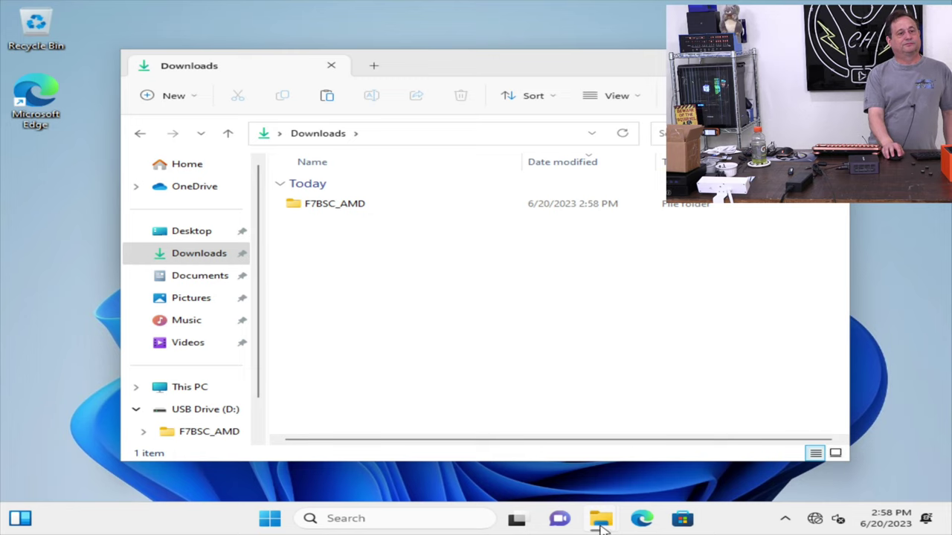
mouse_move(601, 518)
click(656, 455)
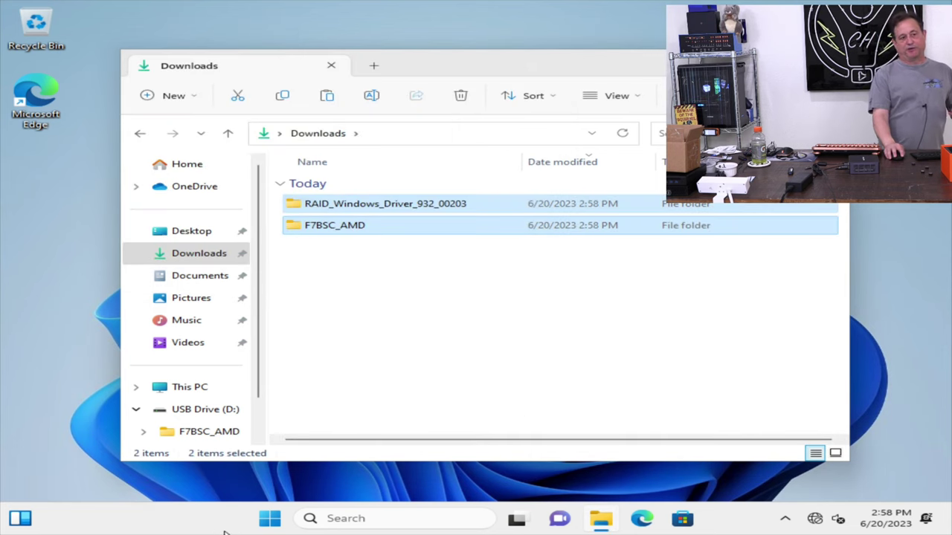
Open Device Manager and move its window aside to uncover more of the Downloads window
right_click(265, 518)
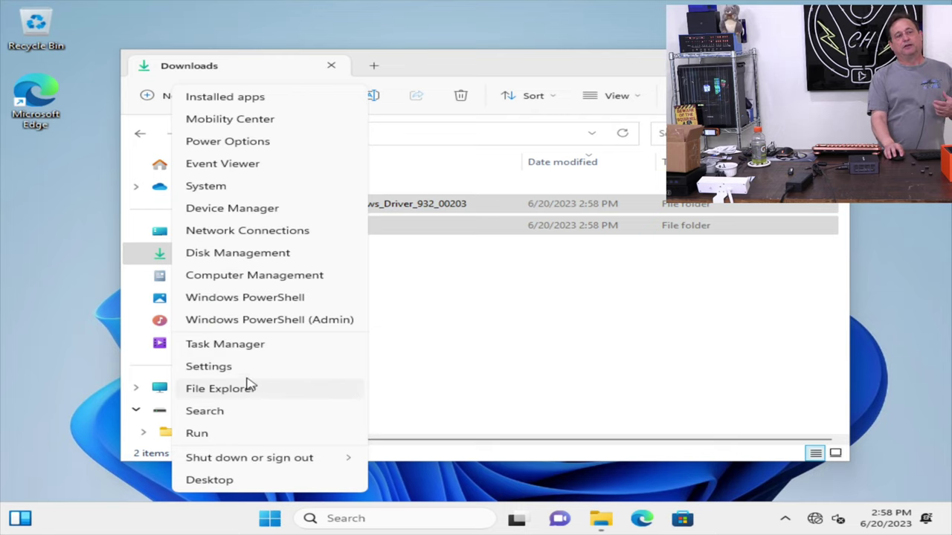
click(225, 211)
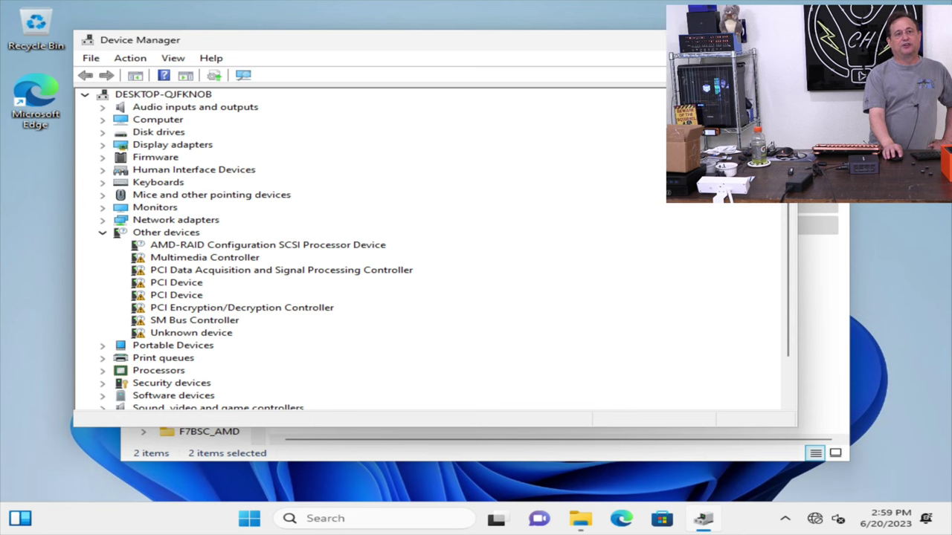
drag(518, 42, 436, 46)
Go to F7BSC_AMD\F7BSC_AMD\Drivers in Downloads, check inside Realtek_Audio_APP, and return to the Drivers folder
click(830, 262)
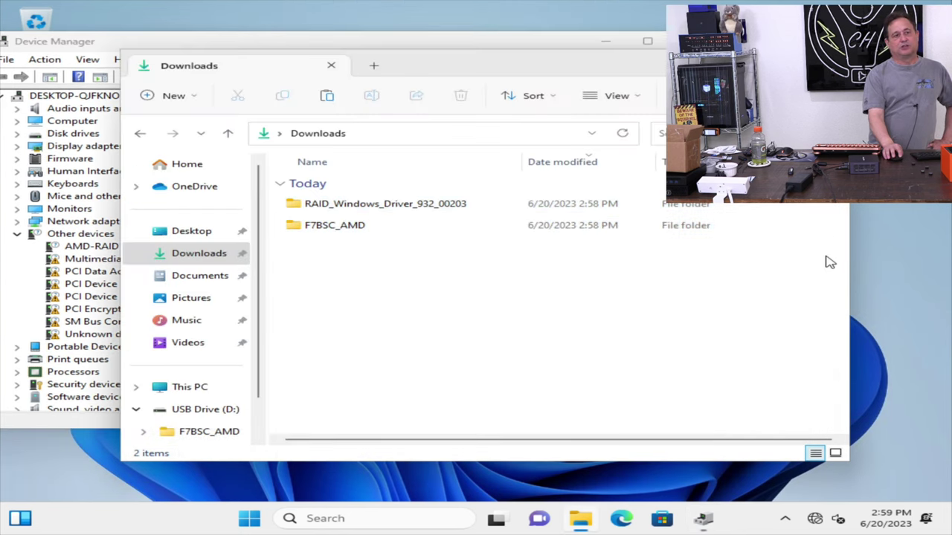
double_click(336, 225)
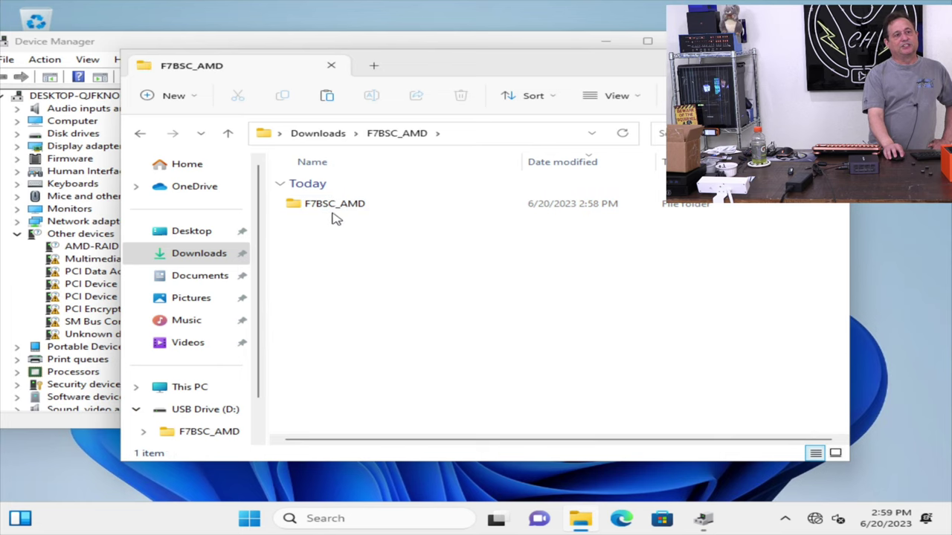
double_click(336, 204)
double_click(335, 204)
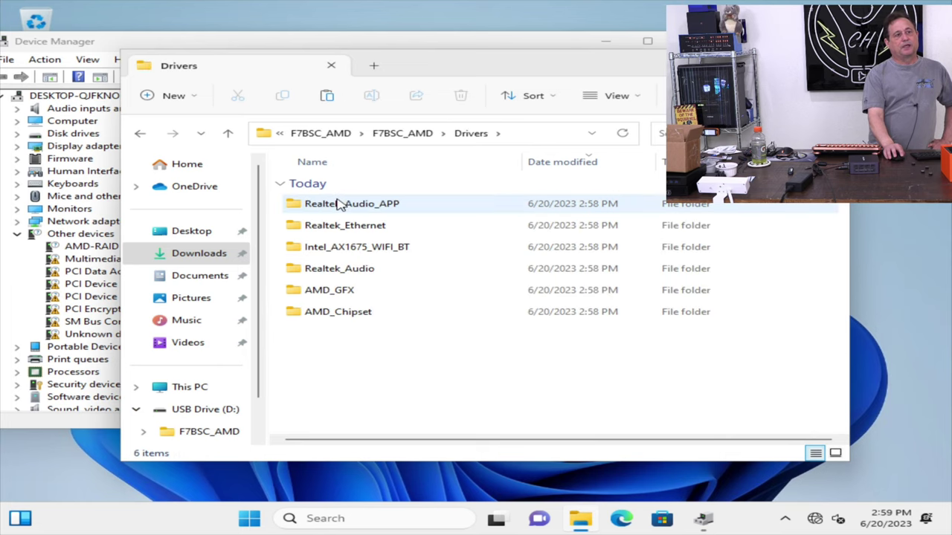
double_click(338, 205)
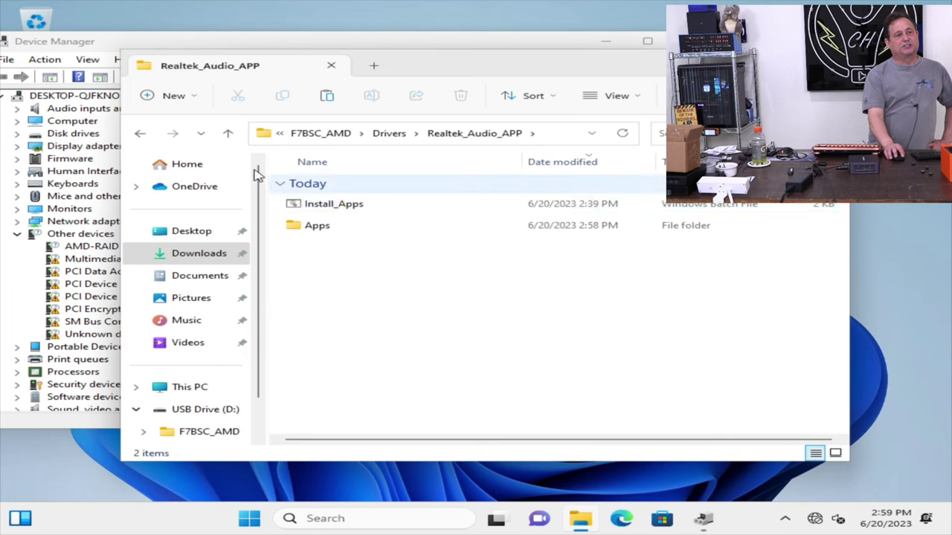
click(139, 133)
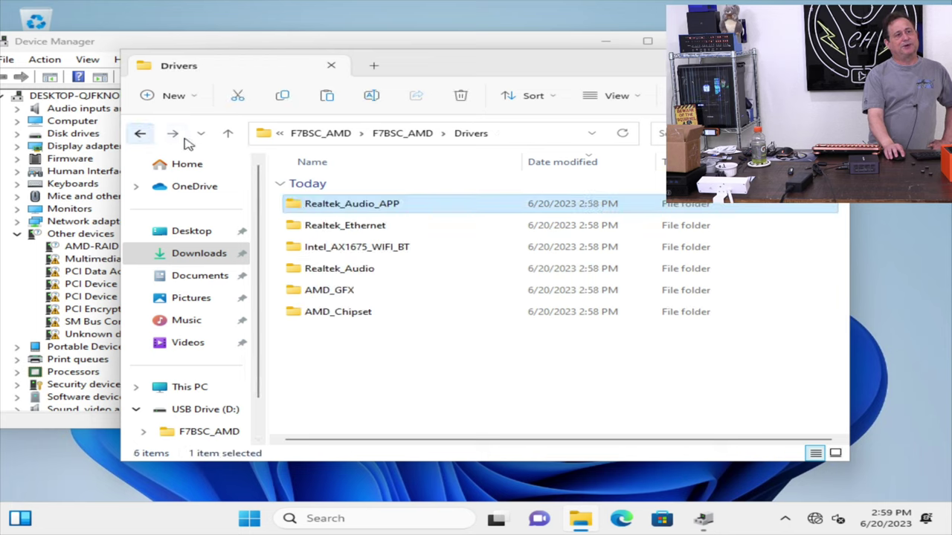
Run the Install batch file in the AMD_Chipset folder as administrator and allow it to make changes
double_click(333, 310)
click(320, 206)
double_click(320, 206)
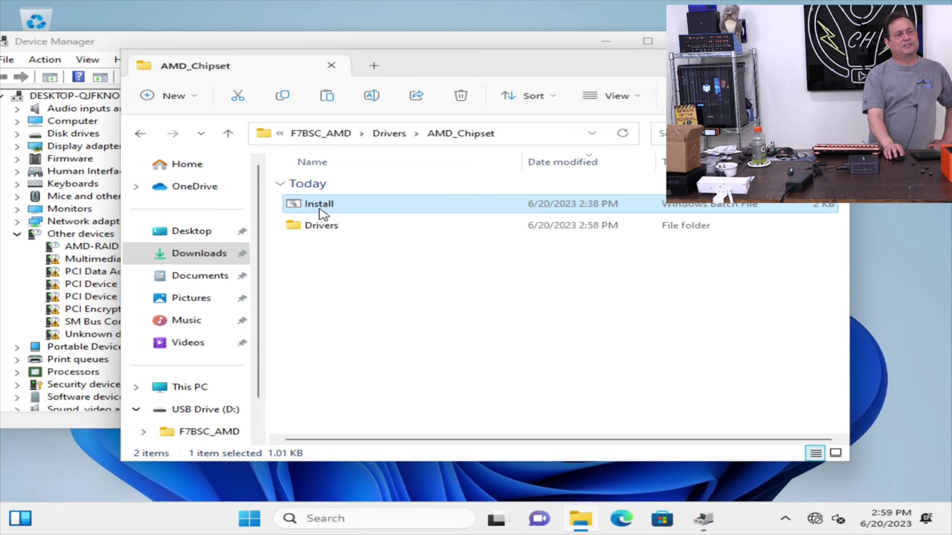
right_click(321, 212)
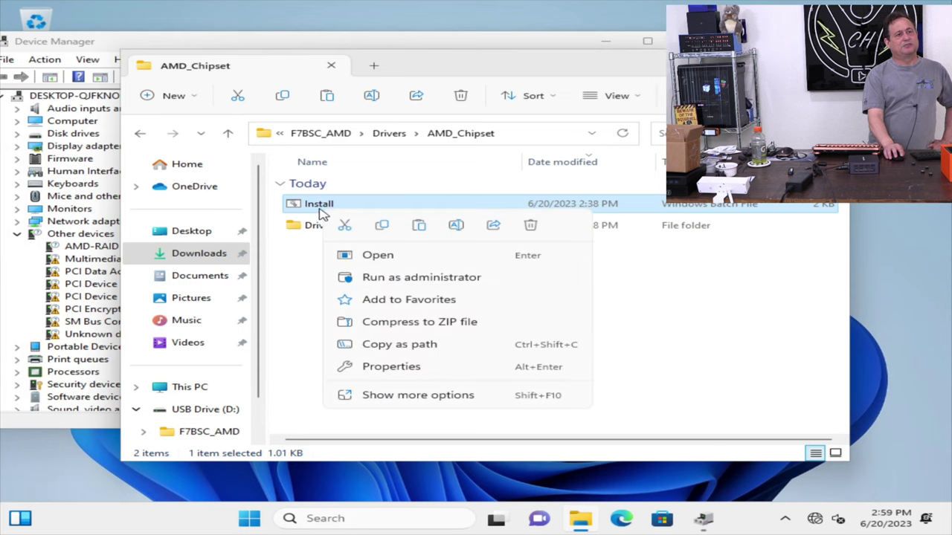
click(375, 276)
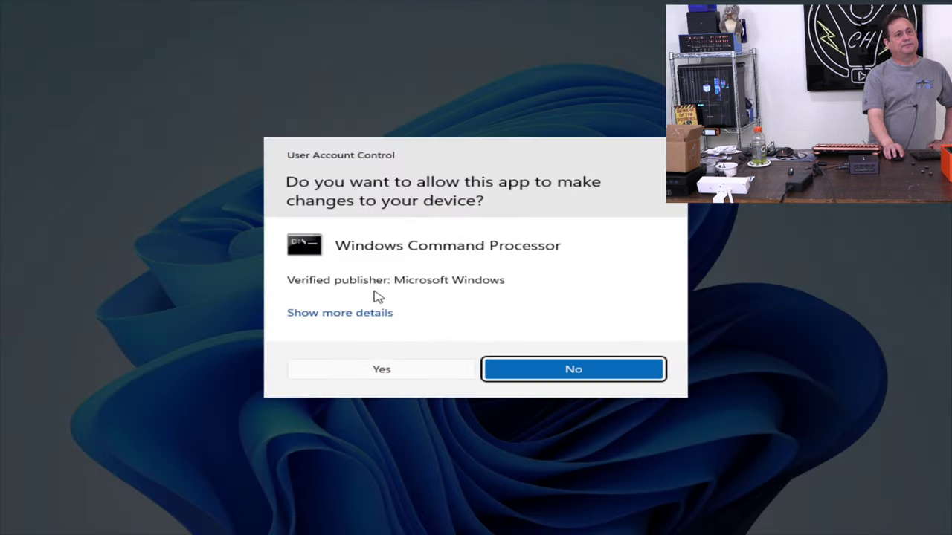
click(421, 373)
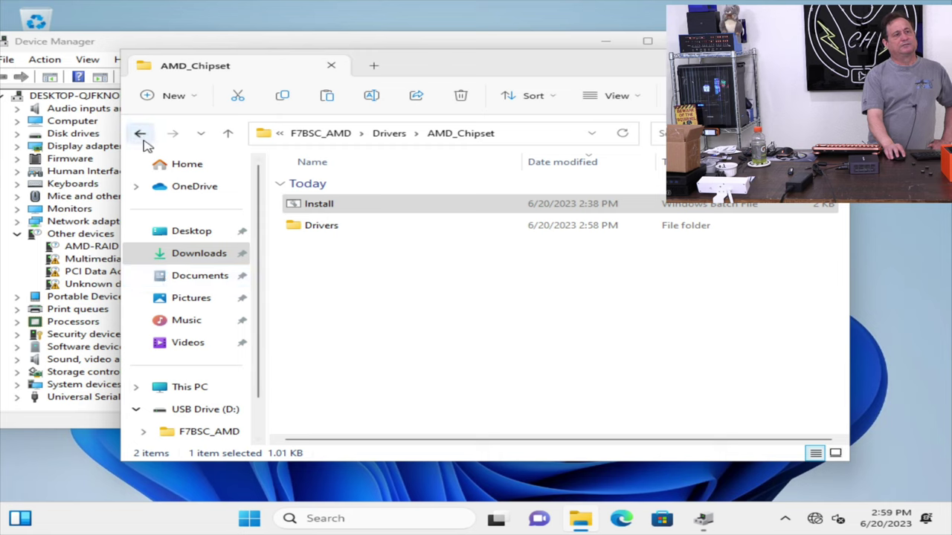
Run the InstallPackage batch file from the Realtek_Audio driver folder as administrator and close its console once it is done
click(141, 135)
click(316, 294)
double_click(316, 293)
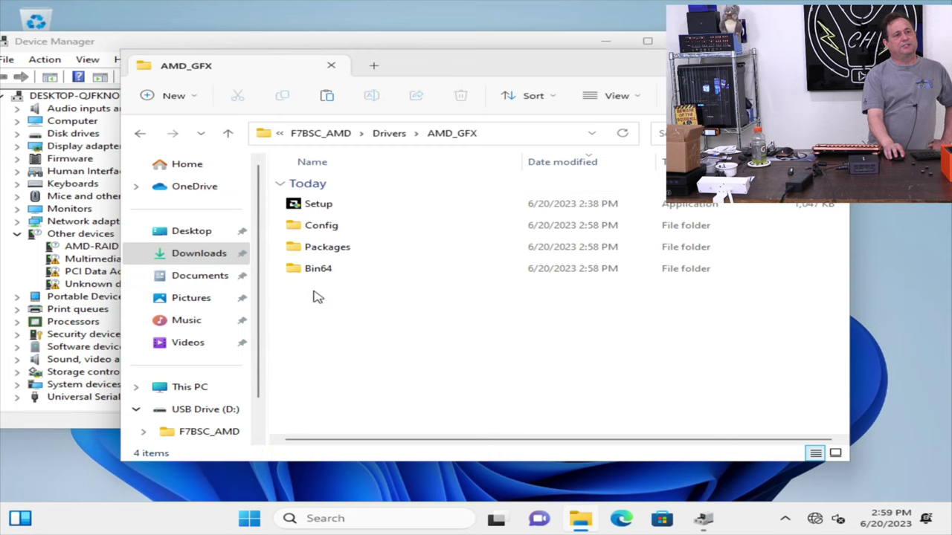
click(140, 133)
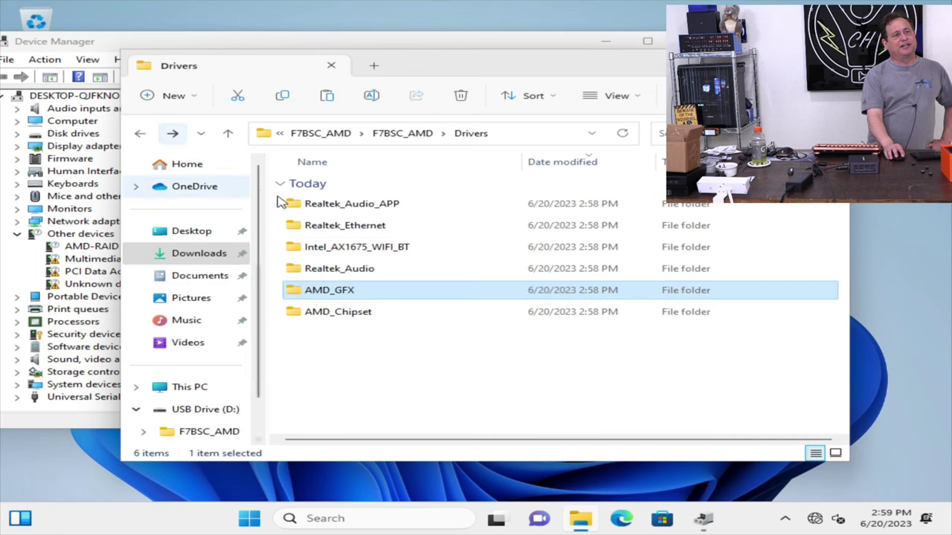
double_click(333, 269)
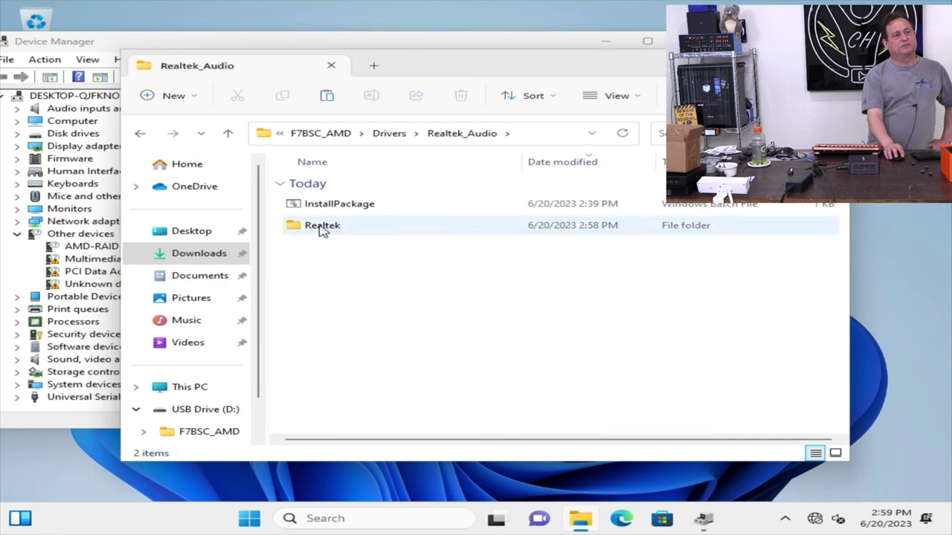
right_click(321, 209)
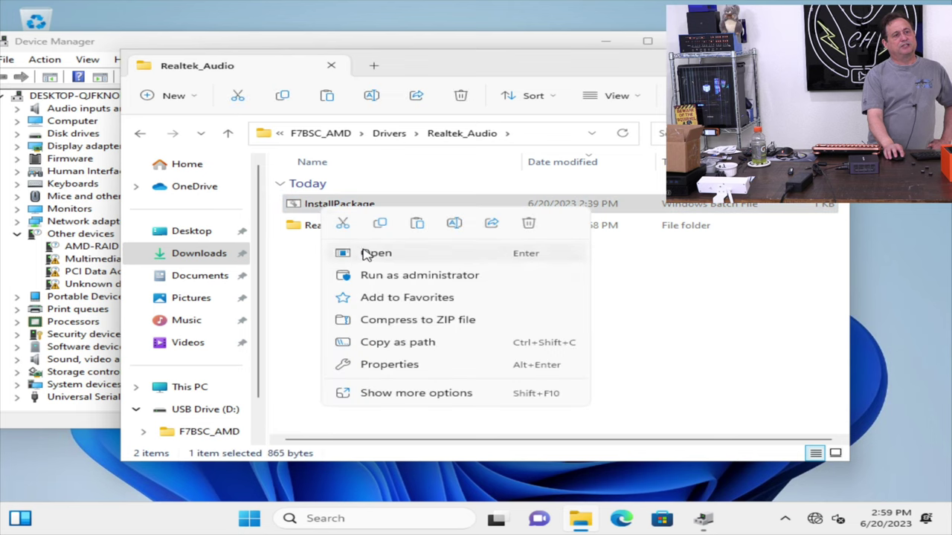
click(379, 275)
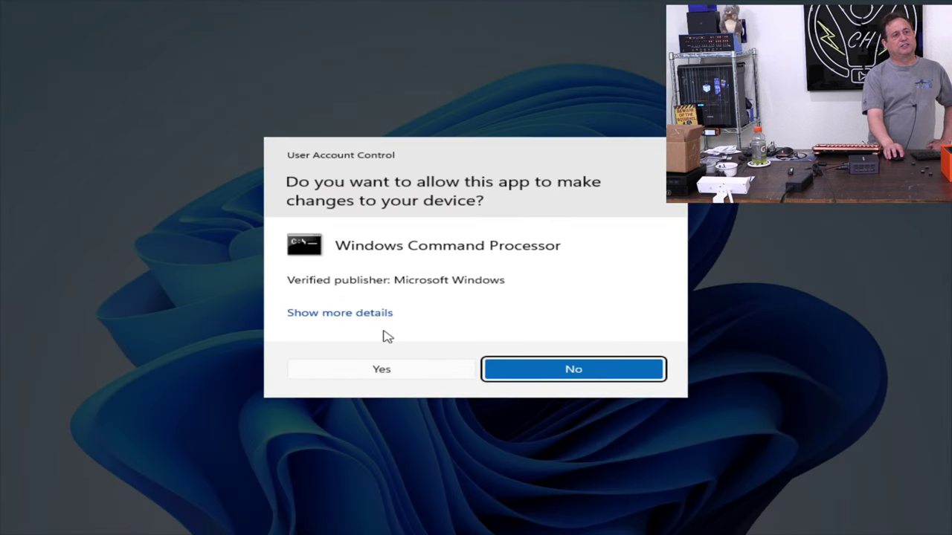
click(381, 370)
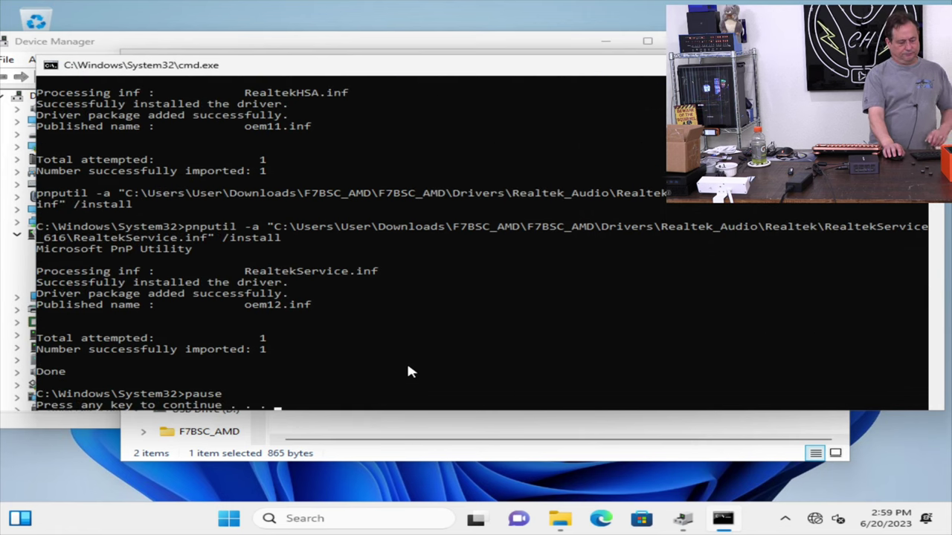
key(space)
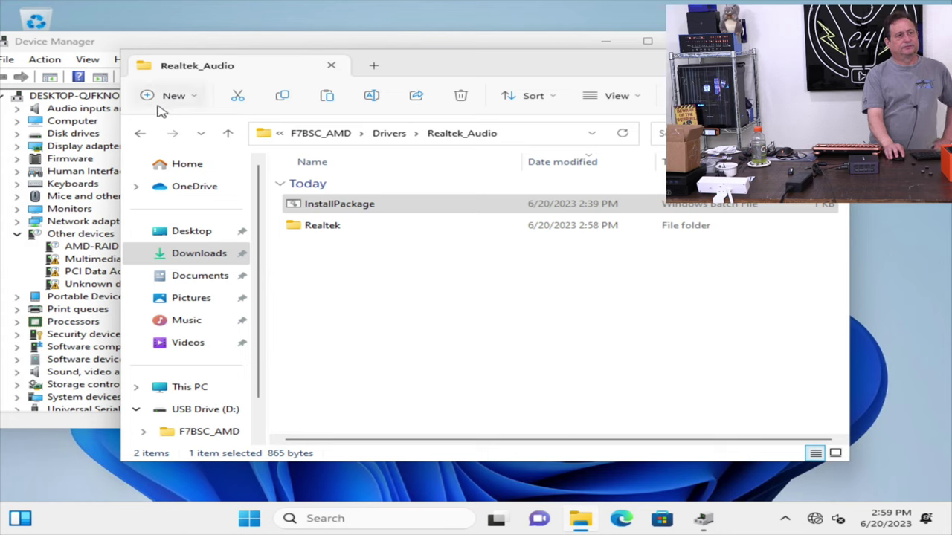
Launch the KillerPerformanceSuite installer from the Intel_AX1675_WIFI_BT driver folder and allow it to make changes
click(146, 135)
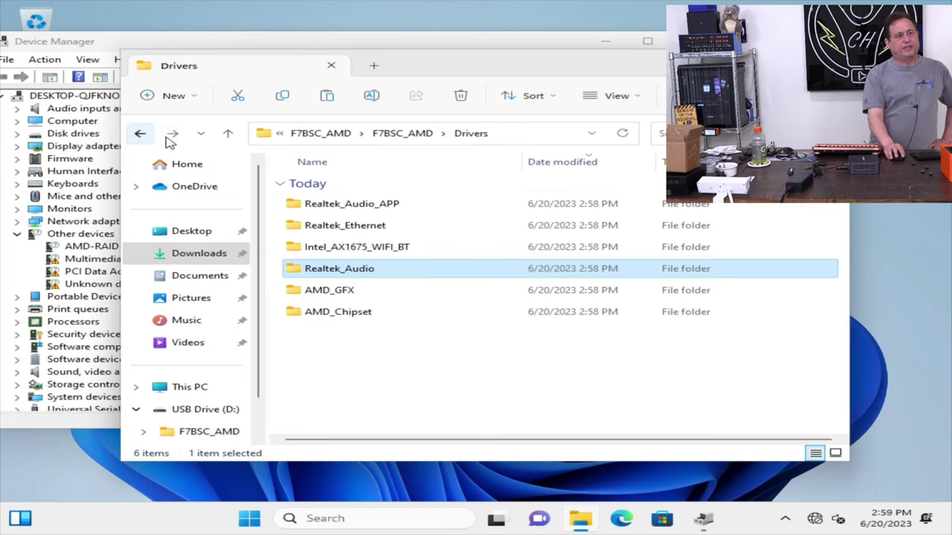
double_click(336, 246)
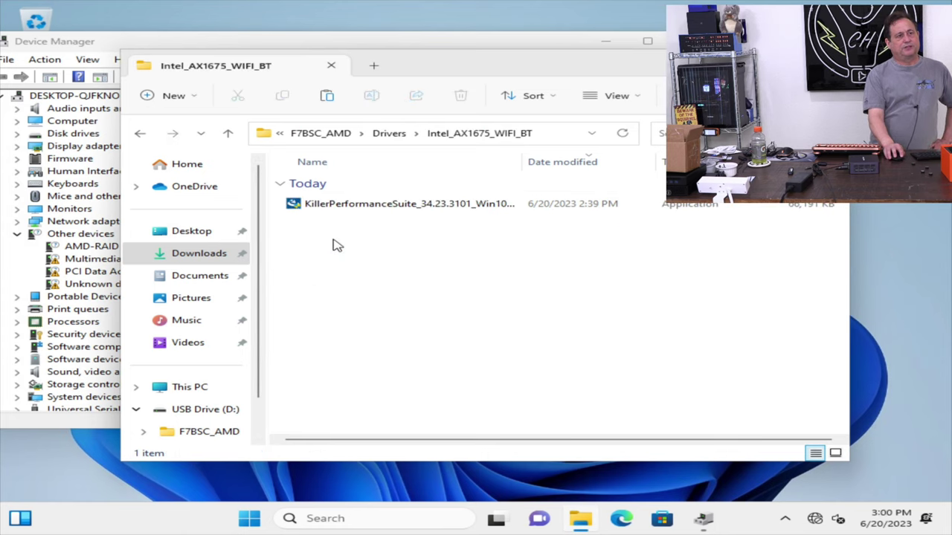
click(335, 215)
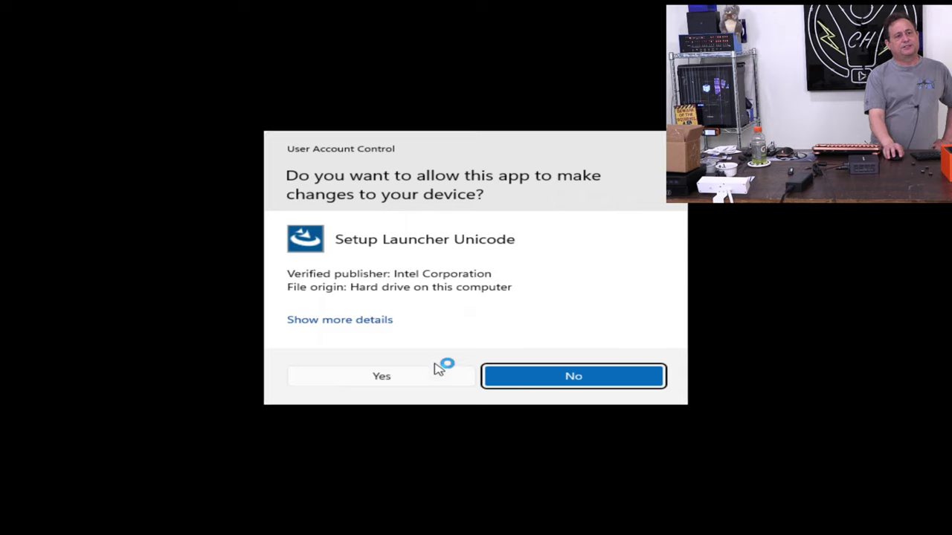
click(444, 368)
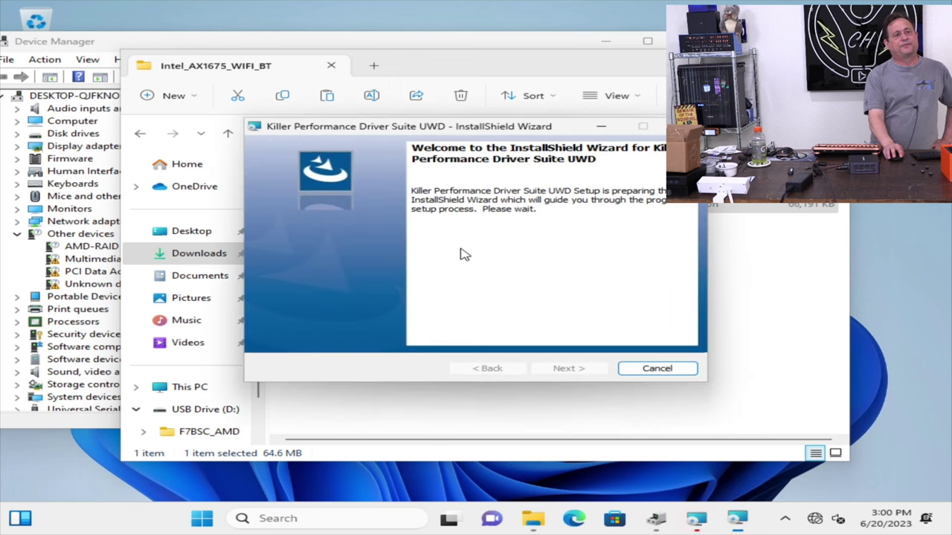
Accept the license terms, install Killer Performance Driver Suite UWD, and restart the computer
click(565, 367)
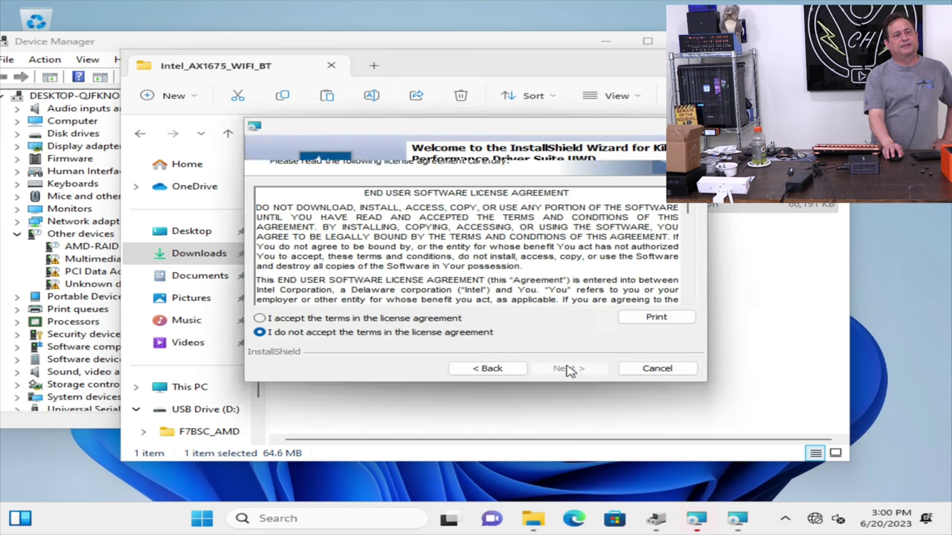
click(417, 319)
click(570, 370)
click(569, 369)
click(569, 368)
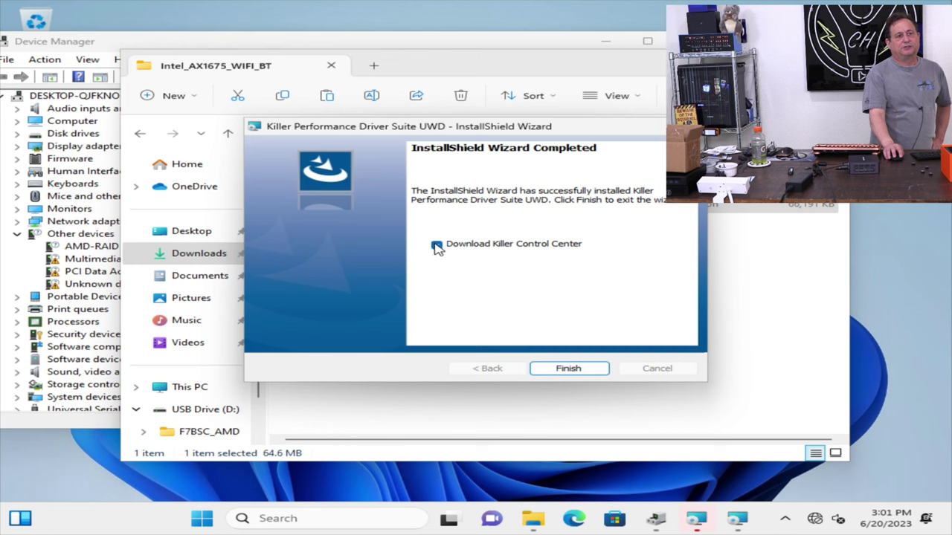
click(568, 368)
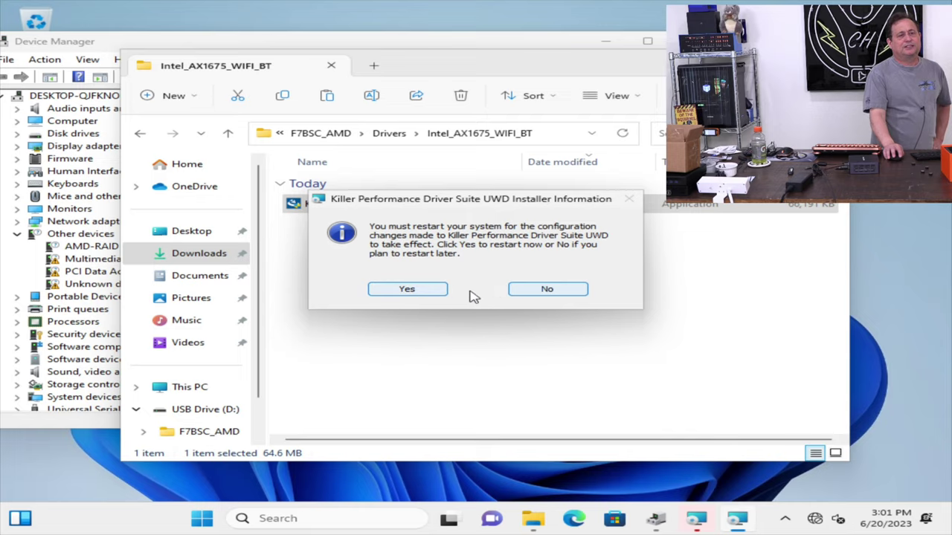
click(415, 290)
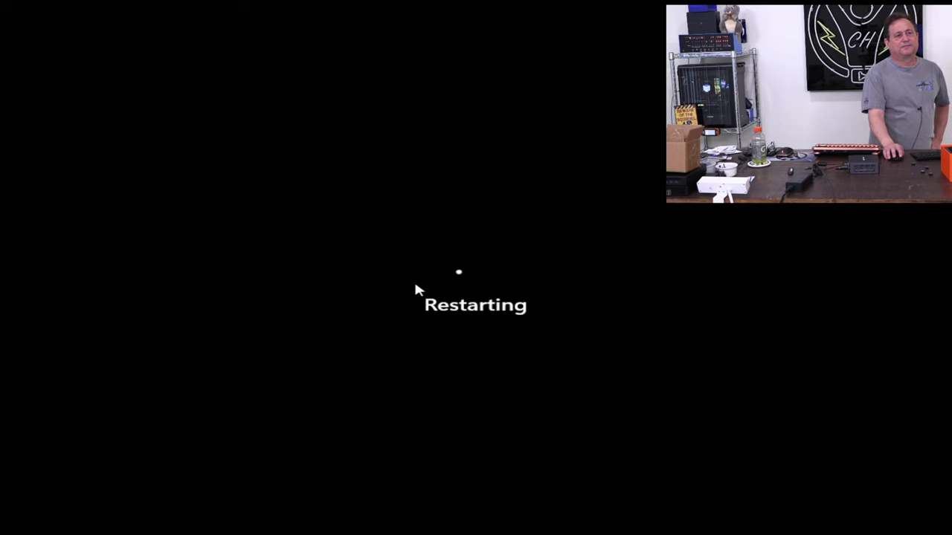
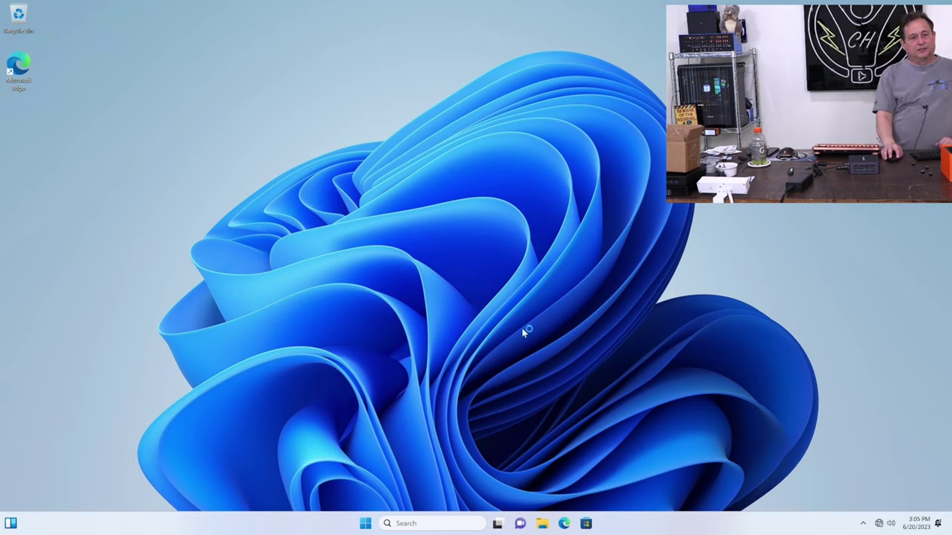
Open Device Manager and show the properties of the Unknown device under Other devices
right_click(366, 524)
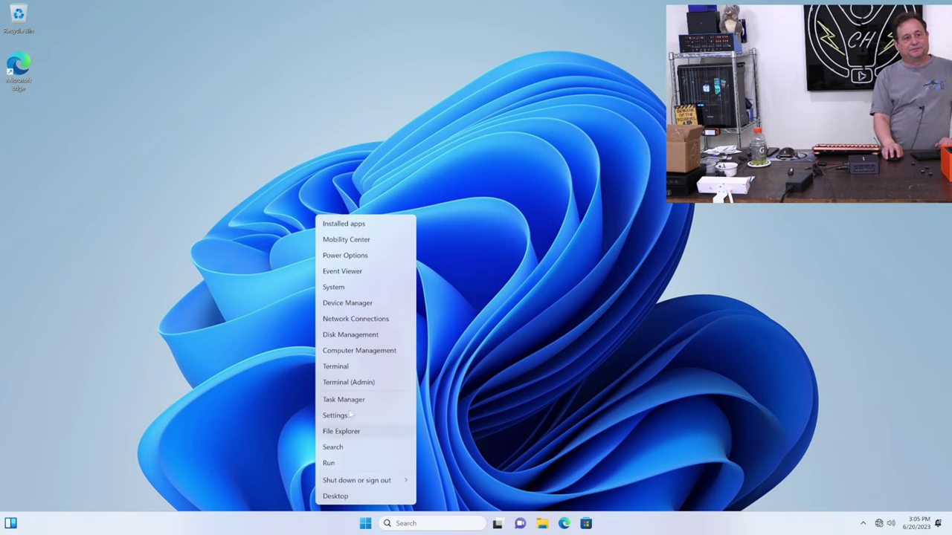
click(342, 302)
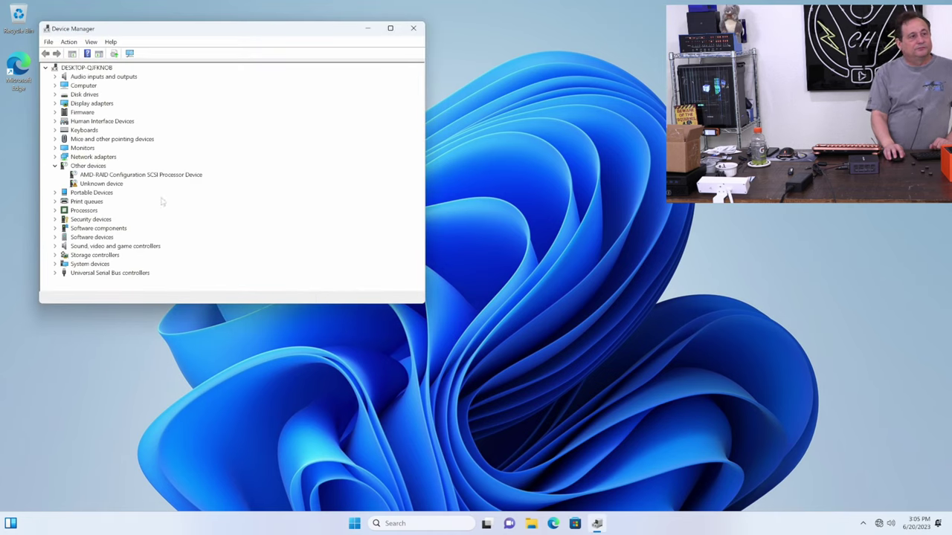
double_click(106, 185)
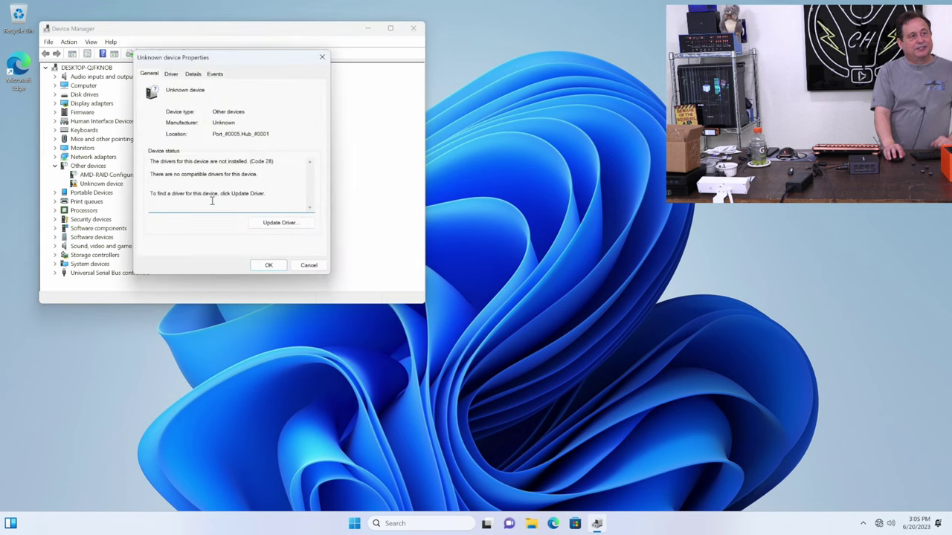
Try to update the Unknown device's driver by searching the Downloads folder and its subfolders, and close the update wizard
click(282, 224)
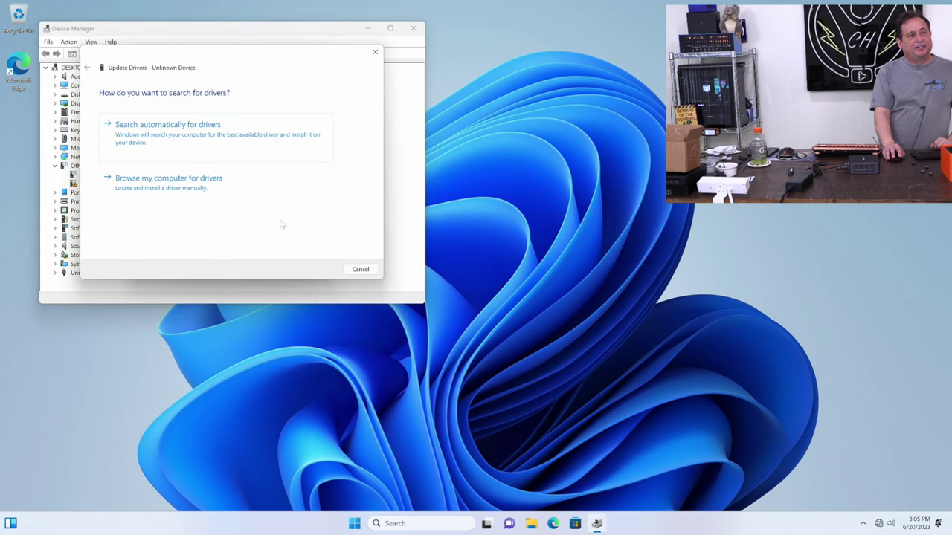
click(174, 177)
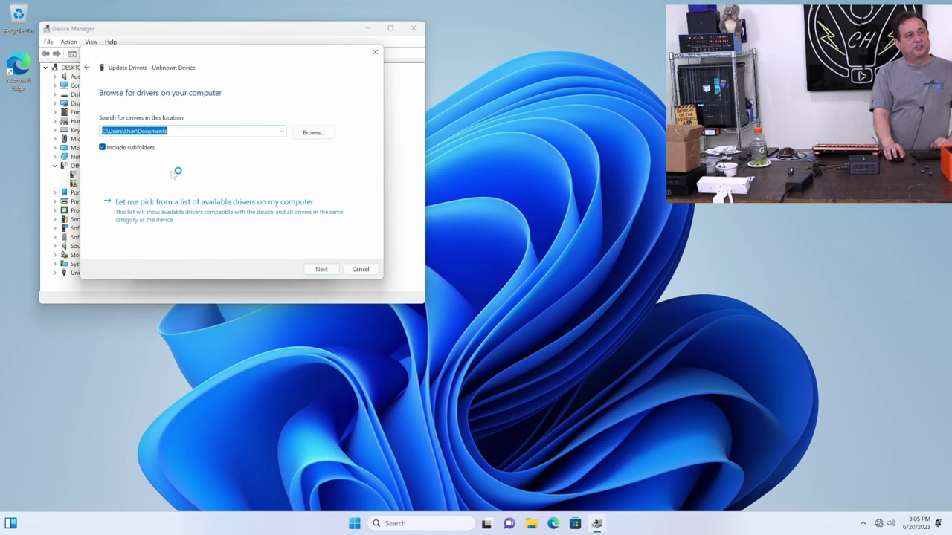
click(306, 133)
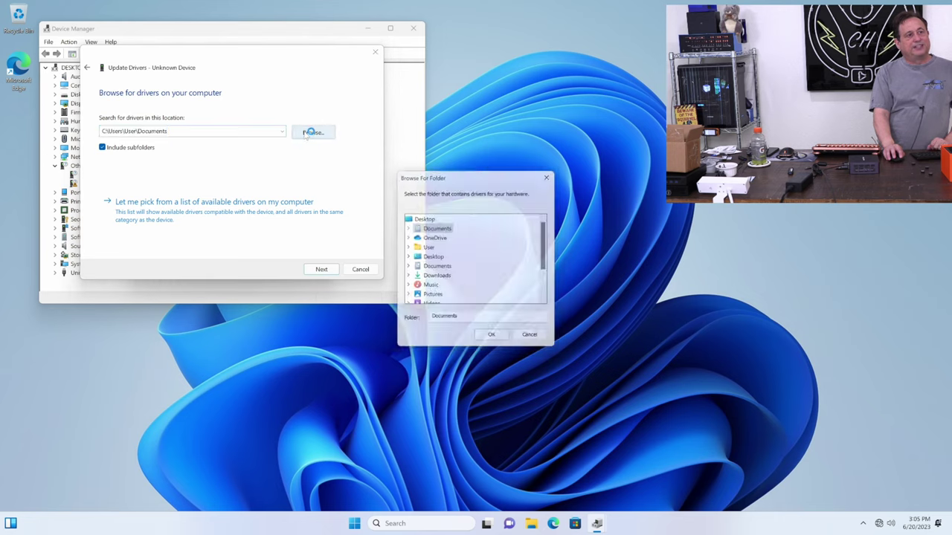
double_click(430, 279)
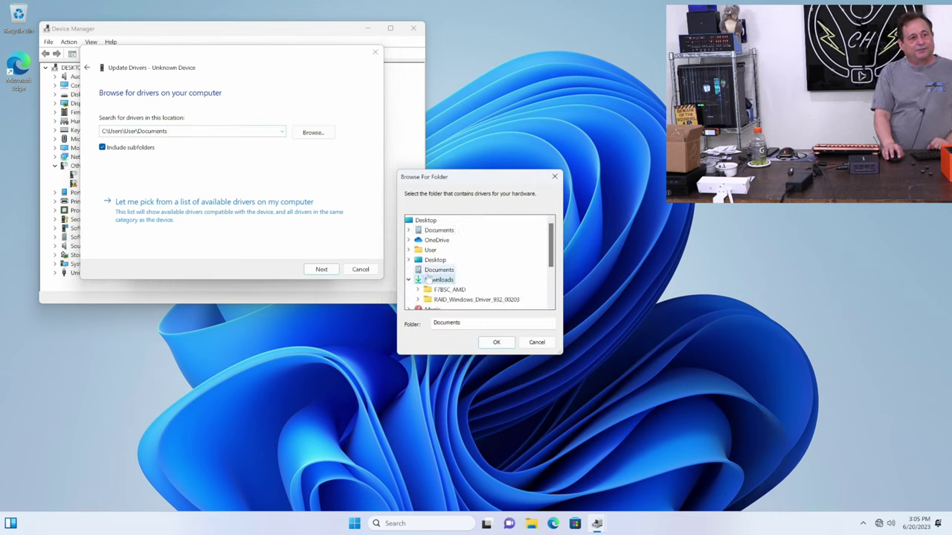
click(494, 344)
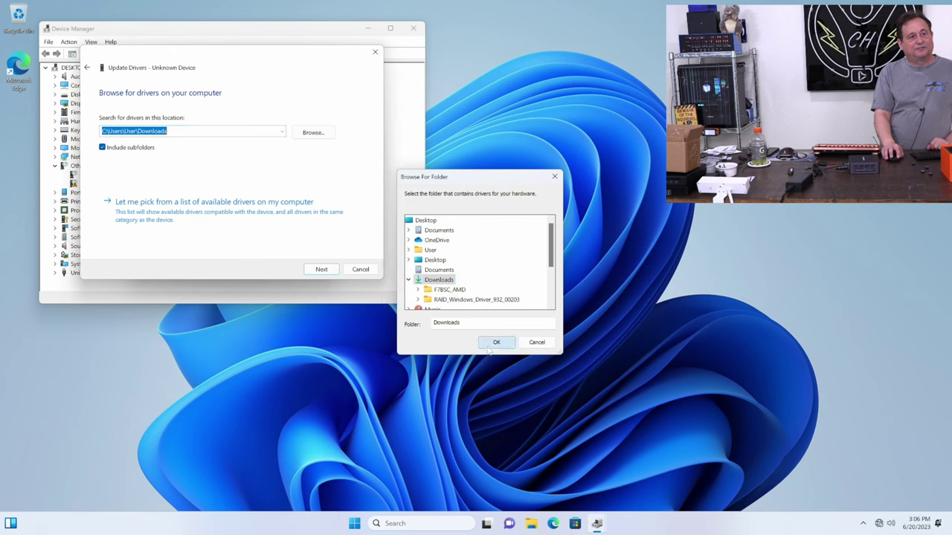
click(324, 269)
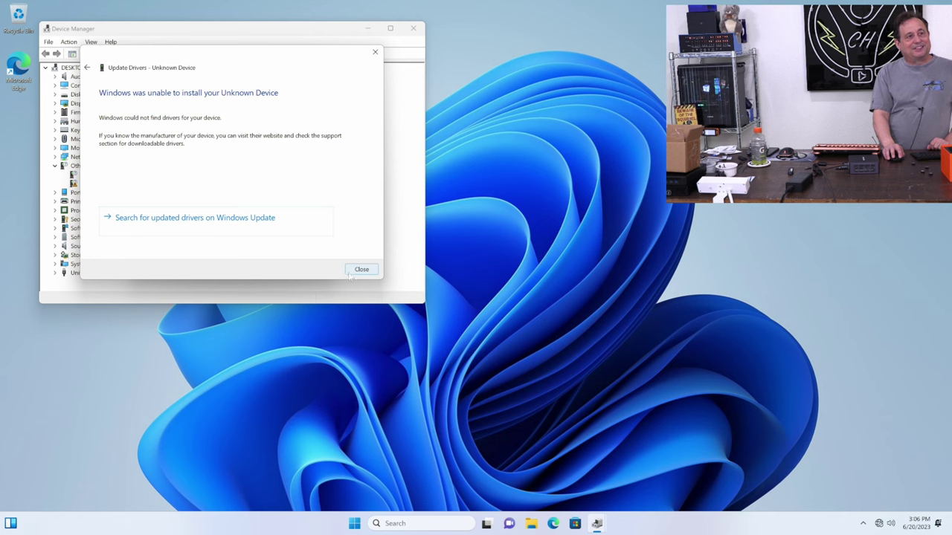
click(360, 270)
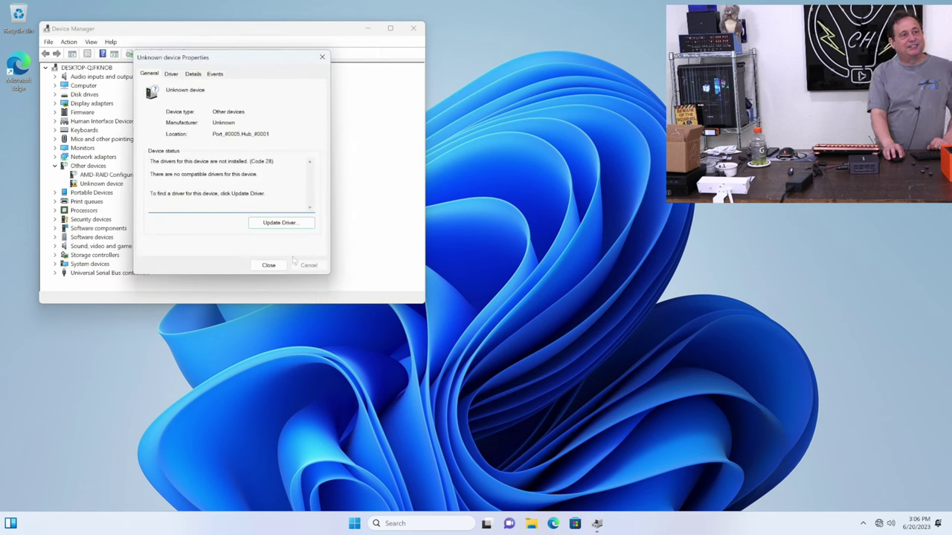
Close the Unknown device properties and examine the RAID_Windows_Driver_932_00203 folder in Downloads, including its WIN11 NVMe_DID driver subfolders
click(269, 265)
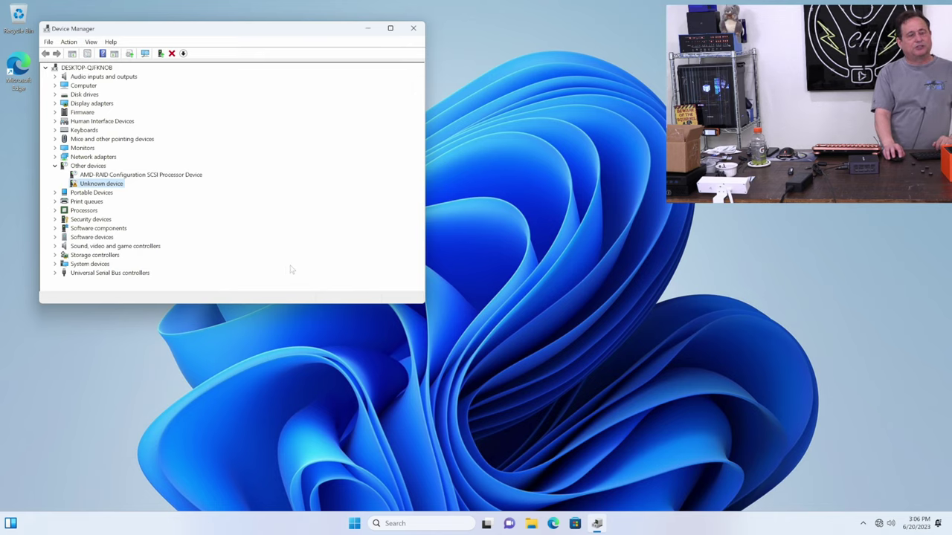
click(531, 523)
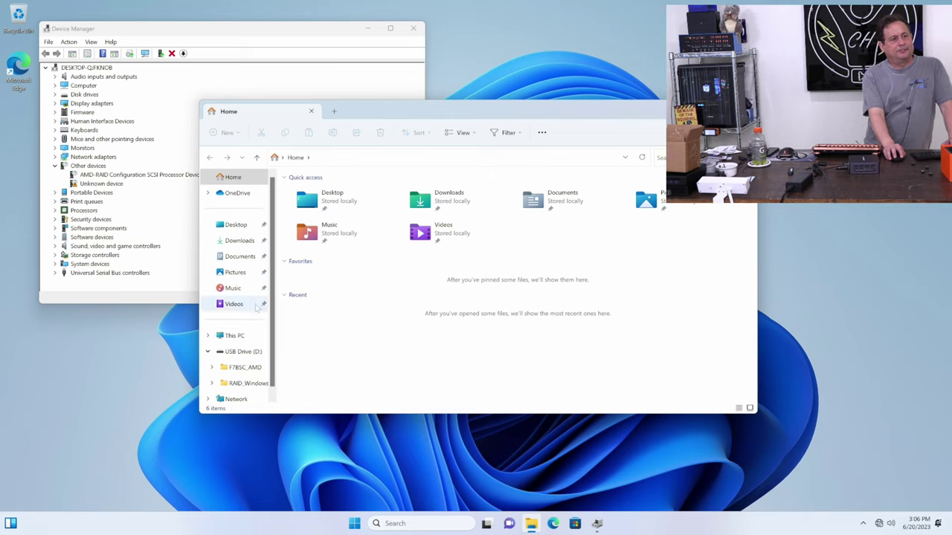
click(247, 246)
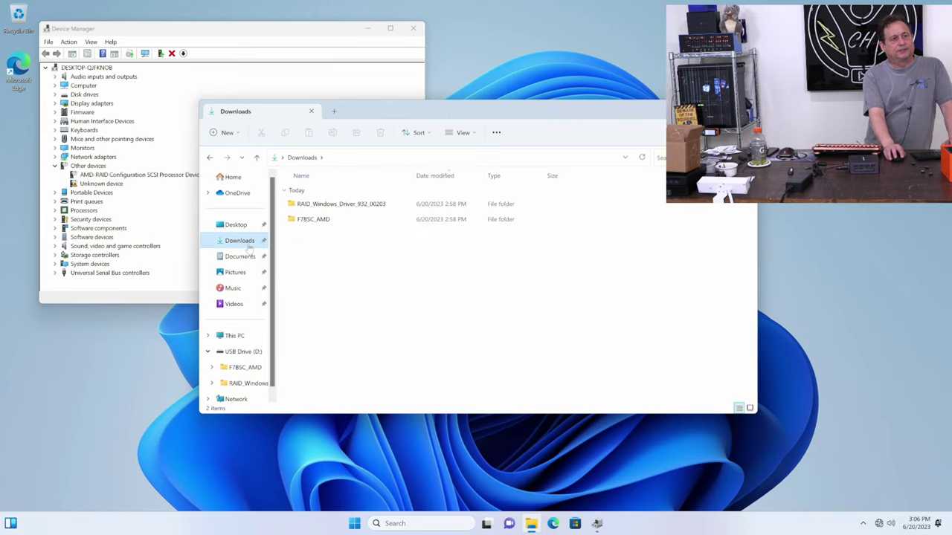
click(327, 207)
double_click(327, 207)
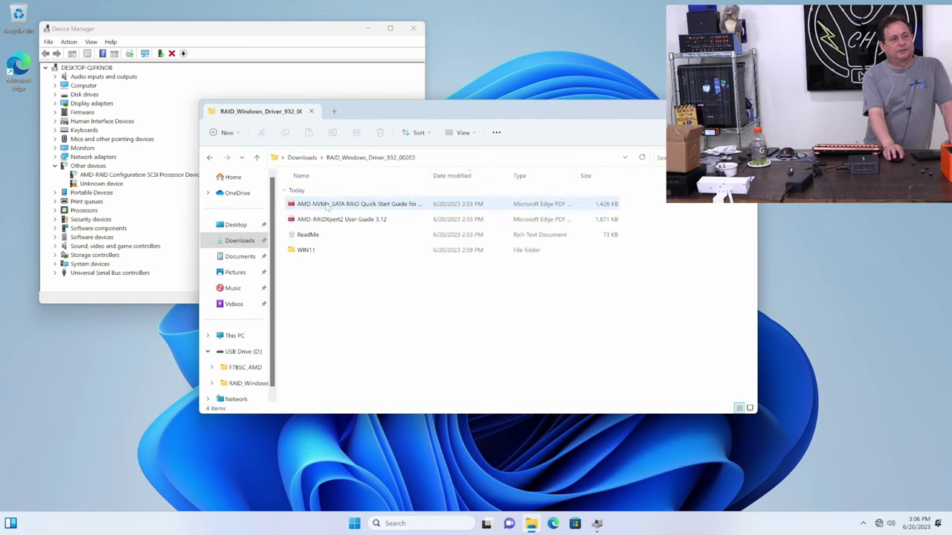
double_click(309, 250)
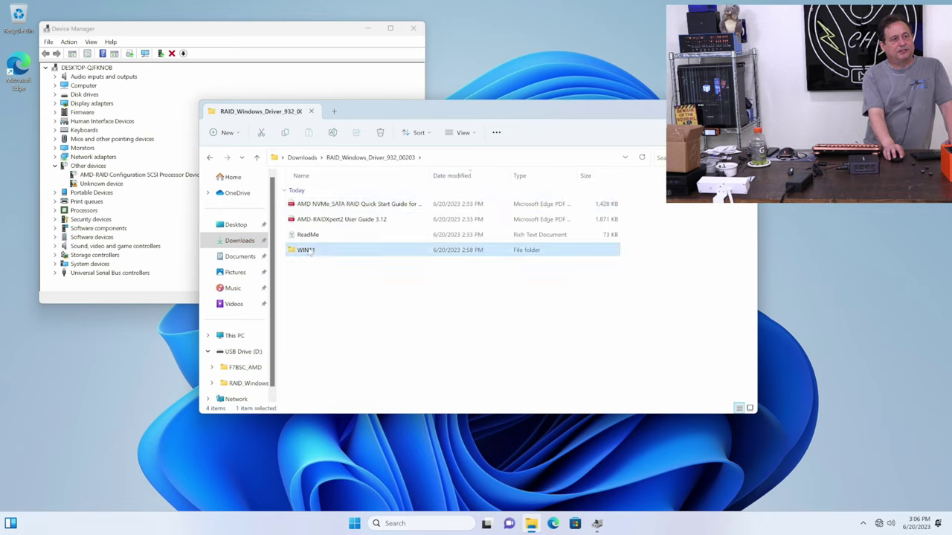
double_click(303, 209)
double_click(306, 204)
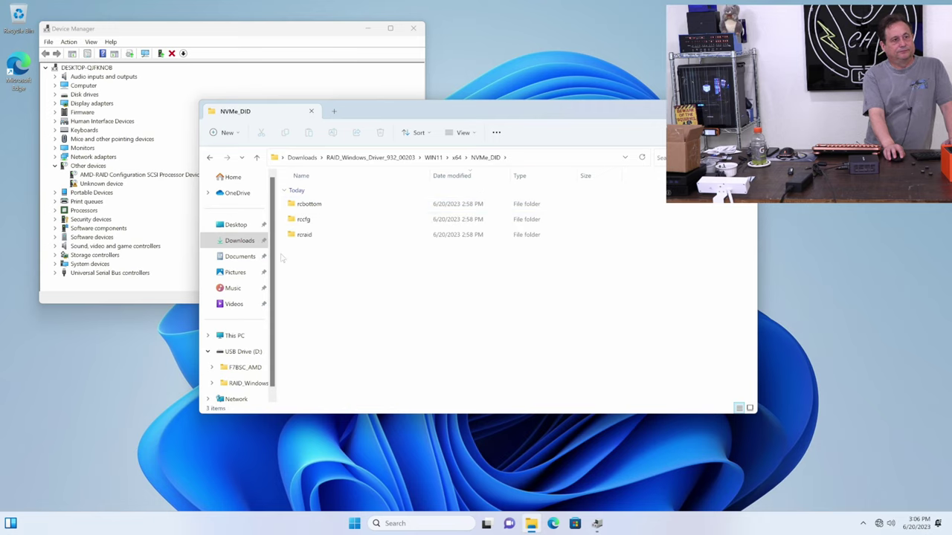
double_click(307, 204)
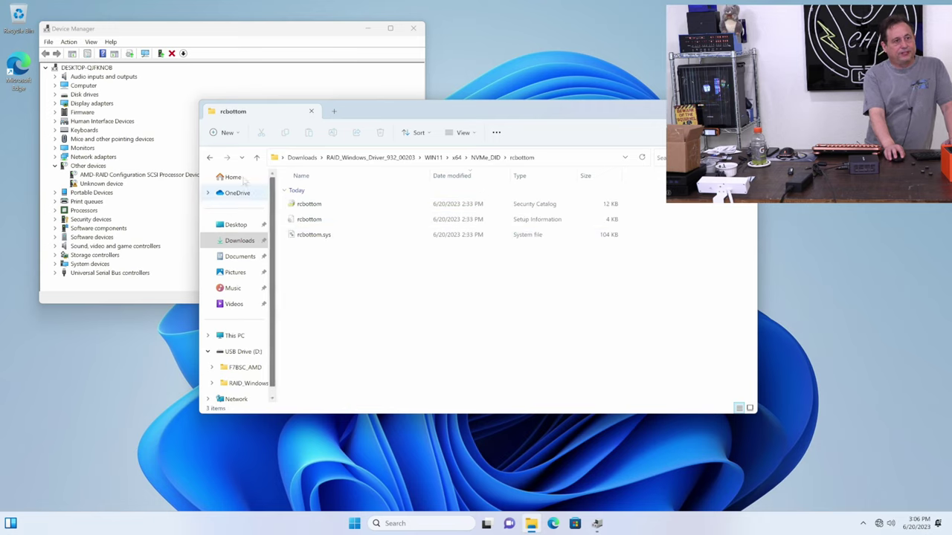
click(210, 158)
click(209, 157)
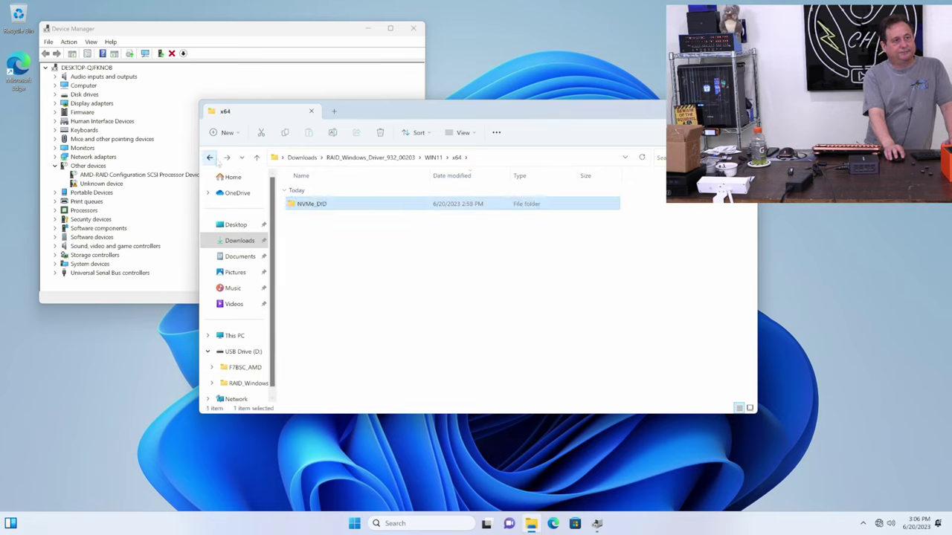
click(210, 157)
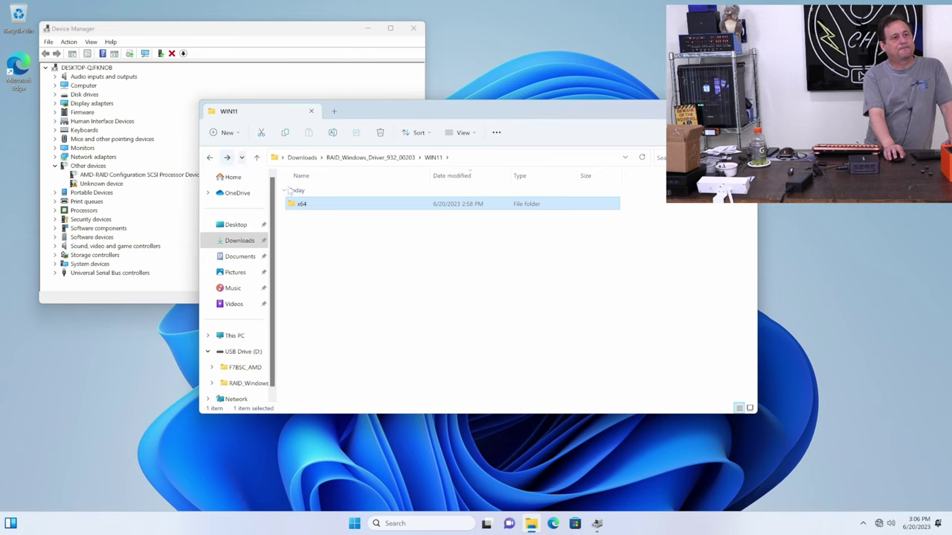
click(209, 157)
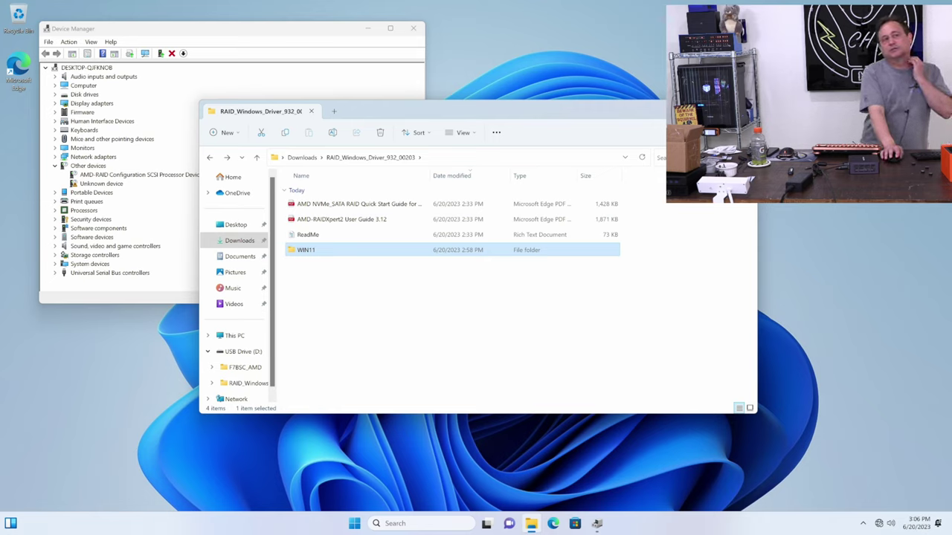
click(740, 111)
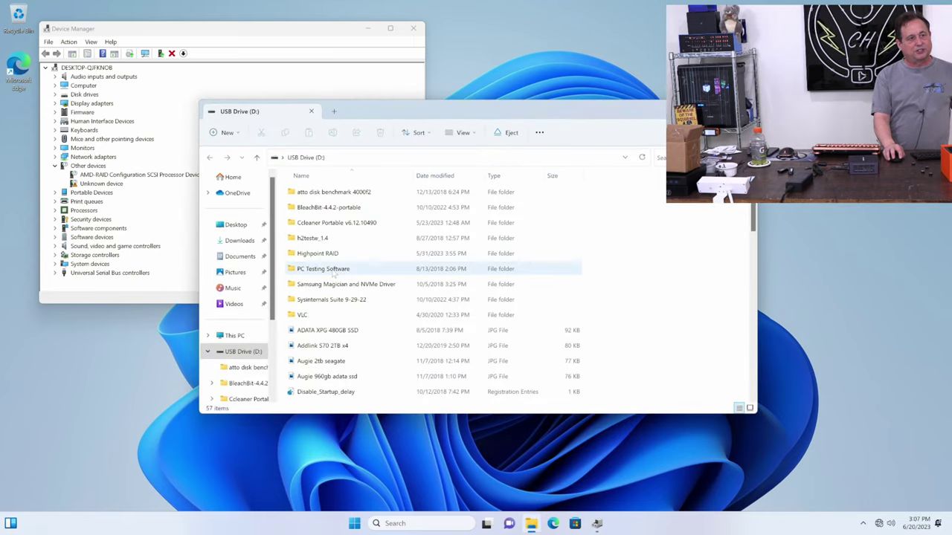
Copy the Crystal Disk Mark Portable v8.0.4c folder from the USB drive's PC Testing Software folder to the desktop, and close the open windows
double_click(334, 271)
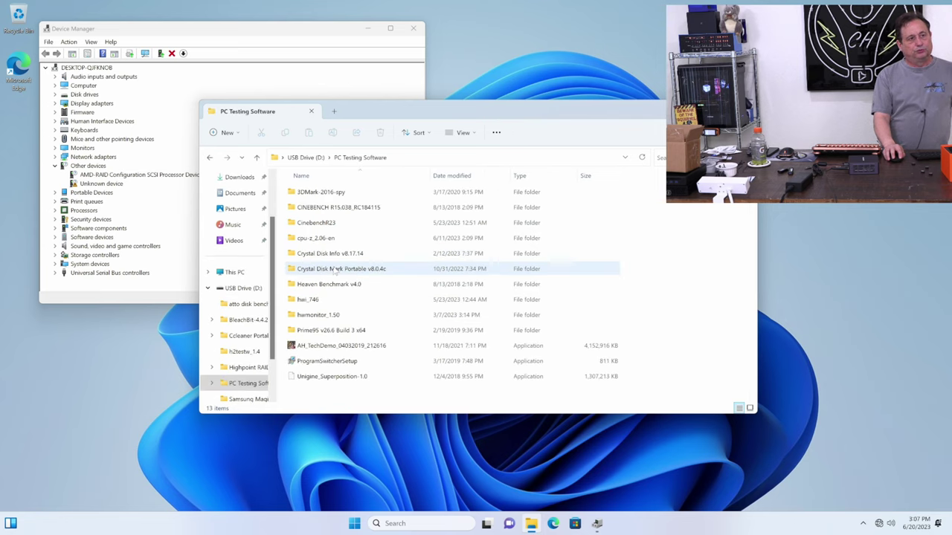
click(329, 272)
drag(328, 274, 137, 376)
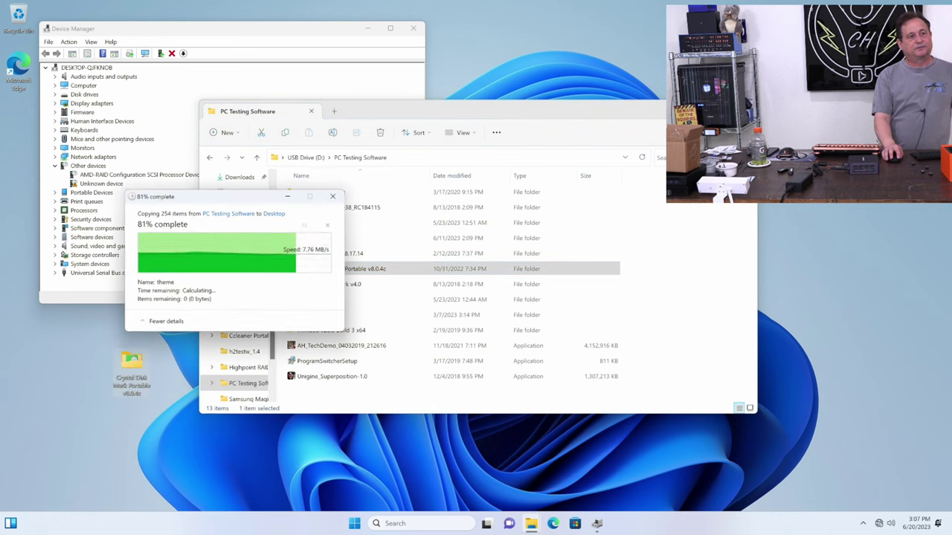
key(alt+F4)
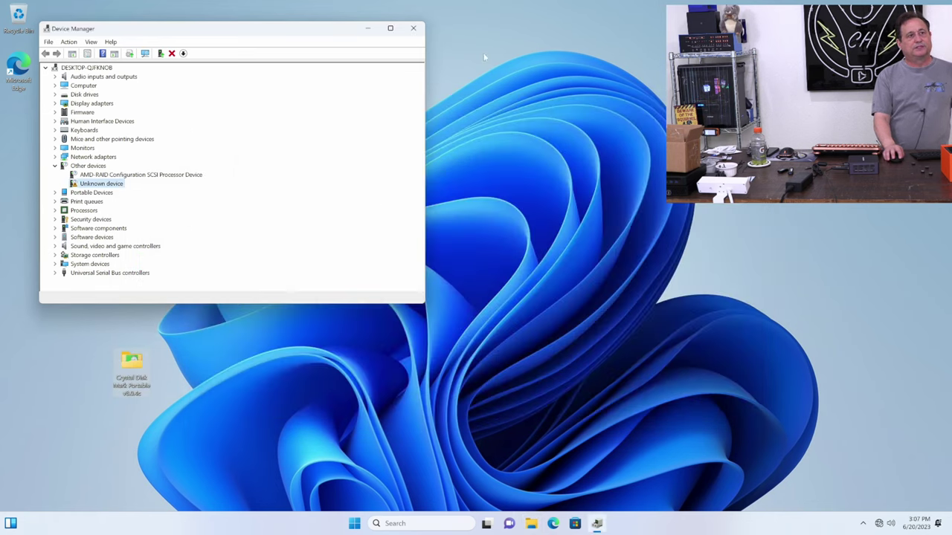
click(412, 28)
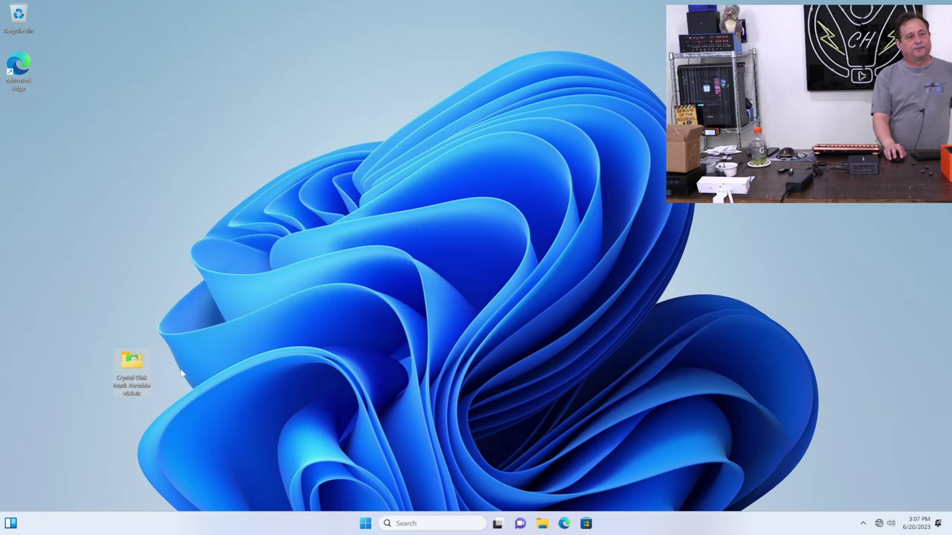
Safely eject the Extreme USB drive (D:)
click(863, 522)
right_click(873, 495)
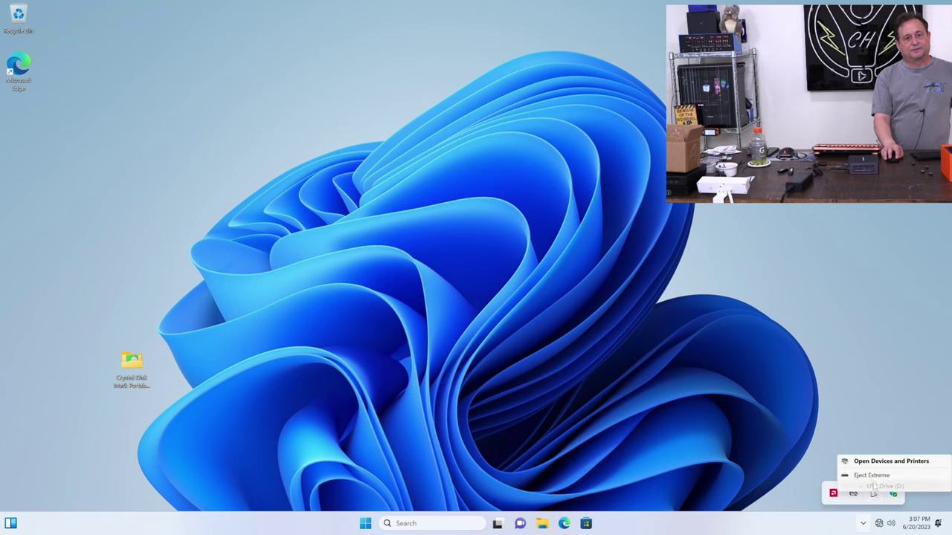
click(873, 479)
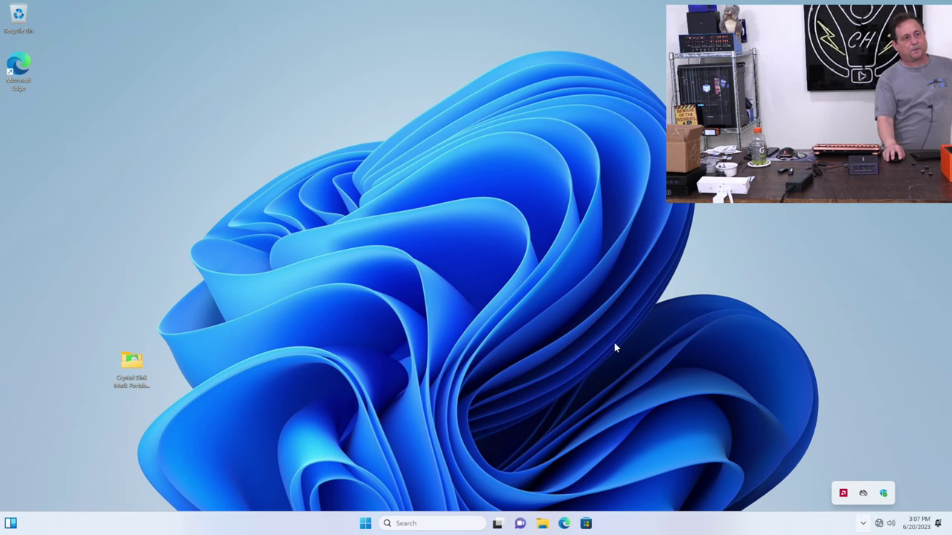
Launch DiskMark64 from the desktop's Crystal Disk Mark folder, allow it to make changes, and run all benchmark tests on drive C:
double_click(123, 379)
double_click(291, 239)
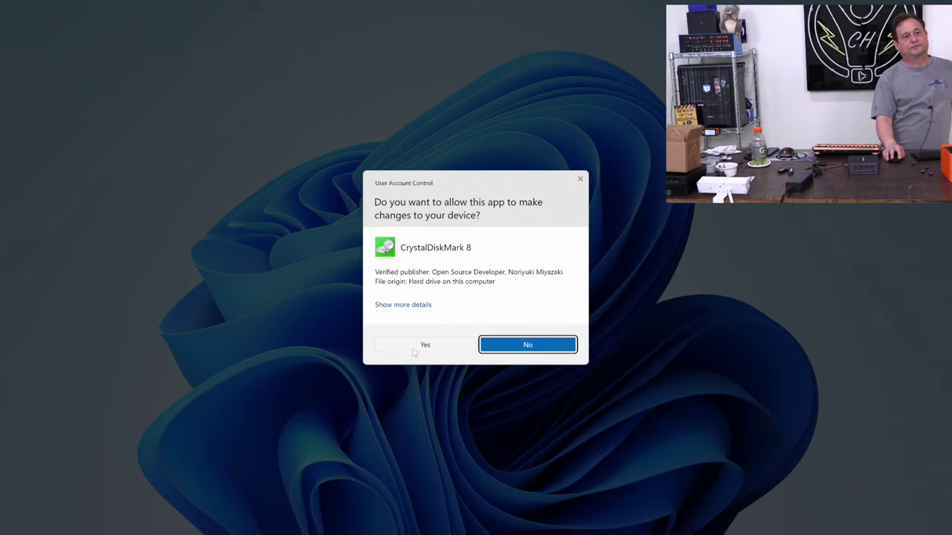
click(417, 349)
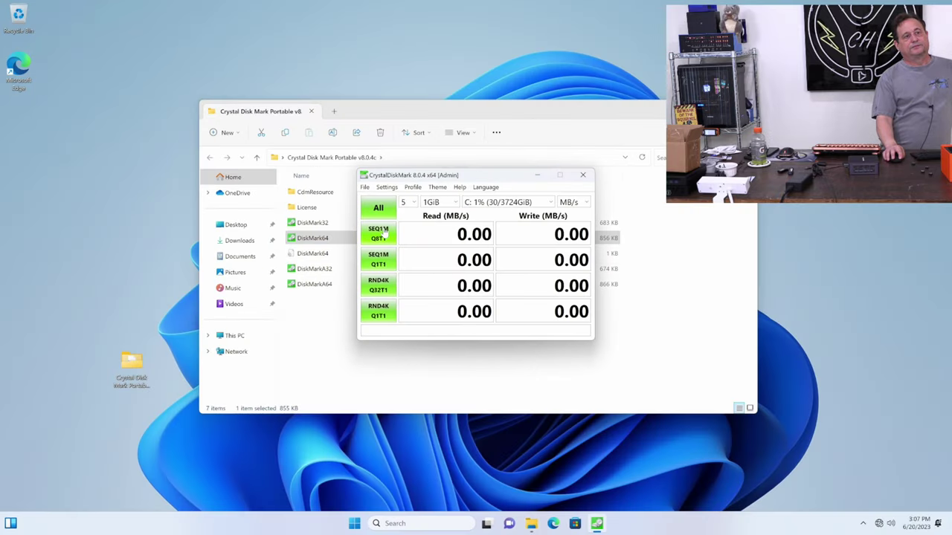
click(377, 212)
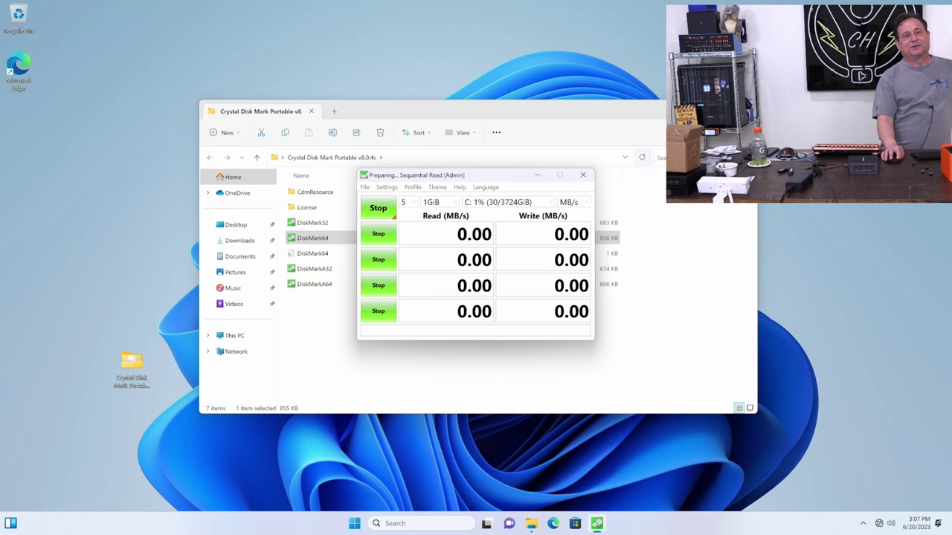
key(alt+Tab)
key(super+Down)
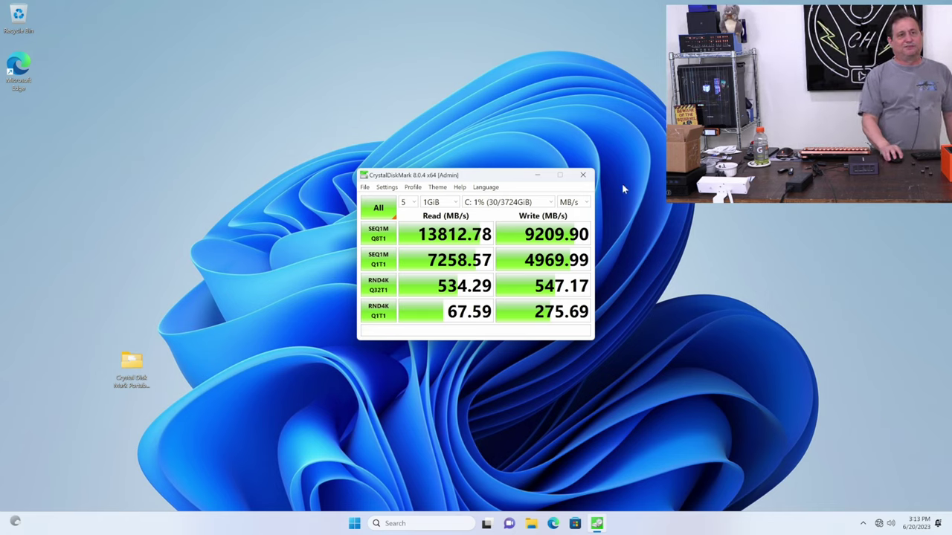
Close CrystalDiskMark, open Device Manager, select the Unknown device under Other devices, and close the Windows (D:) folder window
click(582, 174)
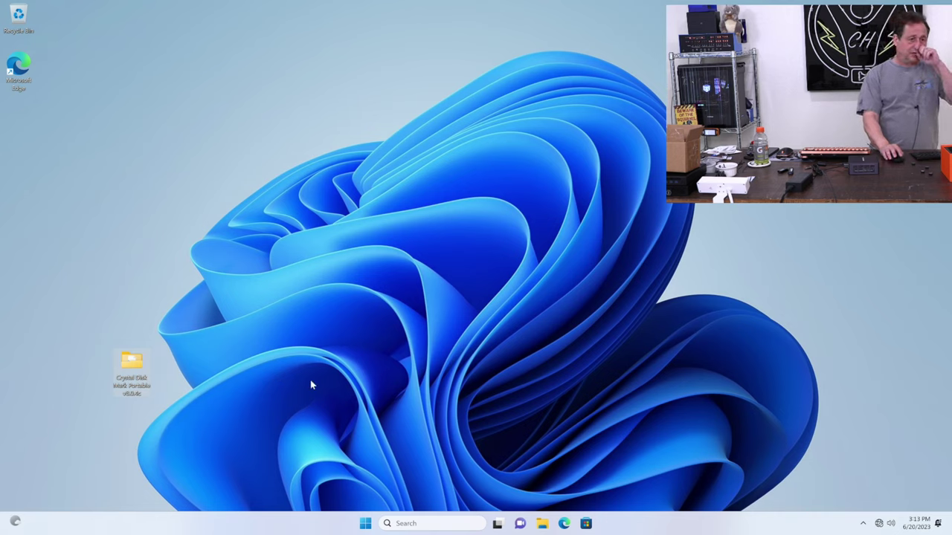
click(354, 526)
right_click(354, 526)
right_click(365, 524)
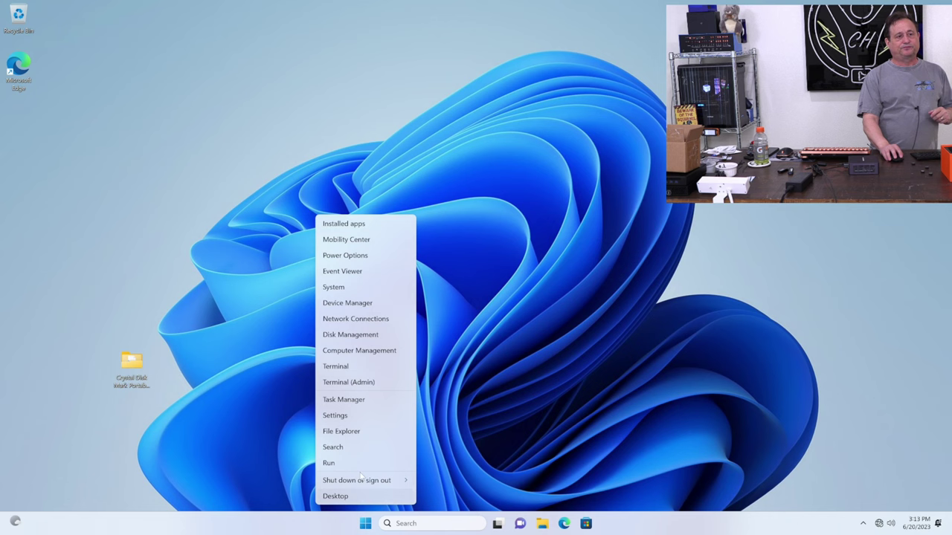
click(354, 304)
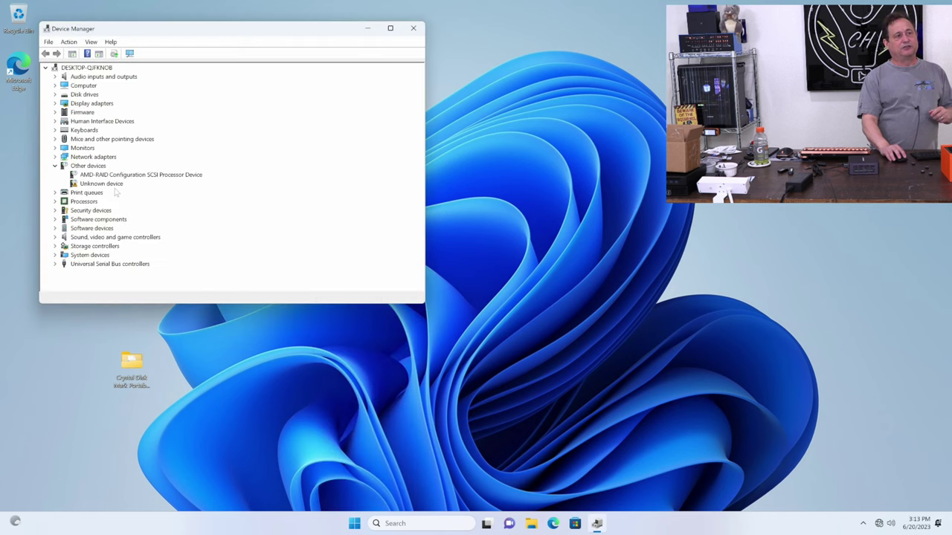
click(115, 187)
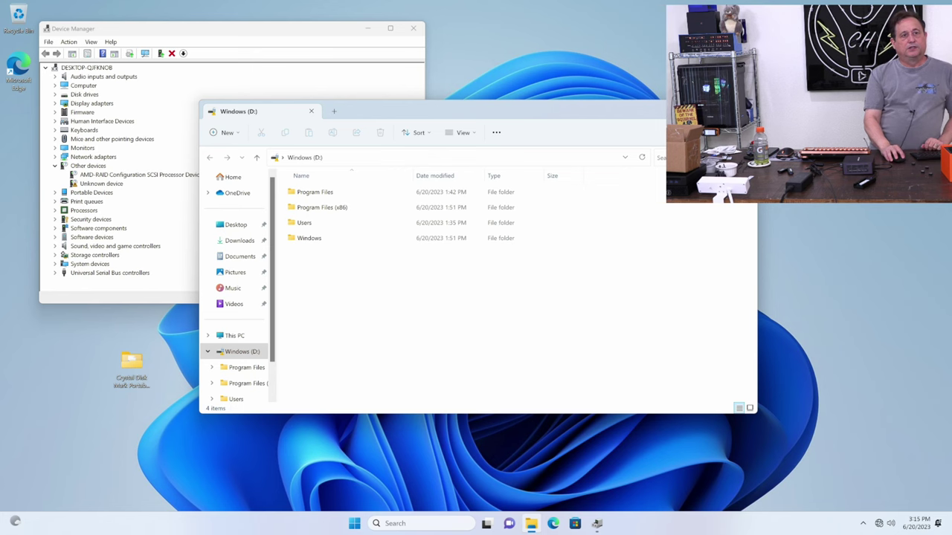
key(alt+F4)
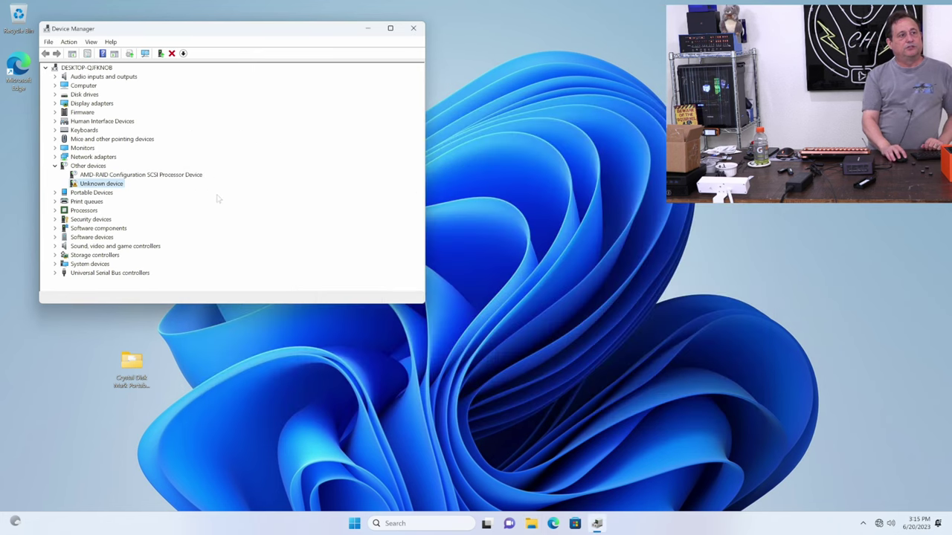
Start a driver update for the Unknown device and choose to browse the computer for drivers
double_click(105, 183)
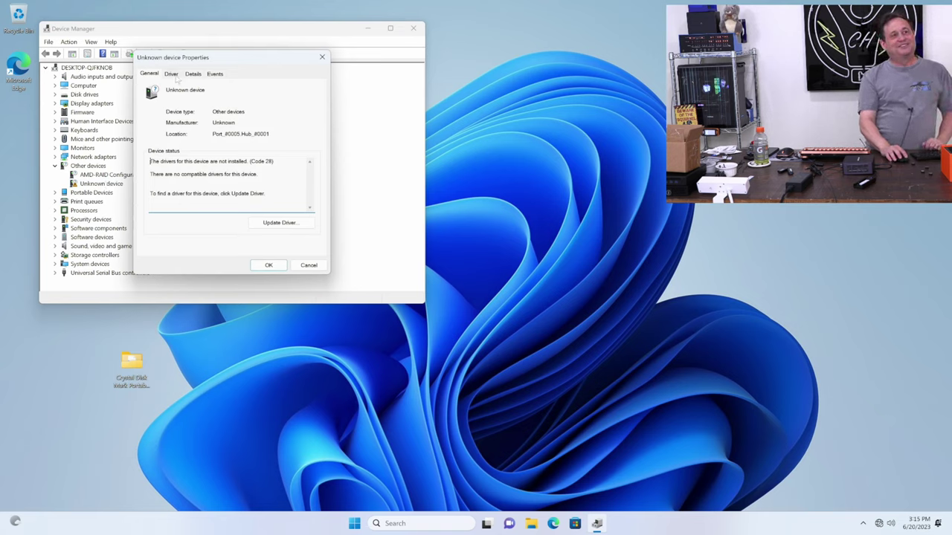
click(171, 73)
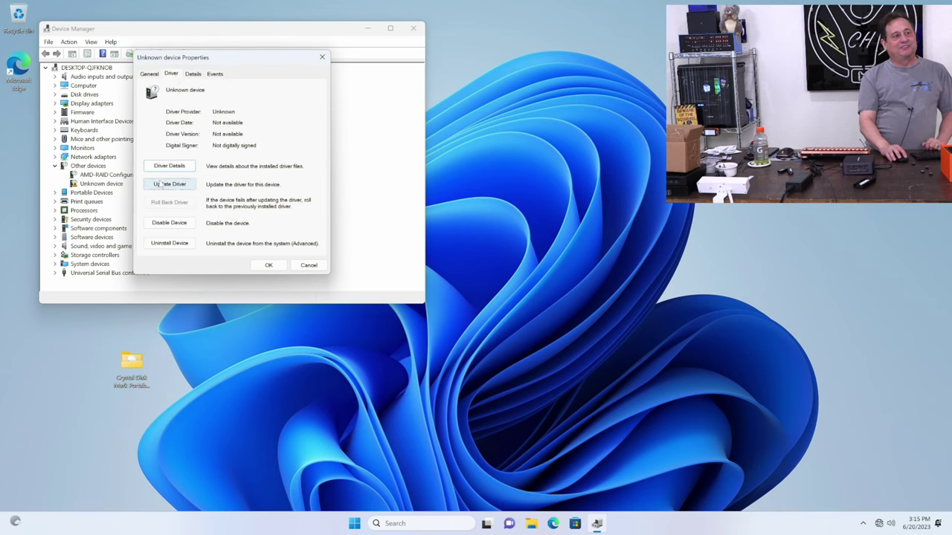
click(162, 184)
click(165, 186)
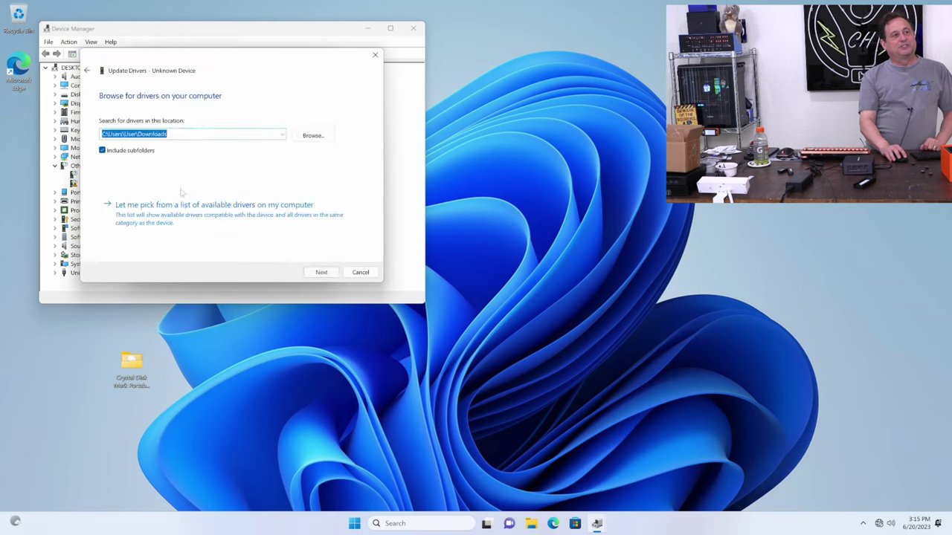
Try to install the Unknown device's driver from the D:\Windows\System folder, including subfolders
click(309, 140)
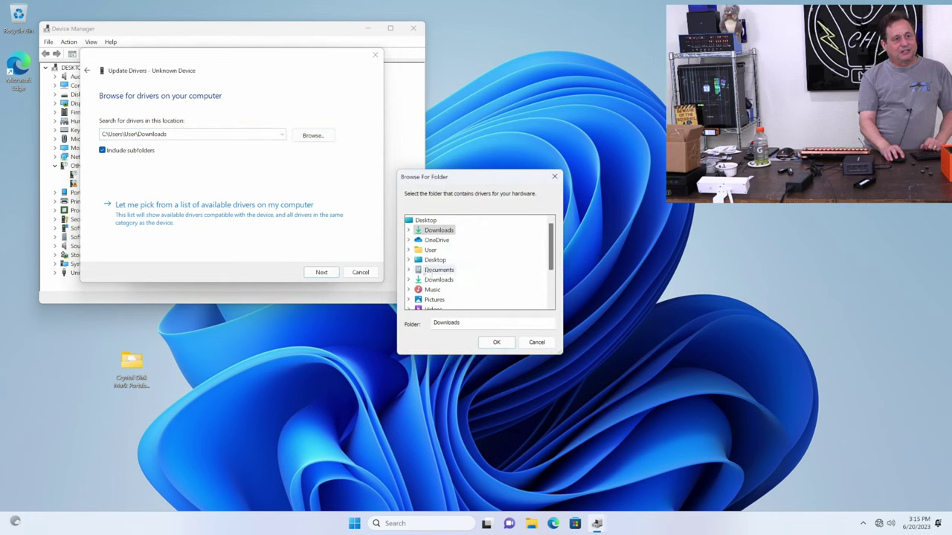
scroll(459, 287, down, 2)
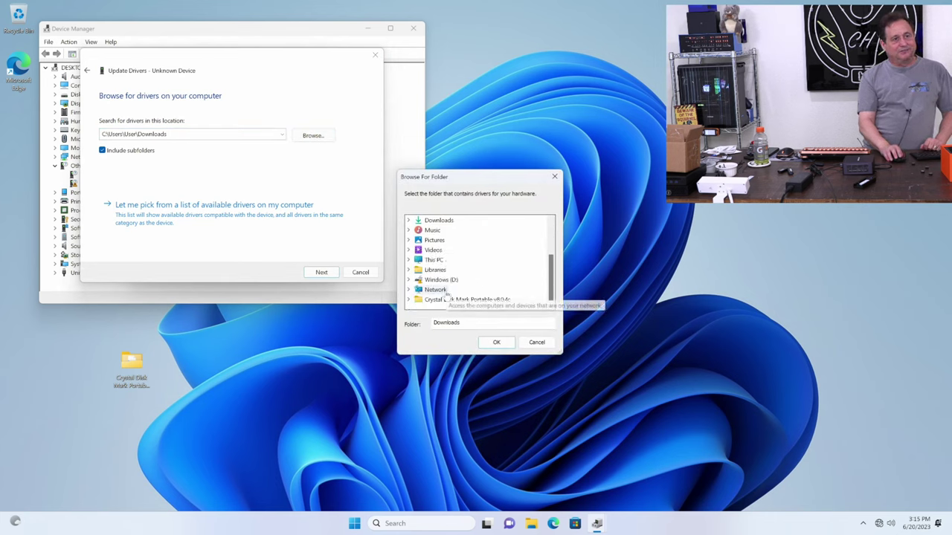
double_click(440, 279)
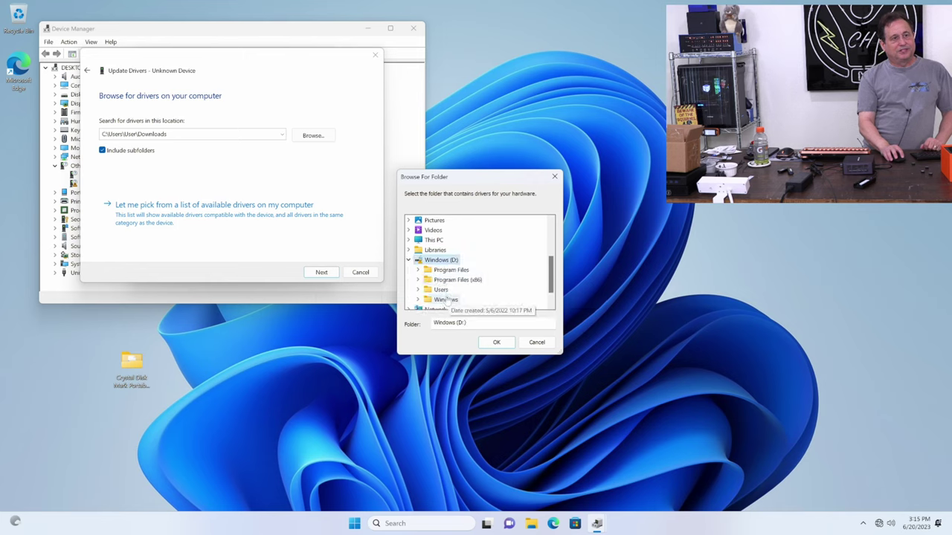
double_click(446, 299)
scroll(469, 292, down, 5)
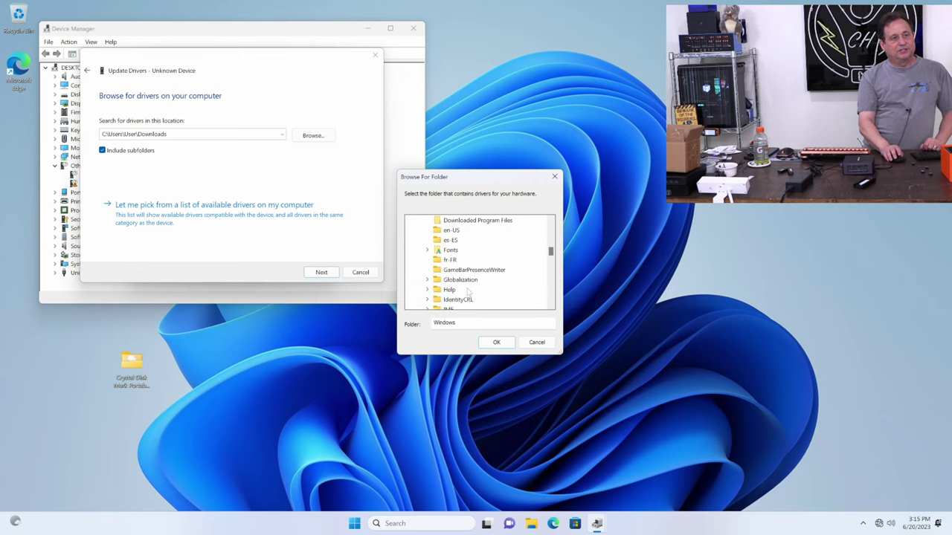
scroll(470, 292, down, 2)
scroll(470, 293, down, 12)
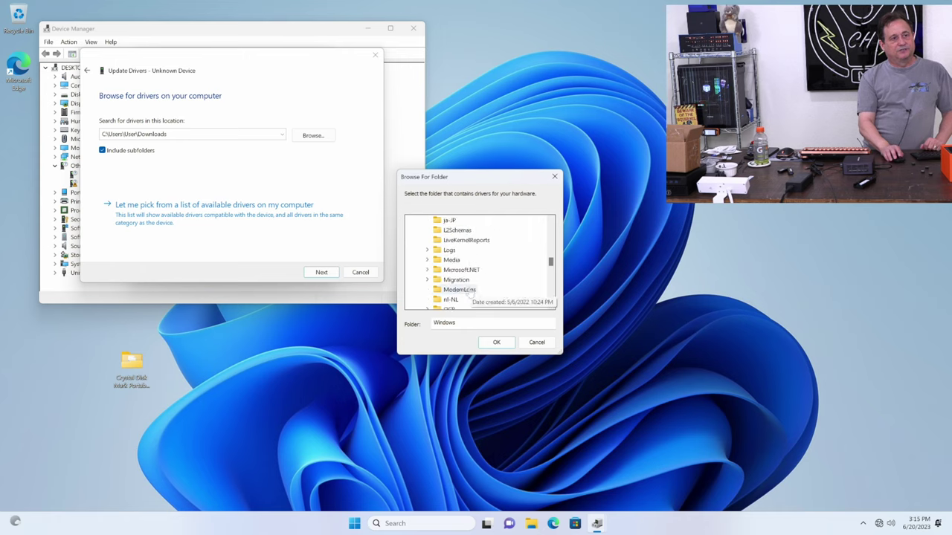
scroll(469, 292, down, 3)
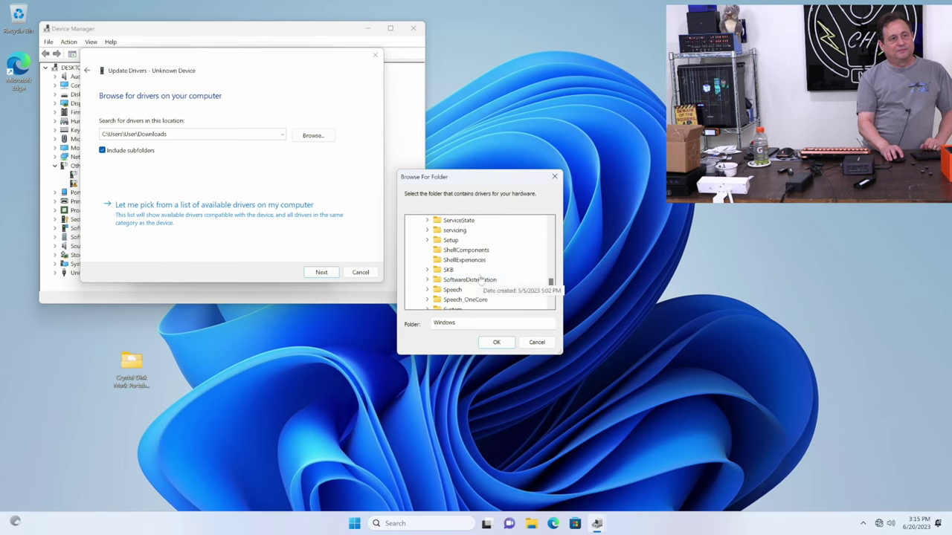
scroll(471, 288, down, 3)
scroll(471, 289, down, 1)
scroll(471, 287, up, 1)
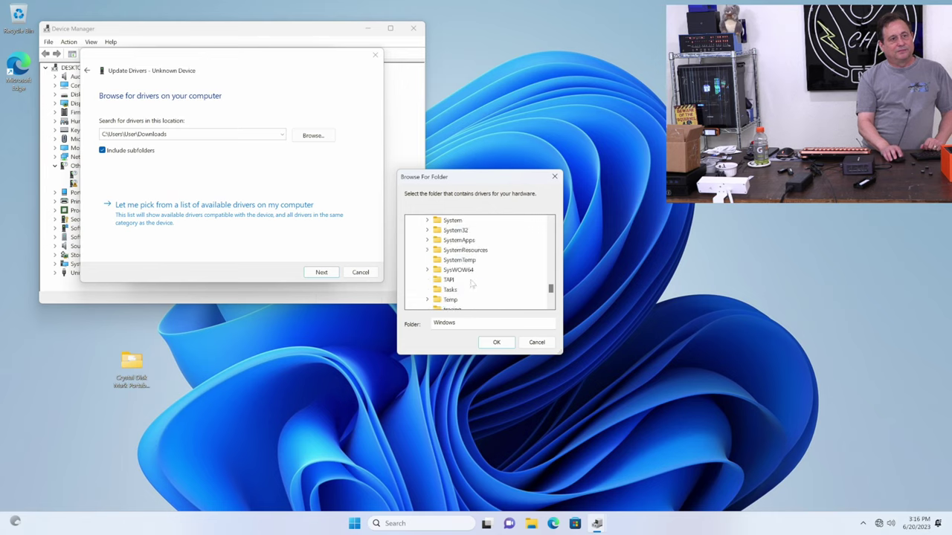
click(452, 221)
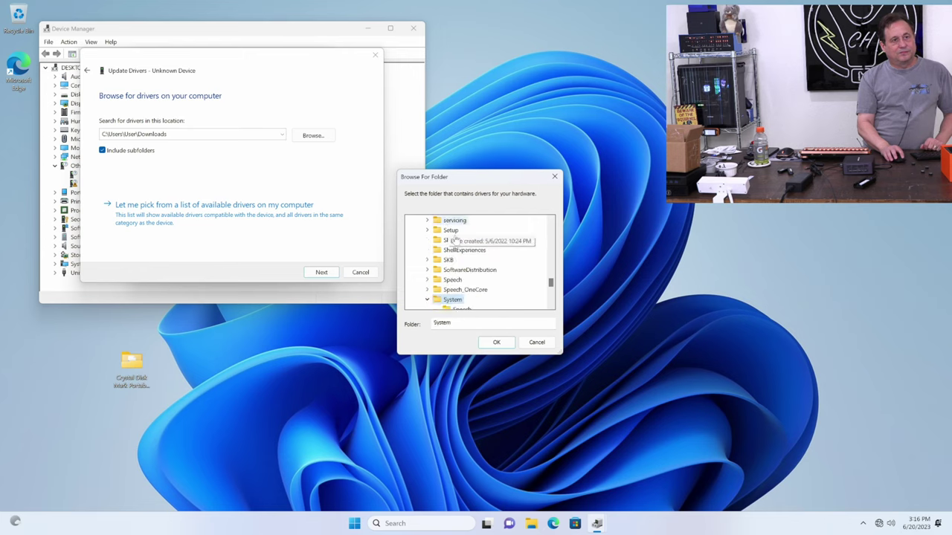
click(495, 343)
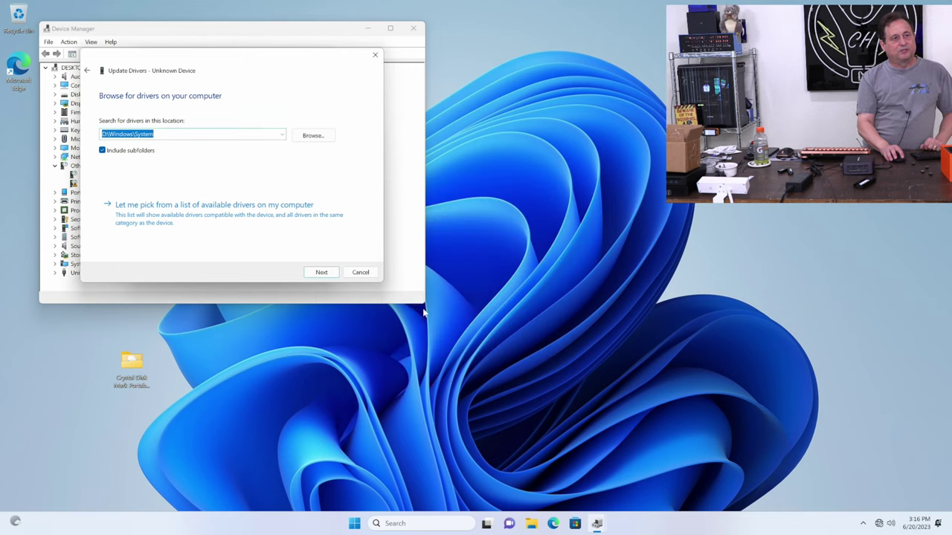
click(322, 272)
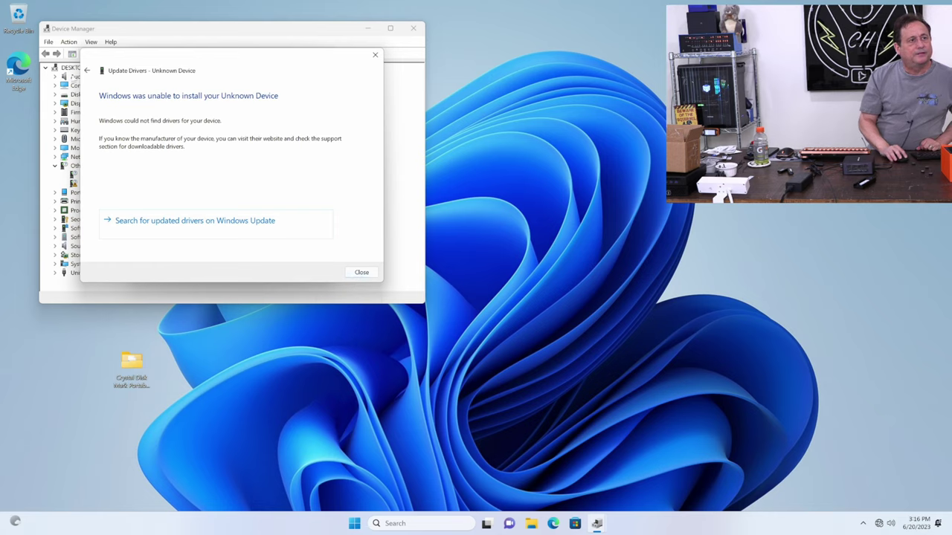
Return to the driver search, install the Unknown device's driver from D:\Windows\System32 with subfolders included, and close its properties
click(87, 70)
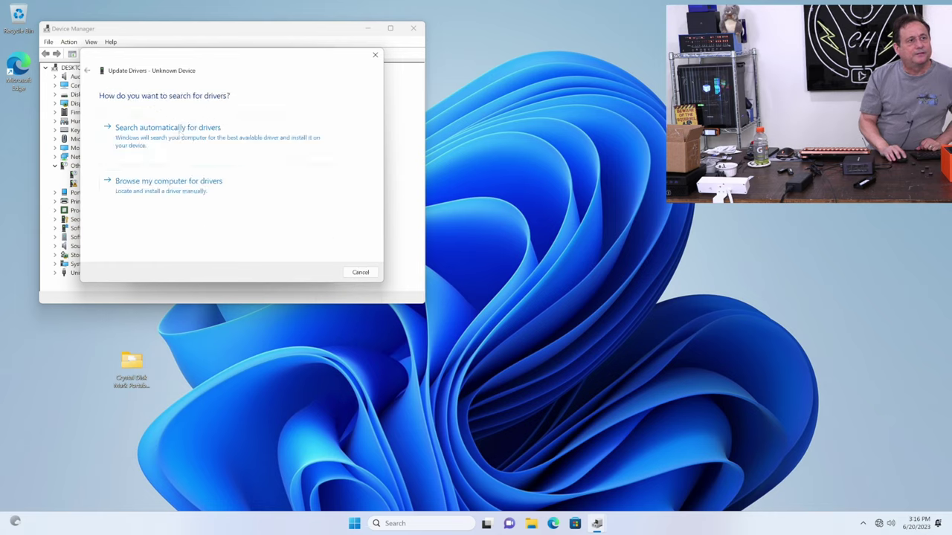
click(174, 190)
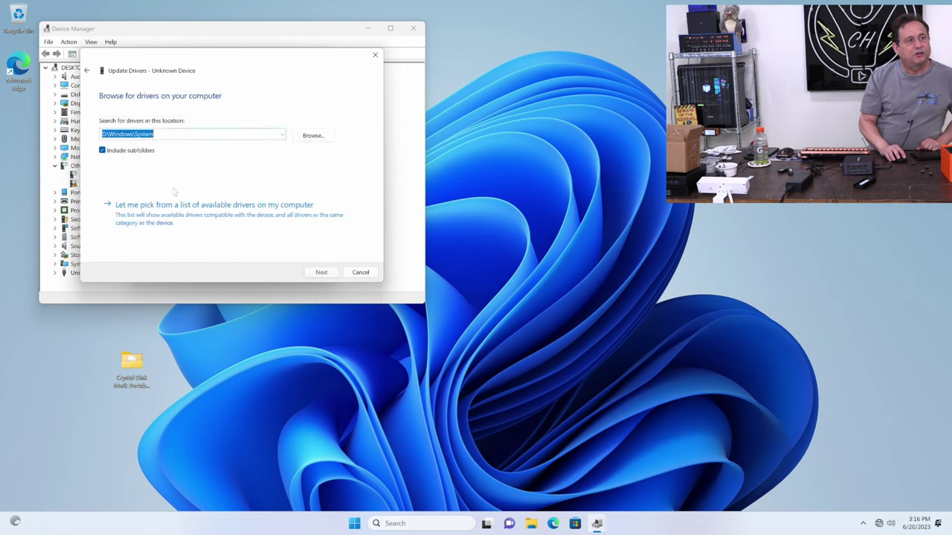
click(313, 136)
scroll(428, 255, down, 1)
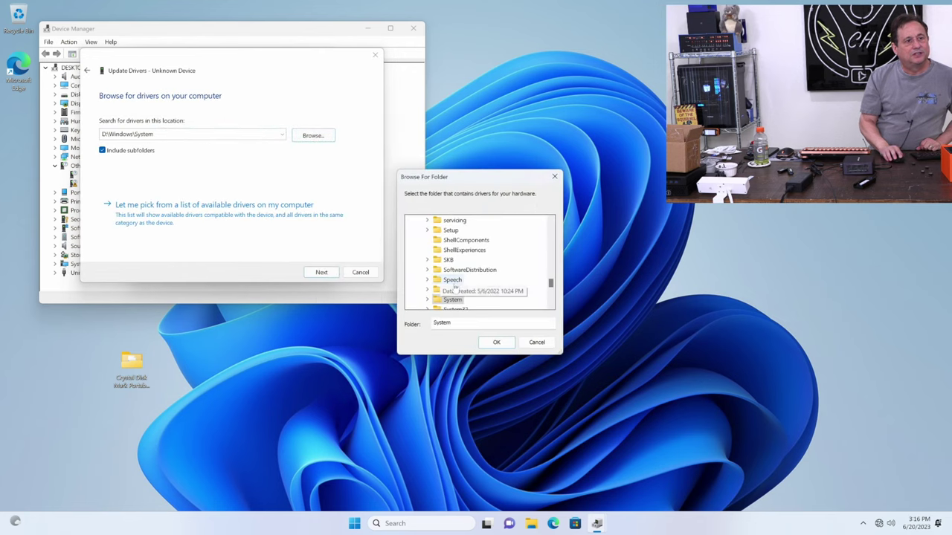
click(456, 281)
click(493, 343)
click(318, 274)
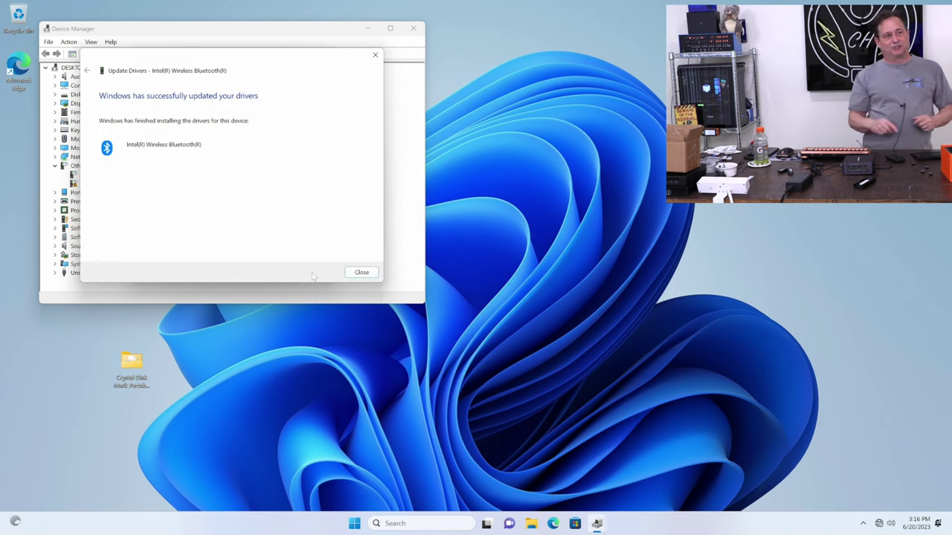
click(361, 272)
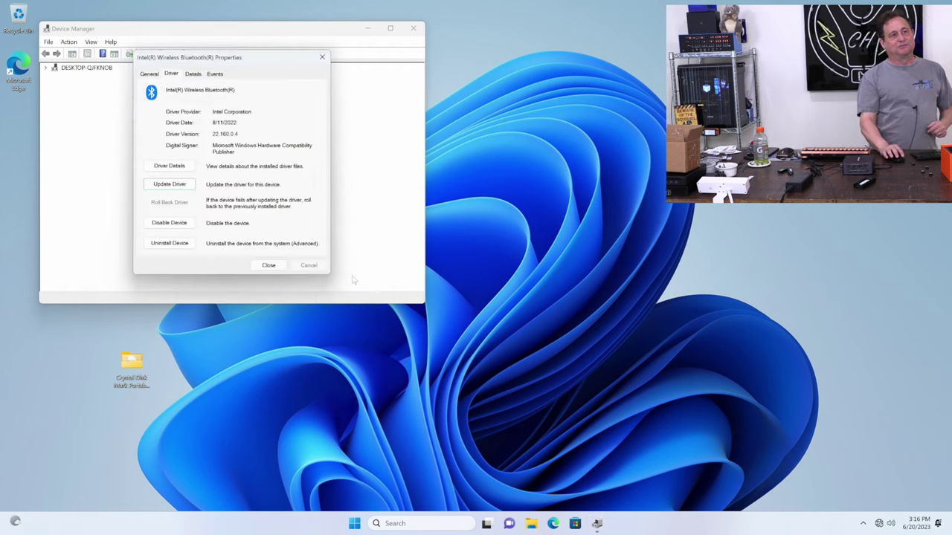
click(264, 264)
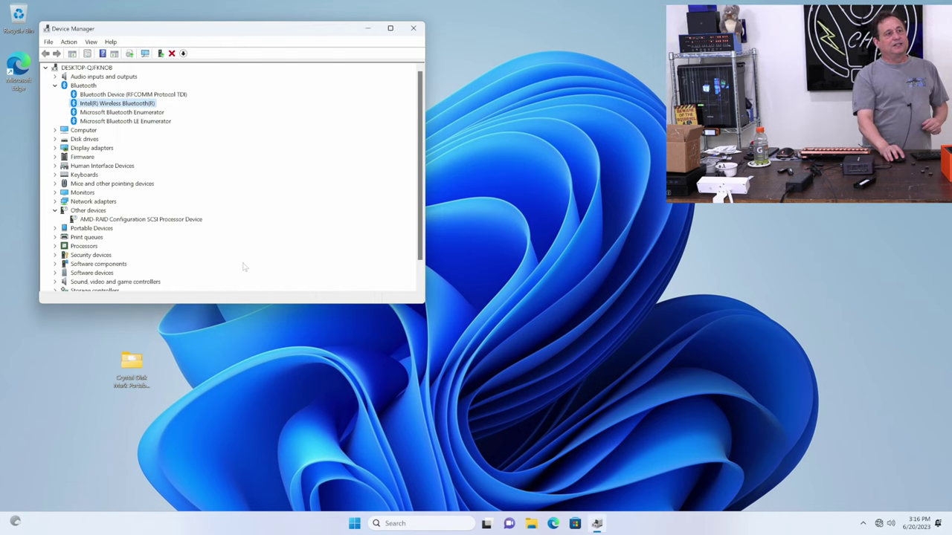
Update the AMD-RAID Configuration SCSI Processor Device's driver from the C:\Users\User\Downloads folder with subfolders included, and close its properties
double_click(136, 219)
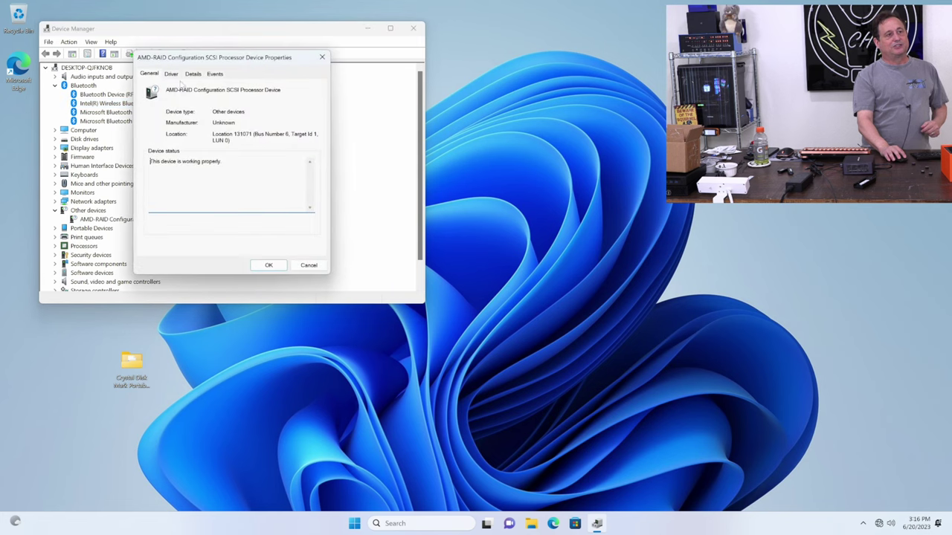
click(171, 74)
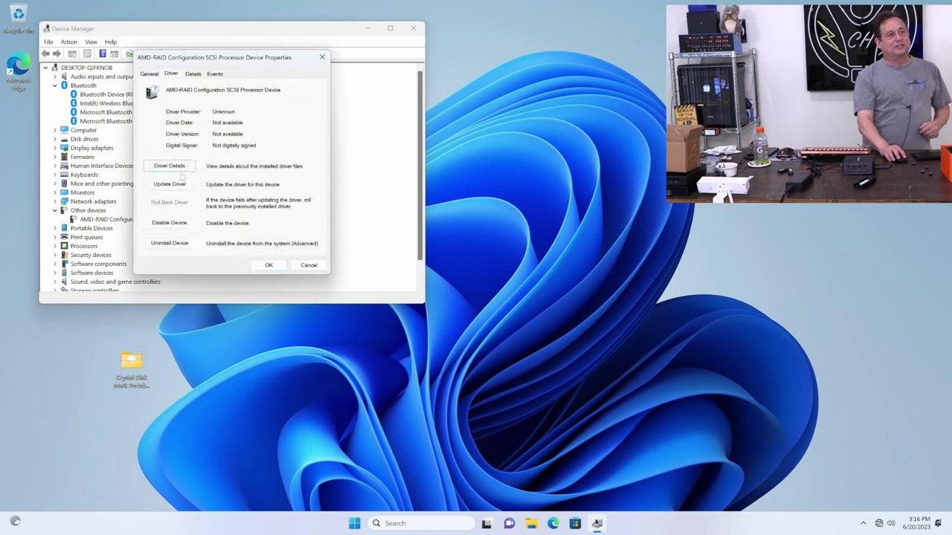
click(179, 191)
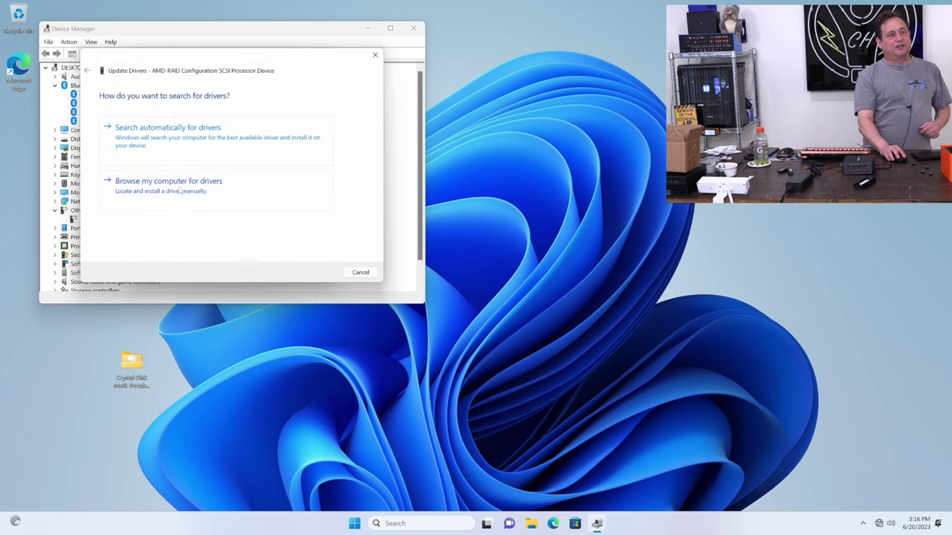
click(193, 188)
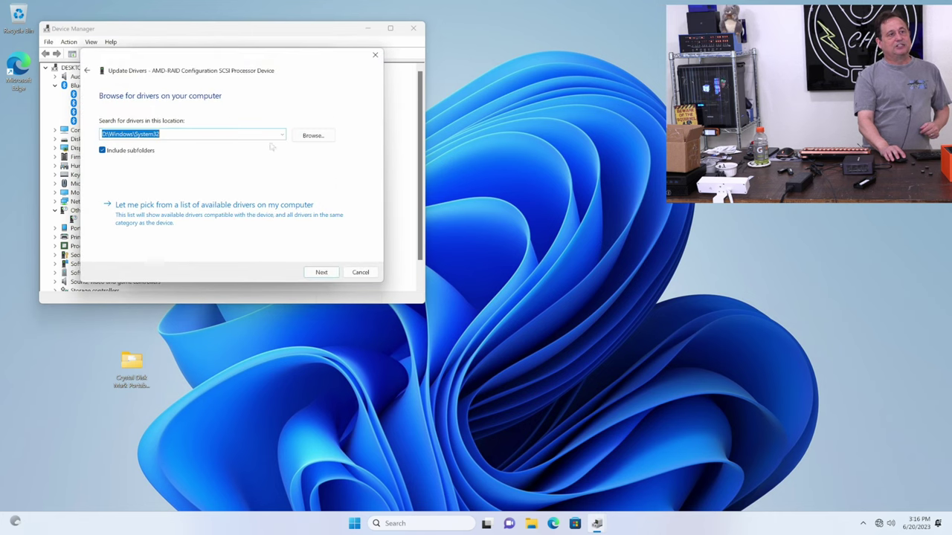
click(313, 135)
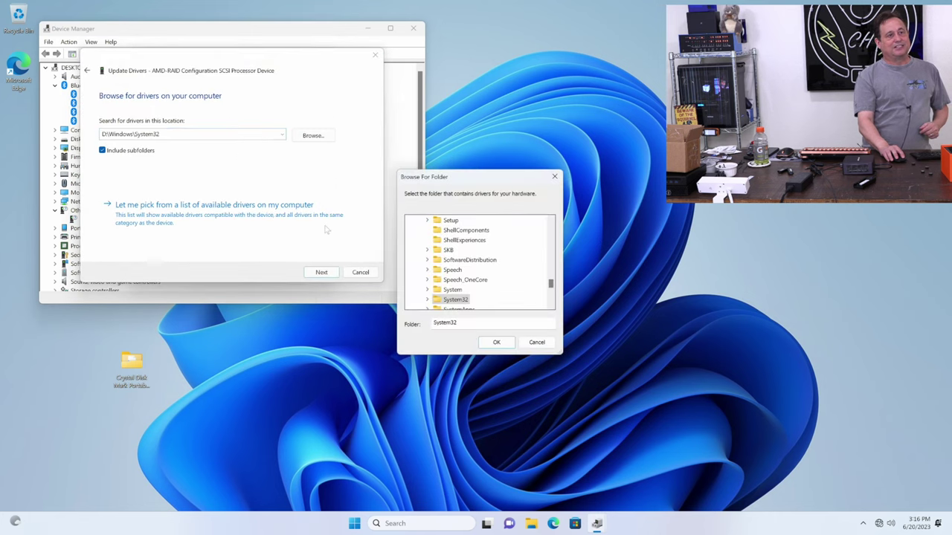
scroll(461, 261, up, 18)
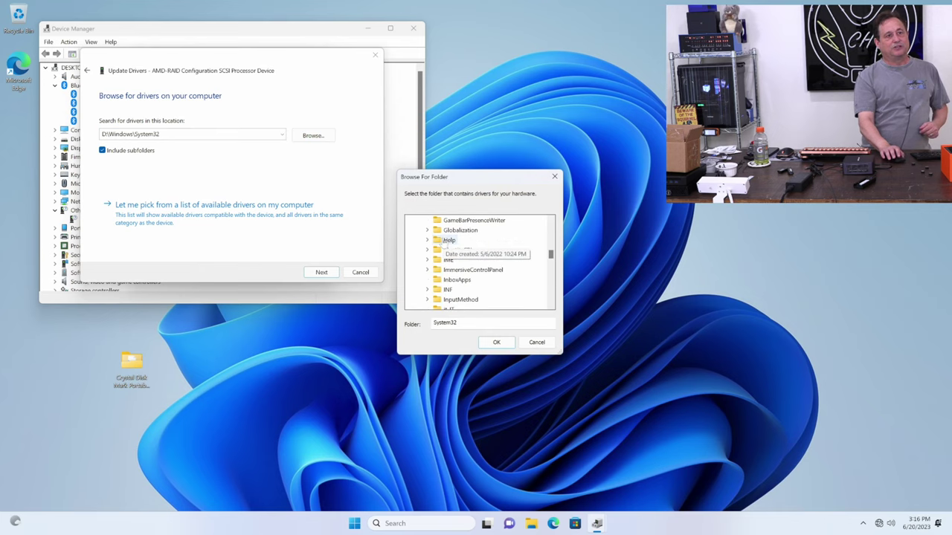
scroll(453, 246, up, 10)
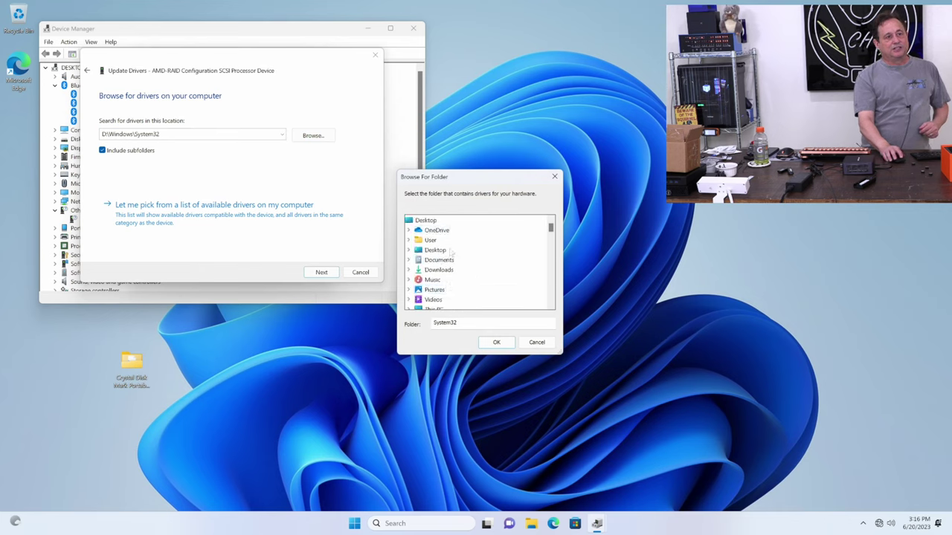
click(438, 269)
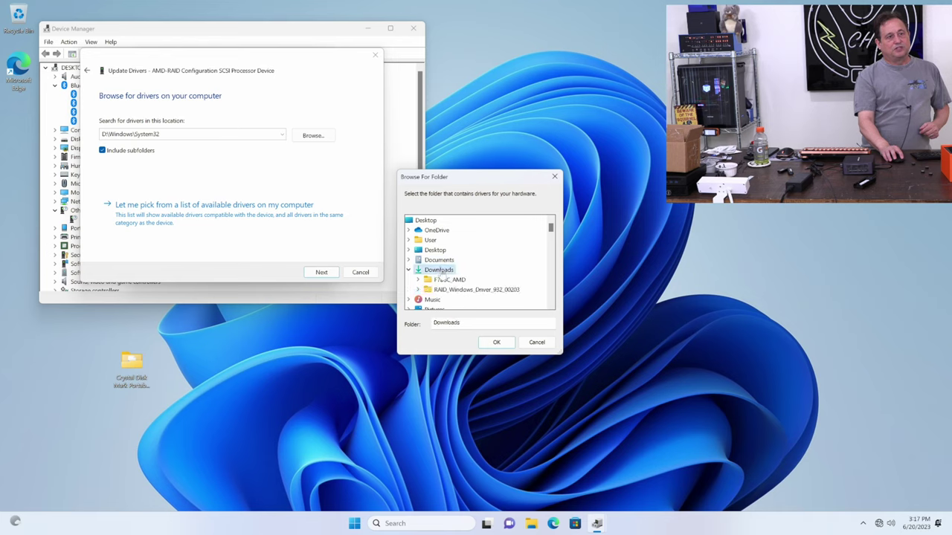
click(496, 343)
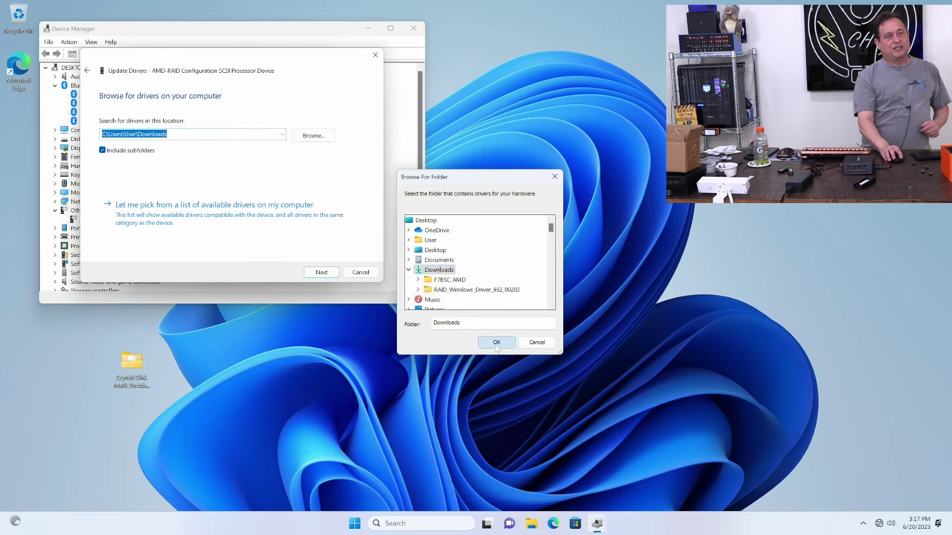
click(329, 271)
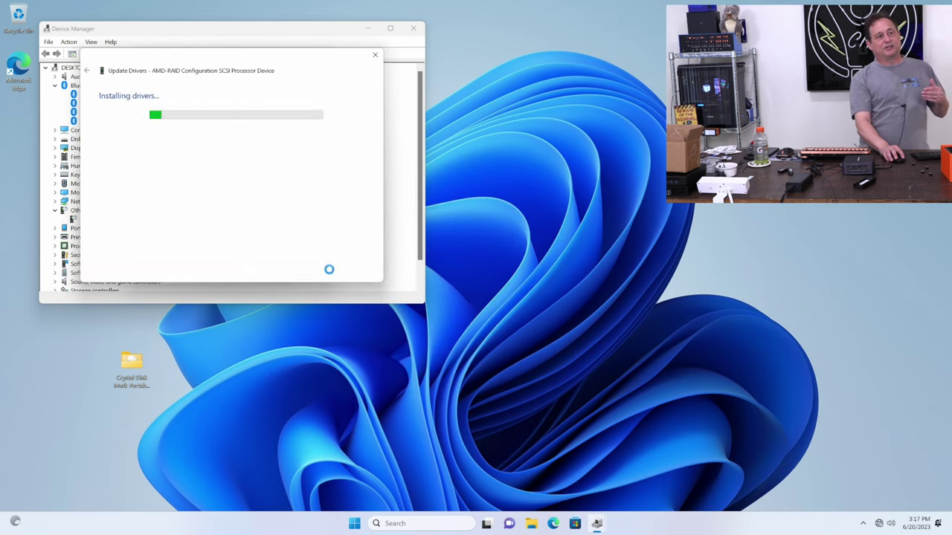
click(357, 271)
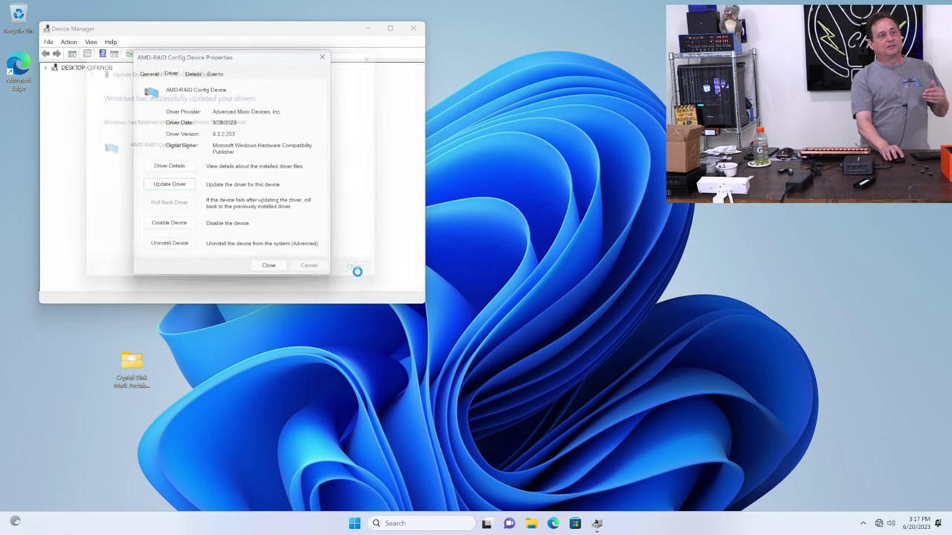
click(268, 265)
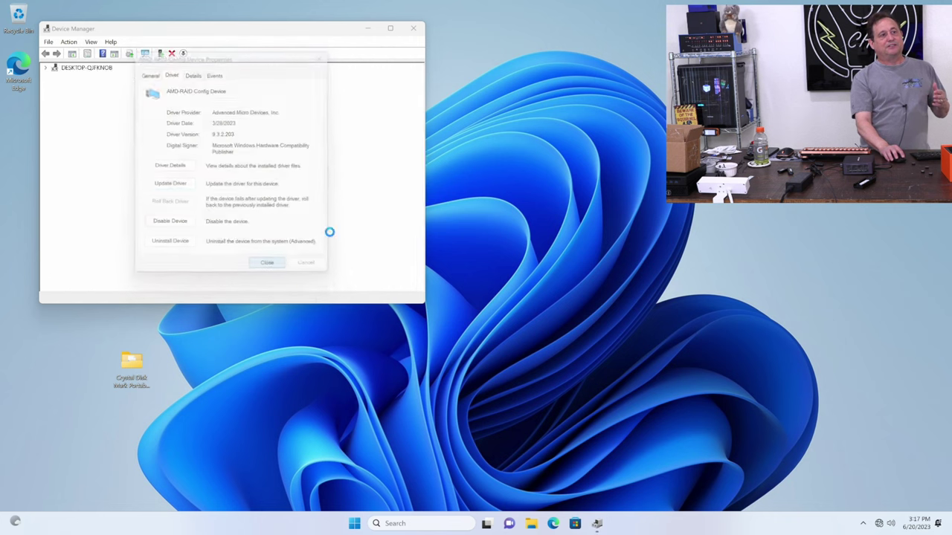
Close and reopen Device Manager to check the device list for missing drivers, and close it again
click(413, 29)
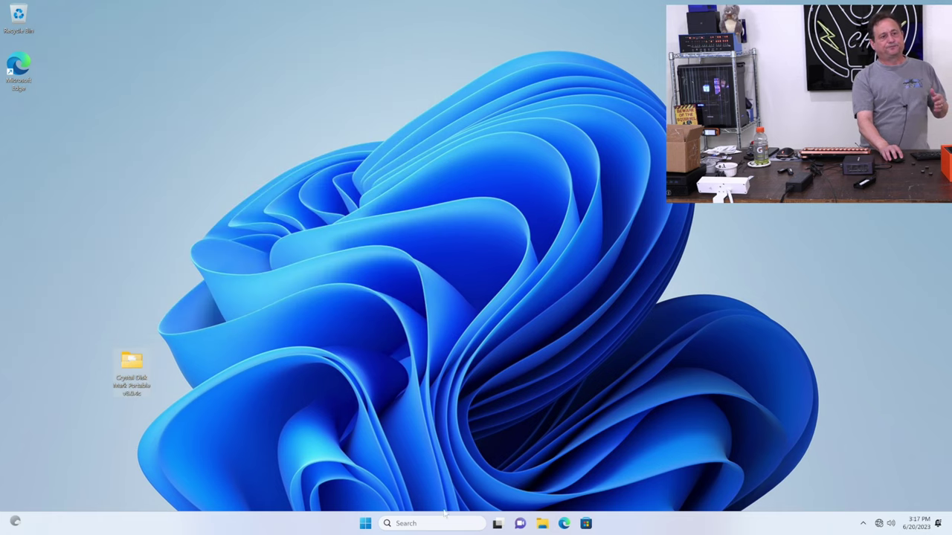
right_click(365, 524)
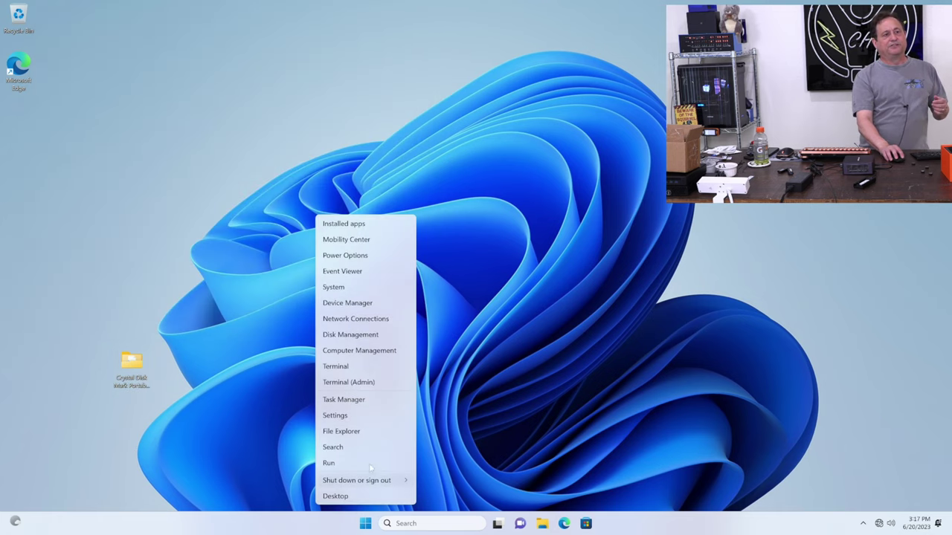
click(347, 302)
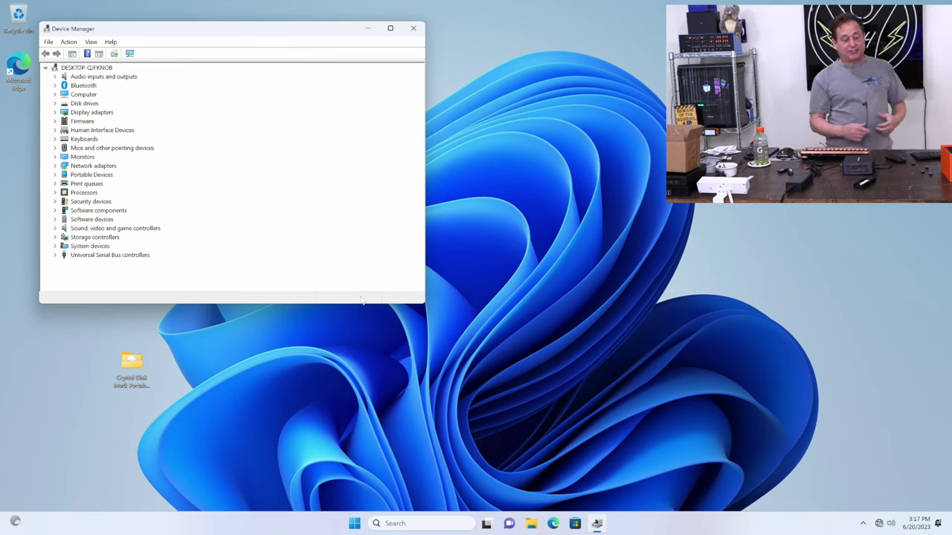
click(413, 28)
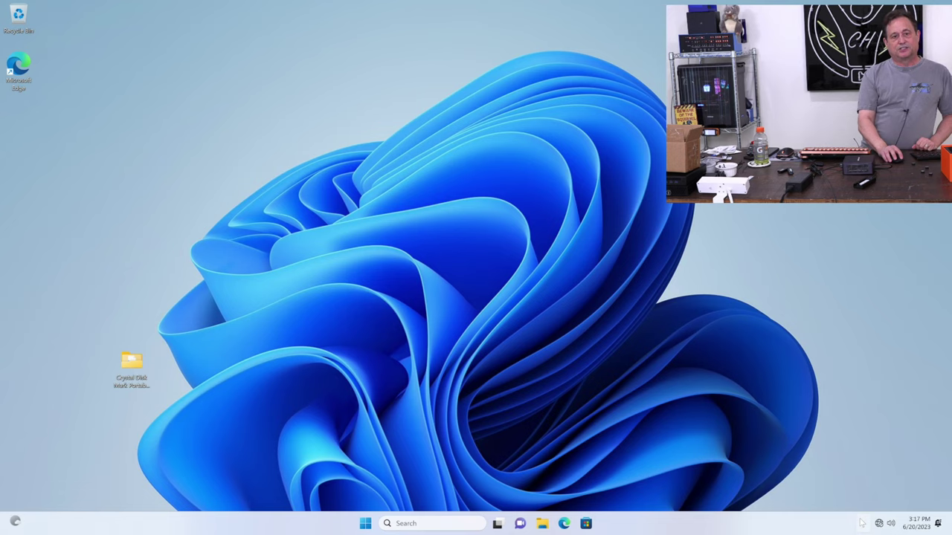
Eject the connected USB 3.1 Storage Device from the system
click(863, 523)
right_click(882, 494)
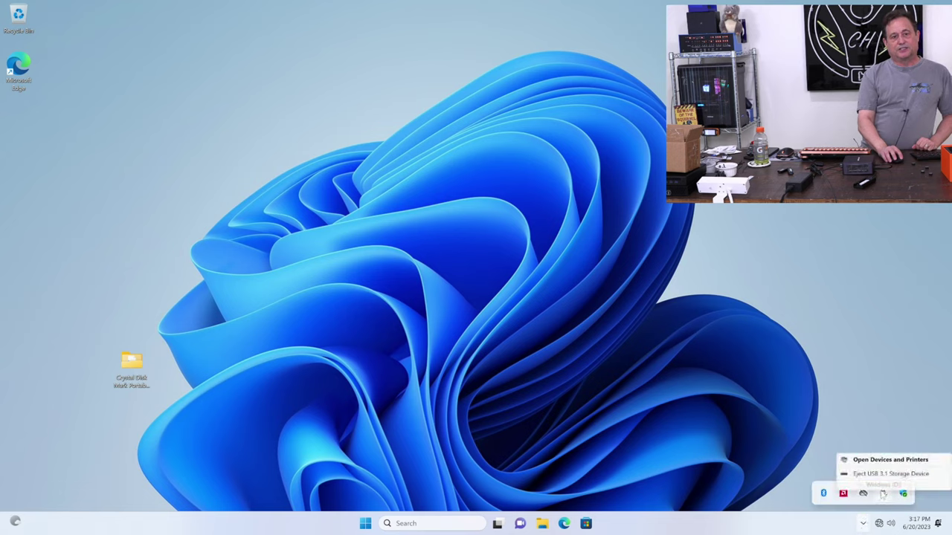
click(882, 477)
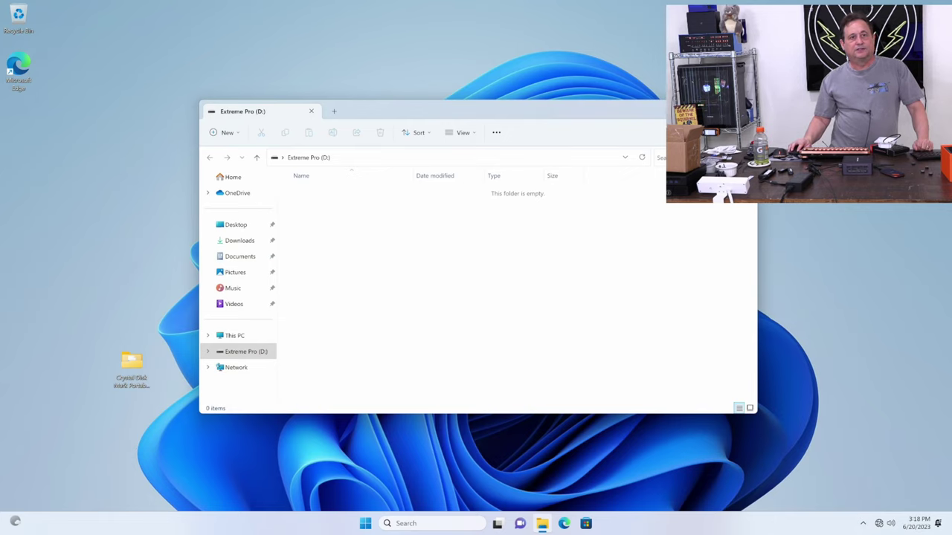
Close the Extreme Pro (D:) folder, start DiskMark64 from the Crystal Disk Mark Portable folder with administrator permission, and close that folder
click(542, 524)
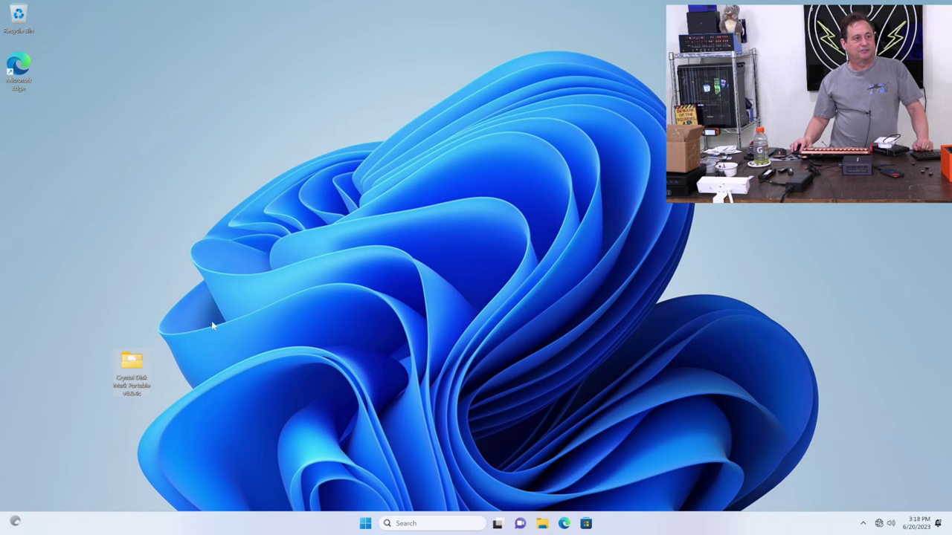
double_click(144, 377)
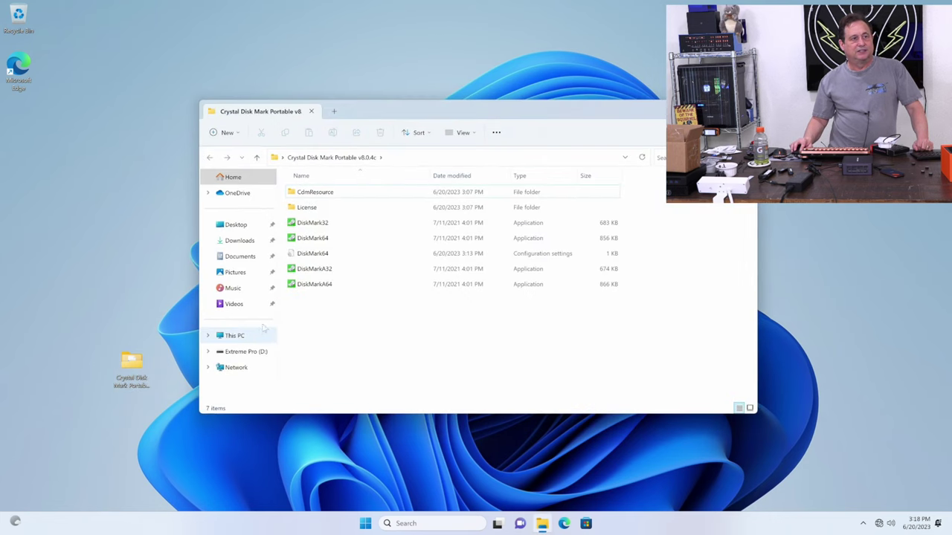
double_click(306, 239)
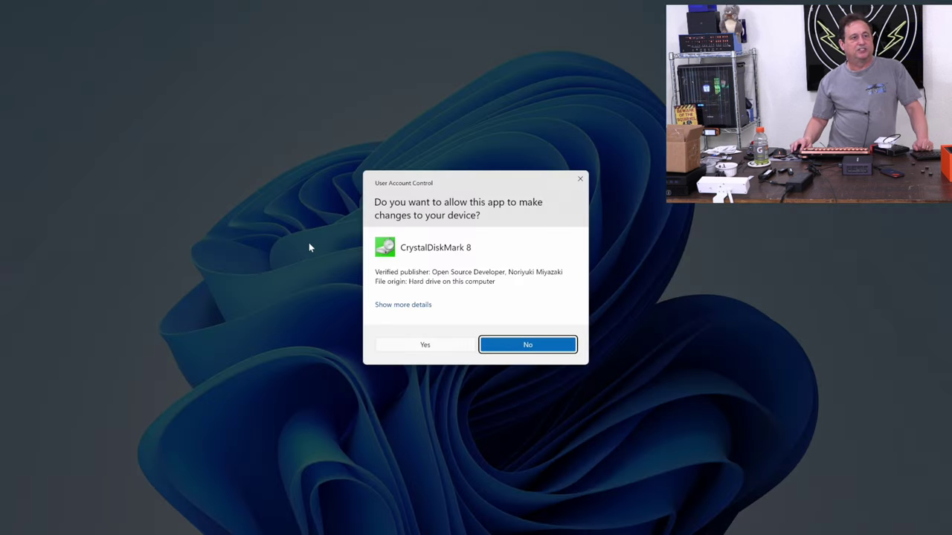
click(418, 347)
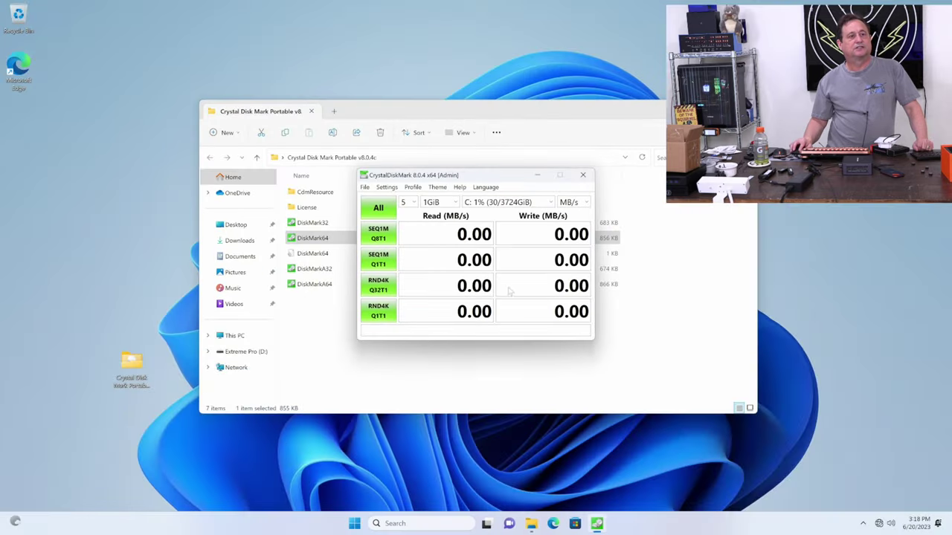
click(740, 111)
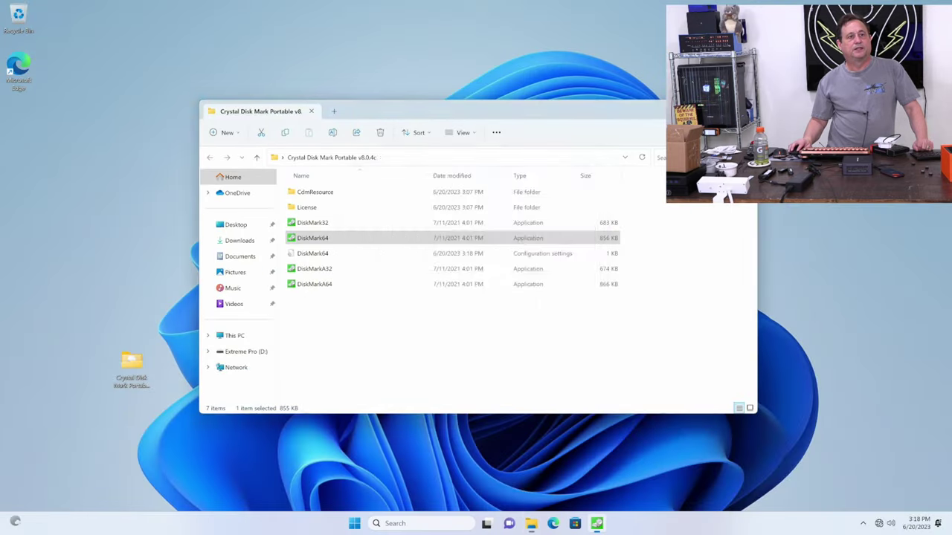
Select drive D: as the benchmark target, run its SEQ1M Q8T1 sequential test, and stop it during the read pass
click(511, 202)
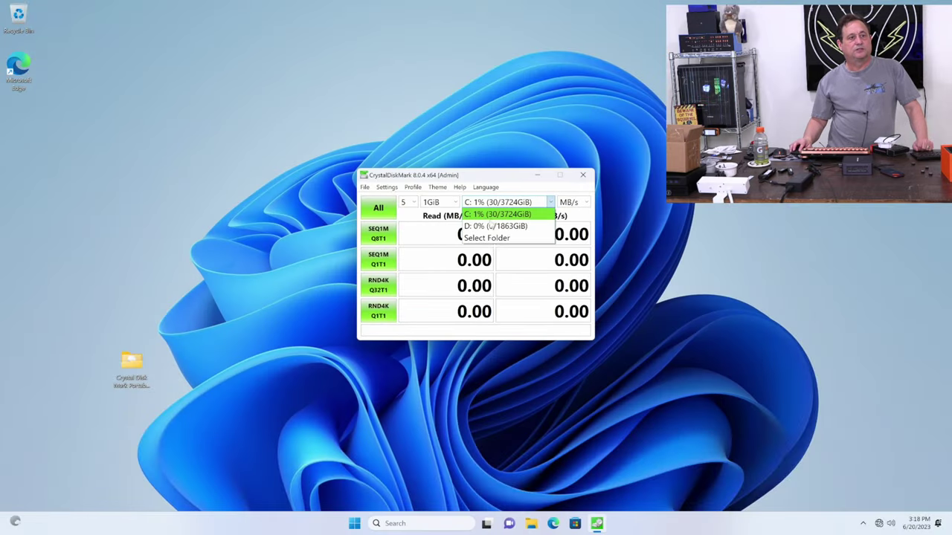
click(495, 220)
click(376, 228)
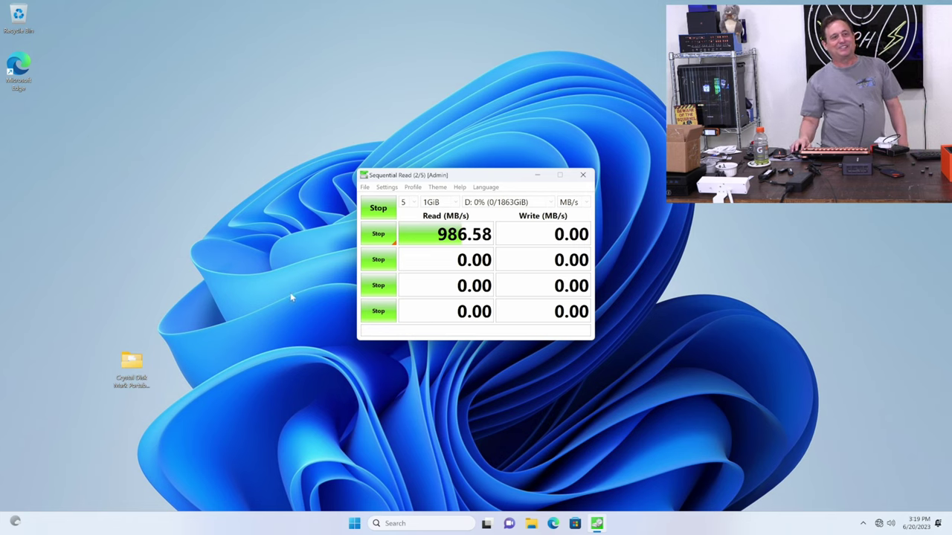
click(374, 237)
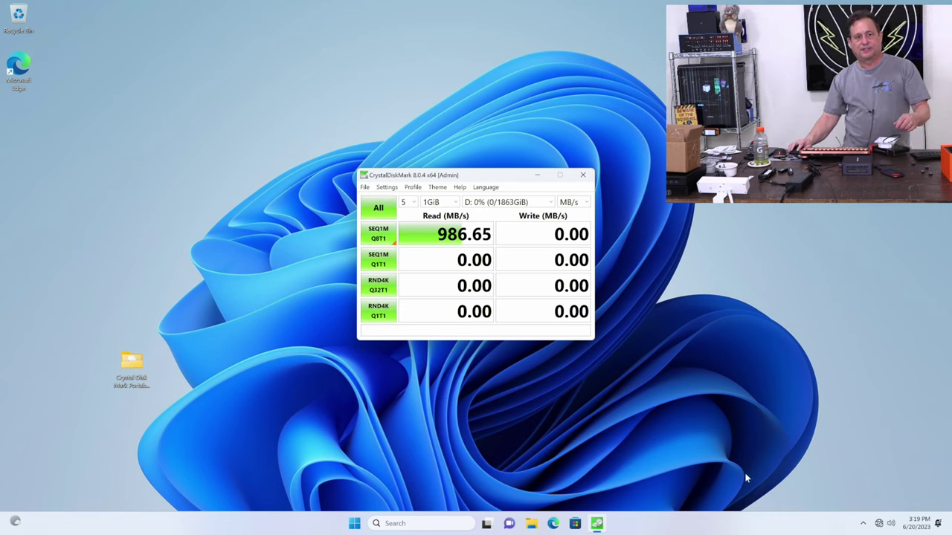
Close the reconnected Extreme Pro drive's folder, rerun the SEQ1M Q8T1 test on D:, and stop it during the read pass
click(862, 524)
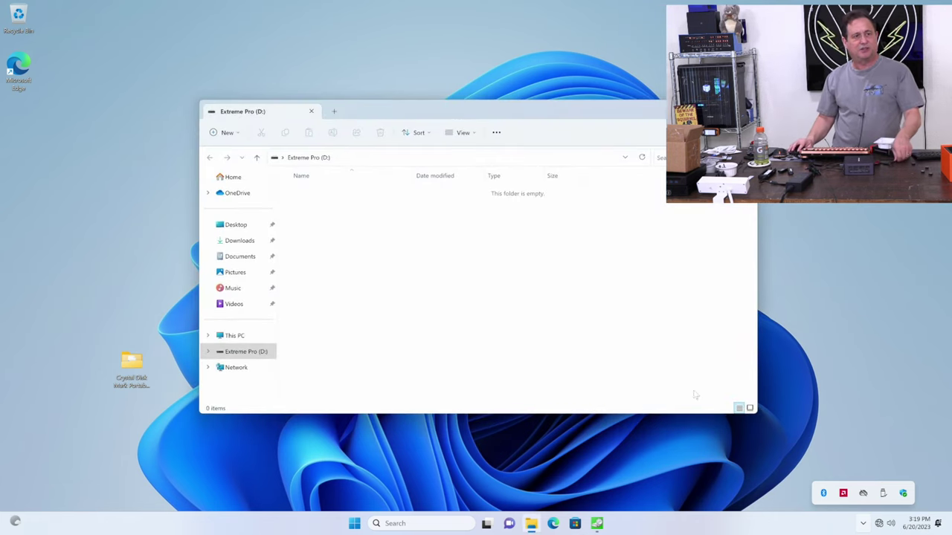
click(697, 394)
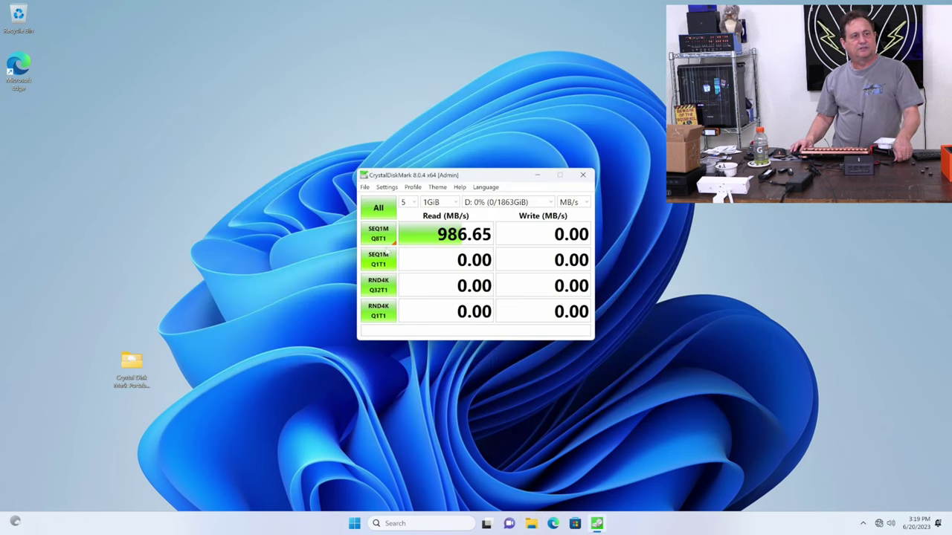
click(379, 236)
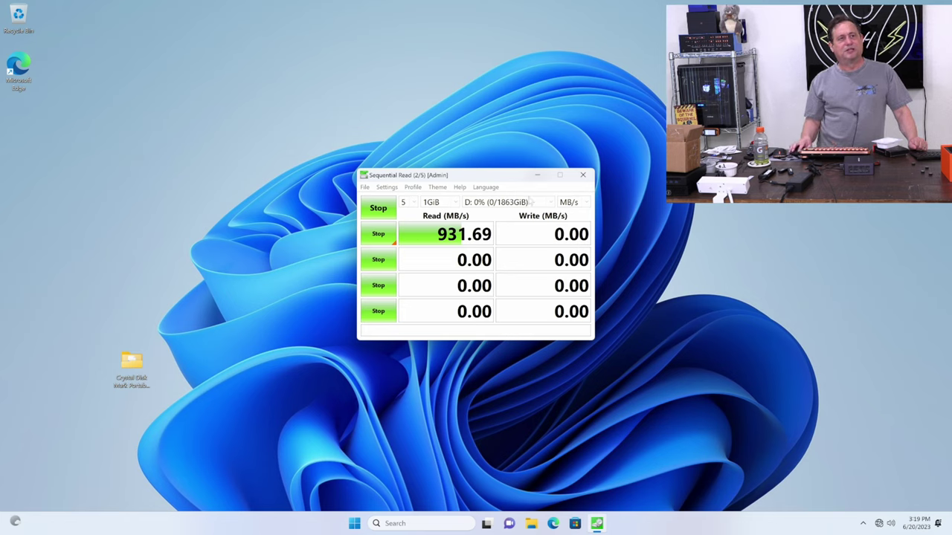
click(390, 236)
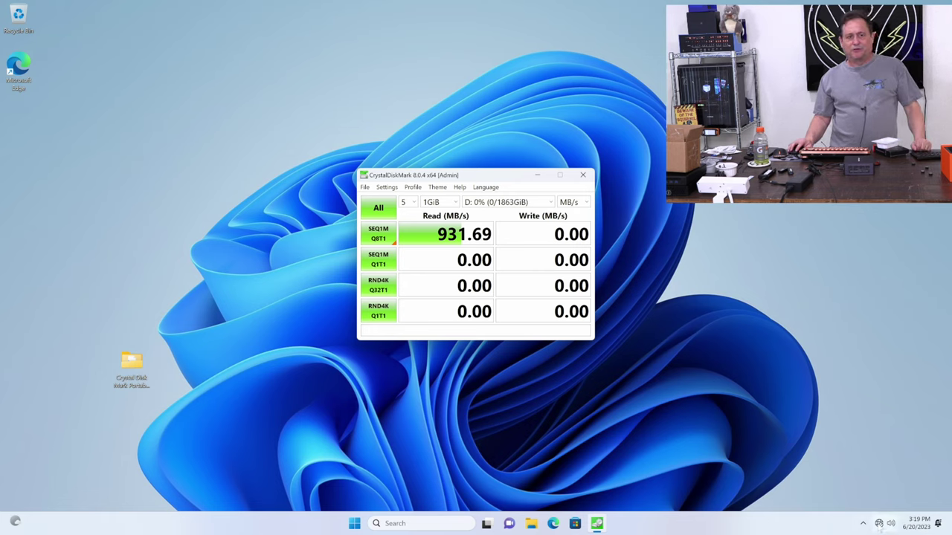
Open the safe-removal options for the Extreme Pro external drive
click(862, 524)
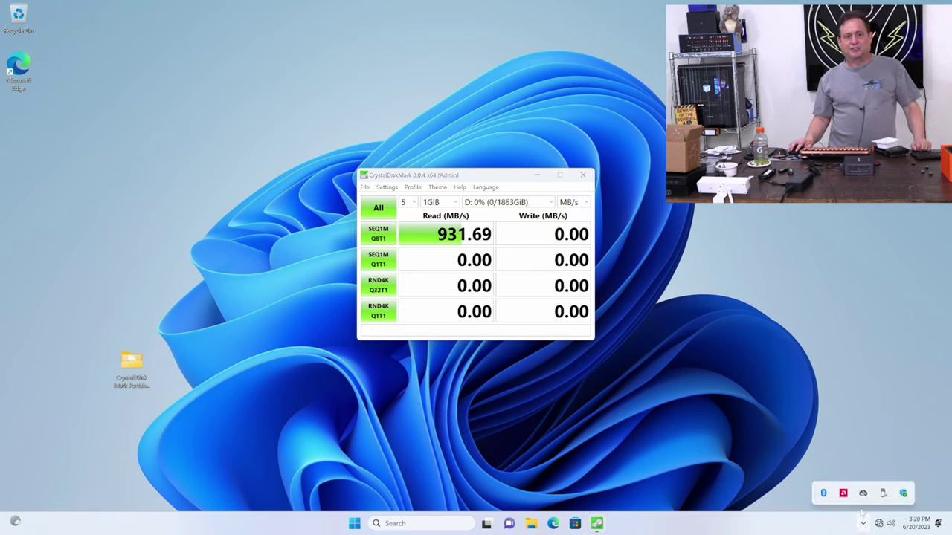
click(882, 493)
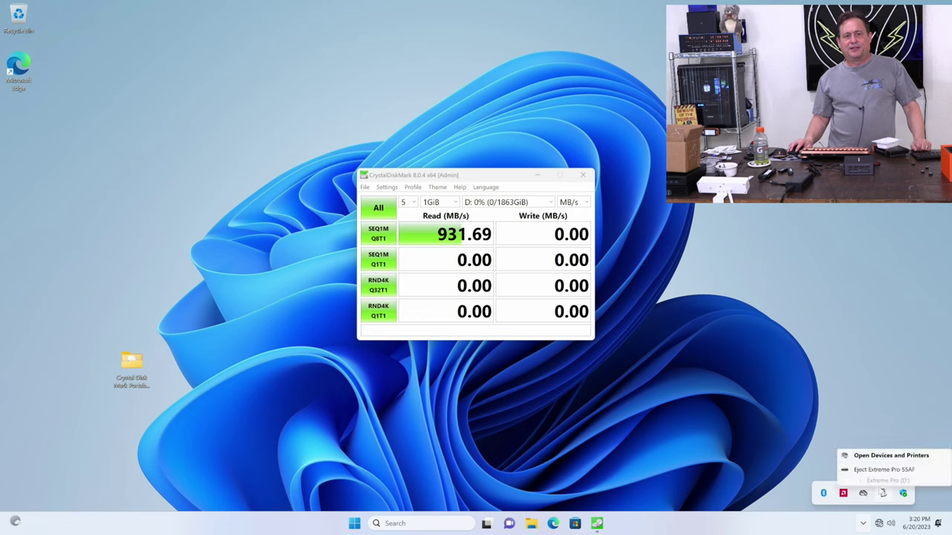
Eject the Extreme Pro drive and run the SEQ1M Q8T1 benchmark on drive C: instead
click(882, 476)
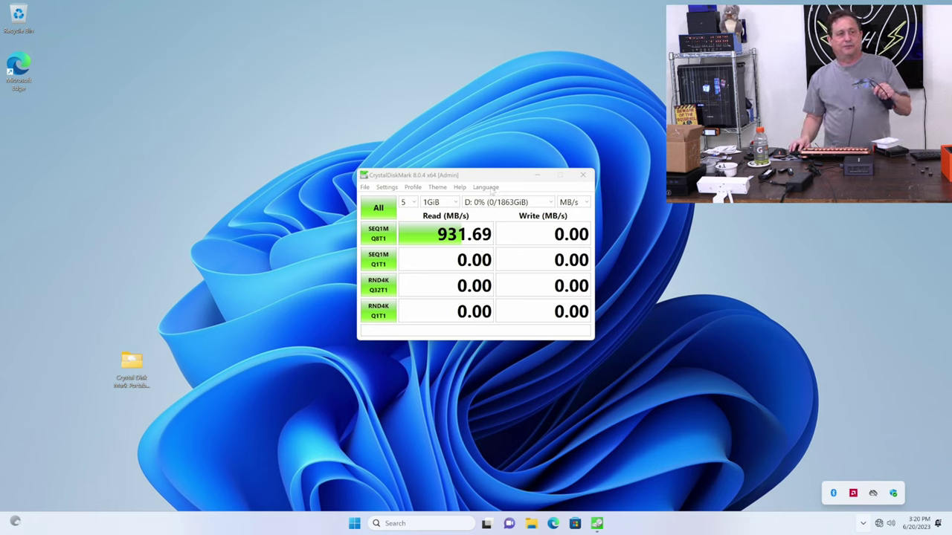
click(495, 209)
click(498, 229)
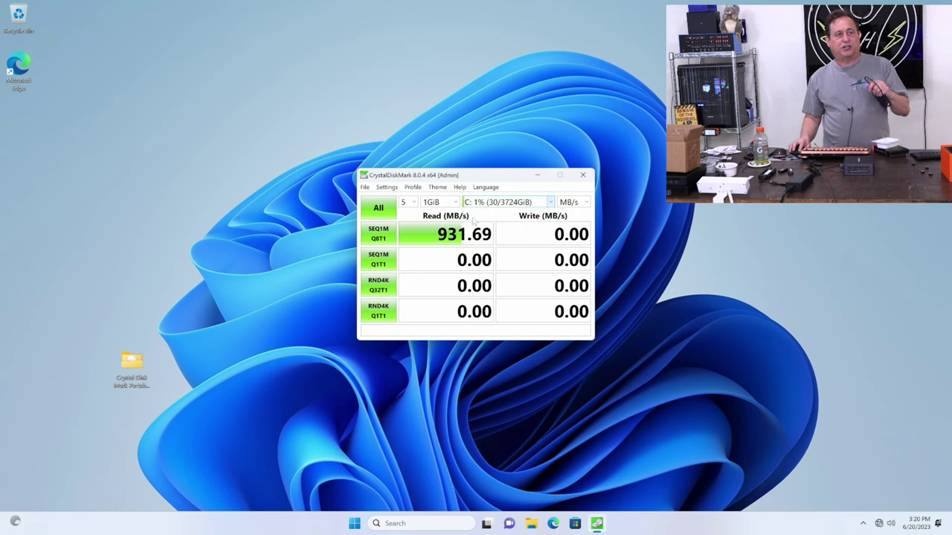
click(381, 235)
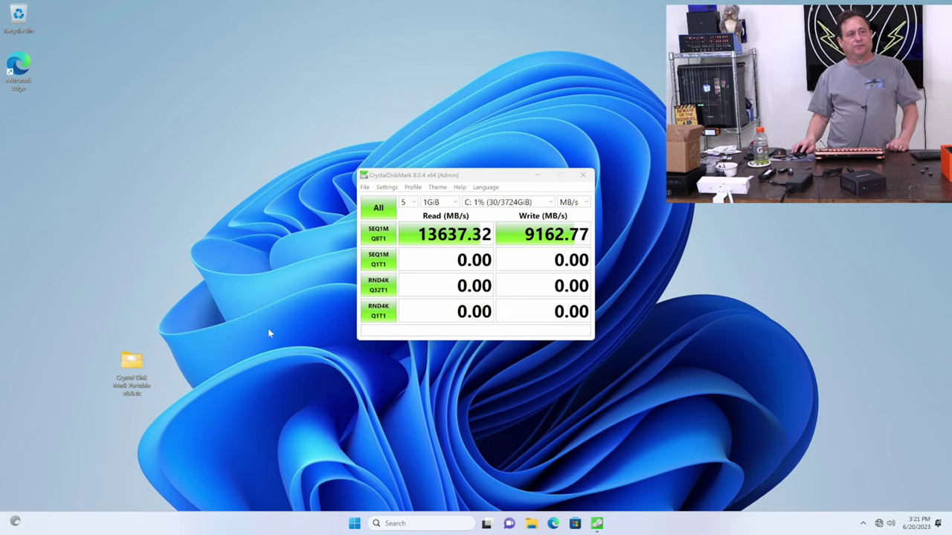
Rerun the SEQ1M Q8T1 benchmark on drive C: with the Write [+Mix] profile, and close CrystalDiskMark
click(396, 190)
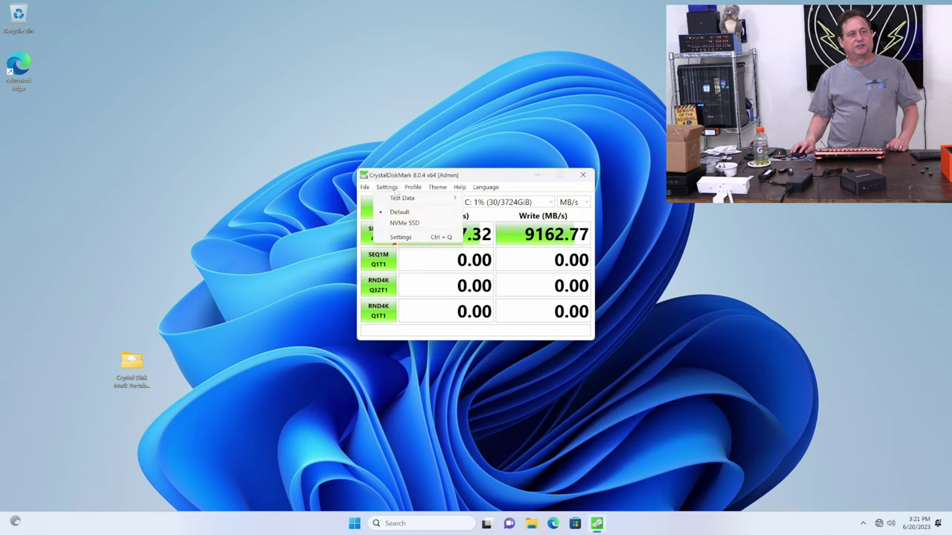
mouse_move(413, 191)
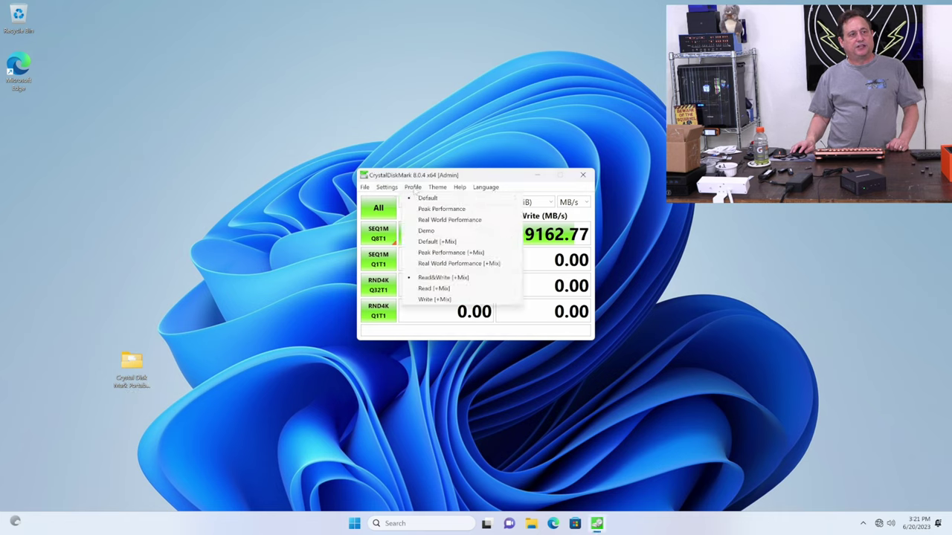
click(430, 300)
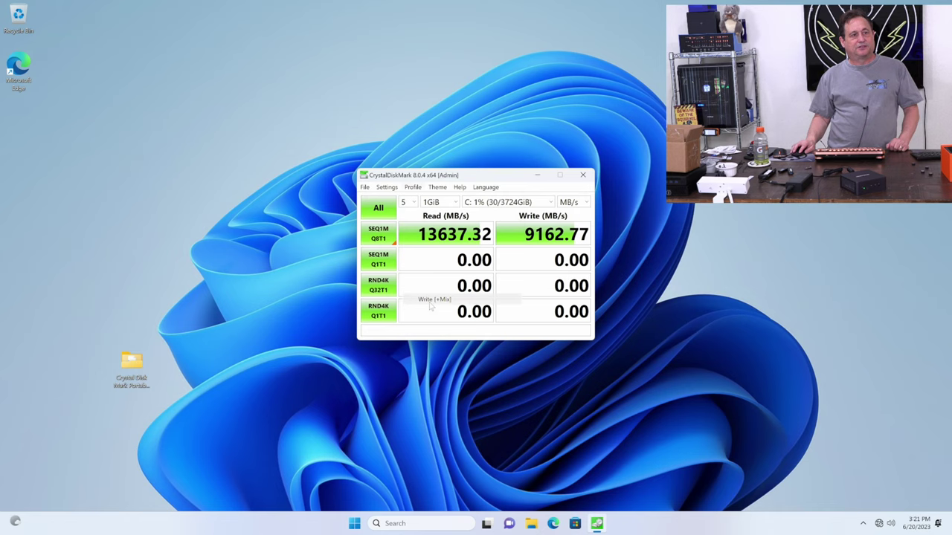
click(378, 237)
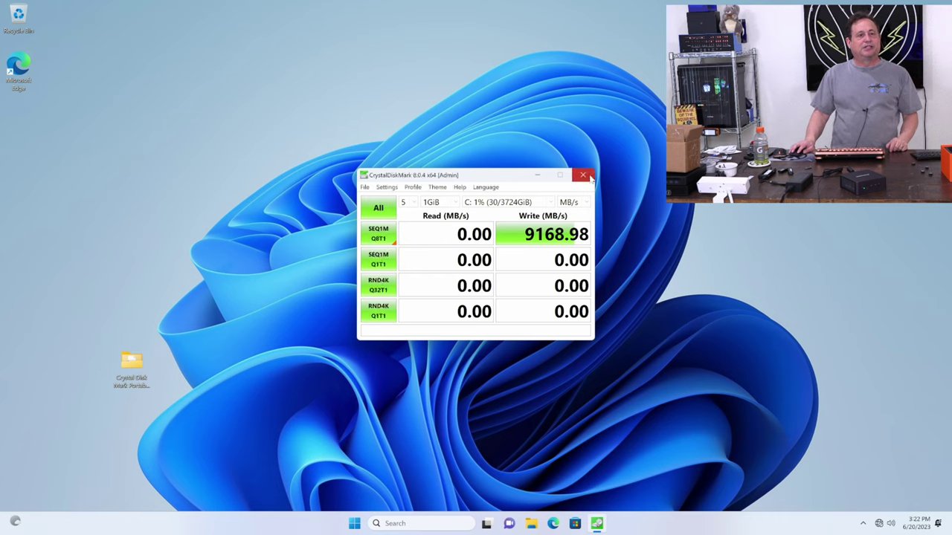
click(582, 176)
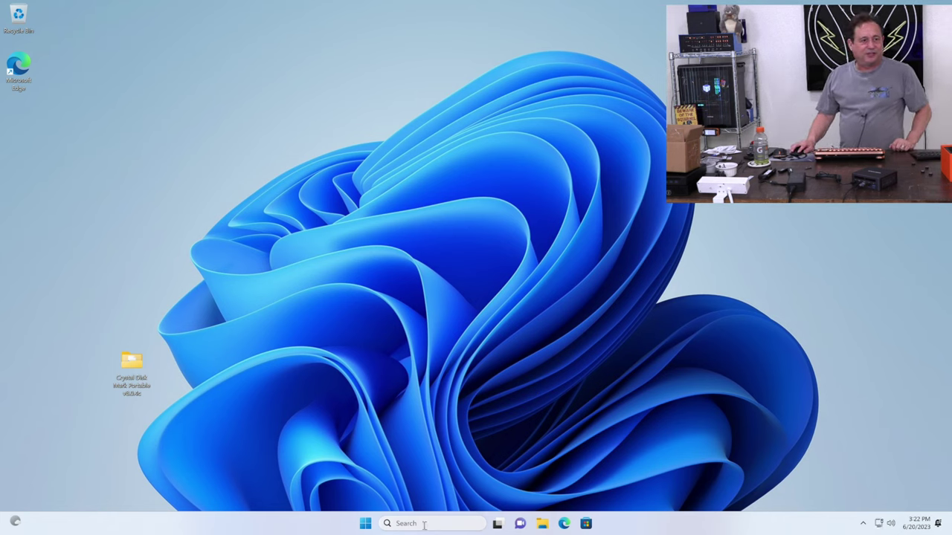
Open Windows Update in the system settings and check for updates
click(365, 525)
click(365, 524)
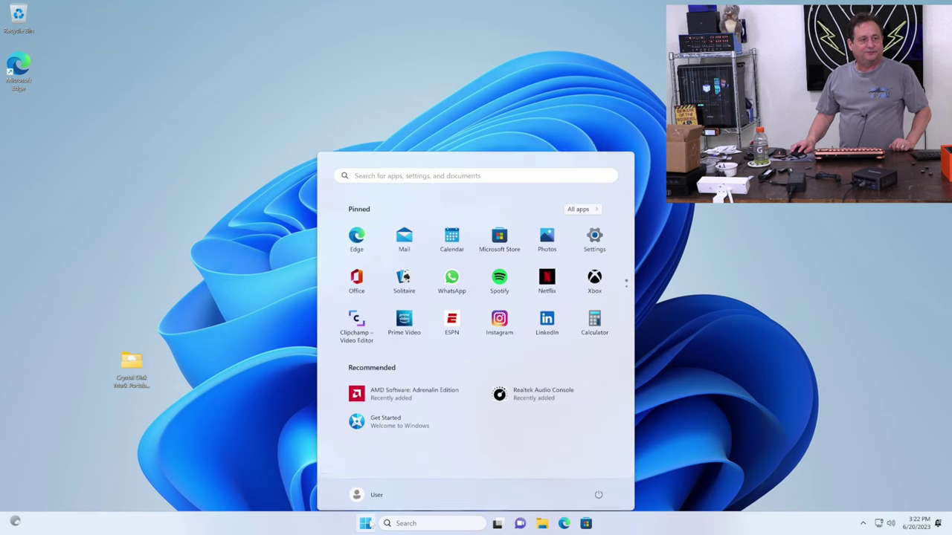
click(594, 232)
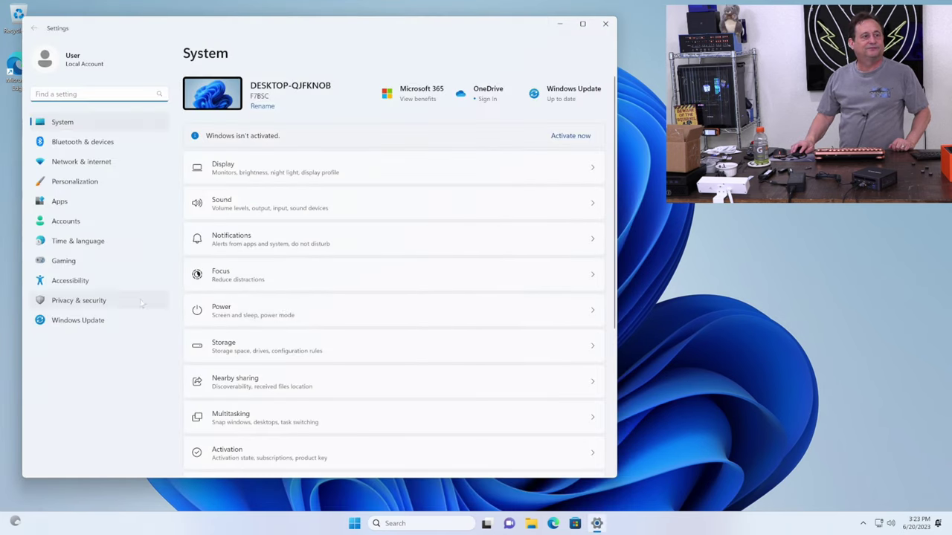
click(104, 326)
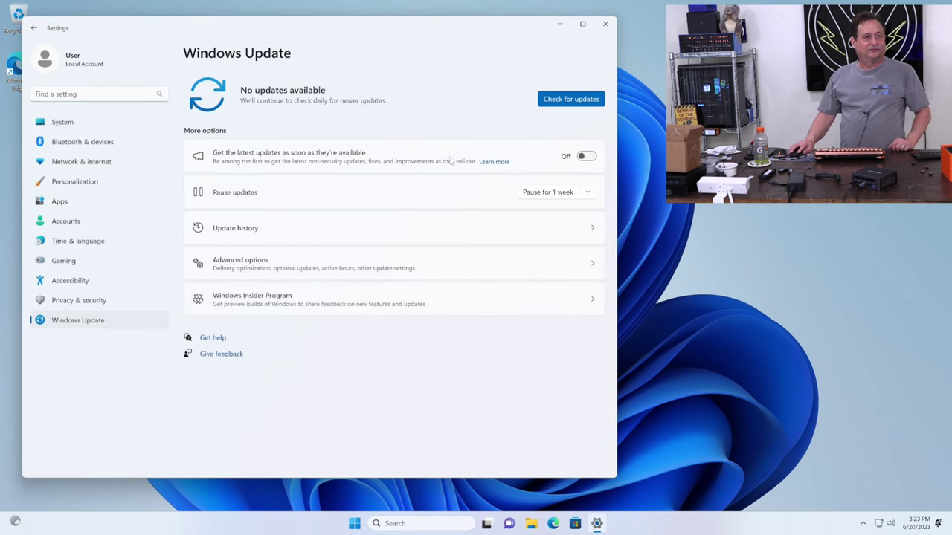
click(555, 104)
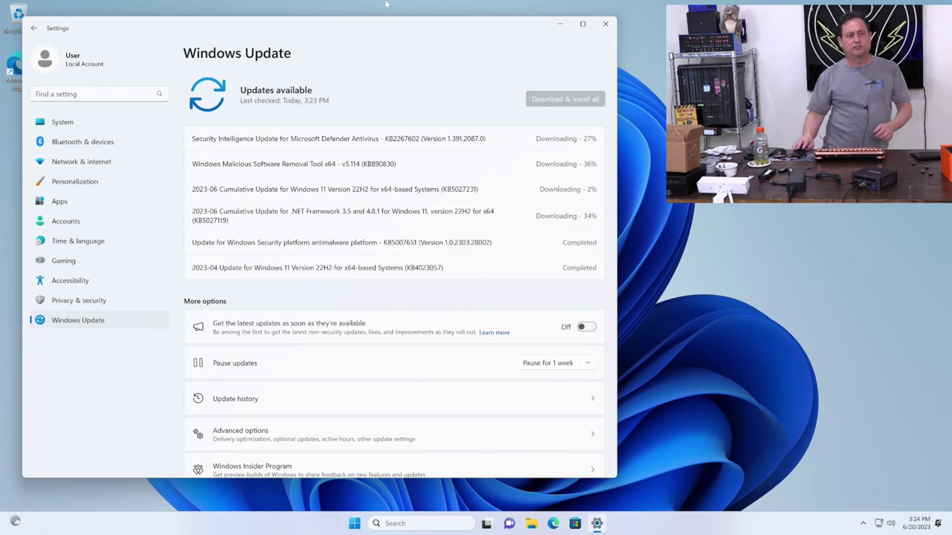
Open Microsoft Edge and complete its first-run setup without your data, turning off browsing data import and the personalised Microsoft experience
click(553, 523)
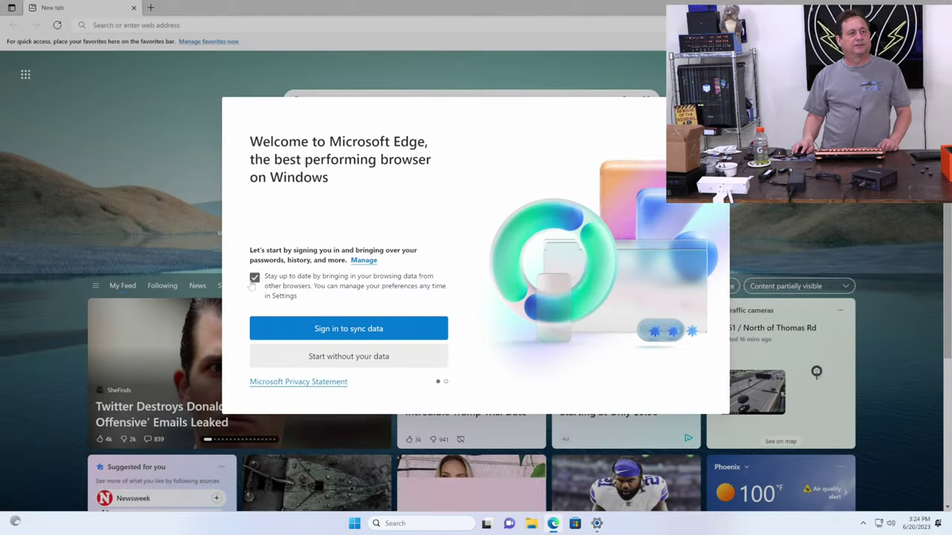
click(254, 277)
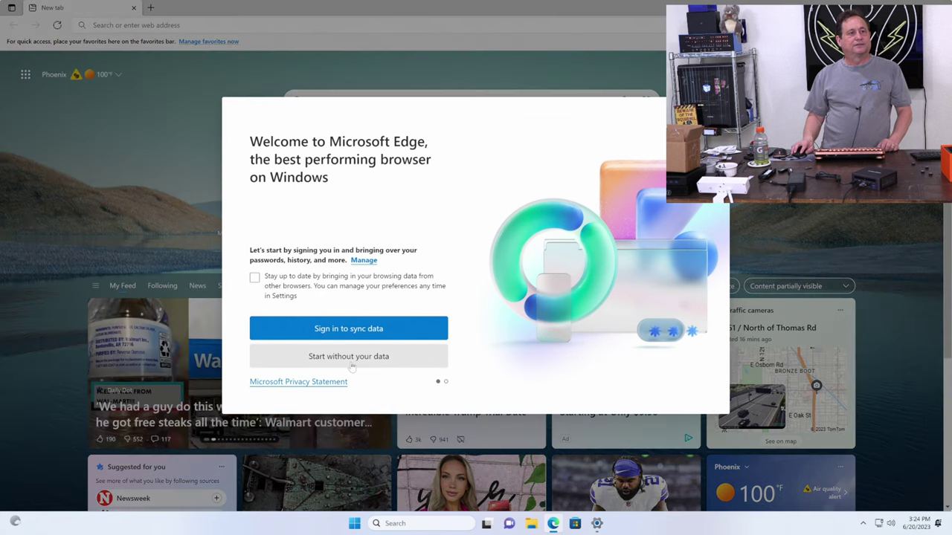
click(353, 362)
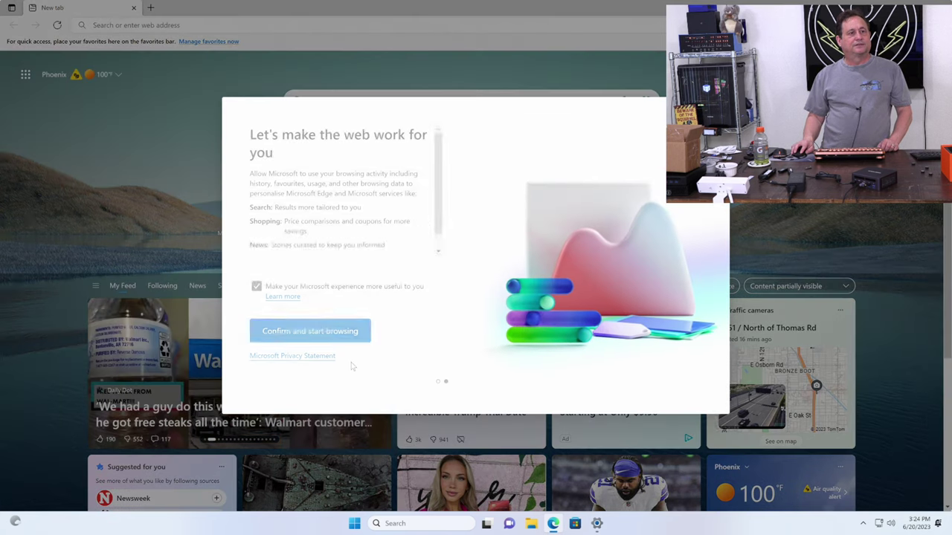
click(257, 290)
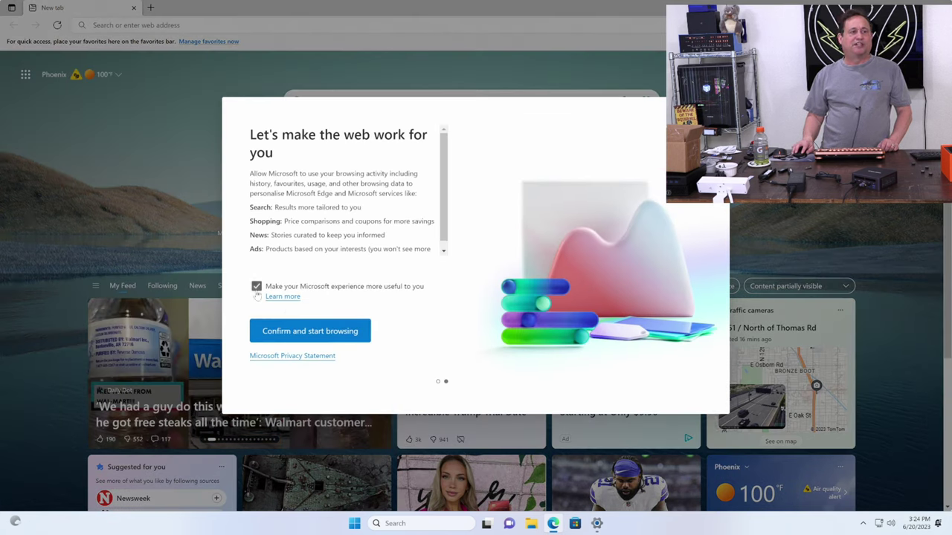
click(300, 328)
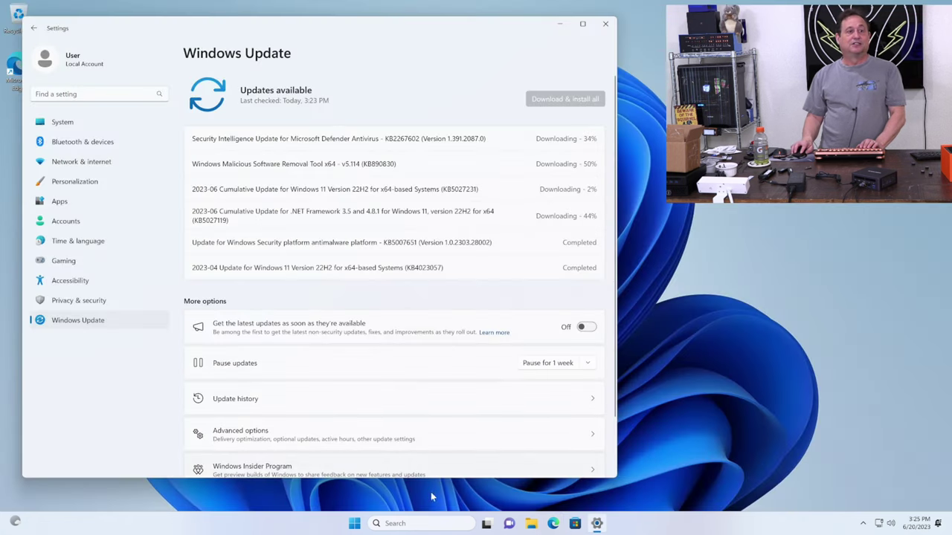
Return to Edge, open Google and search for "minisforum um790 pro drivers"
click(552, 523)
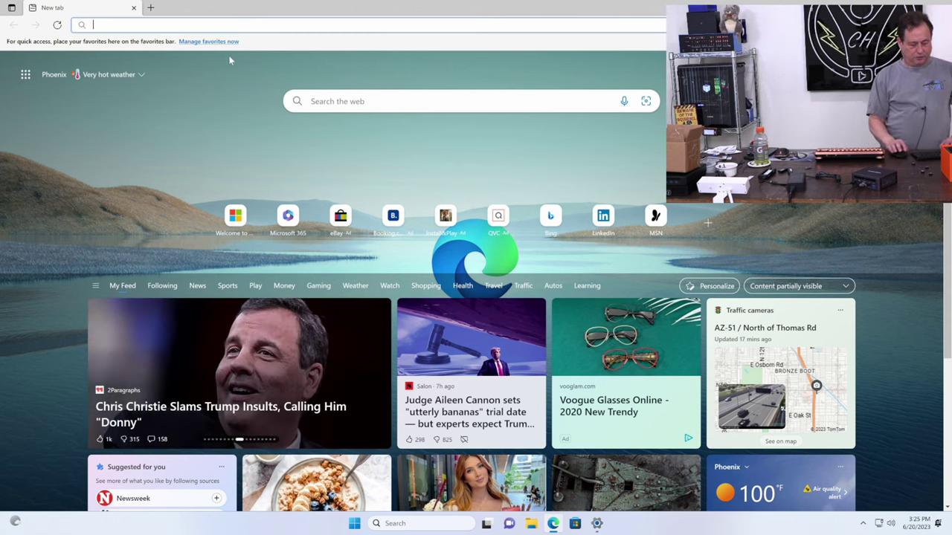
text(google)
key(Return)
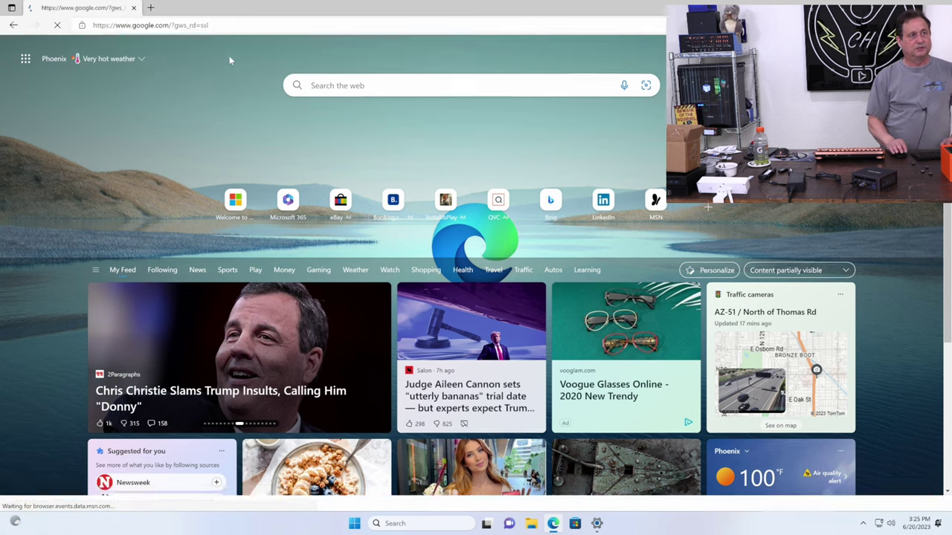
text(minisforum )
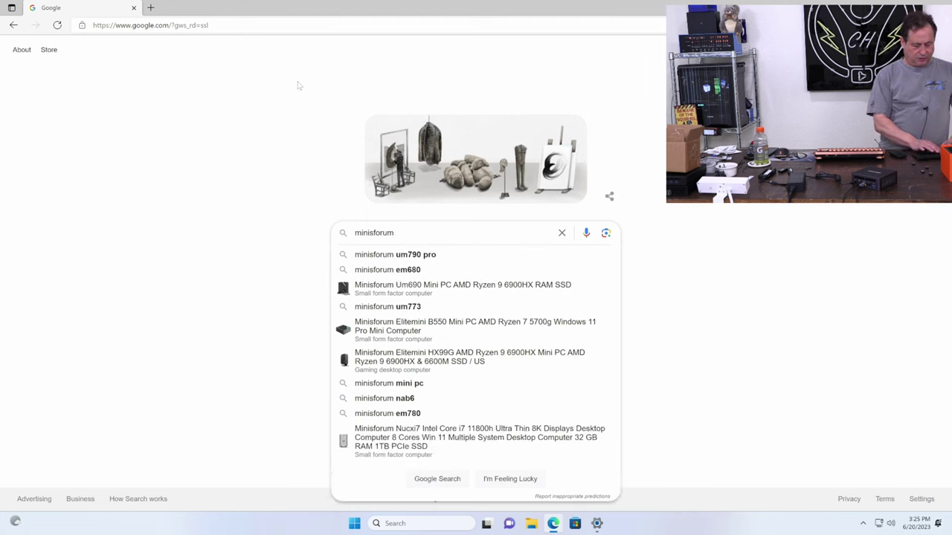
text(um790 pro drivers)
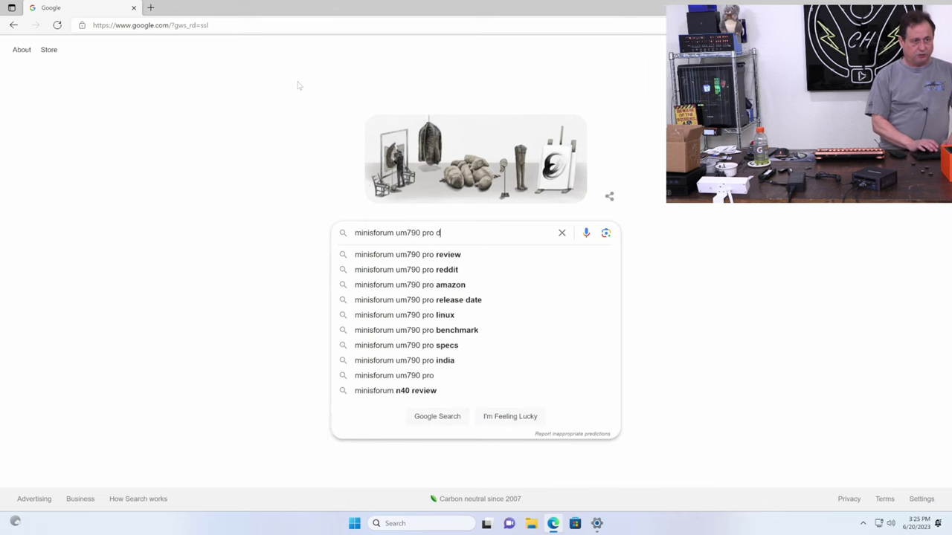
key(Return)
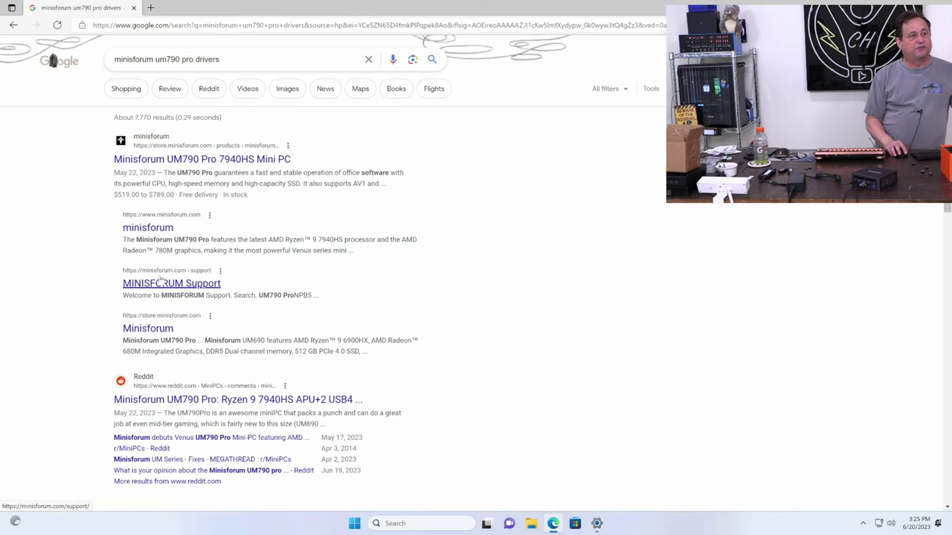
Open the UM790 Pro downloads page from the Venus series on the MINISFORUM Support site, and open File Explorer
click(190, 283)
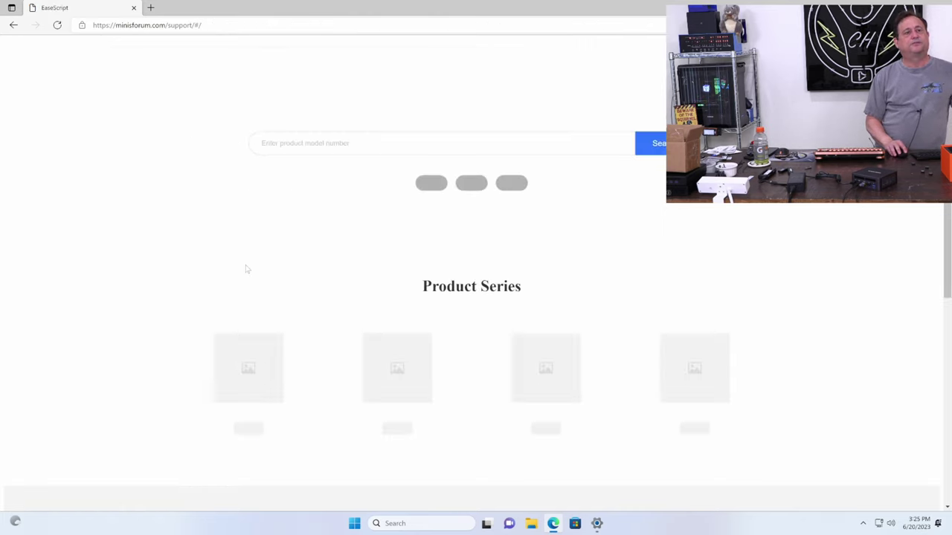
scroll(486, 327, down, 1)
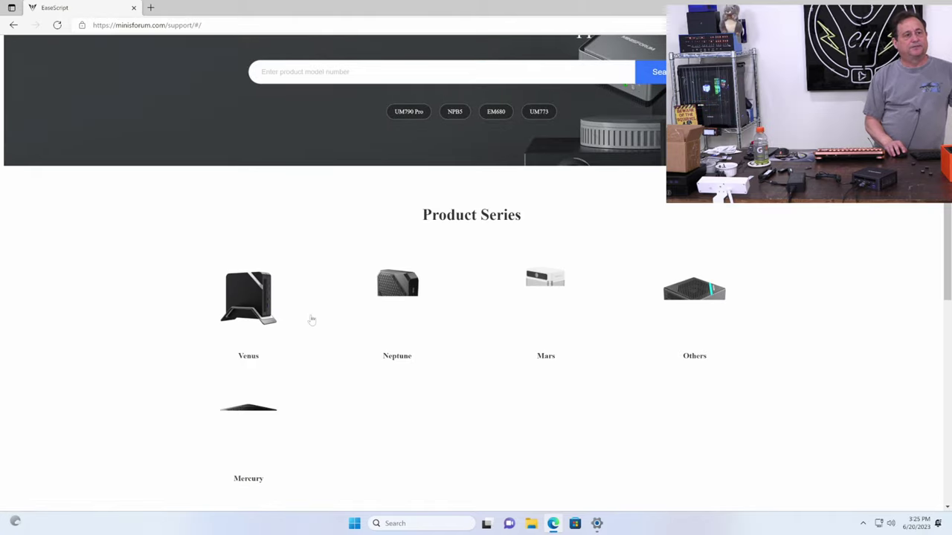
click(253, 335)
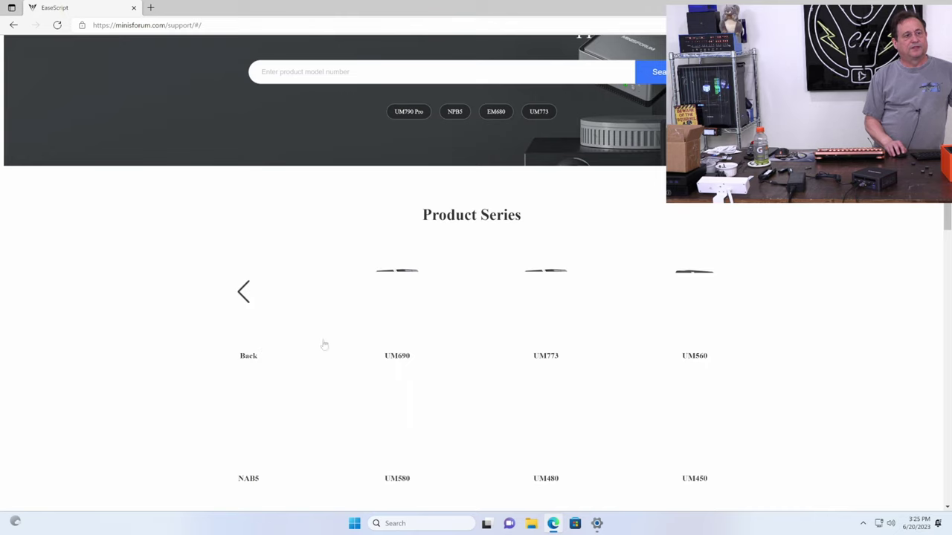
scroll(450, 346, down, 10)
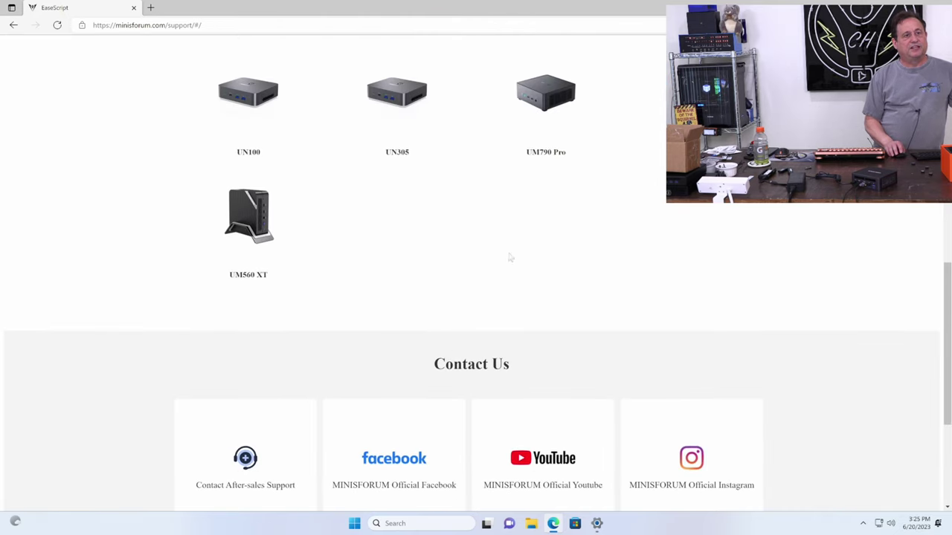
click(541, 163)
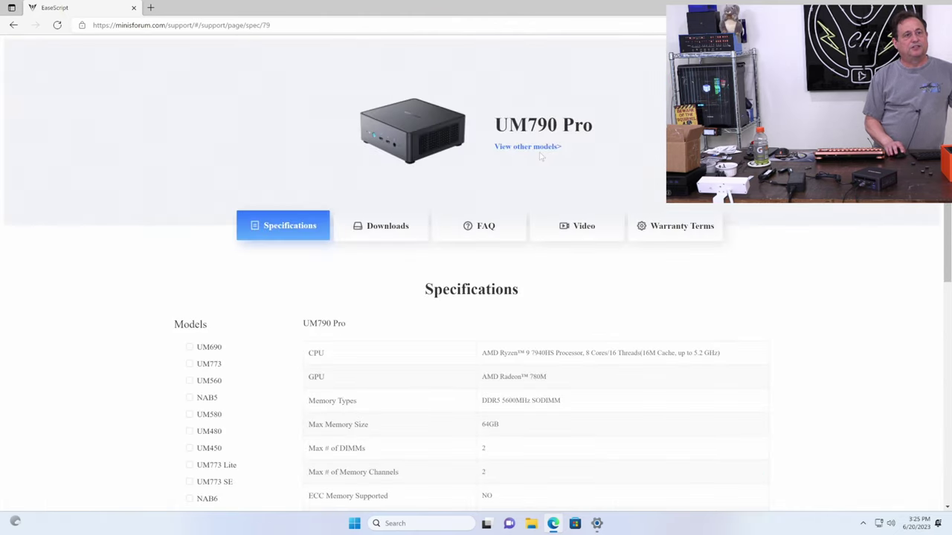
click(396, 236)
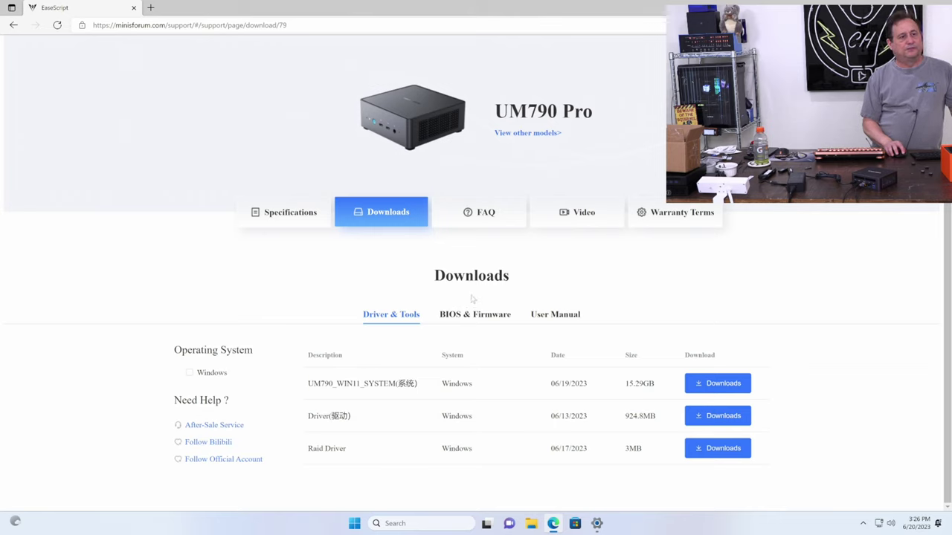
click(533, 524)
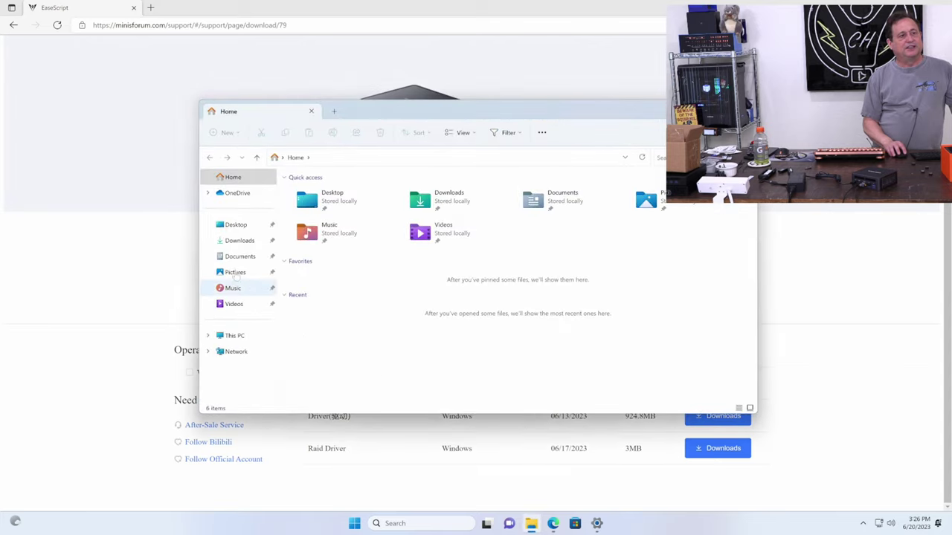
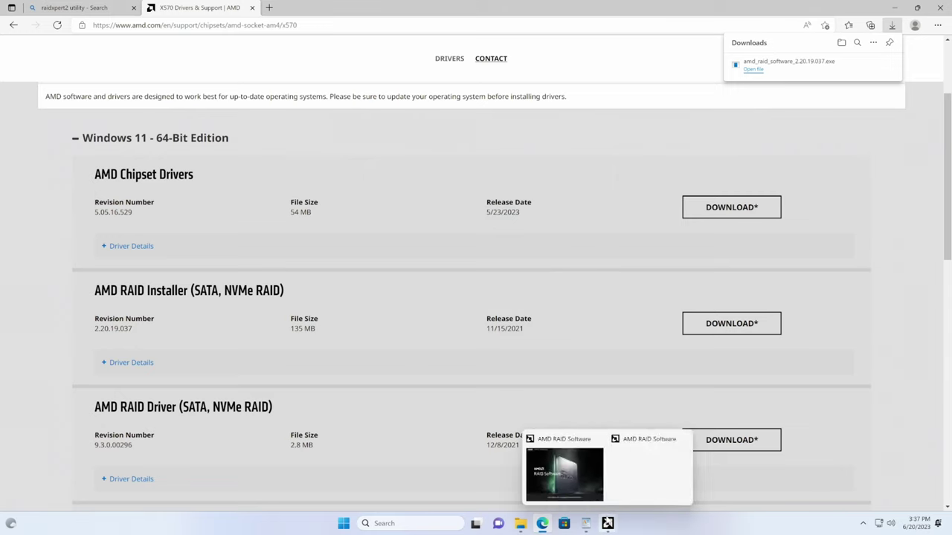
Install the AMD Compatible RAID Driver and the AMD RAIDXpert2 Utility, and restart the computer
click(607, 523)
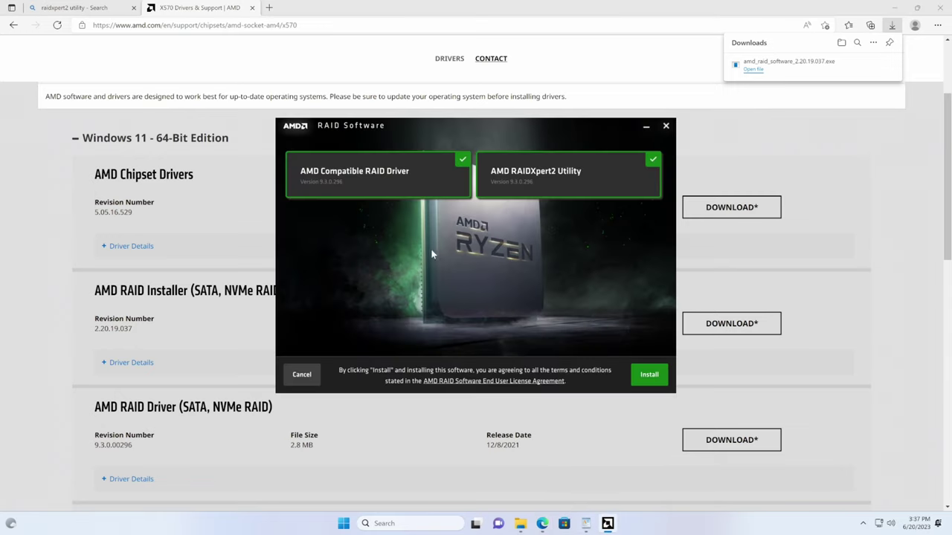
click(645, 375)
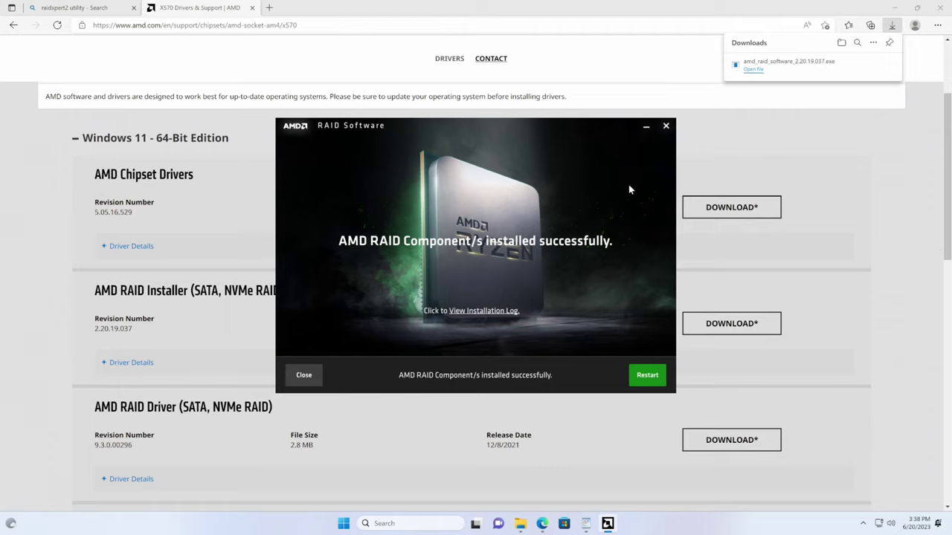
click(646, 376)
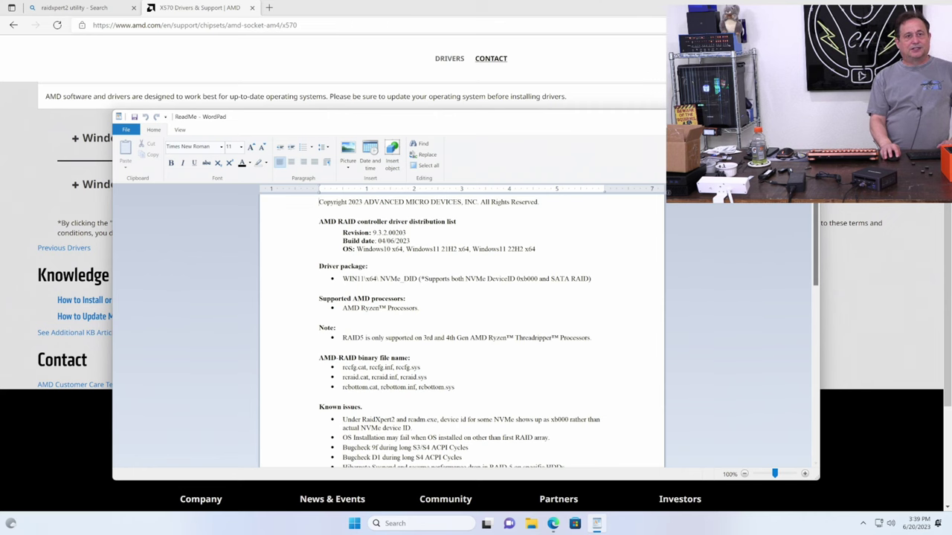
Close the ReadMe document and launch RAIDXpert2 from the desktop
key(alt+F4)
key(super+d)
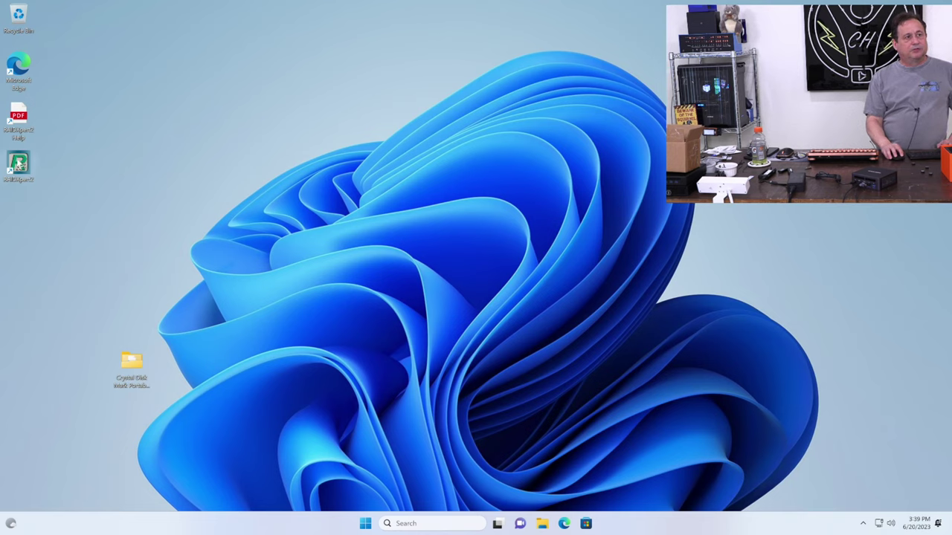
double_click(18, 165)
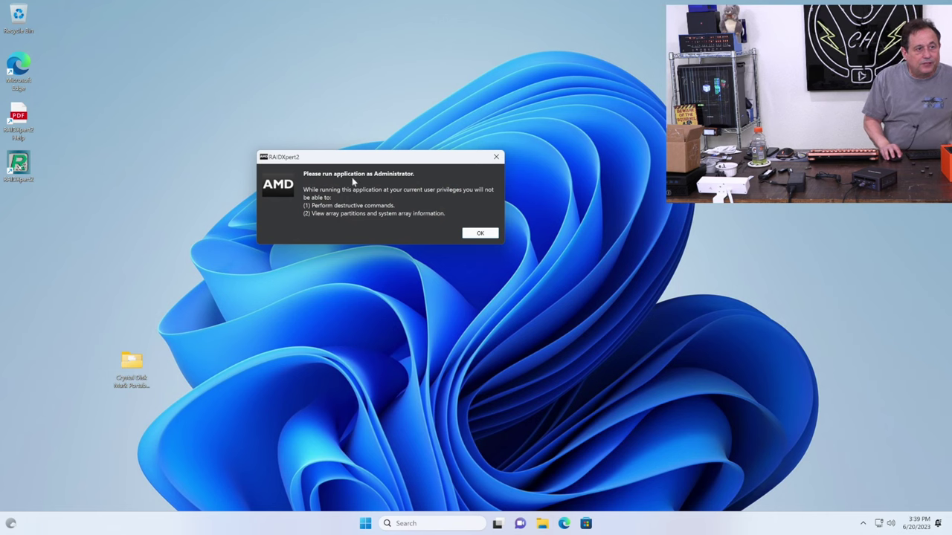
Dismiss the administrator notice and expand Array 1 and its RAID0 entry to list the member disks
click(469, 232)
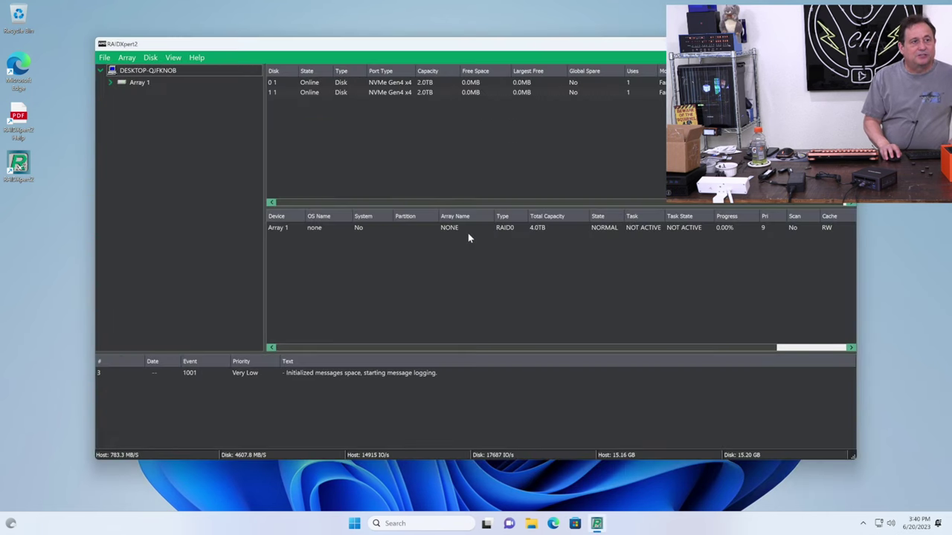
click(141, 83)
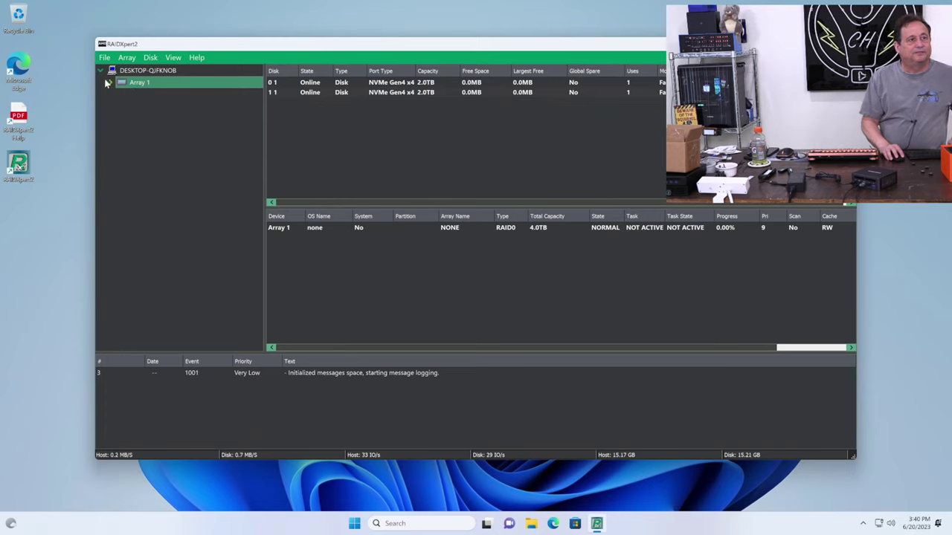
click(109, 82)
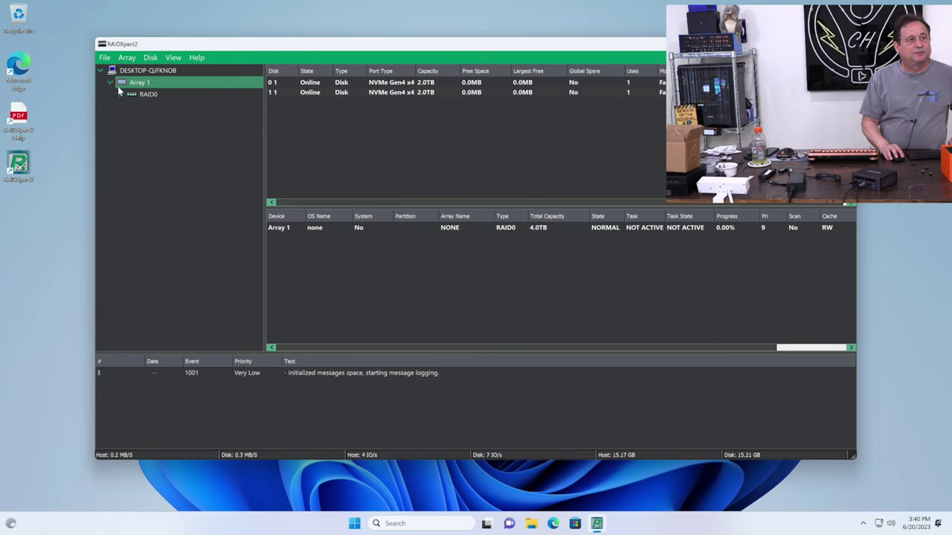
click(120, 94)
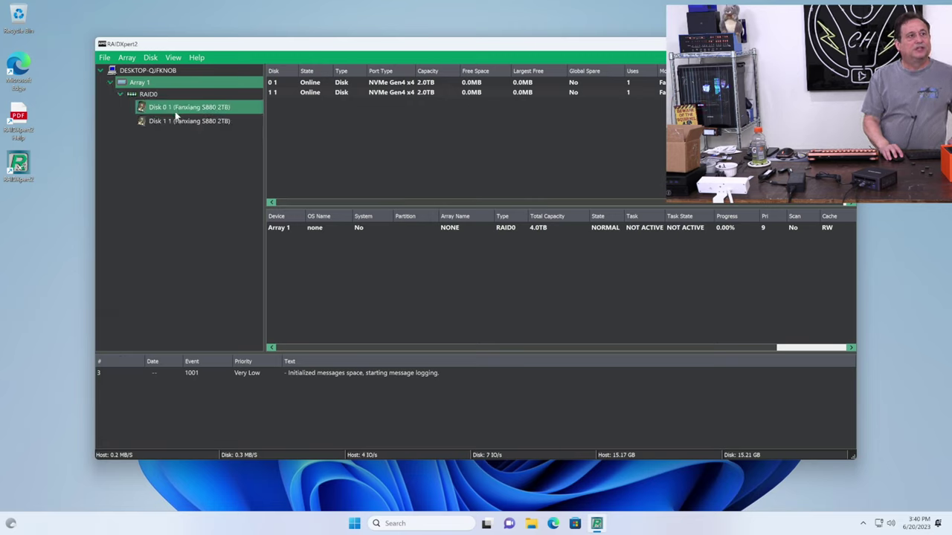
Examine the commands RAIDXpert2 offers for arrays, disks, help and file handling
click(130, 60)
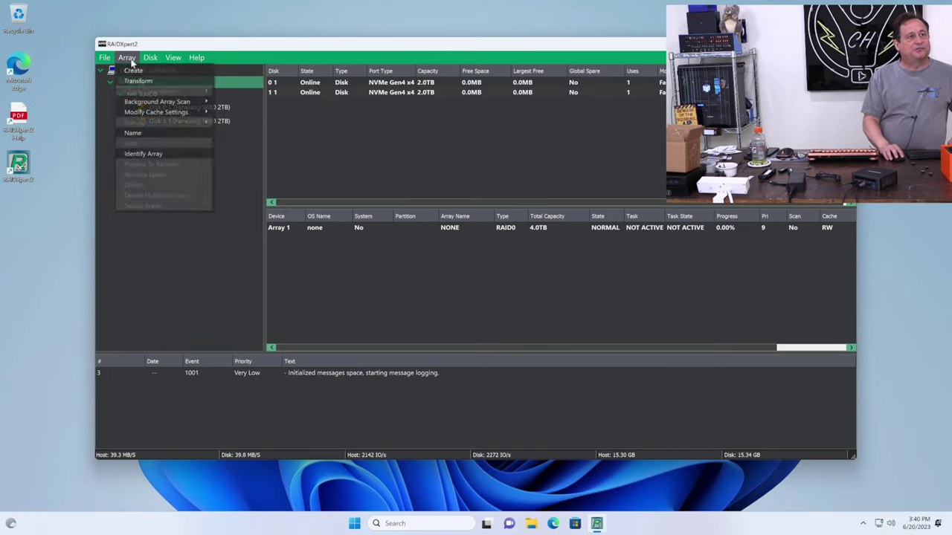
click(136, 63)
click(150, 57)
mouse_move(125, 58)
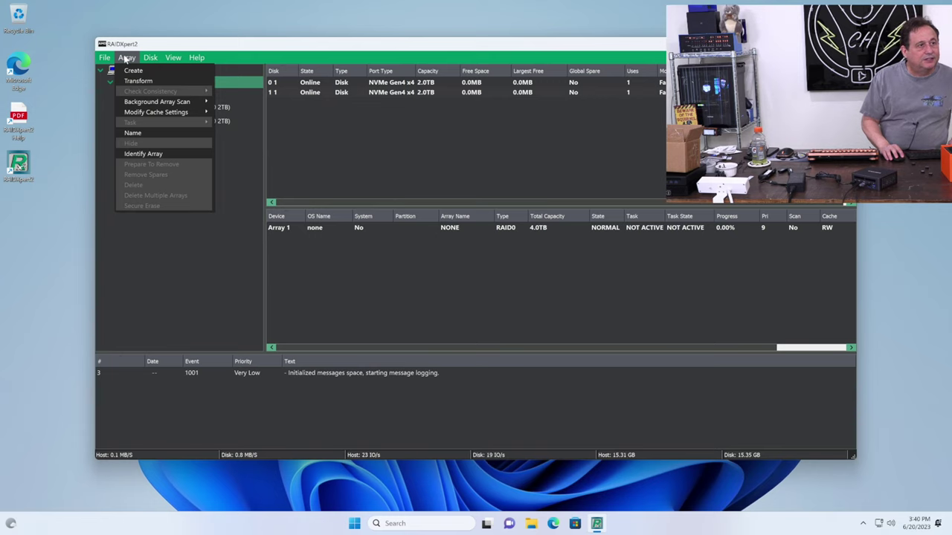
mouse_move(180, 113)
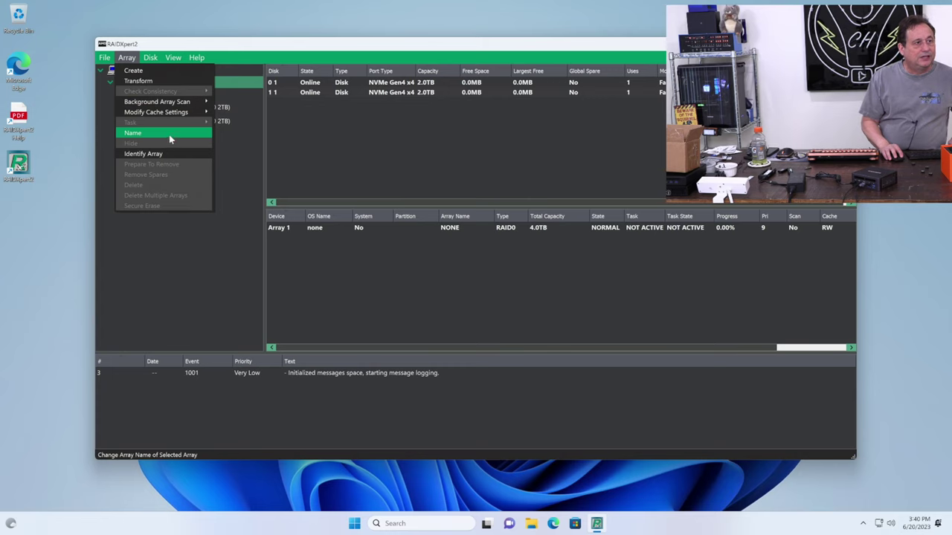
click(152, 58)
click(152, 58)
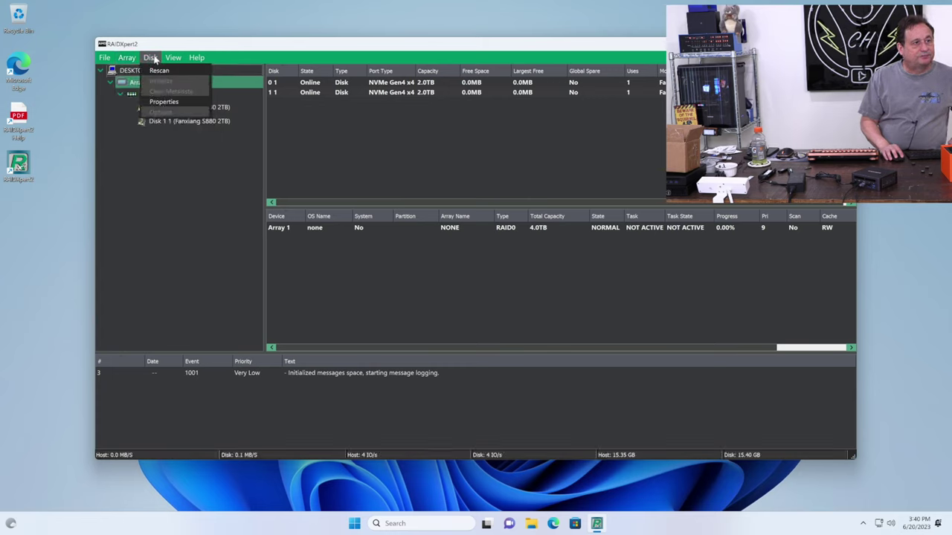
mouse_move(176, 59)
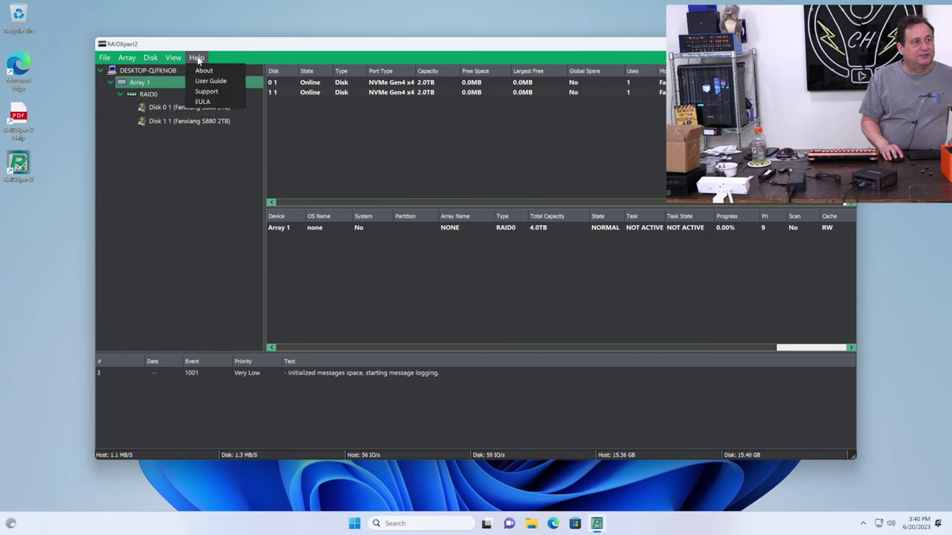
click(105, 57)
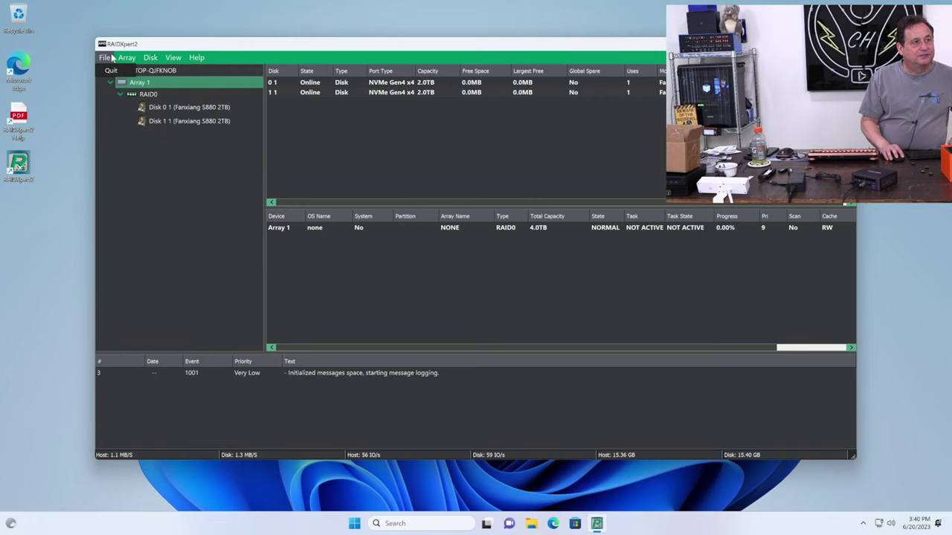
click(150, 265)
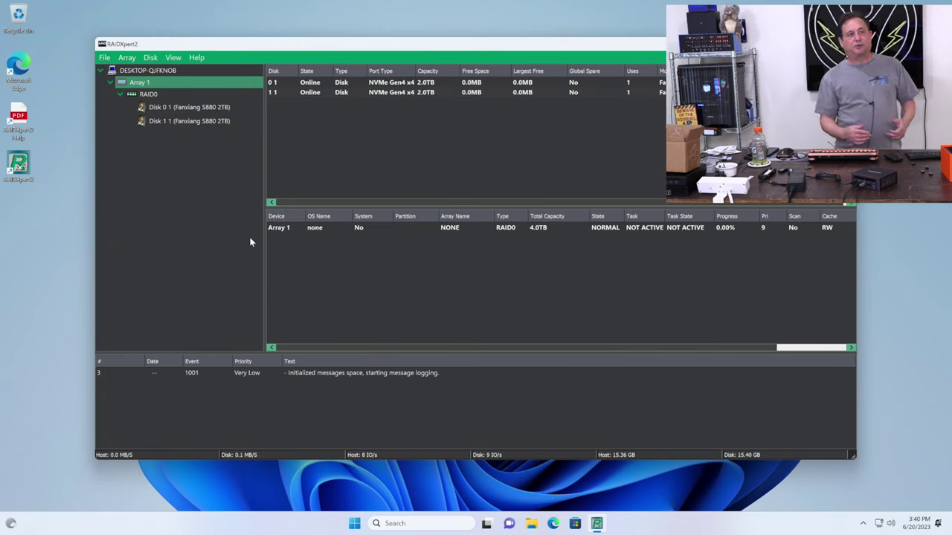
click(178, 108)
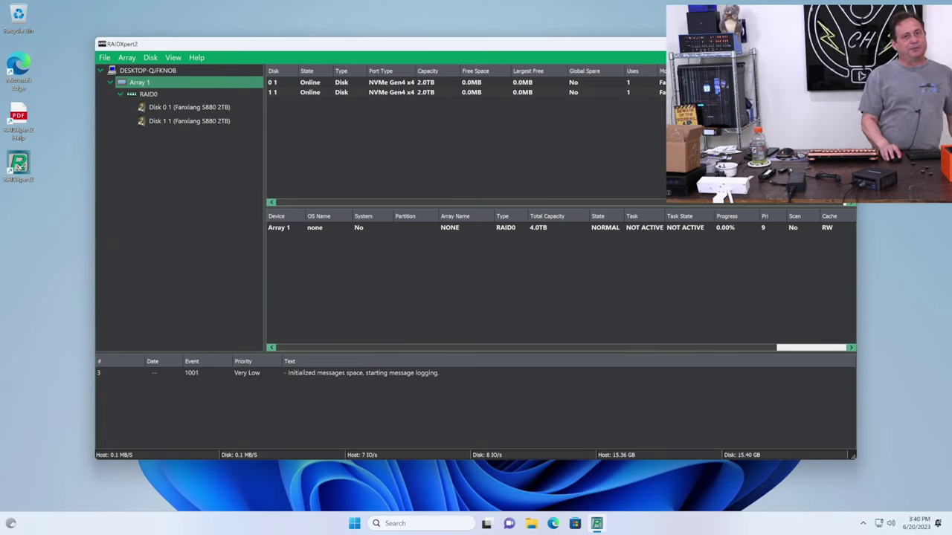
Close RAIDXpert2, then look into the Crystal Disk Mark Portable folder on the desktop and close it
key(alt+F4)
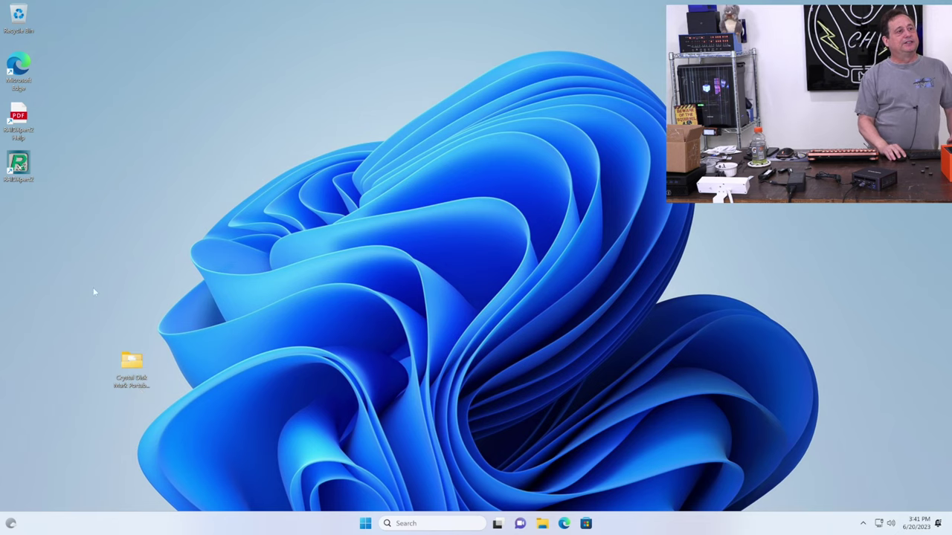
double_click(134, 368)
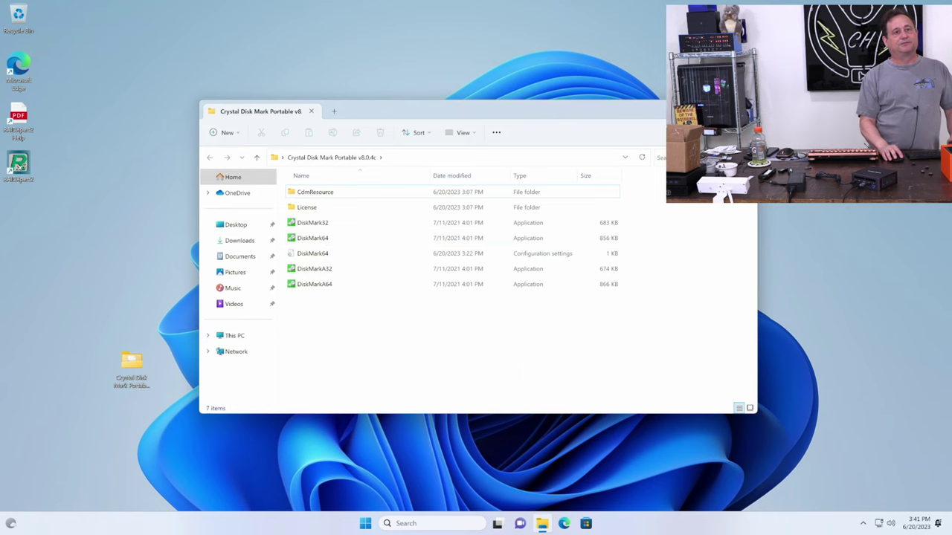
key(alt+F4)
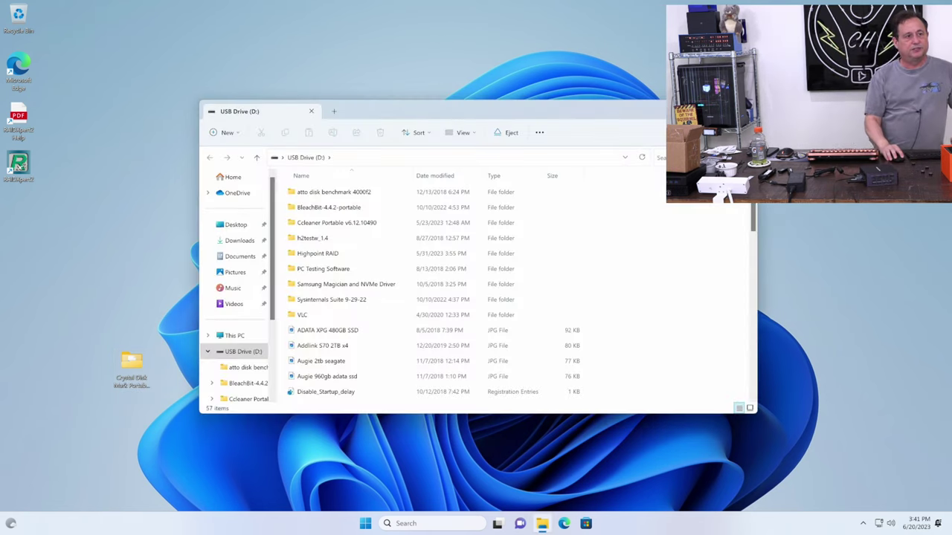
Run the VLC media player installer from the USB drive's VLC folder, with English as the language and the default options
double_click(353, 316)
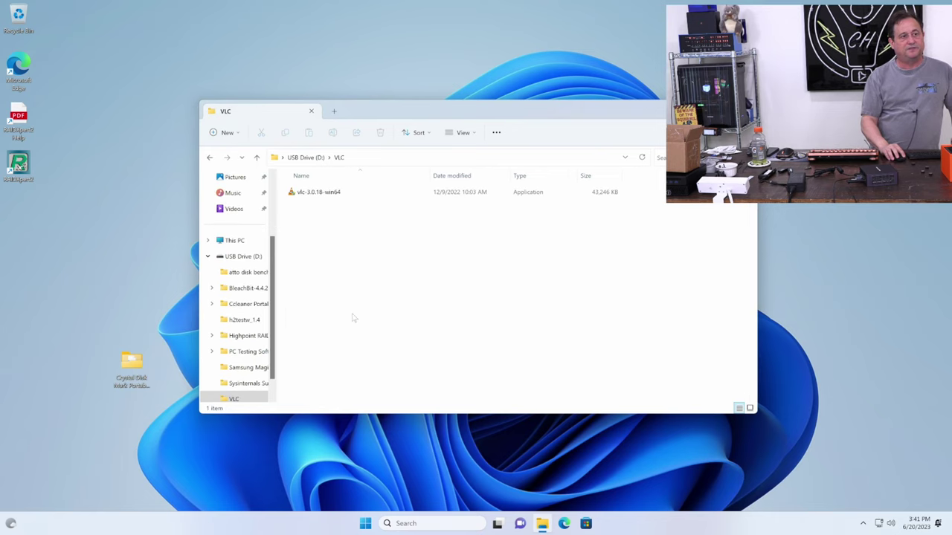
double_click(297, 193)
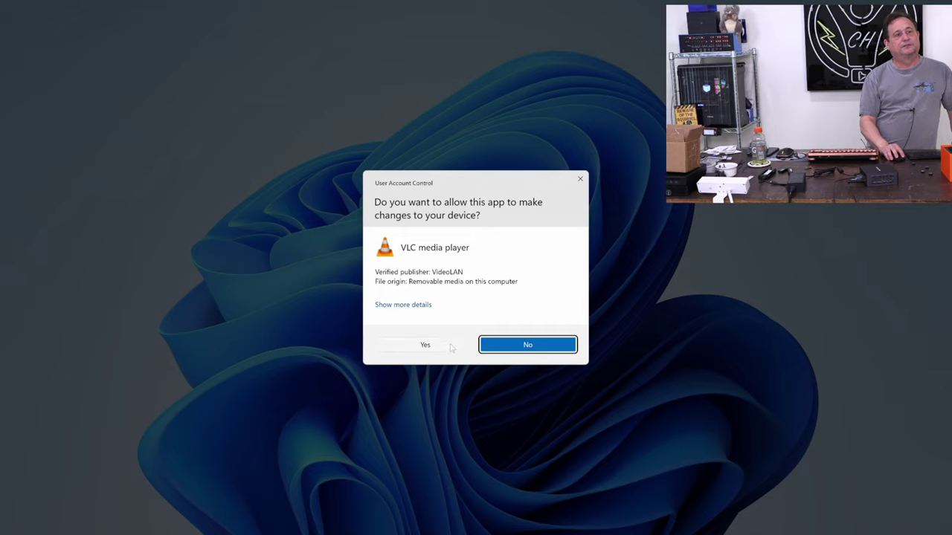
click(450, 347)
click(479, 283)
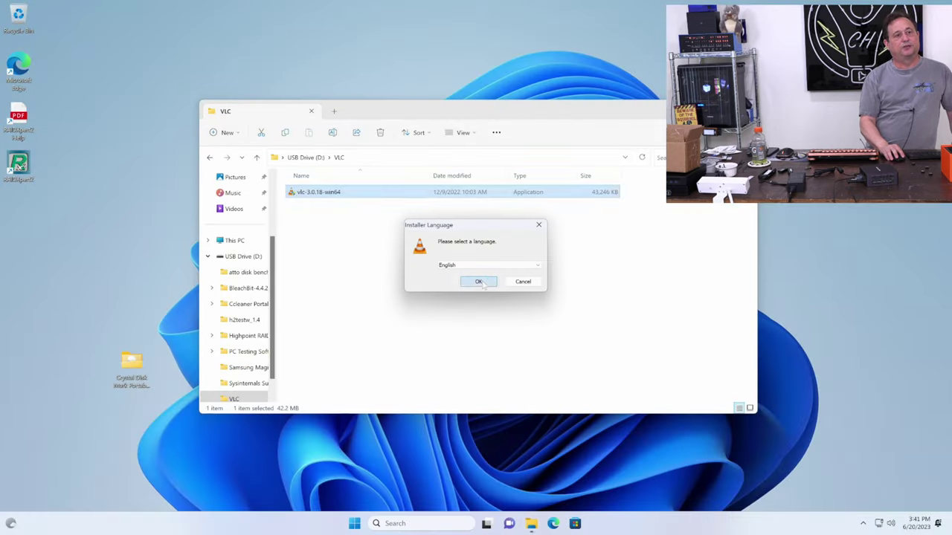
click(529, 336)
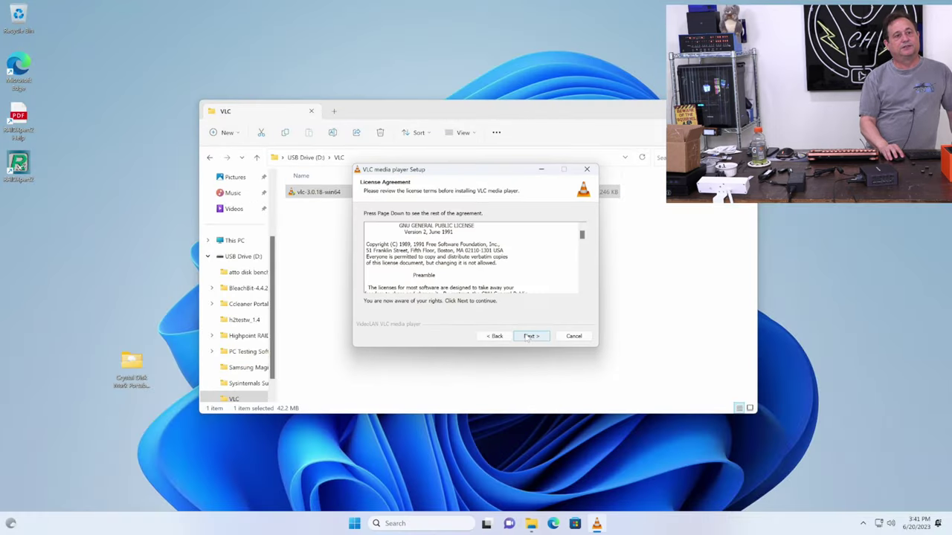
click(529, 336)
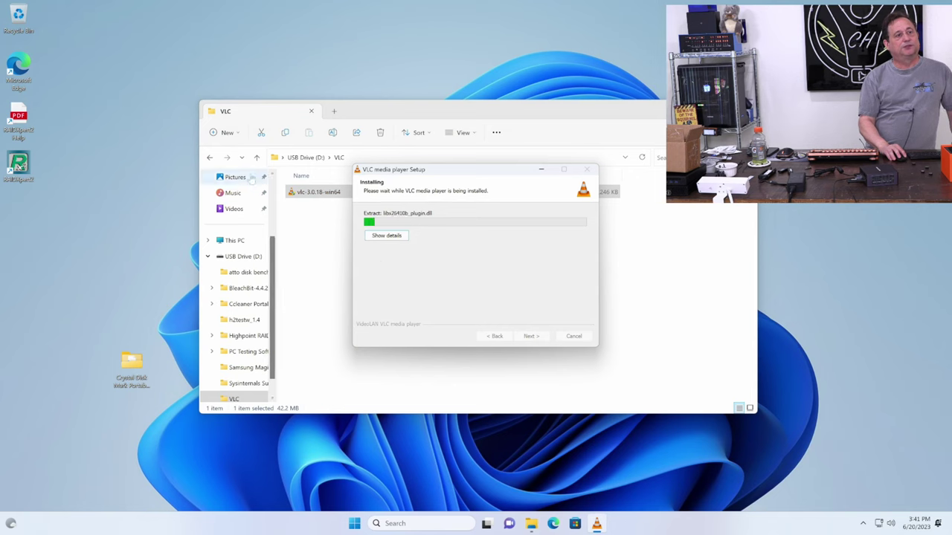
Copy the Uncle Carey's Windows 10 Optimizer application from the root of the USB drive to the desktop
click(209, 157)
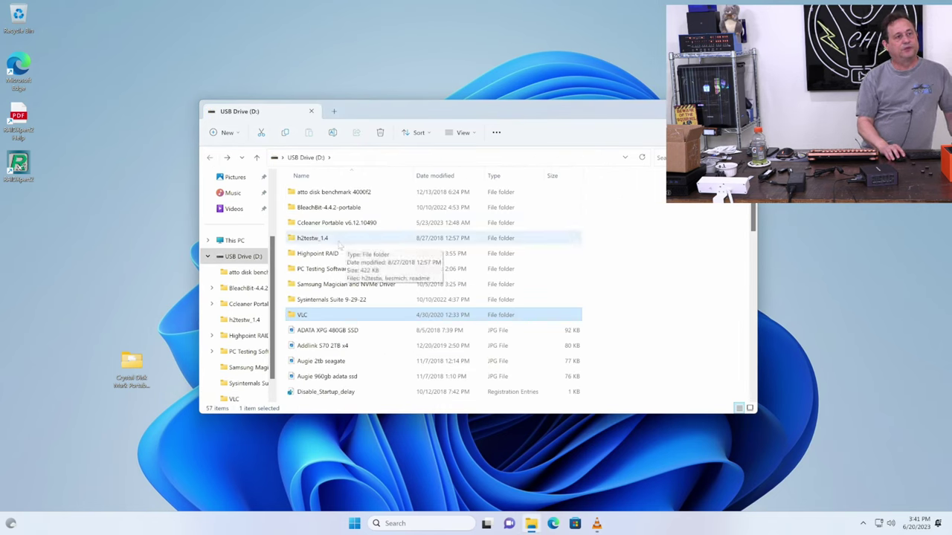
scroll(397, 334, down, 10)
scroll(398, 334, down, 4)
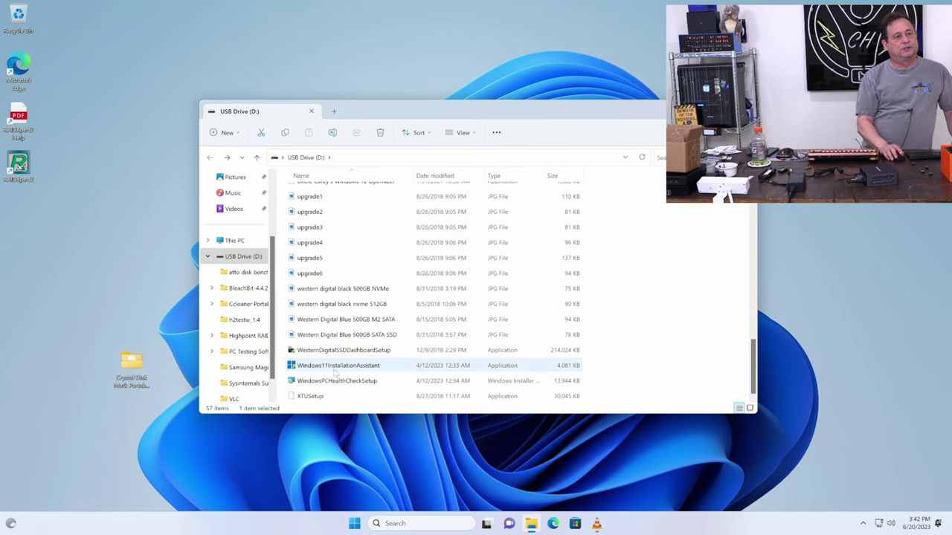
scroll(342, 357, up, 3)
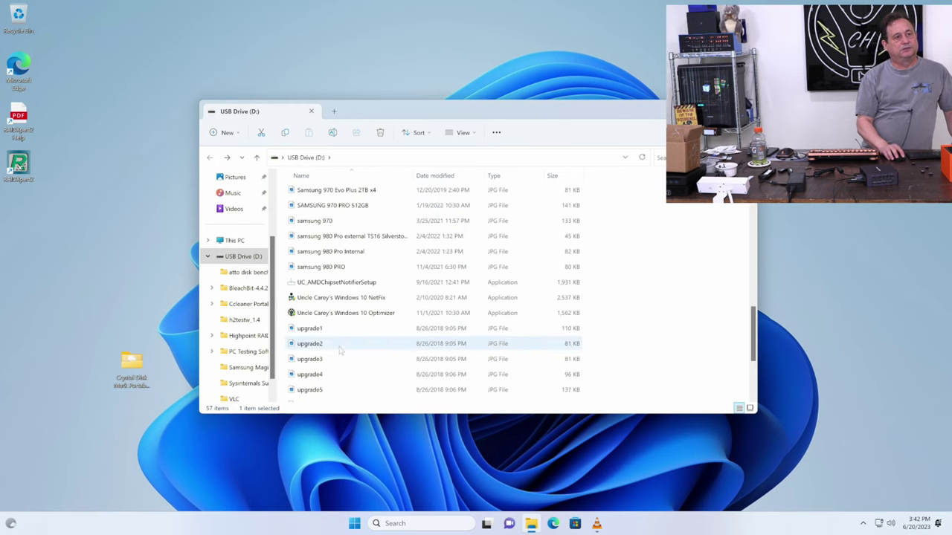
drag(363, 316, 96, 260)
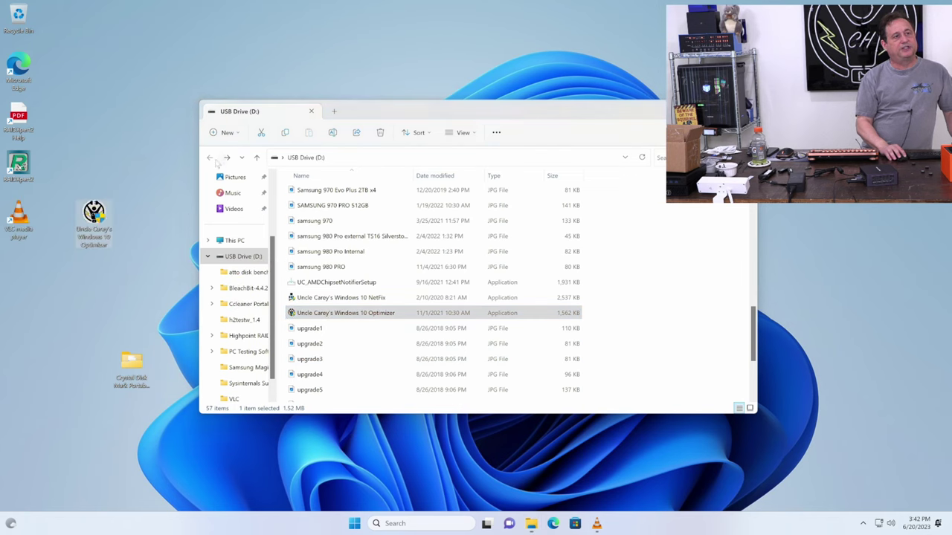
Copy the cpu-z_2.06-en and hwi_746 folders from PC Testing Software on the USB drive to the desktop
scroll(224, 212, up, 2)
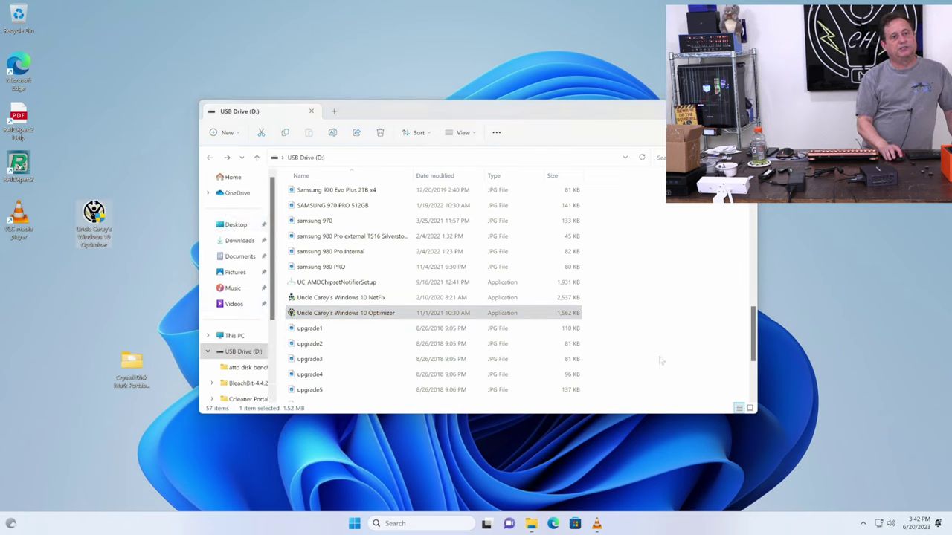
mouse_move(753, 335)
mouse_down()
mouse_move(752, 219)
mouse_move(753, 335)
mouse_up()
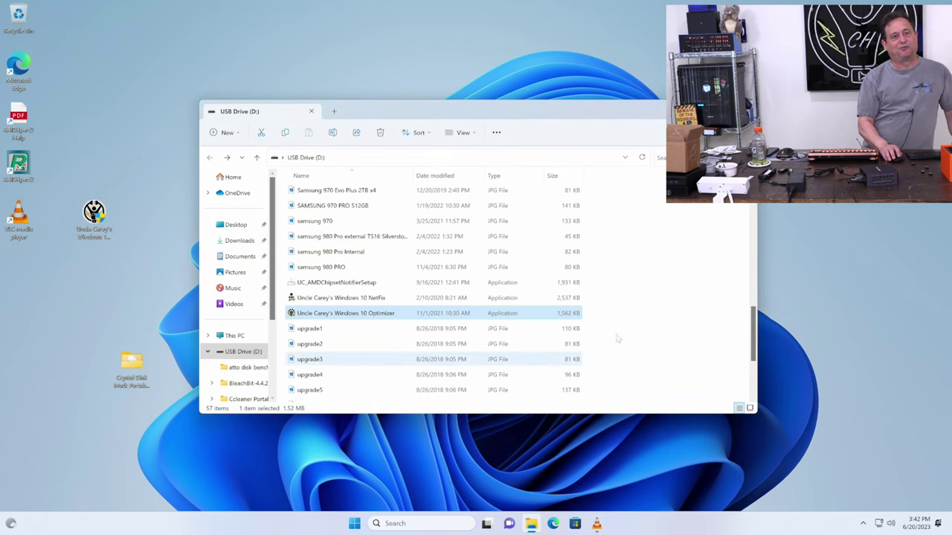
drag(752, 348, 748, 201)
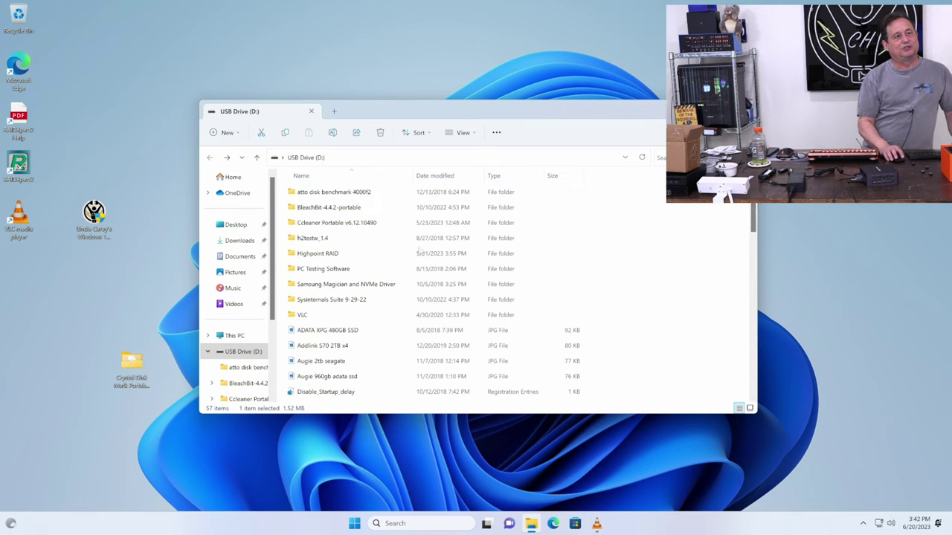
double_click(346, 268)
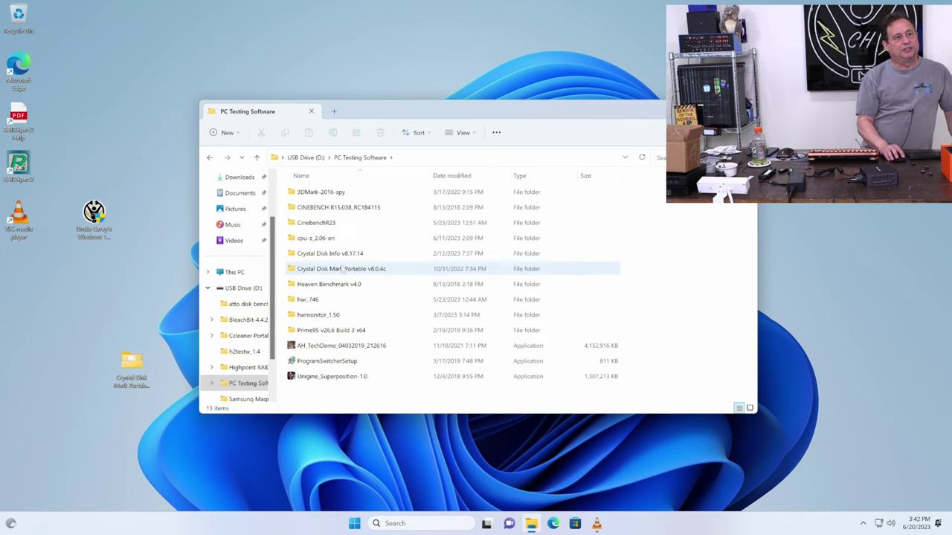
drag(327, 237, 100, 286)
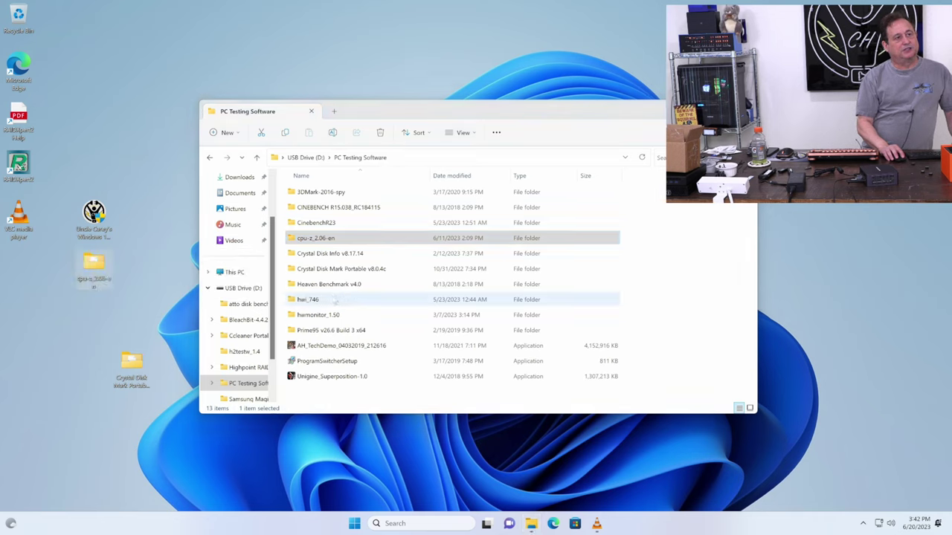
click(318, 316)
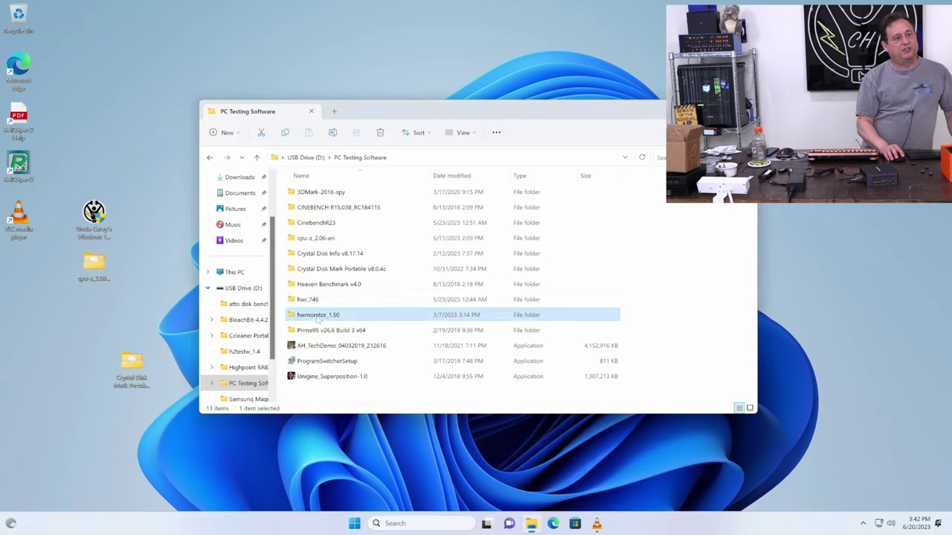
drag(307, 299, 74, 346)
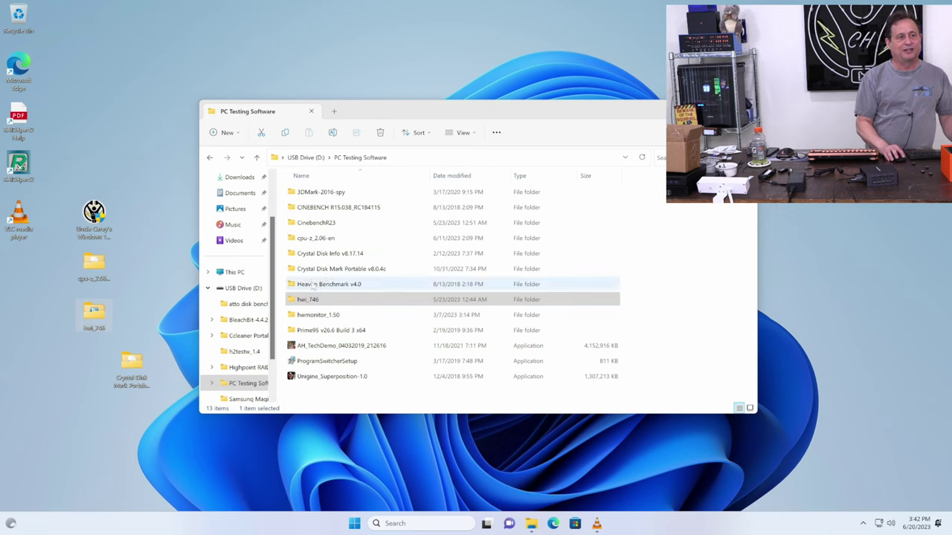
Copy the Crystal Disk Info v8.17.14 and Prime95 v26.6 Build 3 x64 folders to the desktop
drag(331, 262, 24, 444)
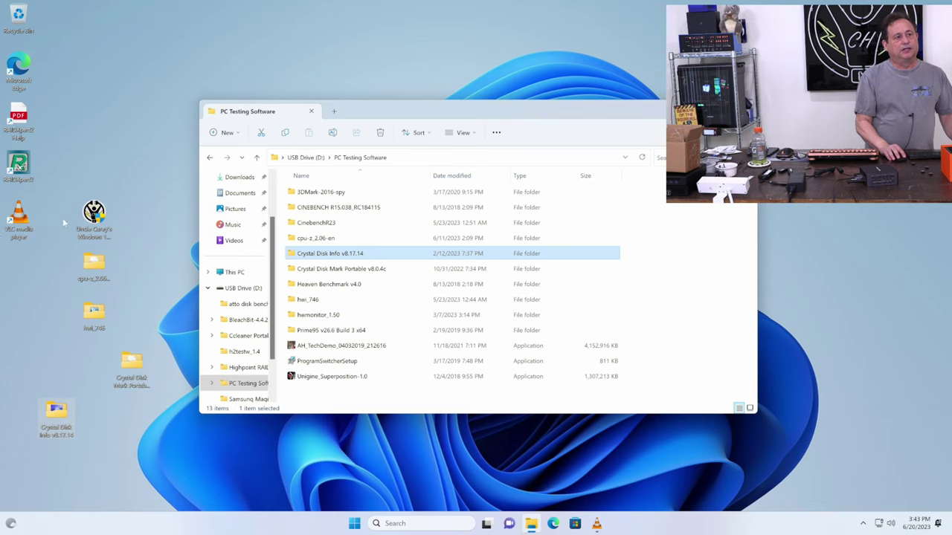
click(96, 166)
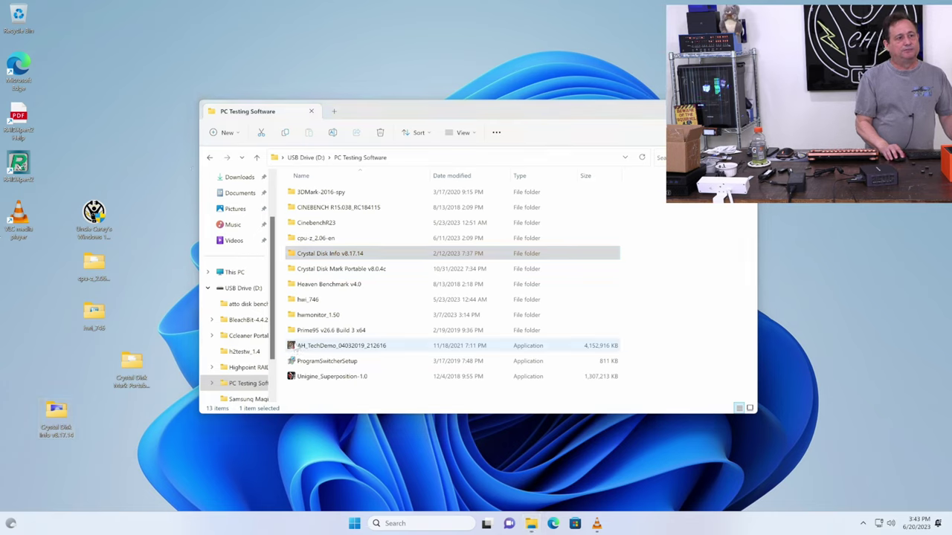
drag(327, 332, 46, 349)
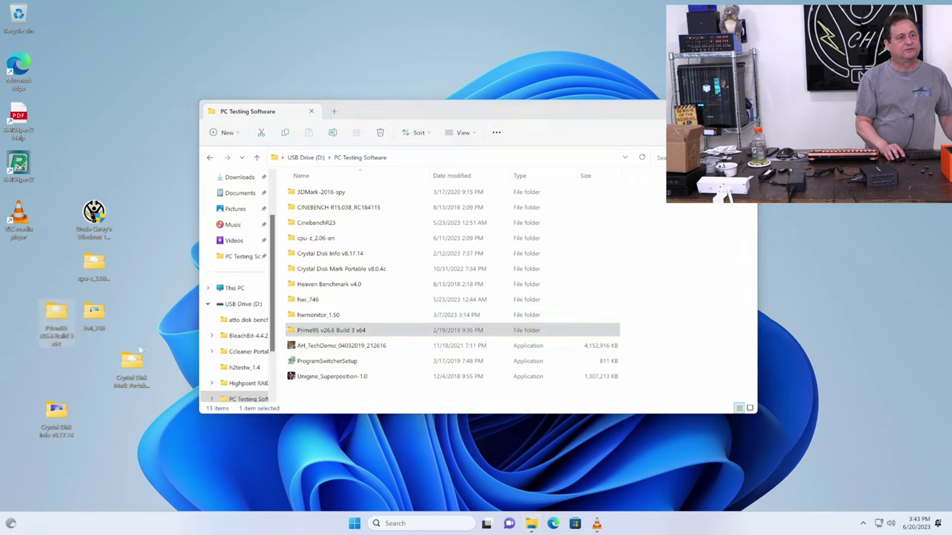
click(96, 382)
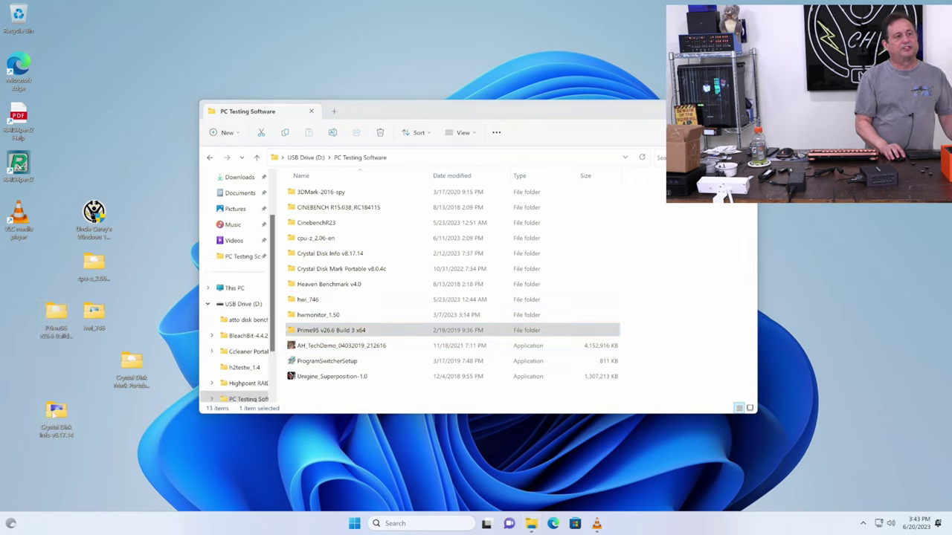
Run DiskInfo64 from the desktop's Crystal Disk Info v8.17.14 folder, close the folder windows, check the listed drive's health, and close the program
double_click(58, 413)
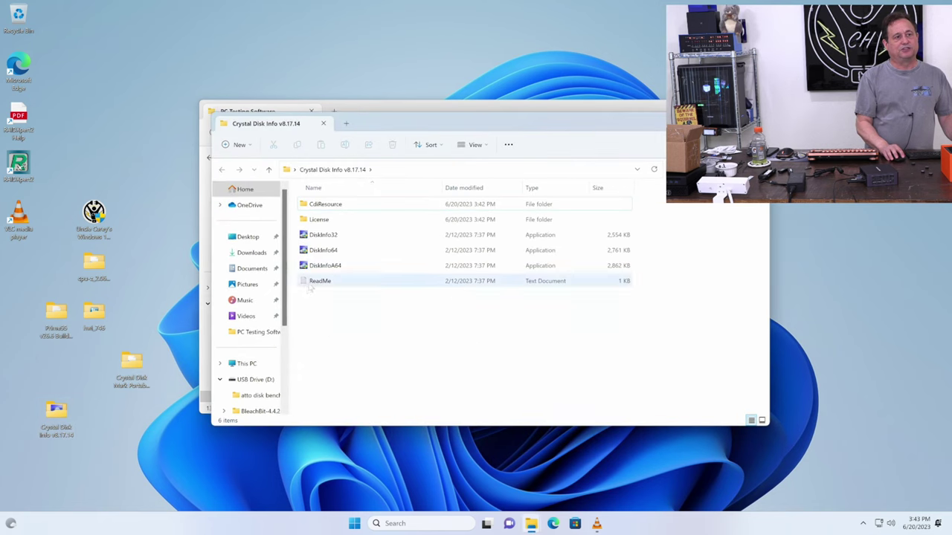
double_click(321, 250)
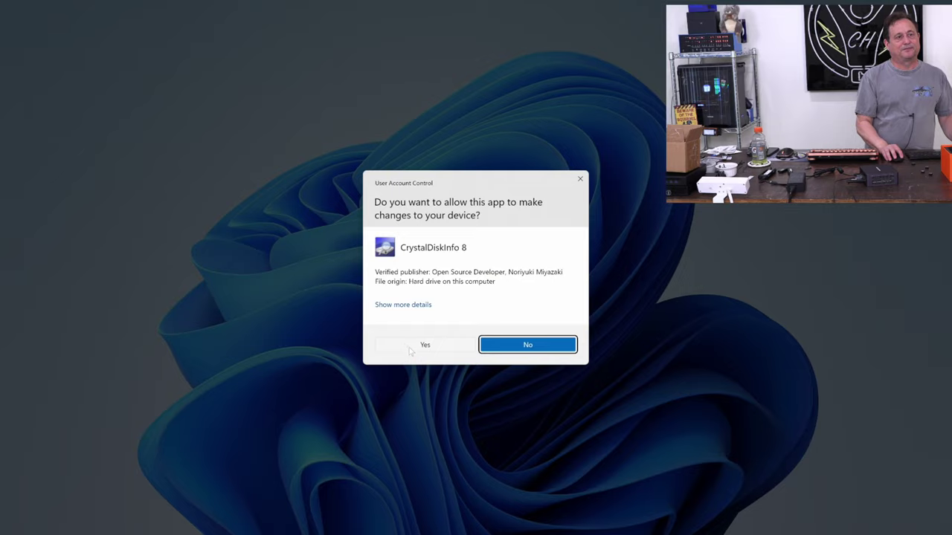
click(416, 347)
key(ctrl+w)
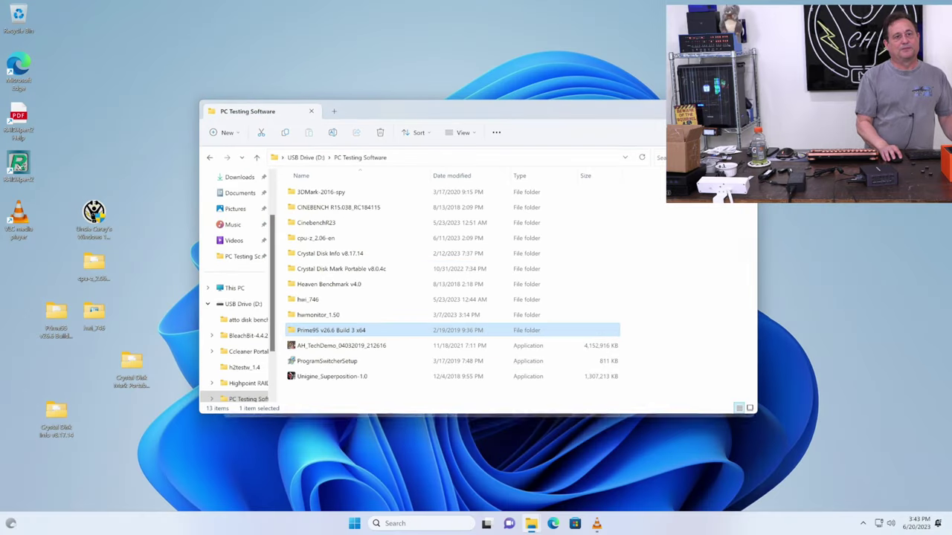
key(ctrl+w)
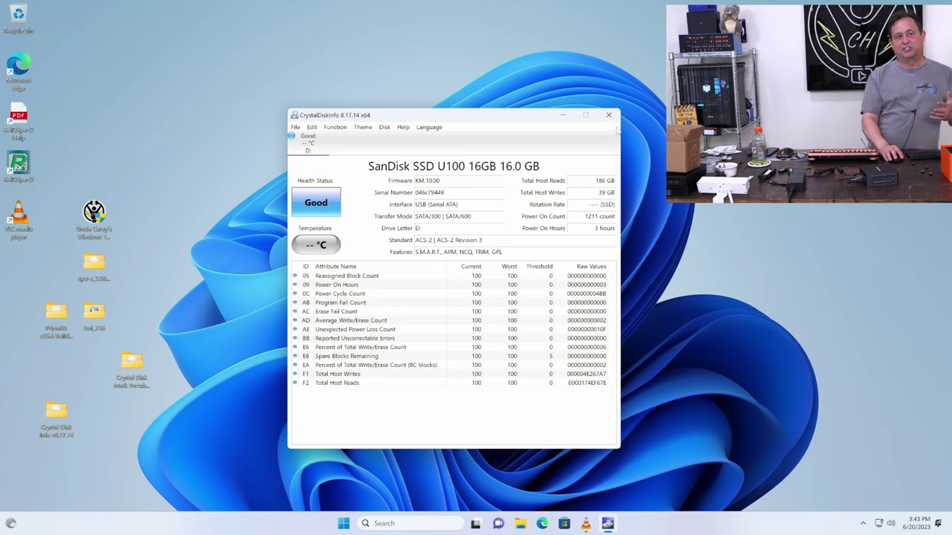
click(611, 119)
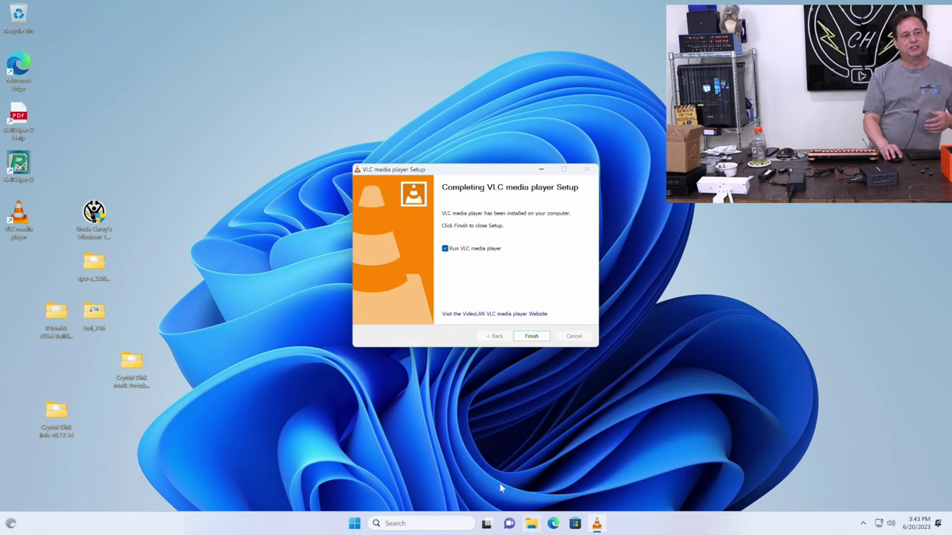
Finish the VLC media player setup, accept its default network access policy, and close the player
click(530, 336)
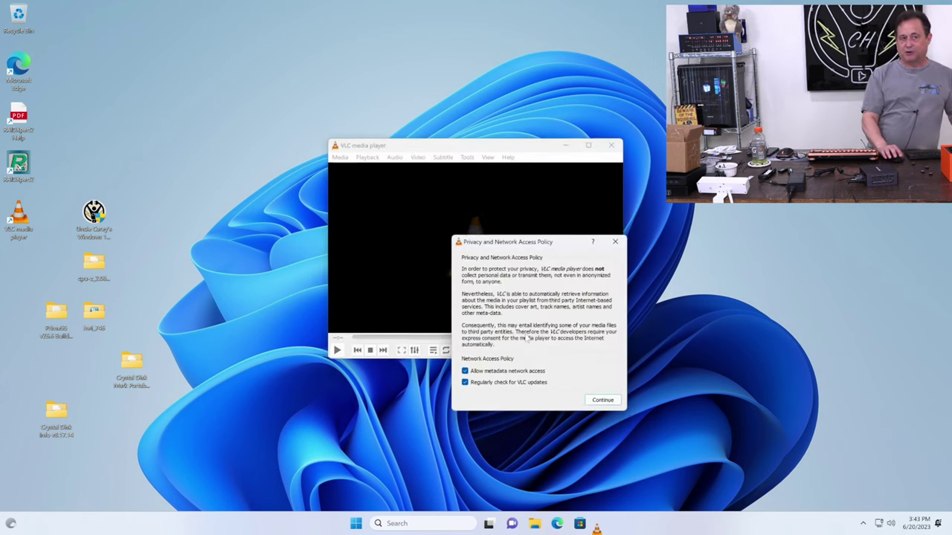
click(611, 404)
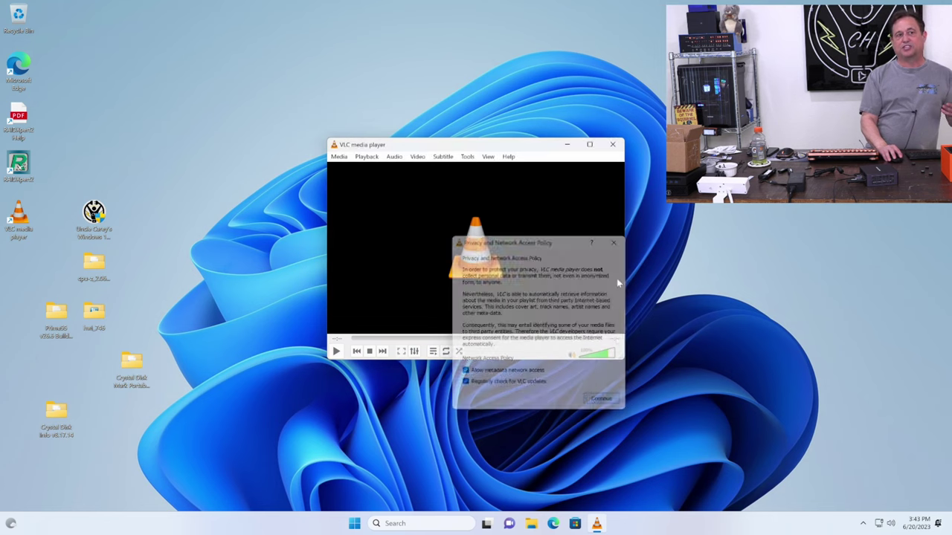
click(614, 148)
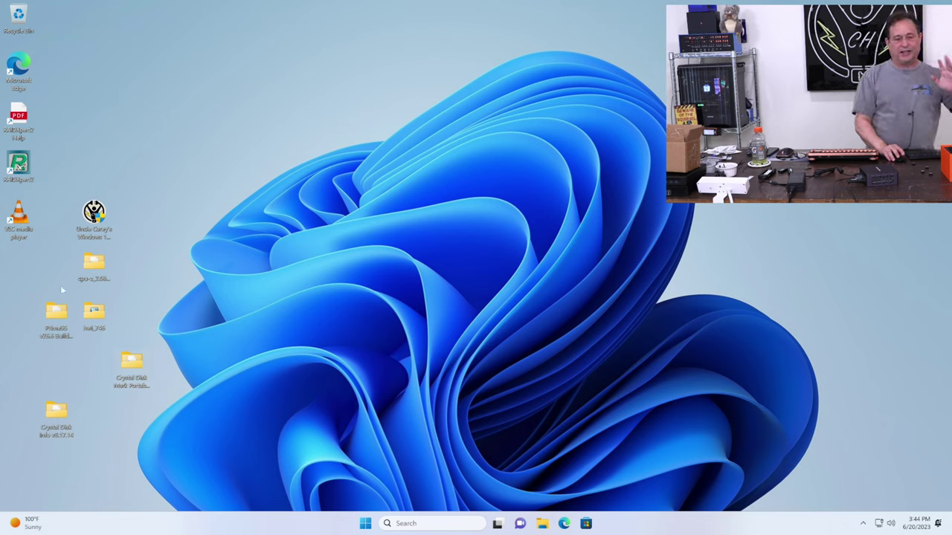
Run Uncle Carey's Windows 10 Optimizer from the desktop with administrator permission, apply all optimizations, and restart the computer
double_click(94, 214)
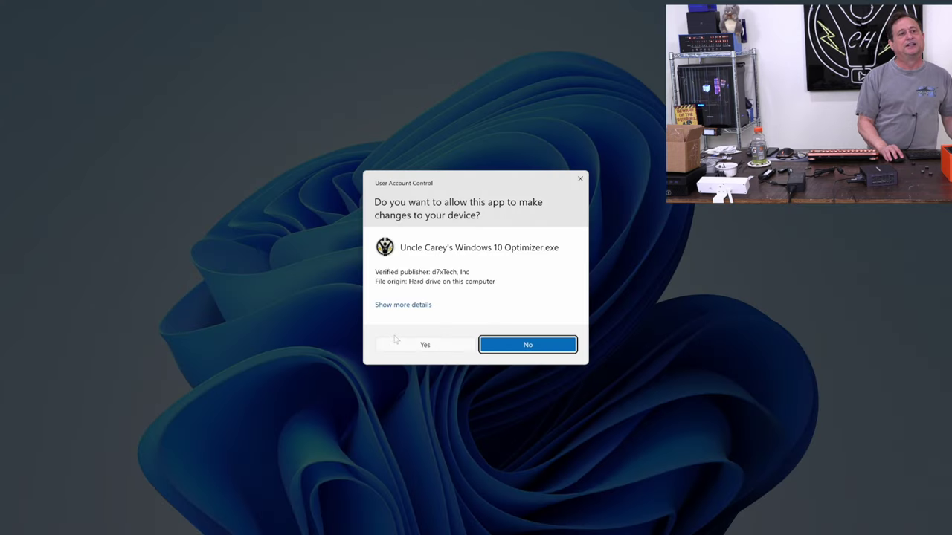
click(412, 343)
click(293, 272)
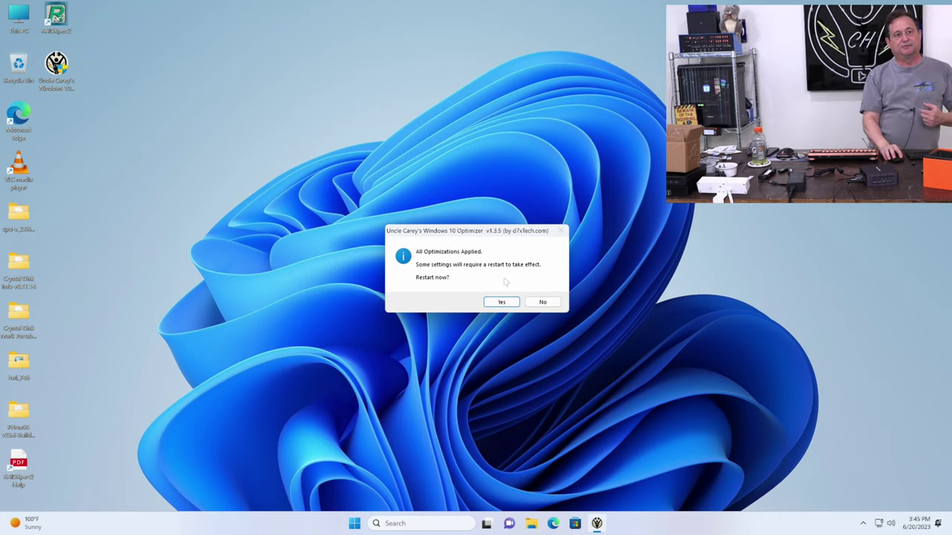
click(505, 301)
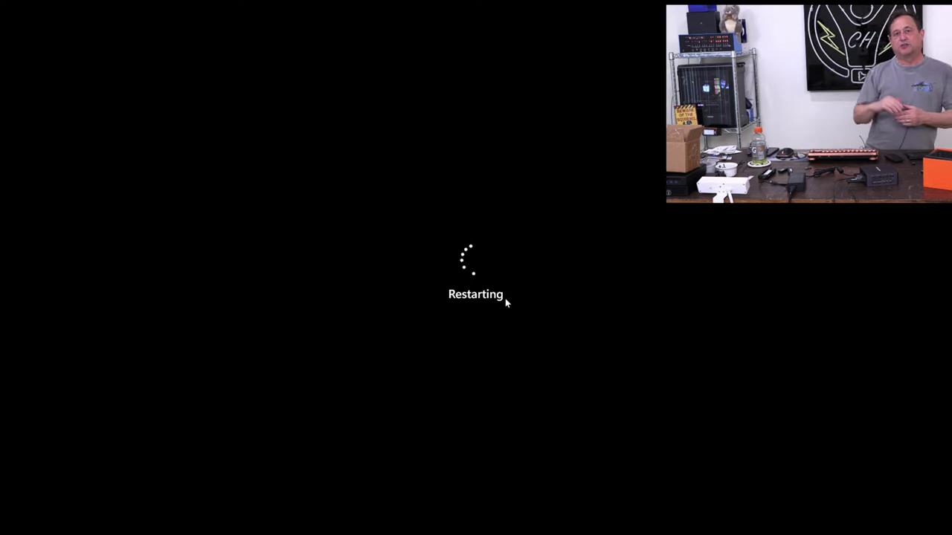
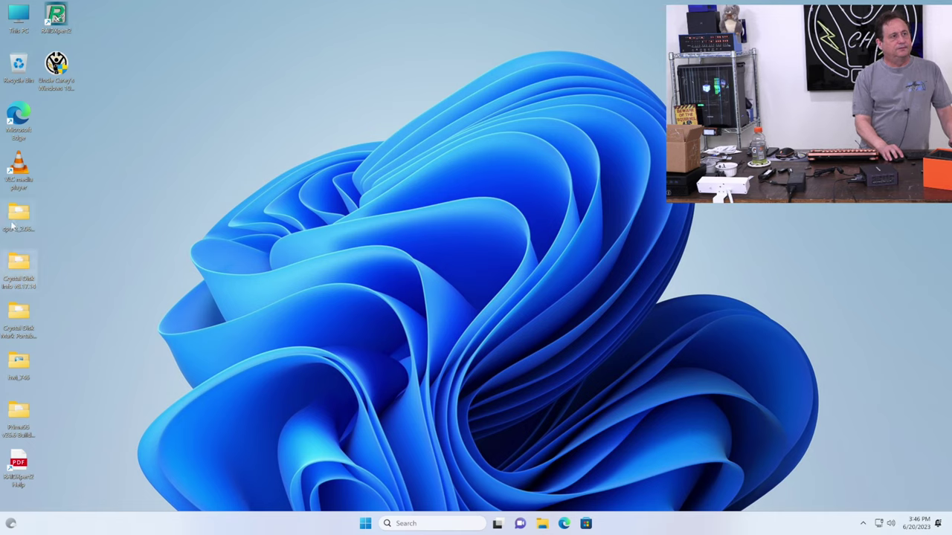
Launch DiskMark64.exe from the Crystal Disk Mark Portable v8.0.4c folder, start all tests on drive C:, and clear the folder window away
double_click(20, 315)
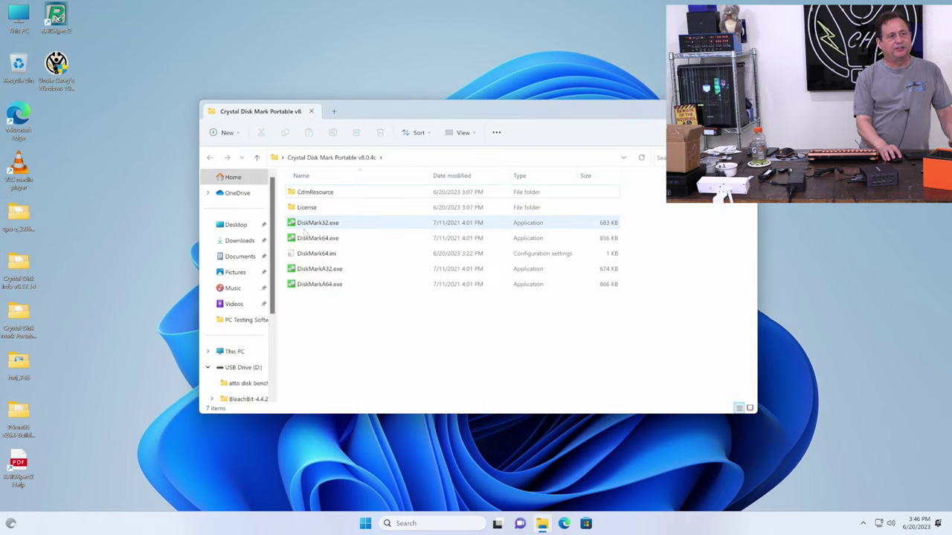
double_click(309, 238)
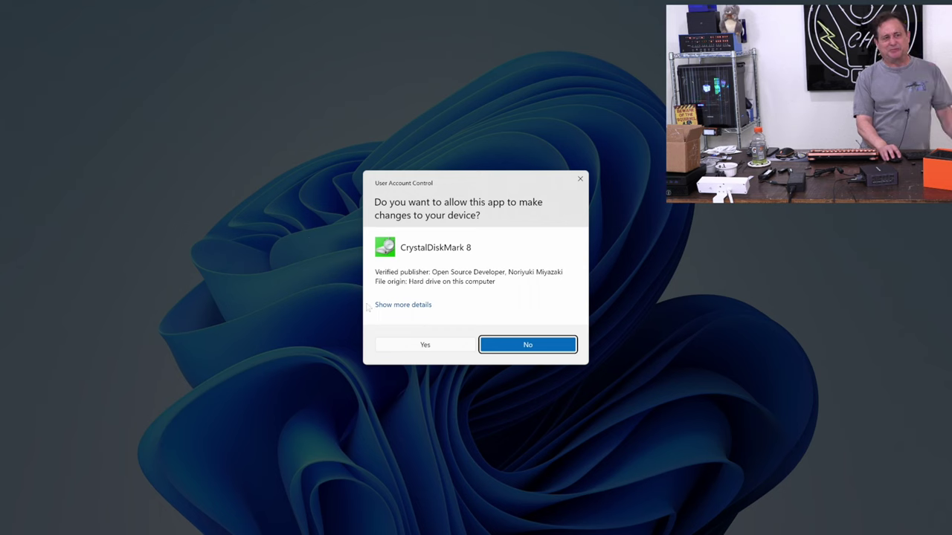
click(418, 348)
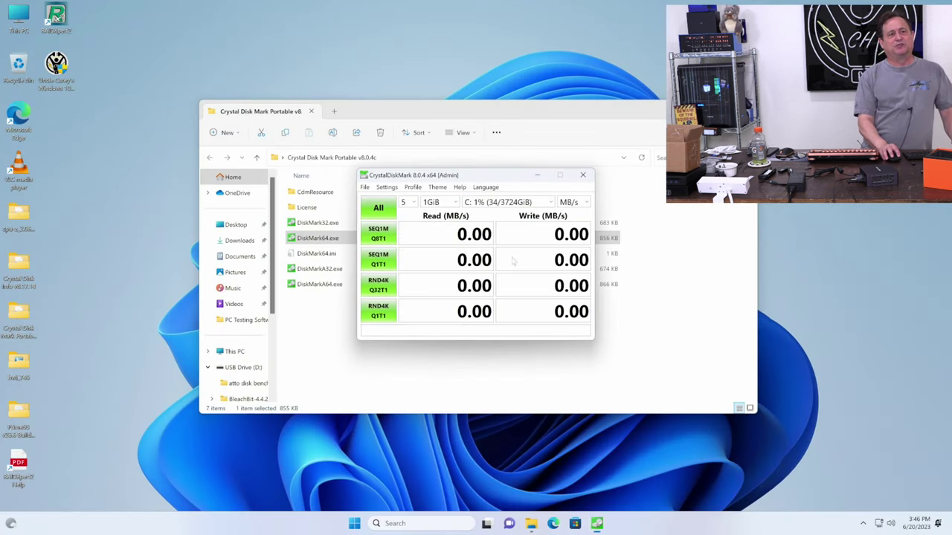
click(378, 208)
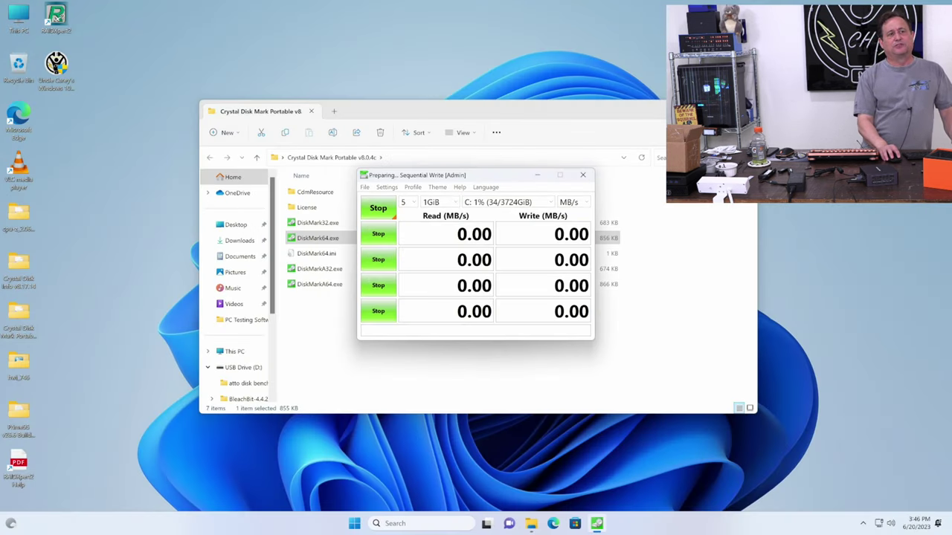
click(530, 523)
click(531, 524)
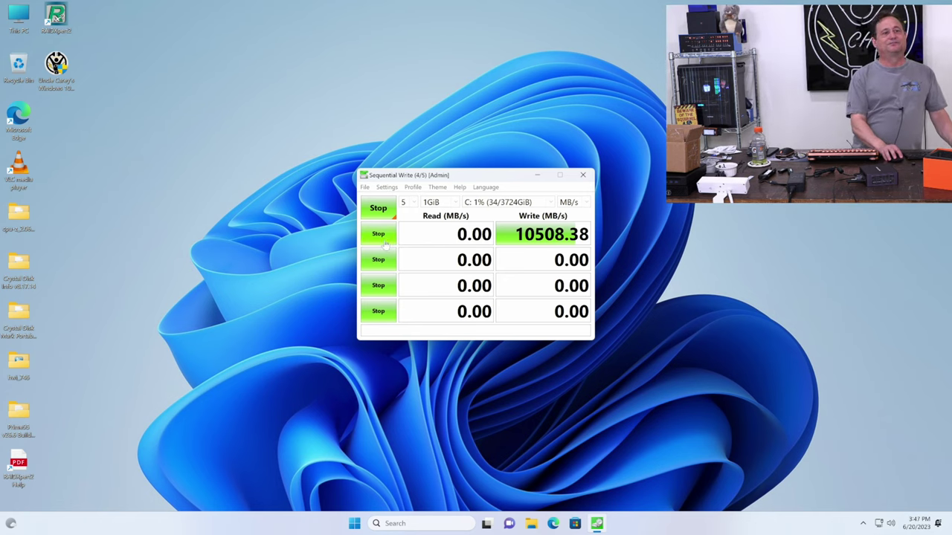
Stop the write-only benchmark, switch the test mode to Read&Write [+Mix], and run all the tests again
click(437, 186)
click(422, 191)
click(412, 187)
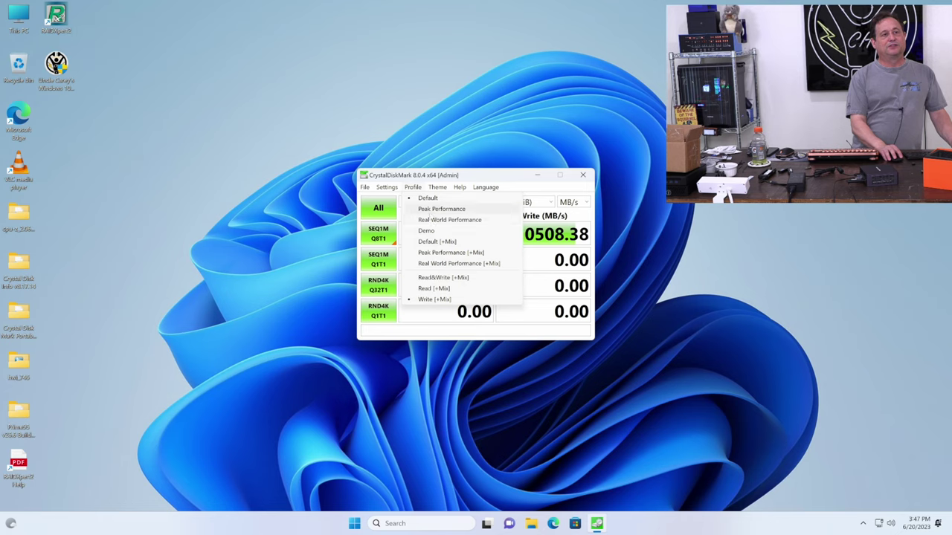
click(461, 278)
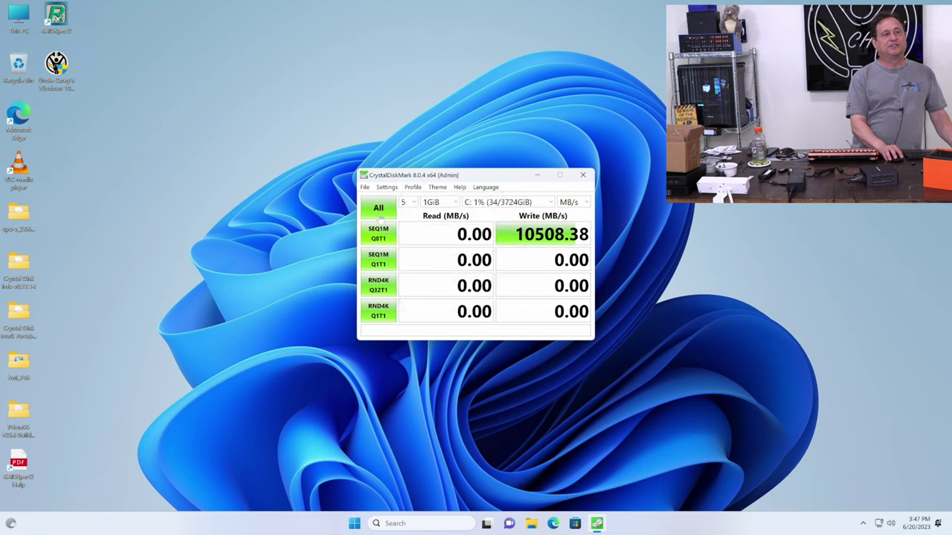
click(380, 211)
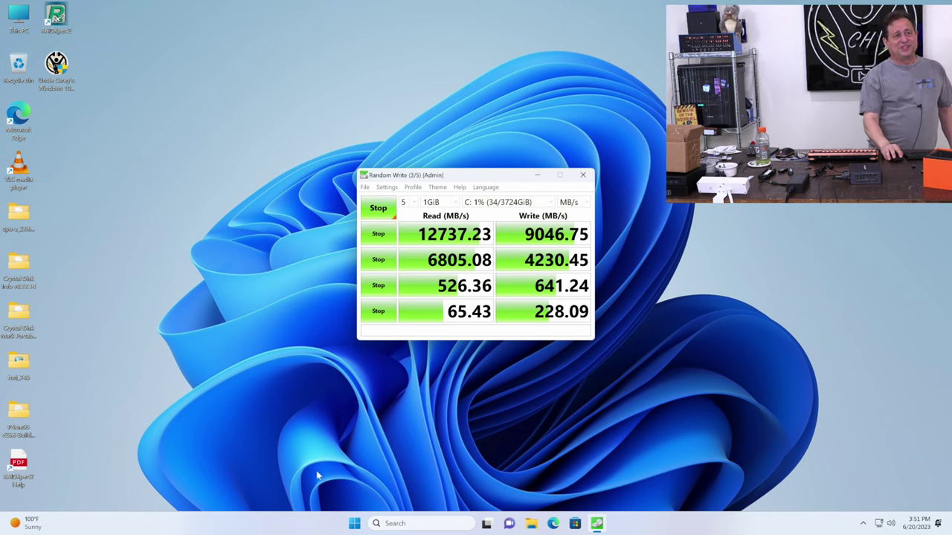
Launch HWiNFO64.exe from the desktop's hwi_746 folder with administrator permission, start monitoring, and dismiss the update offer
double_click(18, 369)
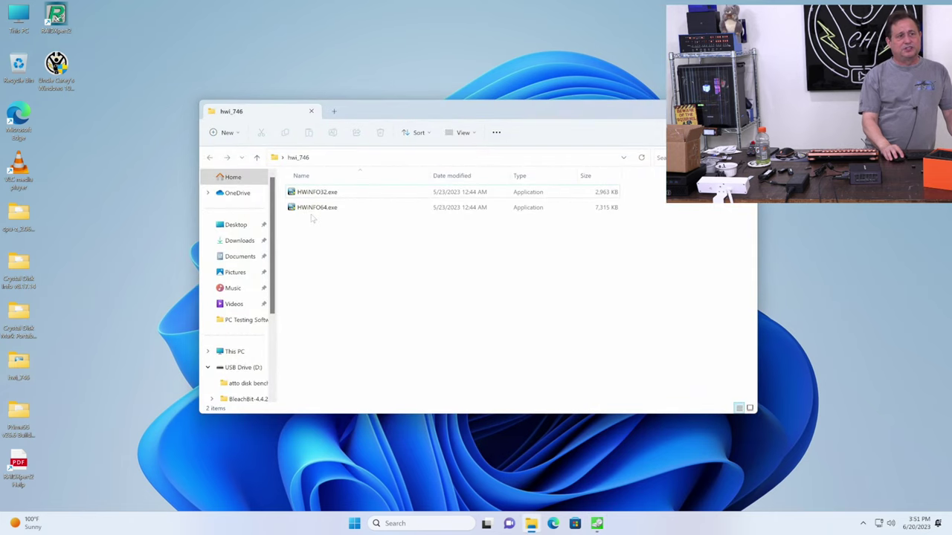
double_click(313, 210)
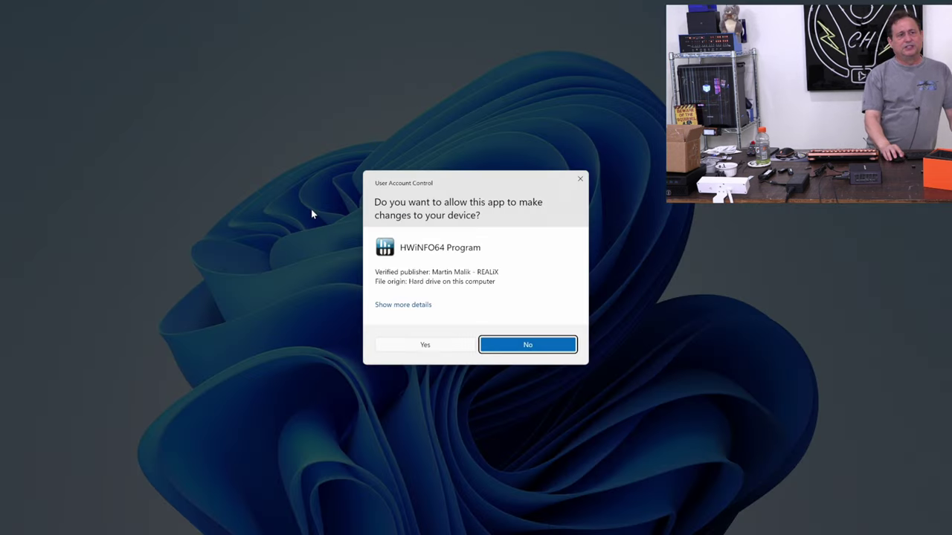
click(445, 346)
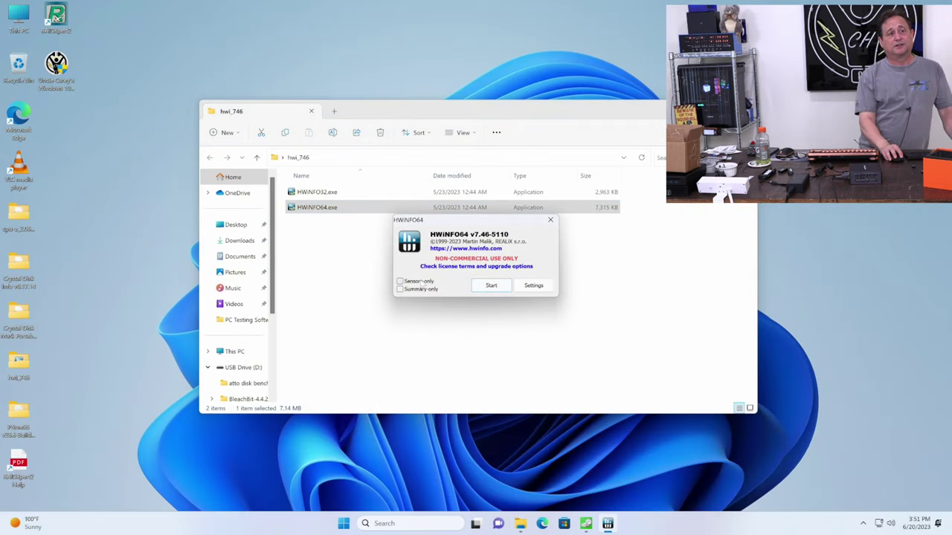
click(490, 285)
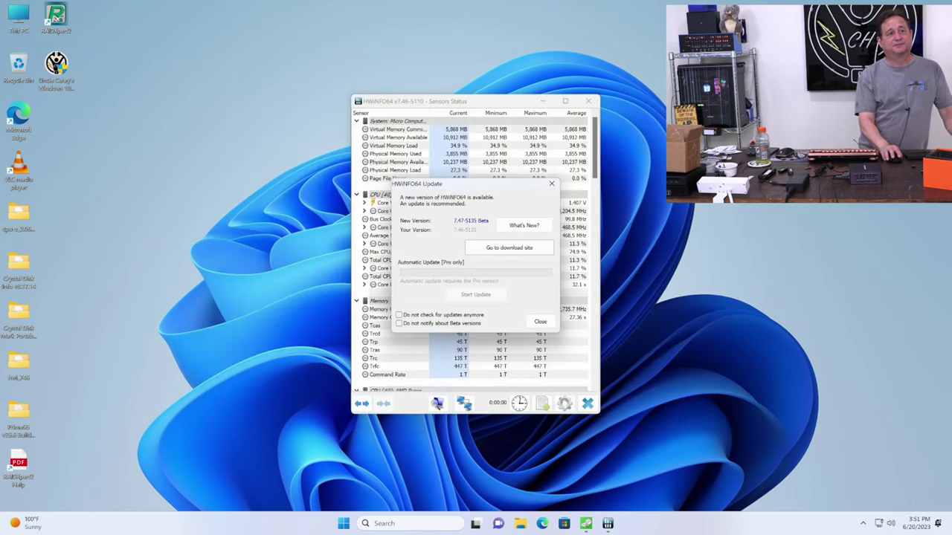
click(536, 321)
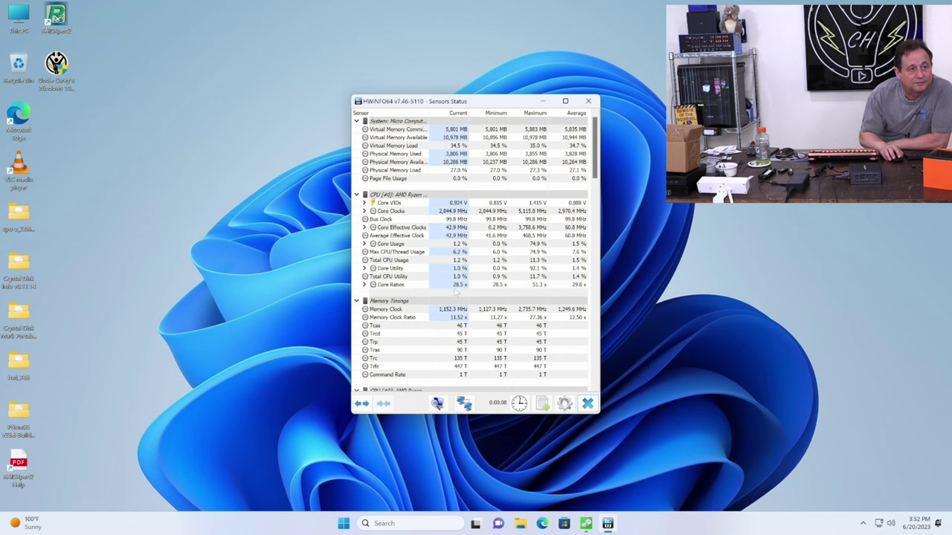
Examine the HWiNFO64 sensor readings for the CPU, memory, drives, GPU and network adapters
scroll(454, 293, down, 1)
scroll(452, 293, down, 2)
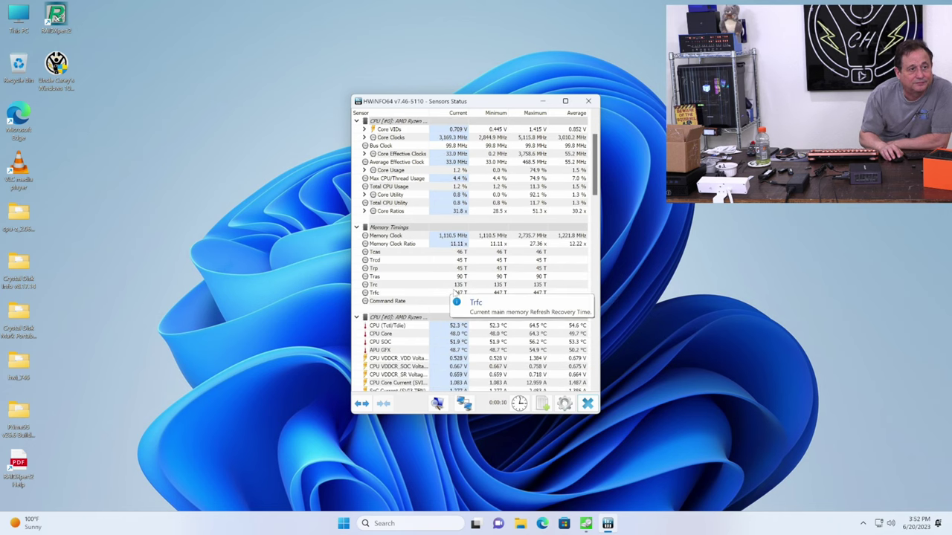
scroll(453, 293, down, 10)
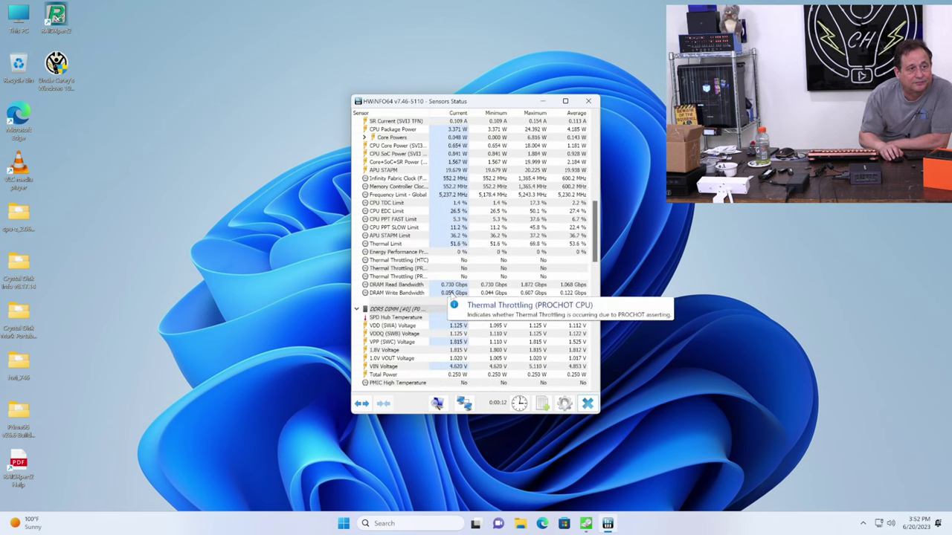
scroll(450, 295, down, 1)
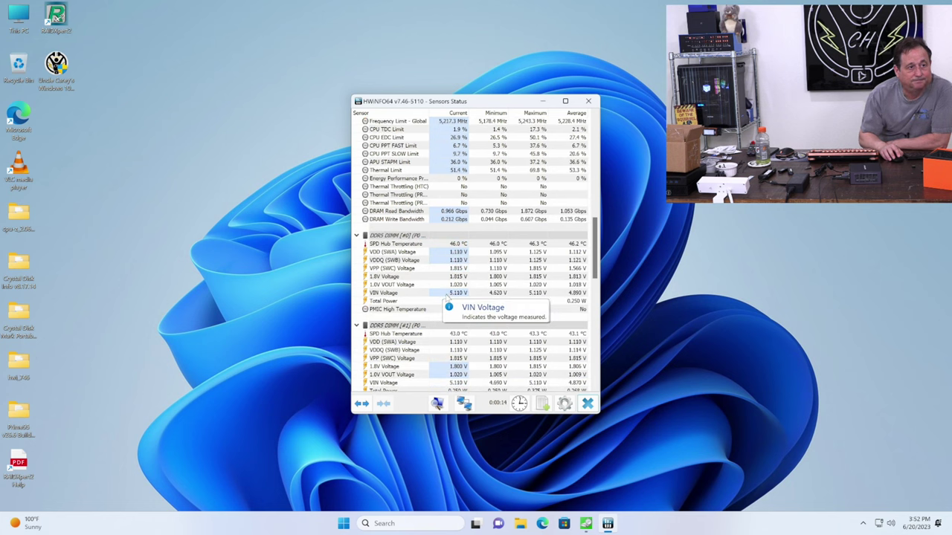
scroll(444, 299, down, 5)
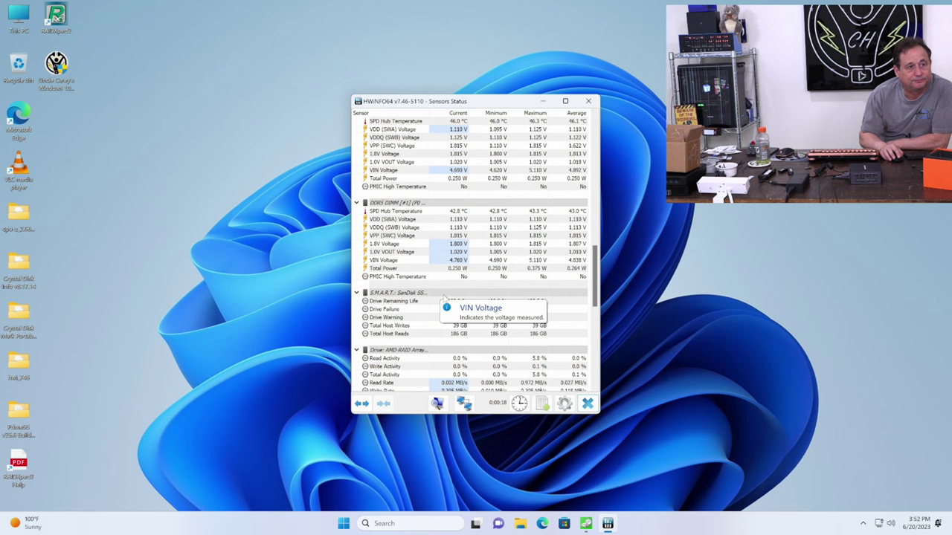
scroll(444, 298, down, 2)
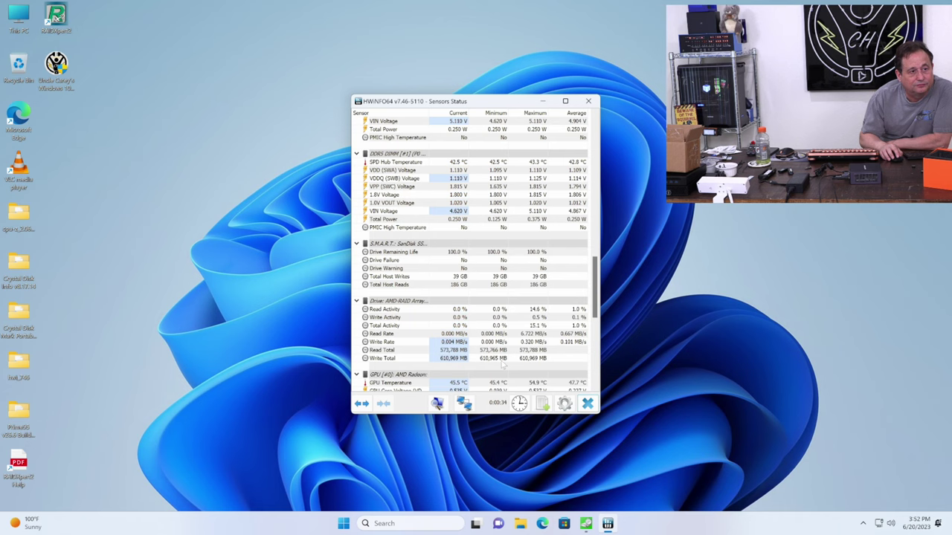
scroll(523, 342, down, 2)
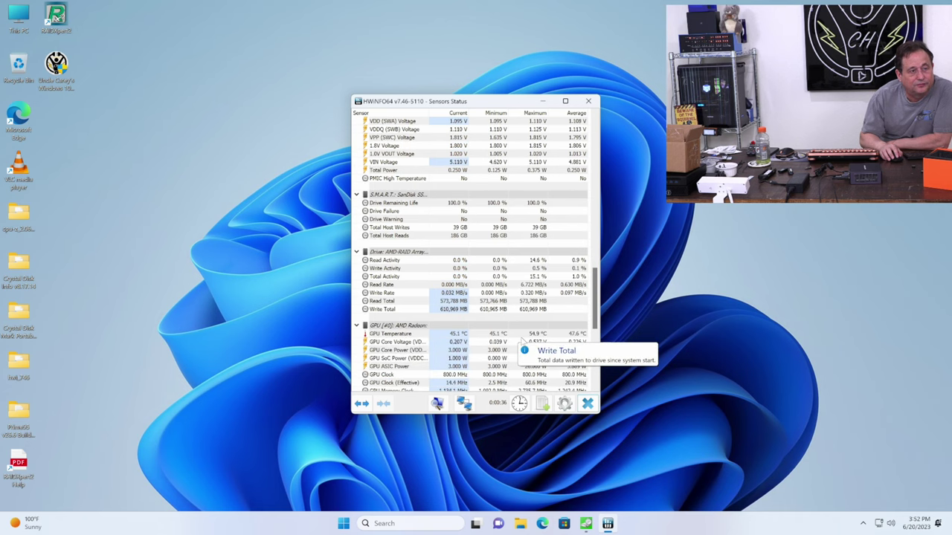
scroll(523, 342, down, 4)
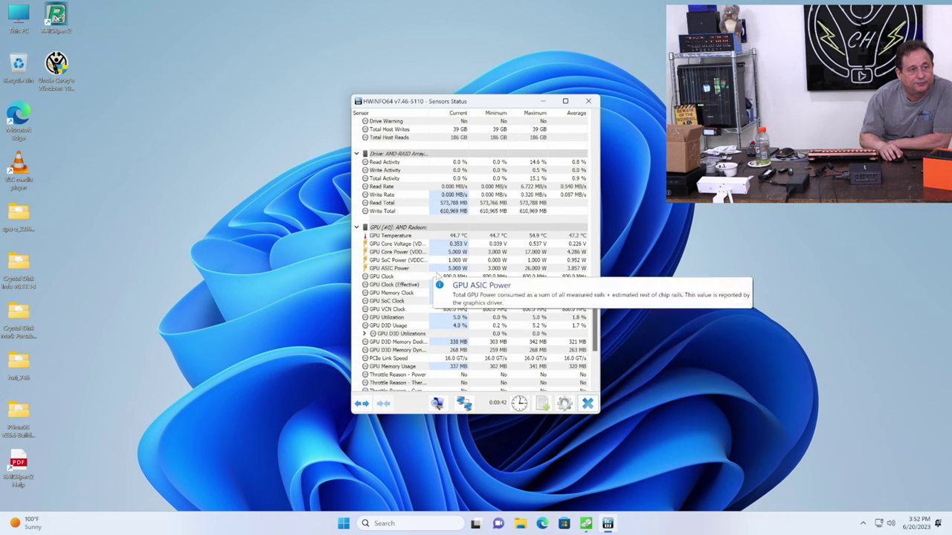
scroll(437, 298, down, 2)
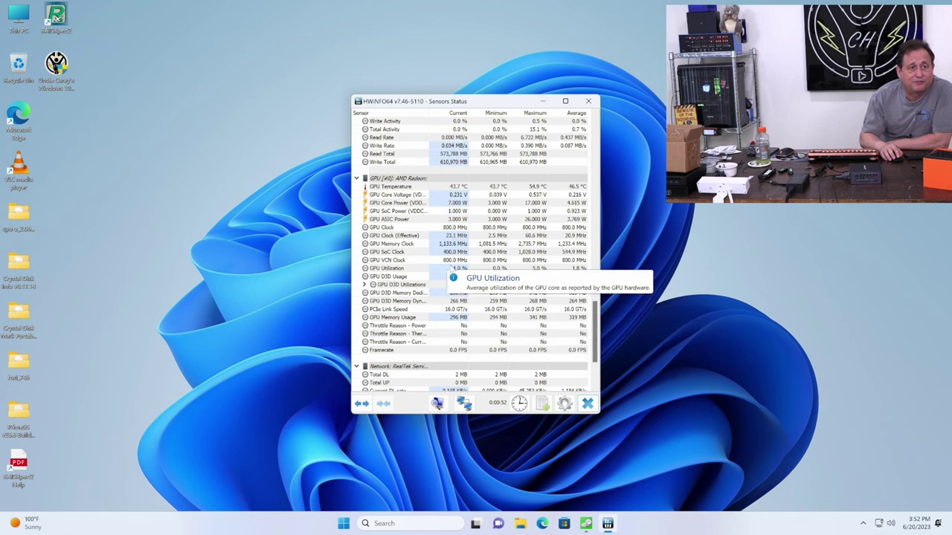
scroll(452, 271, down, 4)
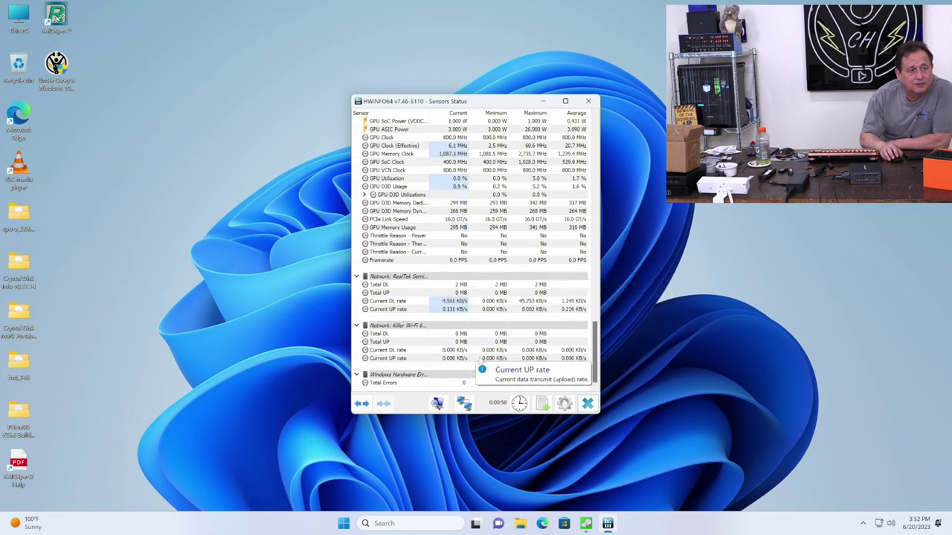
scroll(481, 360, up, 8)
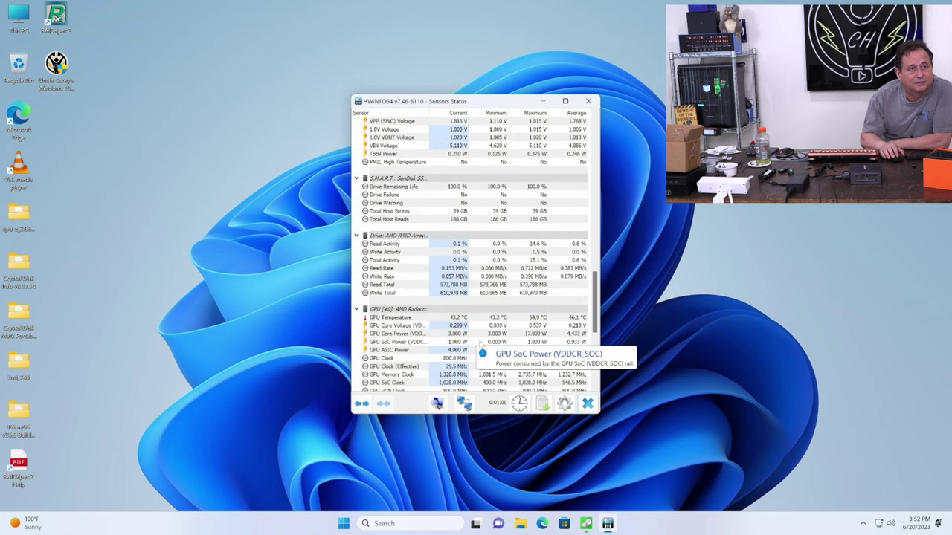
Expand Core Clocks in the CPU sensor section and examine the individual P-core clock speeds and memory timings
scroll(487, 216, up, 10)
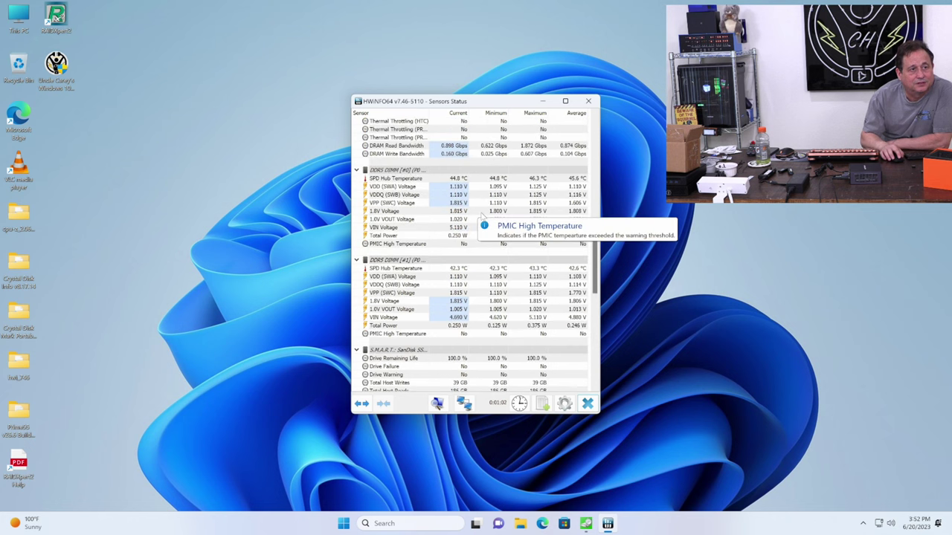
scroll(480, 215, up, 12)
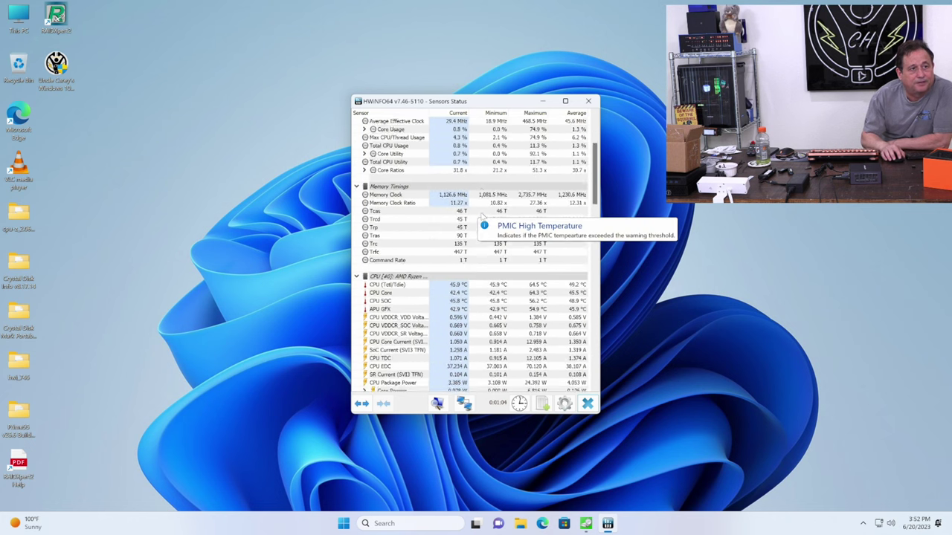
scroll(481, 216, up, 4)
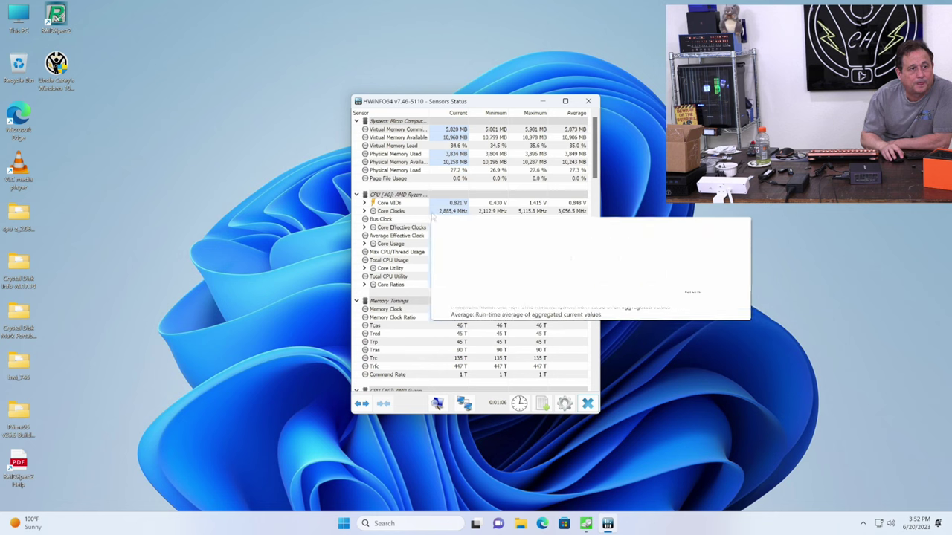
click(365, 211)
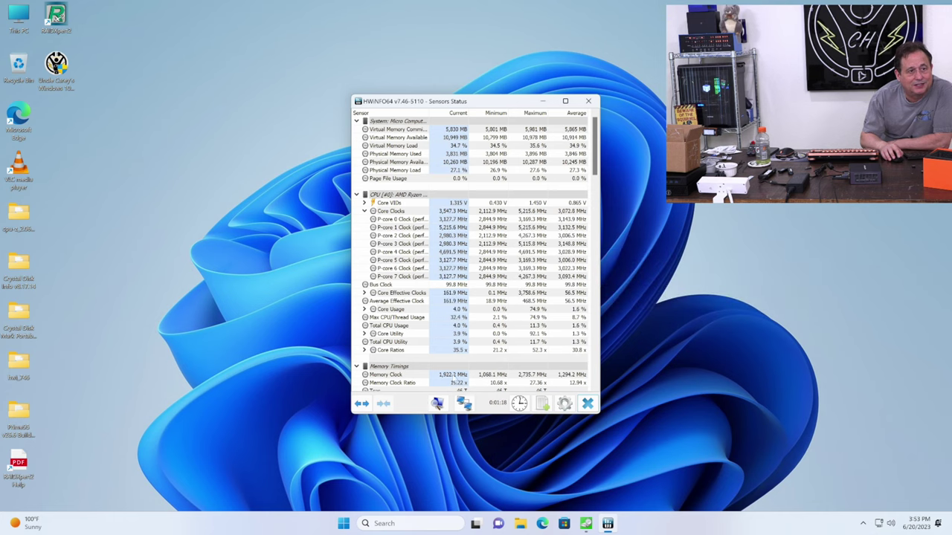
mouse_move(449, 294)
scroll(449, 294, down, 5)
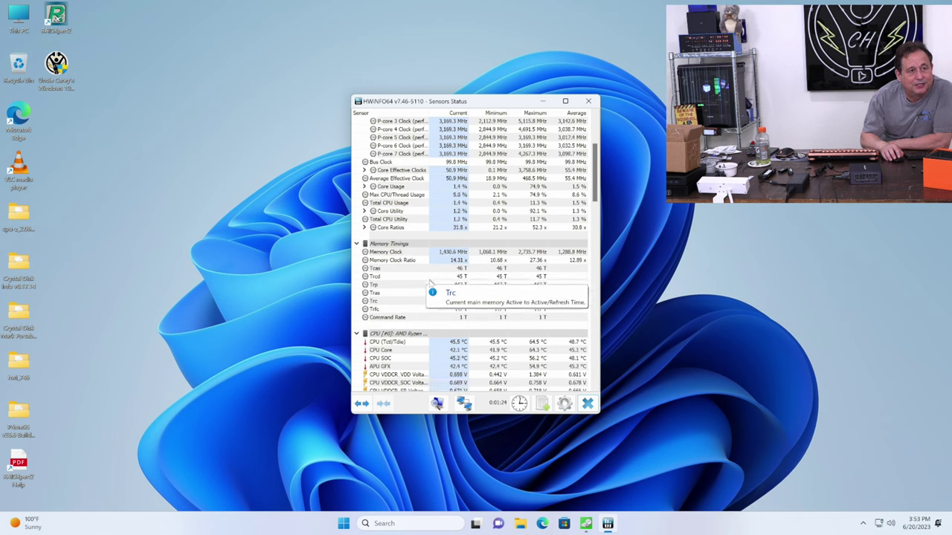
scroll(430, 284, down, 1)
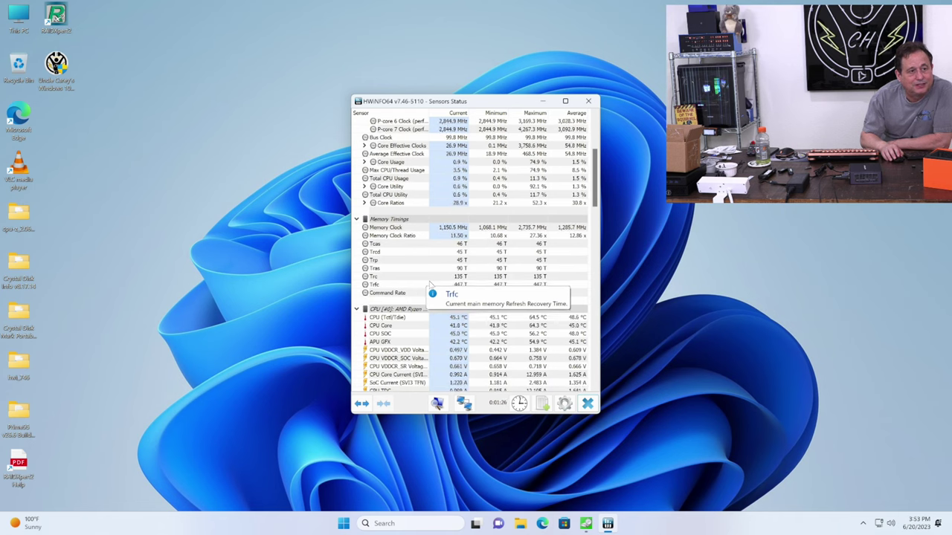
scroll(429, 284, up, 5)
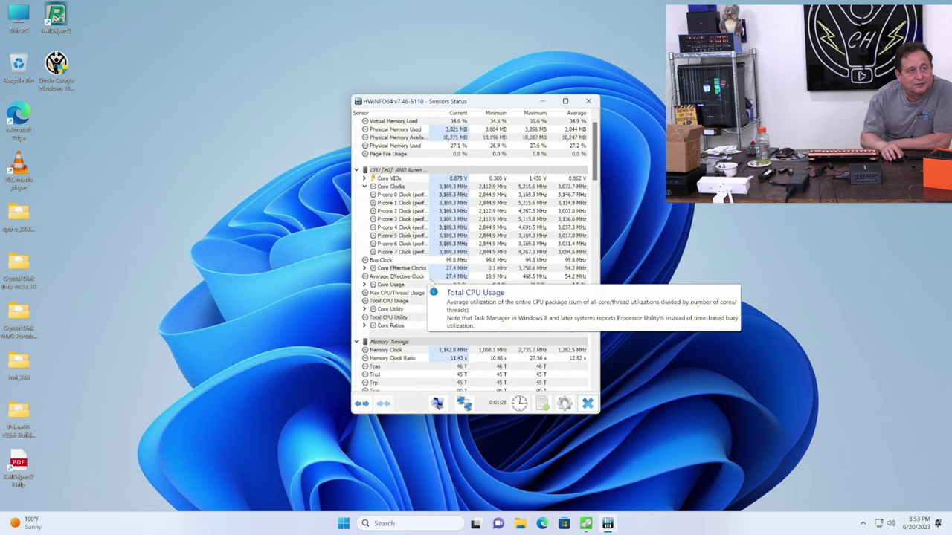
scroll(431, 282, up, 1)
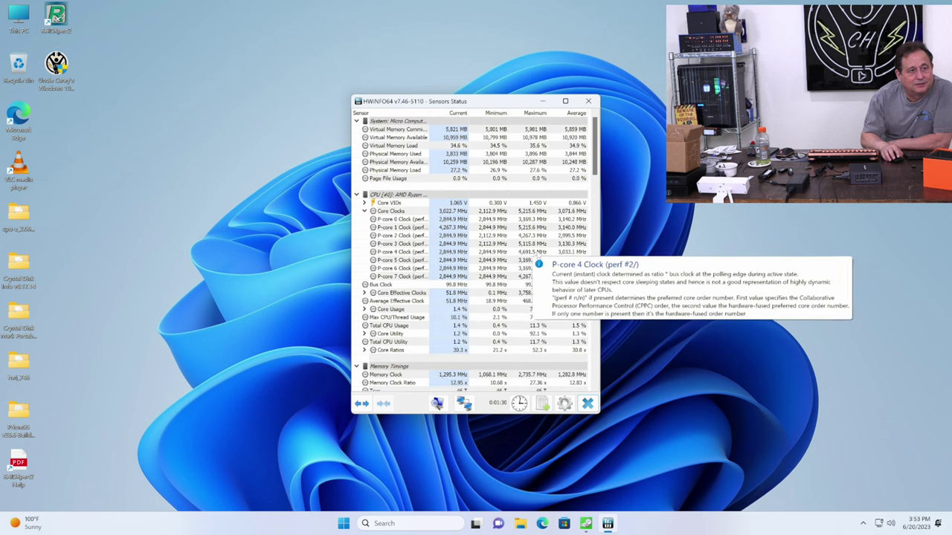
scroll(523, 256, down, 3)
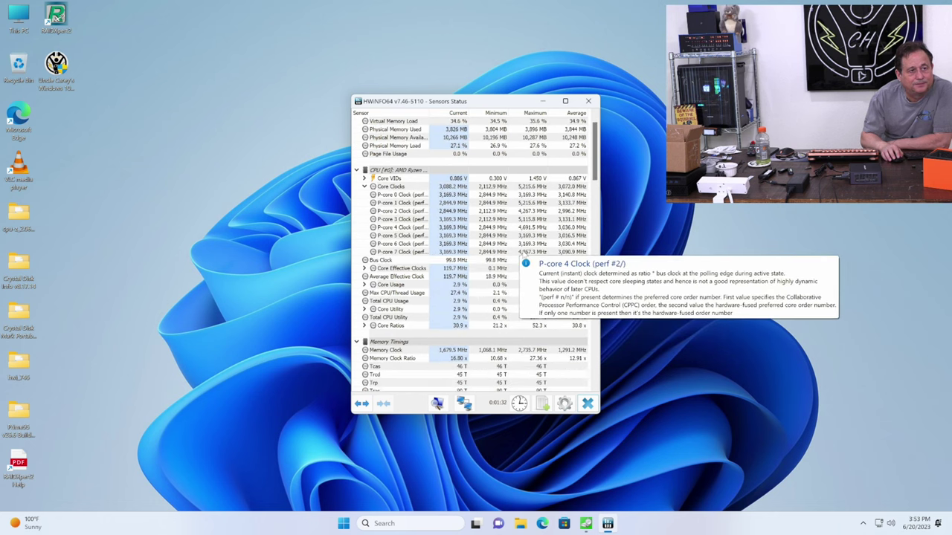
scroll(524, 256, down, 1)
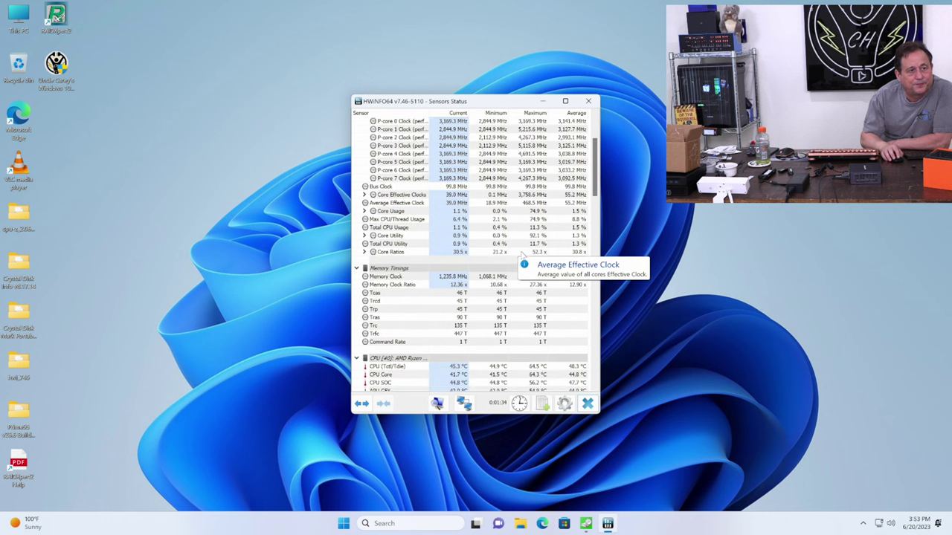
Examine the CPU temperatures, voltages and limits, expanding Core Powers to read the power of each core
scroll(524, 255, down, 3)
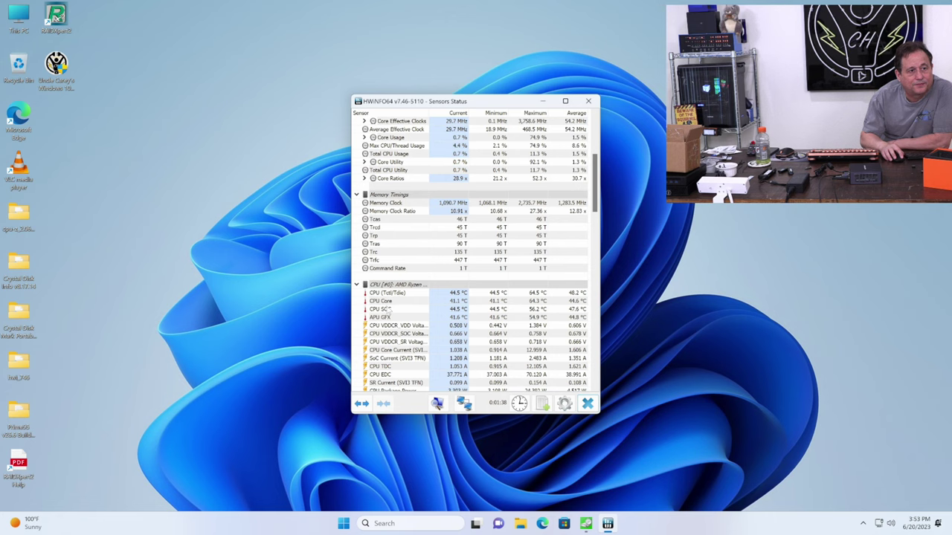
scroll(429, 318, down, 1)
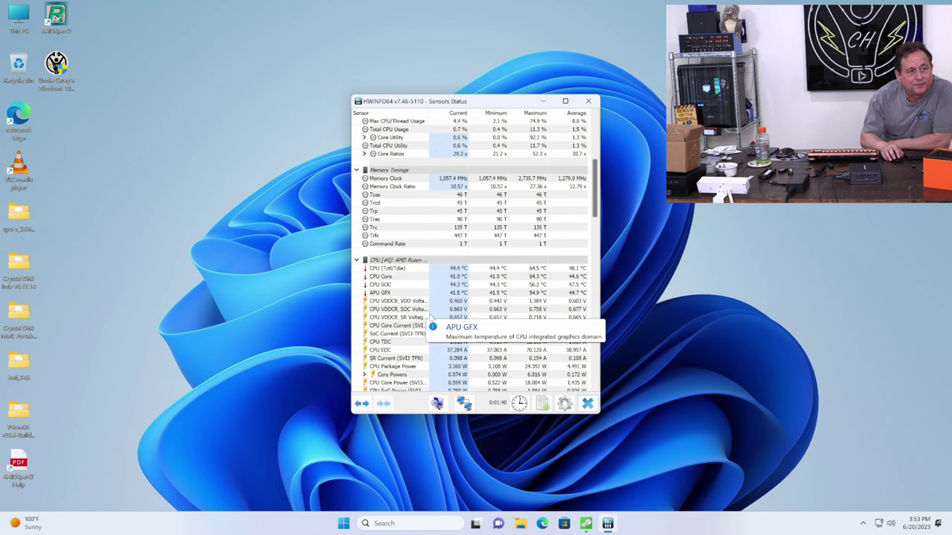
scroll(429, 319, down, 1)
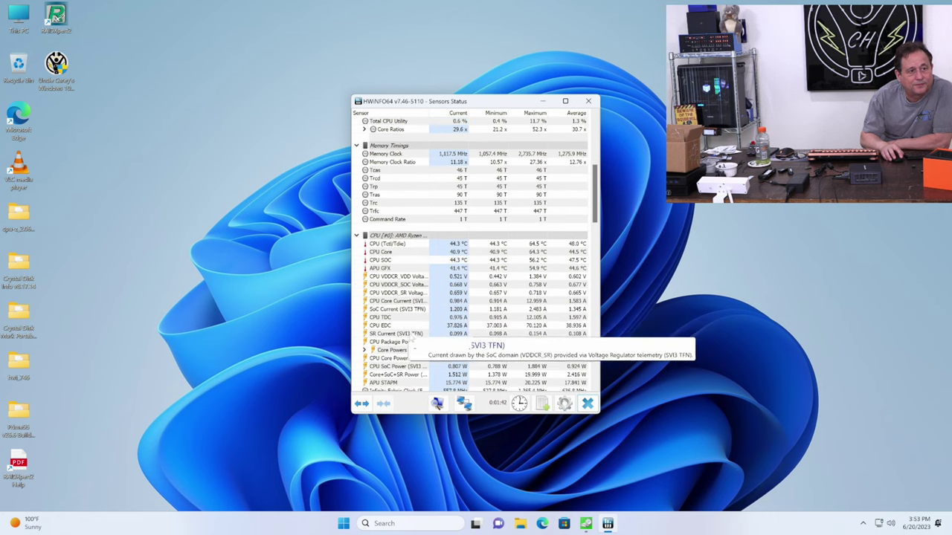
click(364, 350)
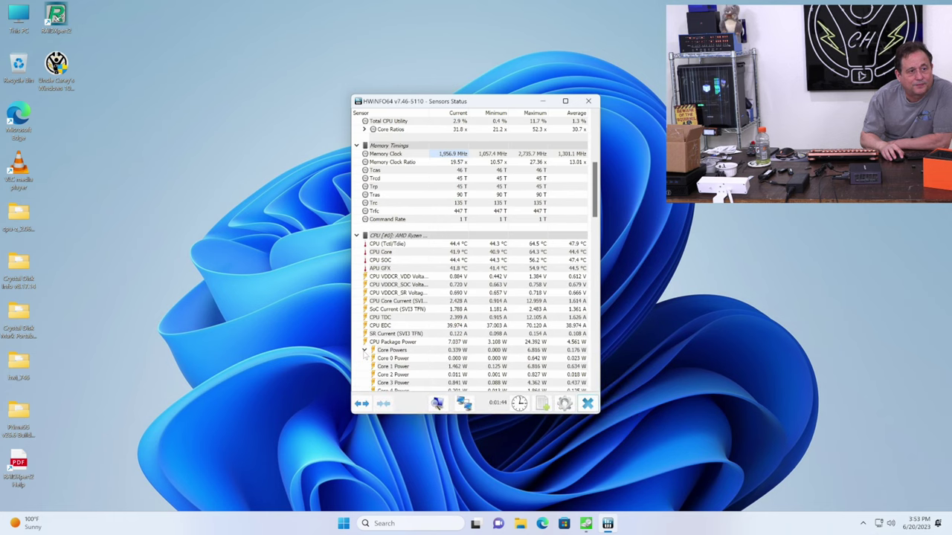
scroll(367, 354, down, 2)
scroll(366, 354, down, 3)
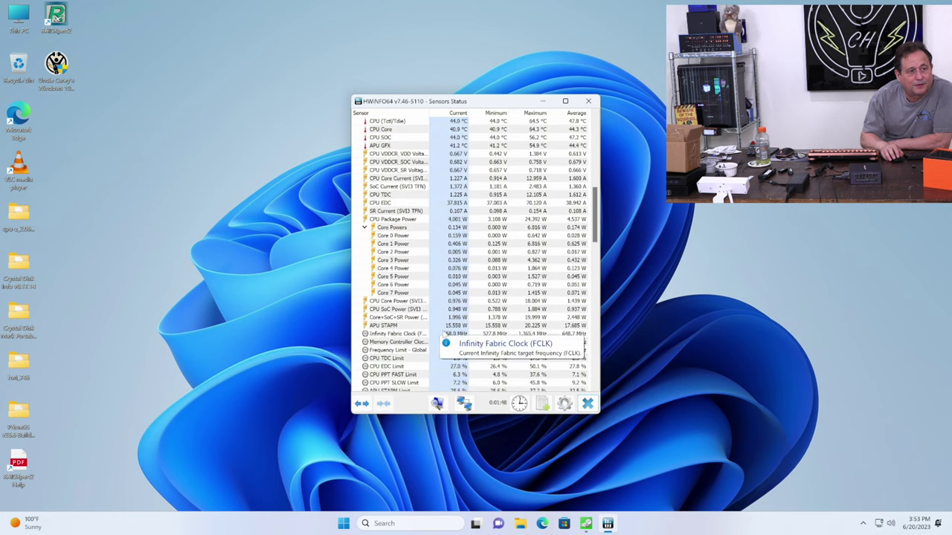
scroll(439, 336, down, 3)
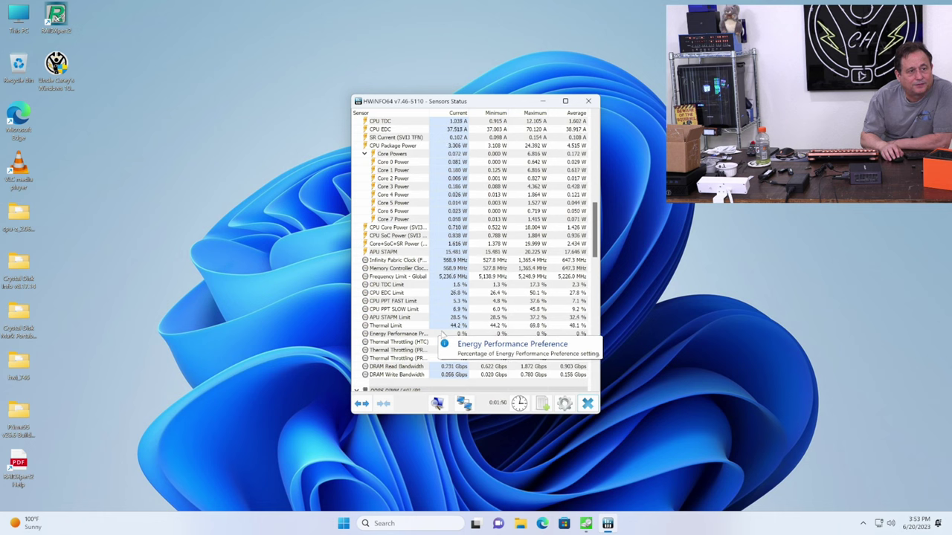
scroll(439, 338, up, 8)
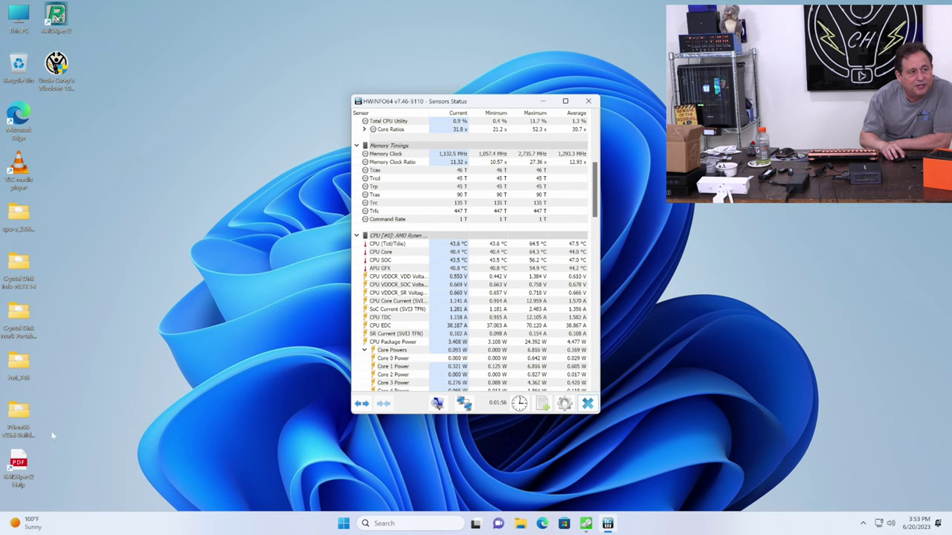
Launch prime95.exe from the desktop's Prime95 v26.6 Build 3 x64 folder, start a Blend torture test with 16 threads, and minimize the folder window
double_click(11, 416)
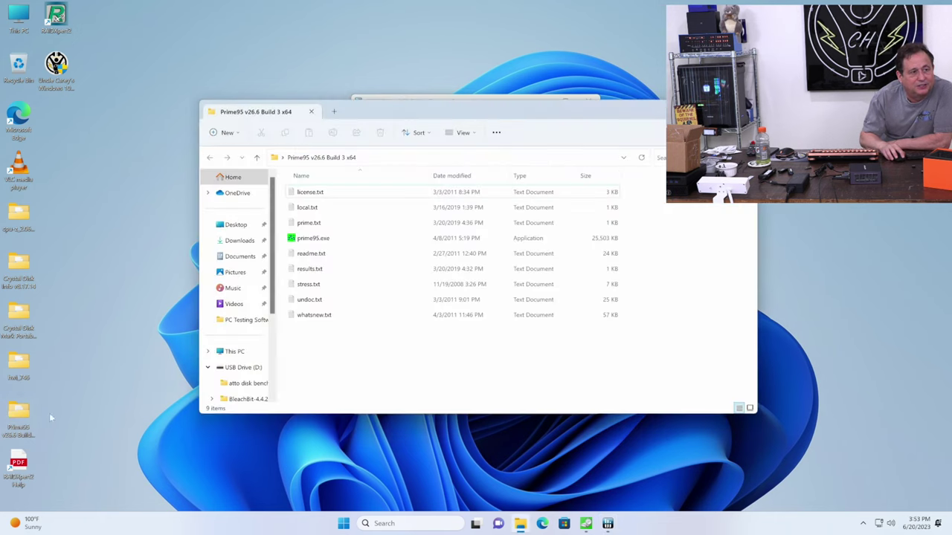
double_click(327, 238)
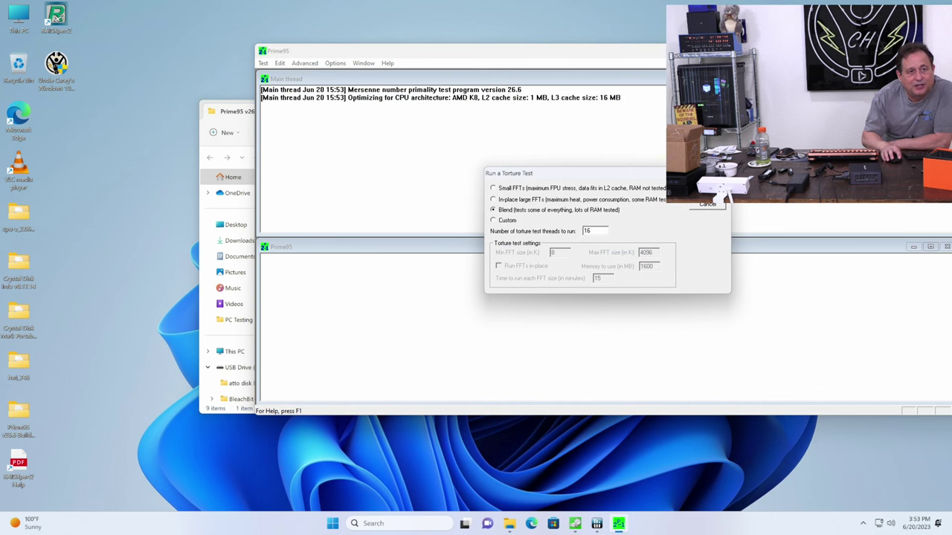
click(707, 188)
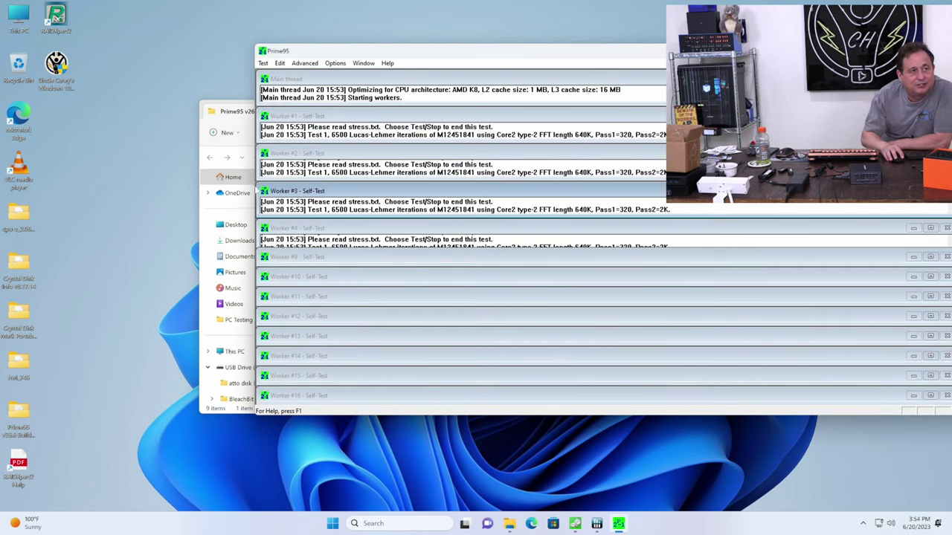
click(240, 121)
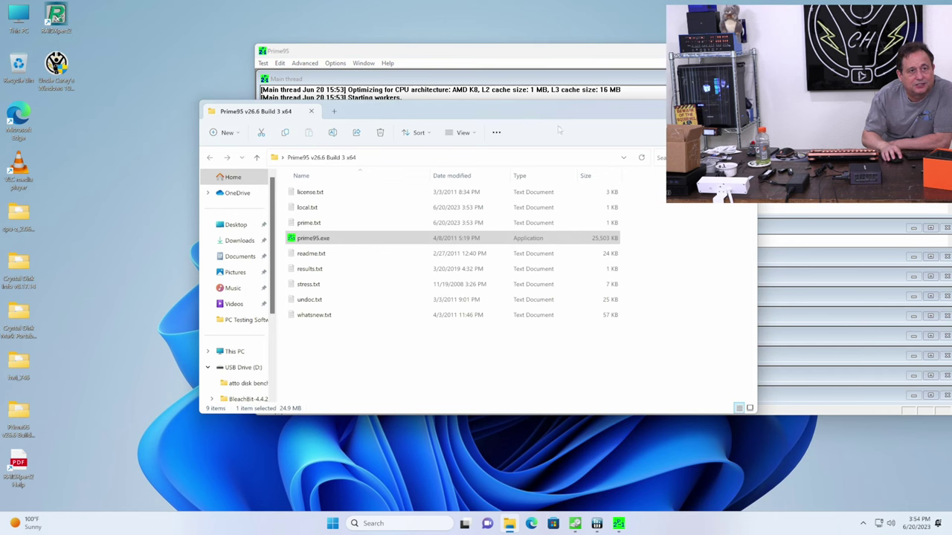
click(509, 523)
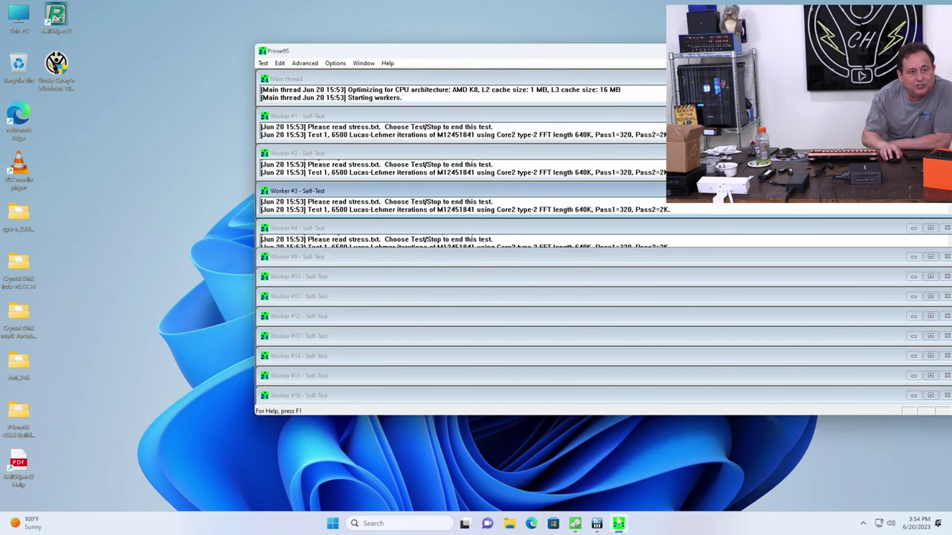
Switch to the HWiNFO64 sensors window to check the CPU temperatures and power under the Prime95 load
click(597, 524)
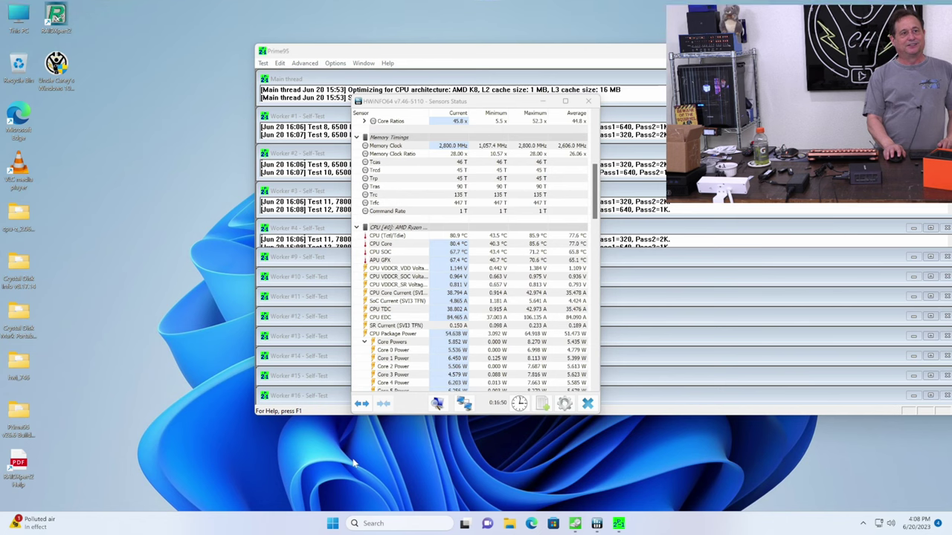
click(481, 382)
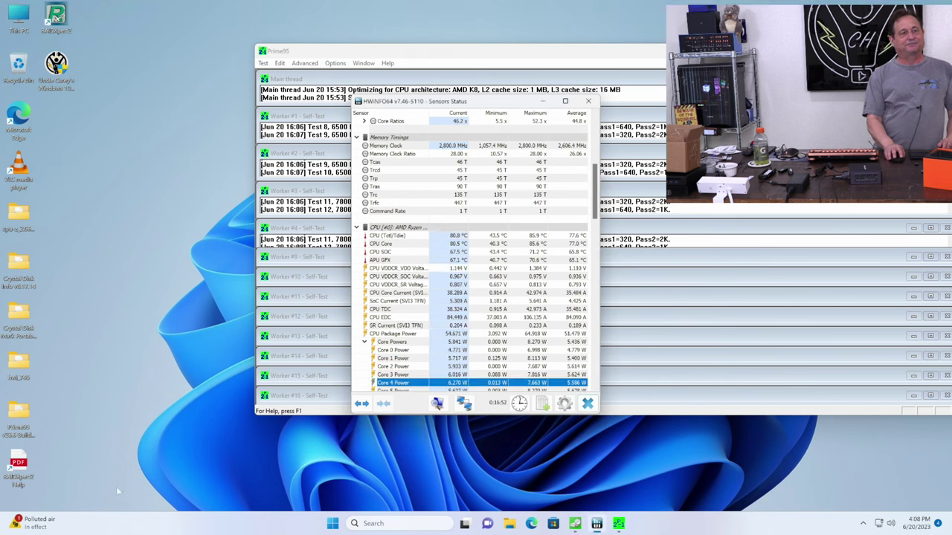
click(73, 433)
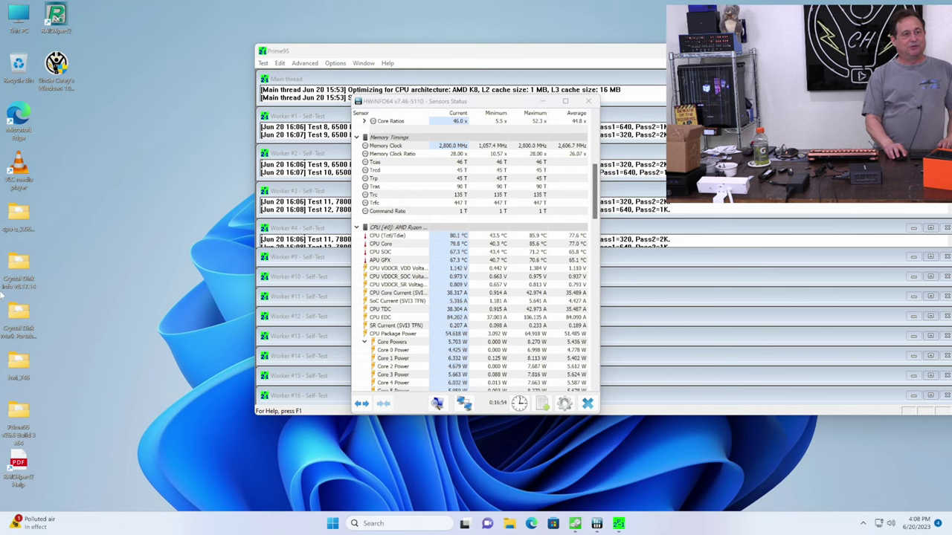
Search Windows for "plan" and open the Edit power plan settings
click(397, 524)
text(powr)
key(BackSpace)
key(BackSpace)
key(BackSpace)
key(BackSpace)
text(plan)
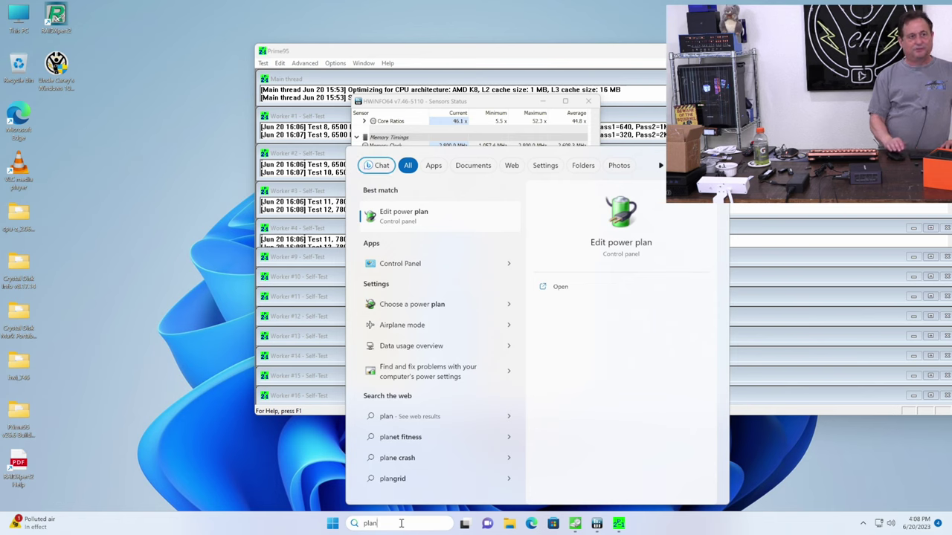
key(Escape)
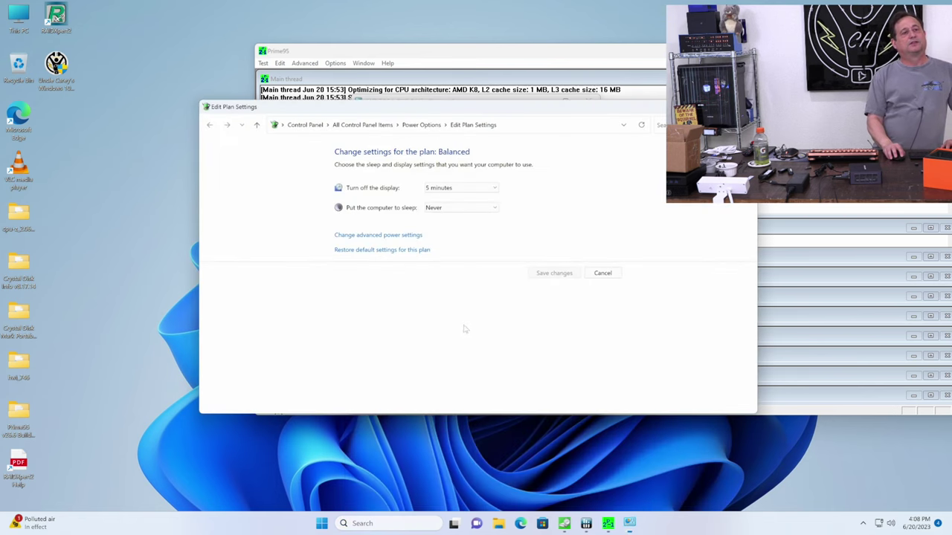
Set the Balanced plan to turn off the display after 3 hours, save the changes, and close Power Options
click(439, 189)
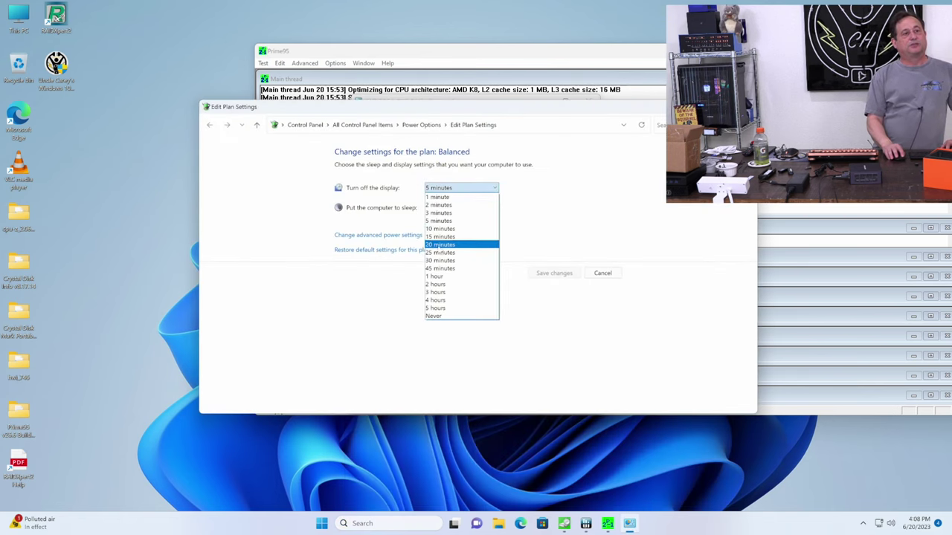
click(448, 292)
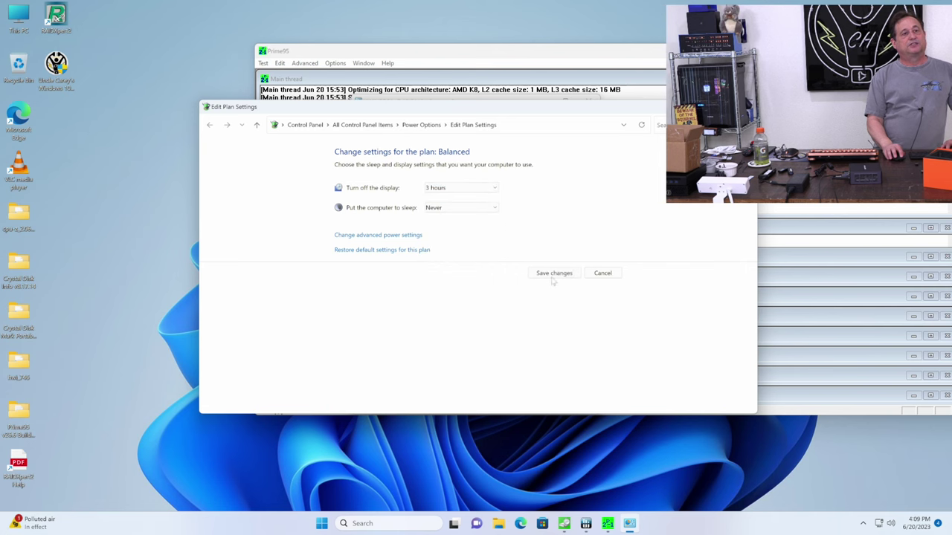
click(554, 273)
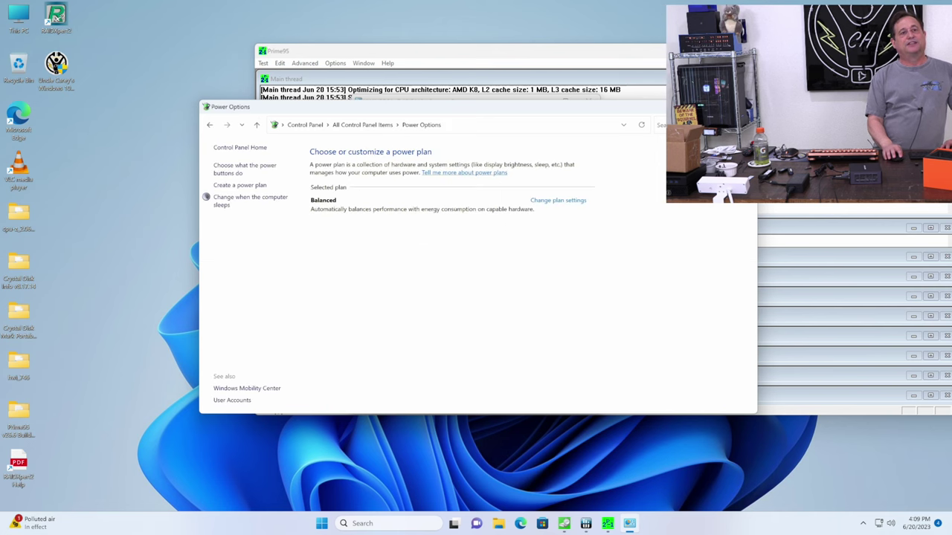
key(alt+F4)
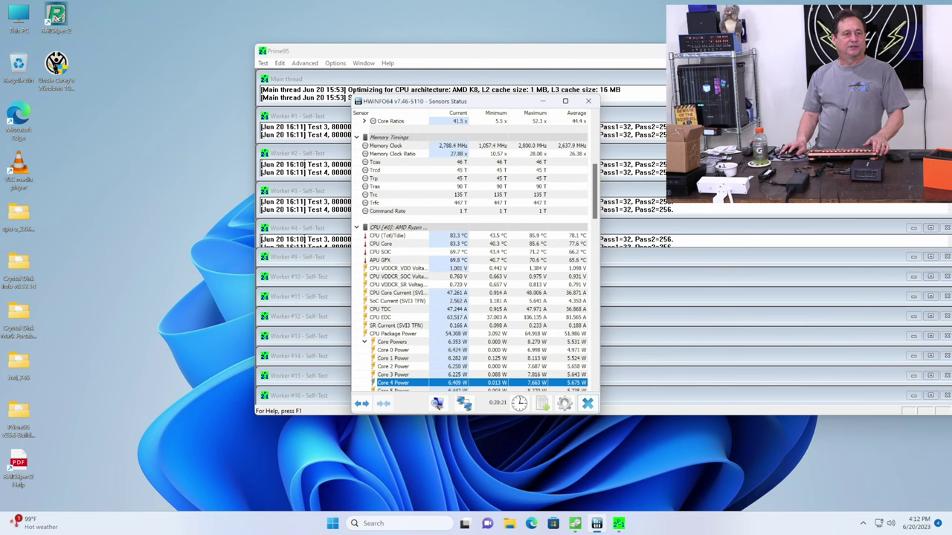
Switch to Microsoft Edge and open the Amazon website
key(alt+Tab)
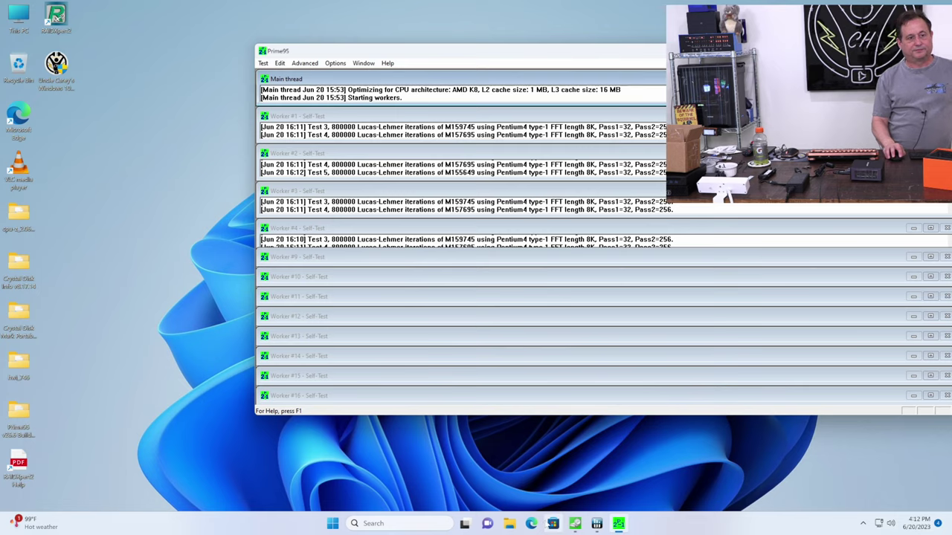
click(535, 525)
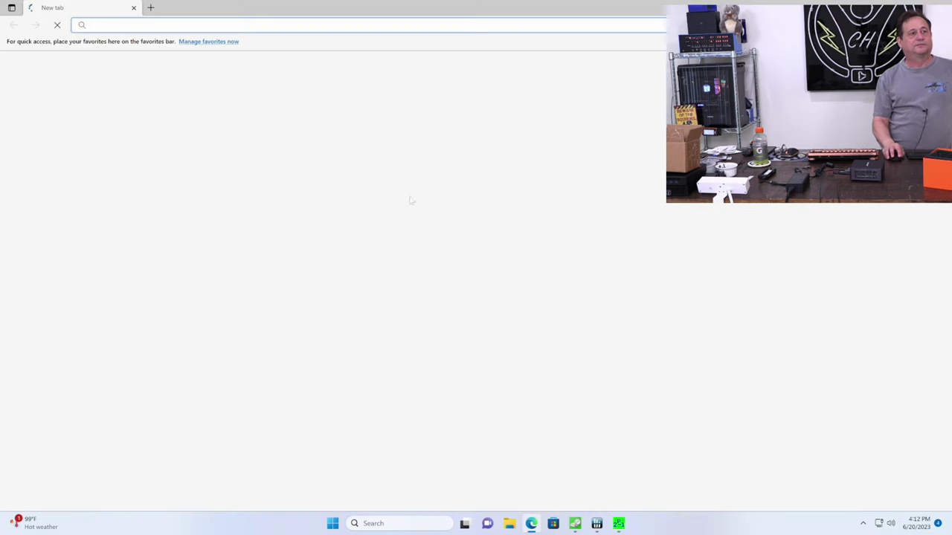
text(ama)
key(BackSpace)
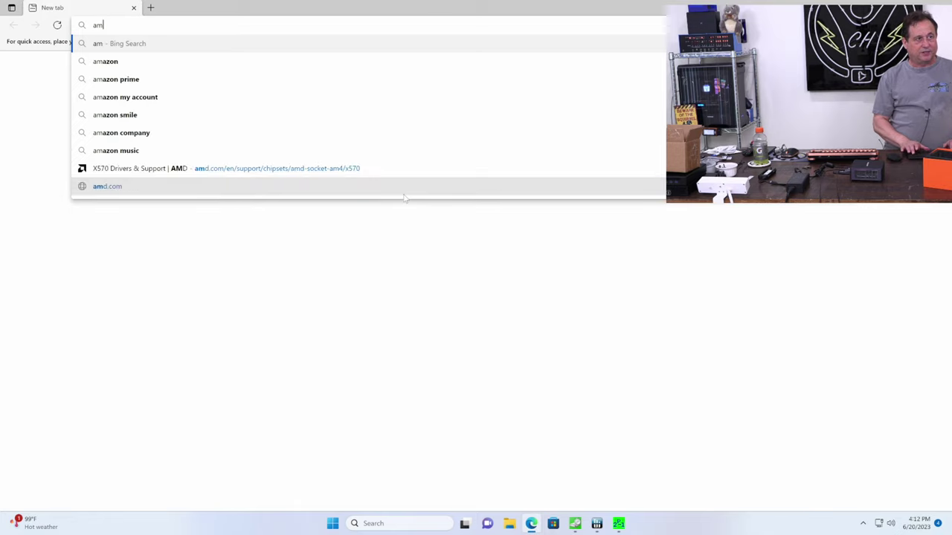
text(azon)
key(Return)
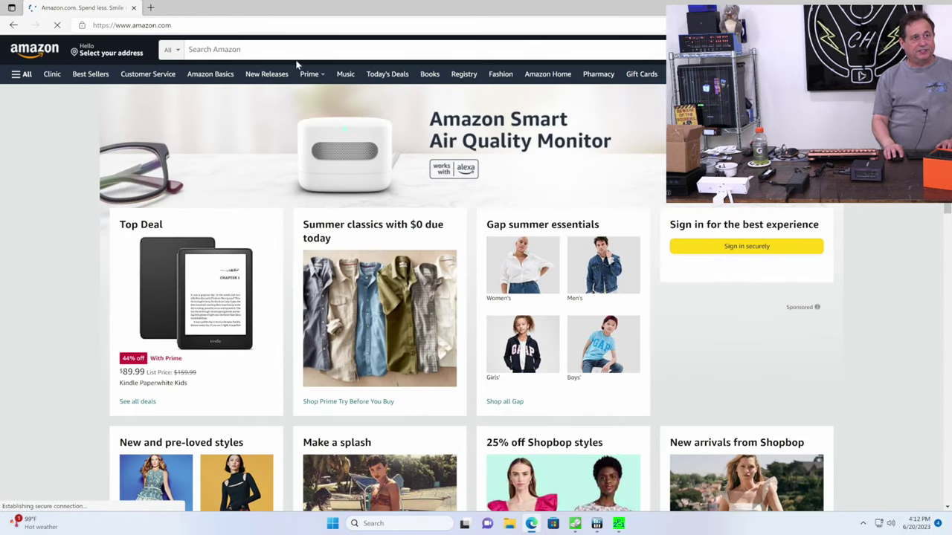
Search Amazon for "ddr5 64gb sodimm 5600"
click(294, 53)
text(ddr)
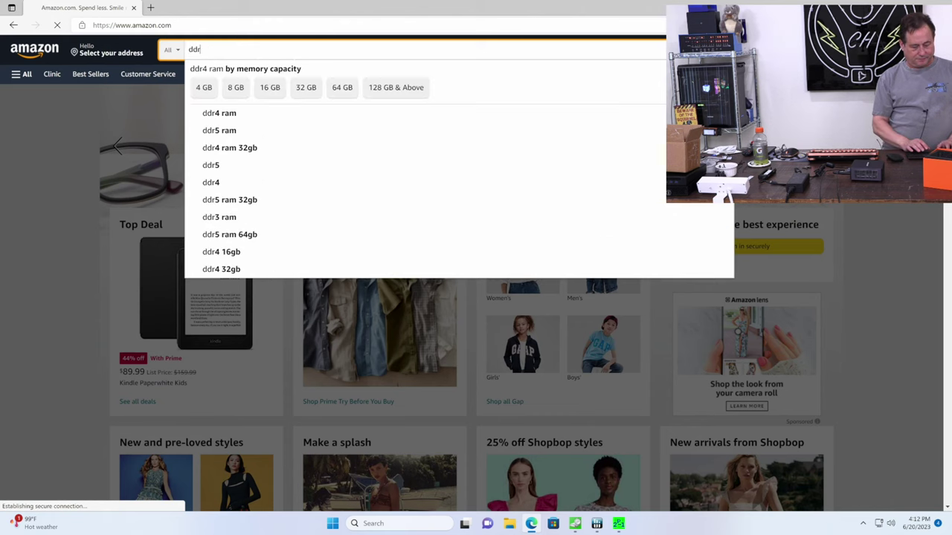
text(5 64gb)
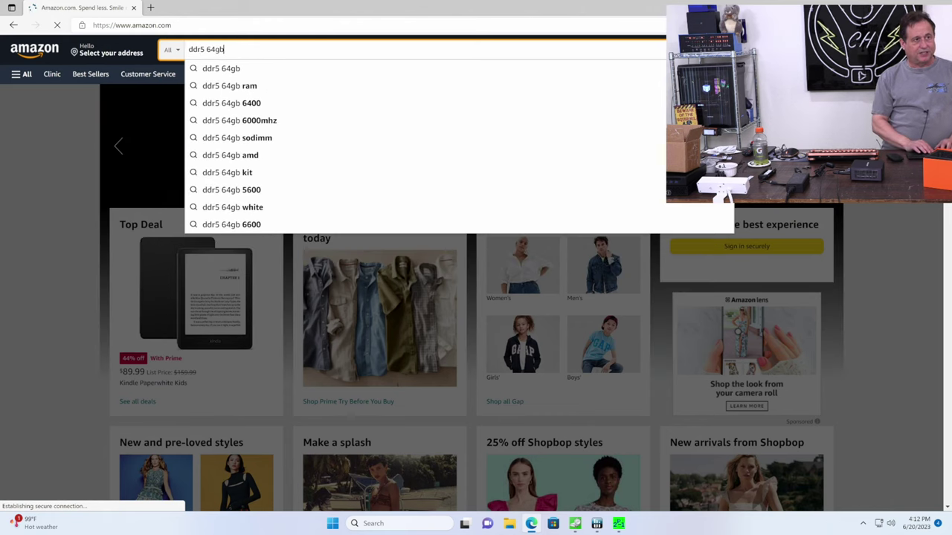
text( sodimm])
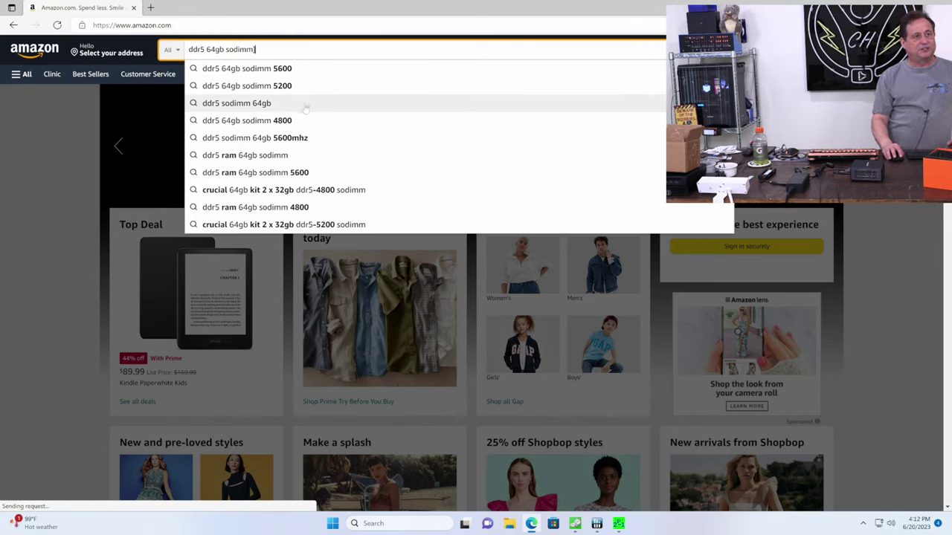
click(276, 68)
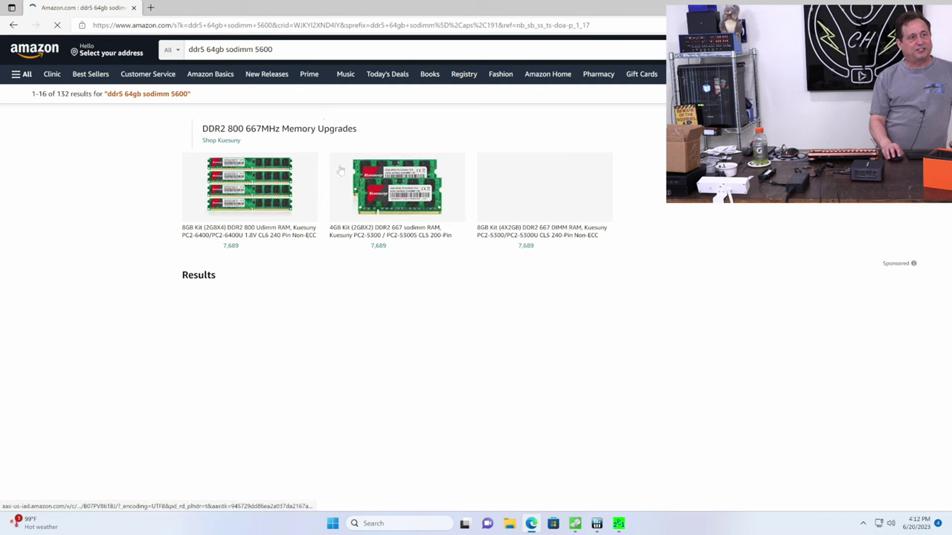
Browse the first page of results and compare the speeds, ratings and prices of the 64GB DDR5 SODIMM kits
scroll(381, 294, down, 2)
scroll(378, 294, down, 2)
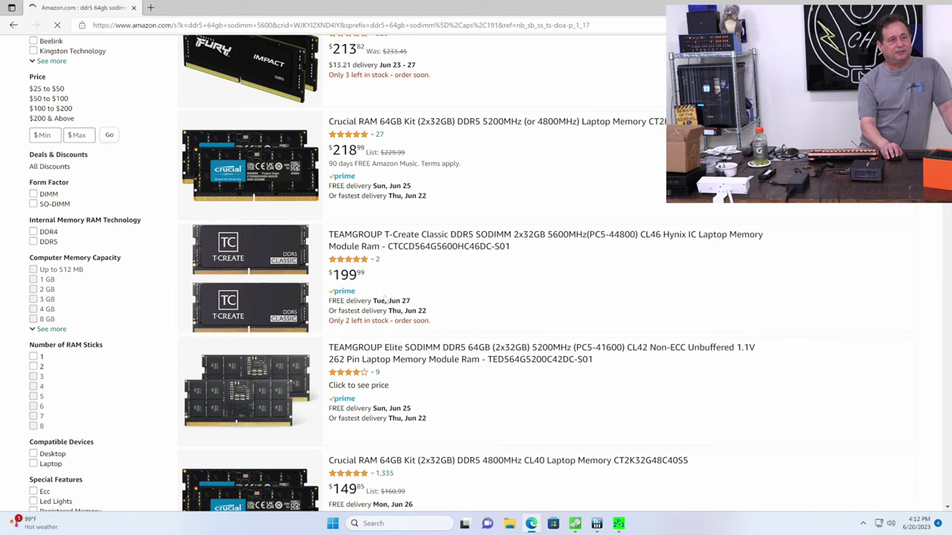
mouse_move(407, 260)
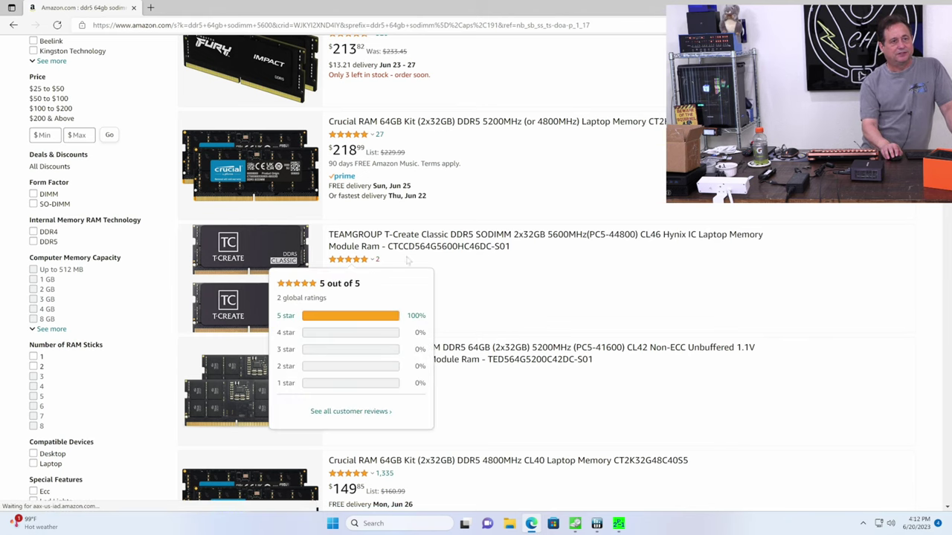
scroll(561, 298, down, 1)
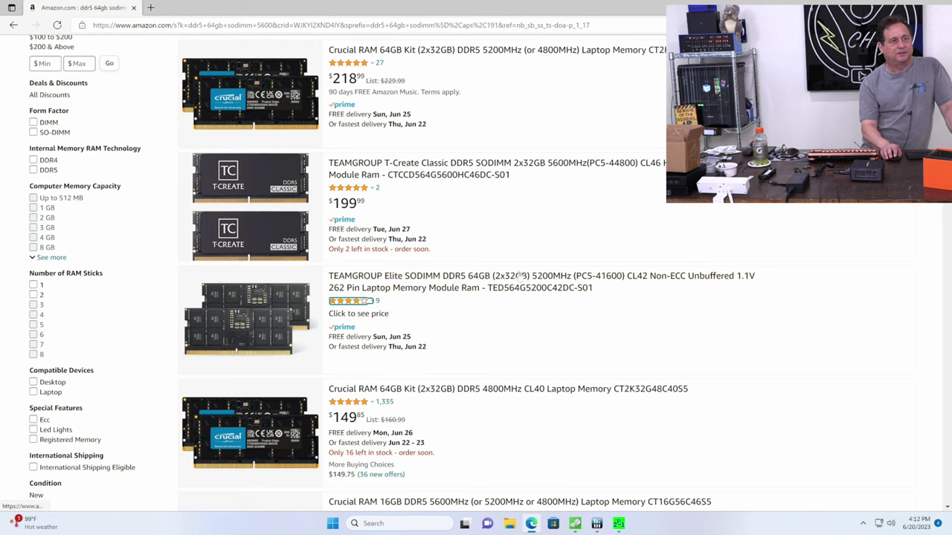
scroll(518, 272, down, 5)
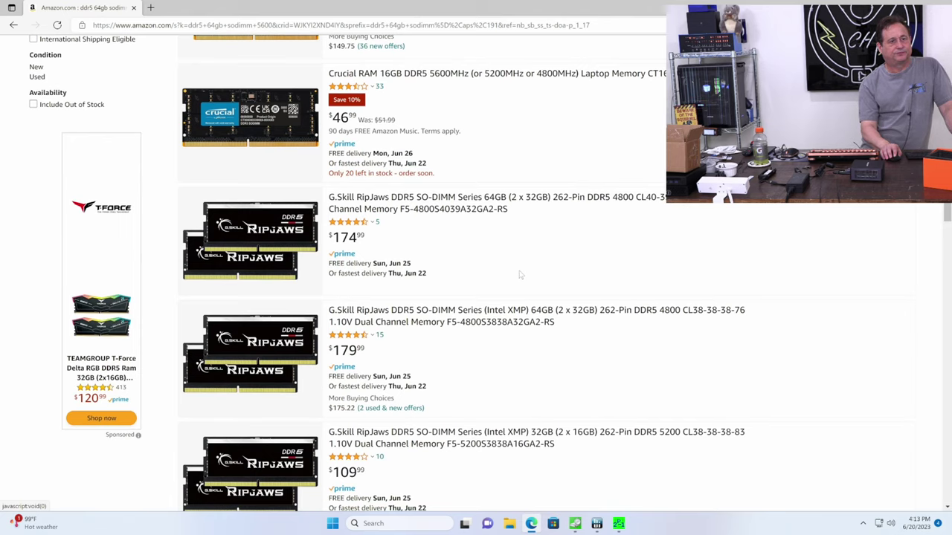
scroll(520, 275, down, 5)
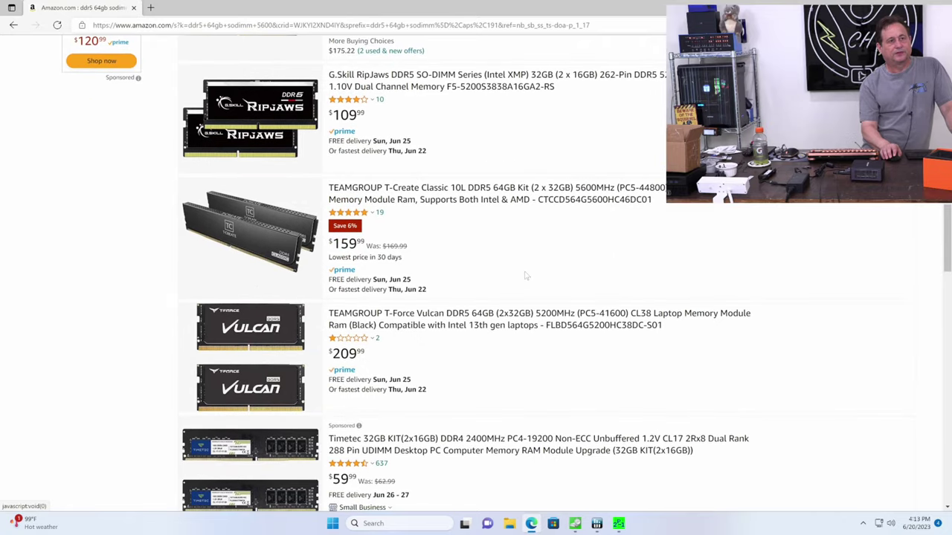
scroll(525, 275, down, 2)
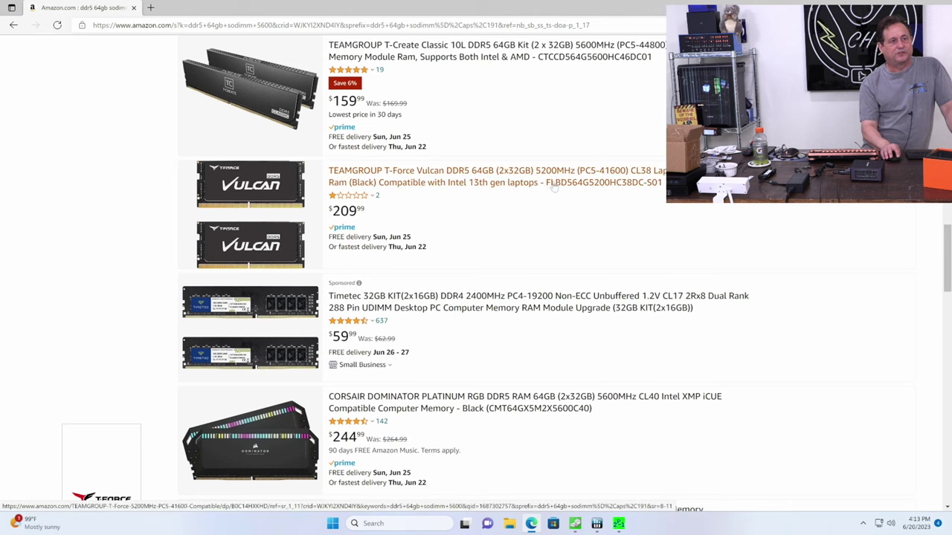
scroll(413, 235, down, 7)
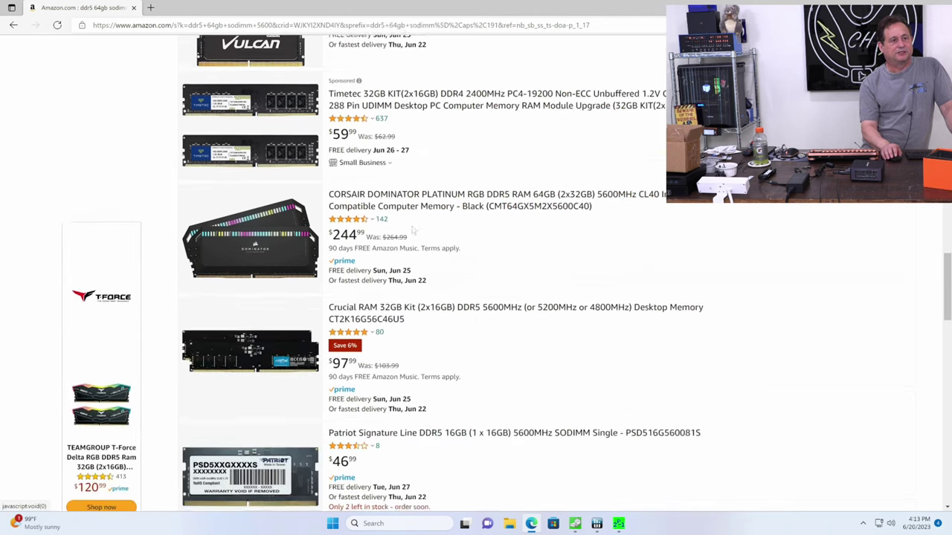
scroll(421, 232, down, 5)
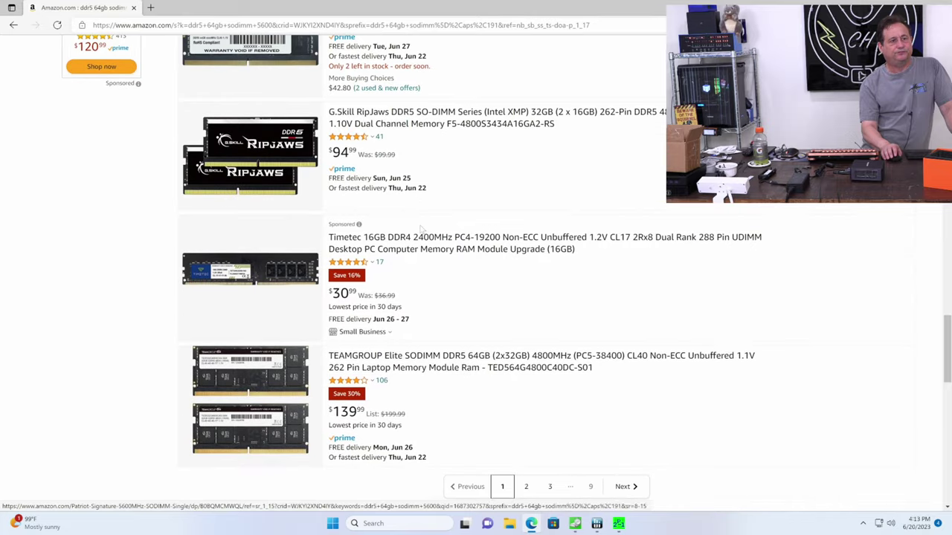
scroll(429, 237, up, 20)
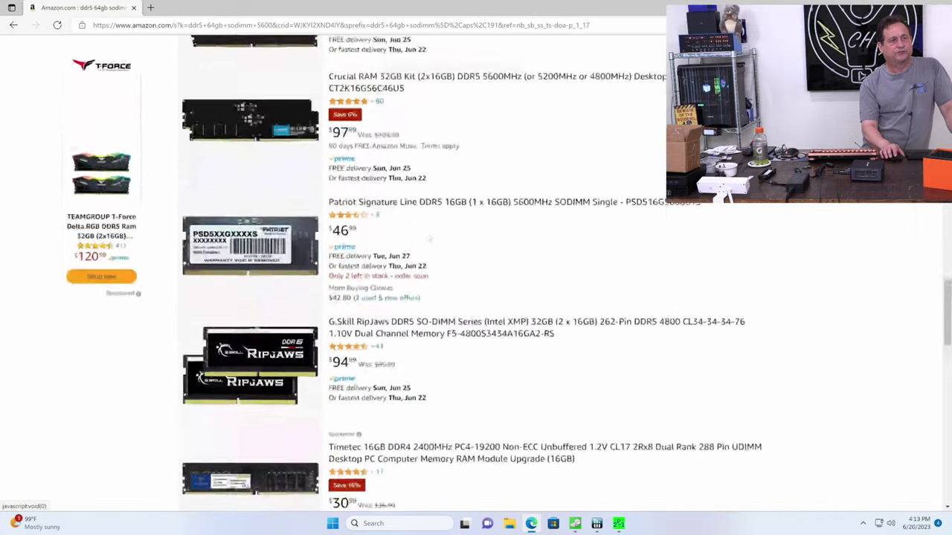
scroll(431, 235, up, 3)
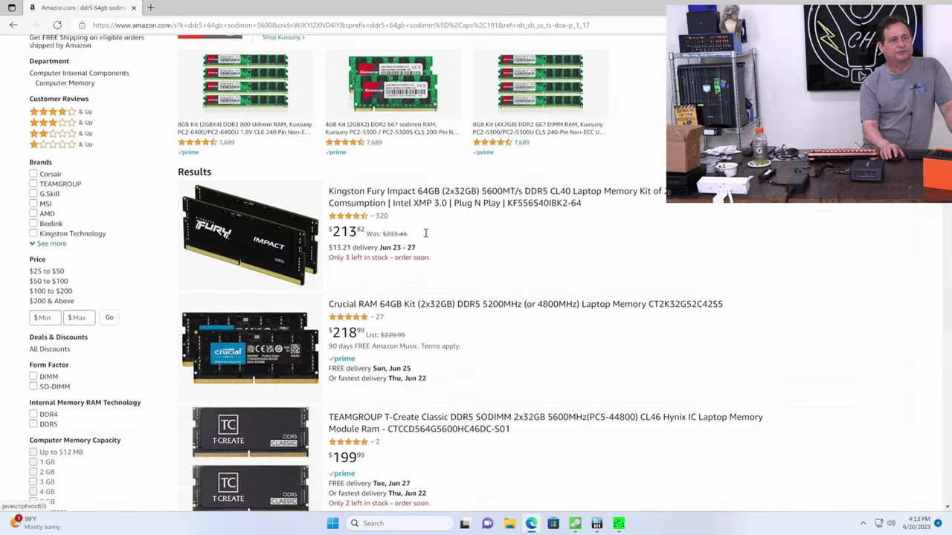
scroll(423, 237, down, 2)
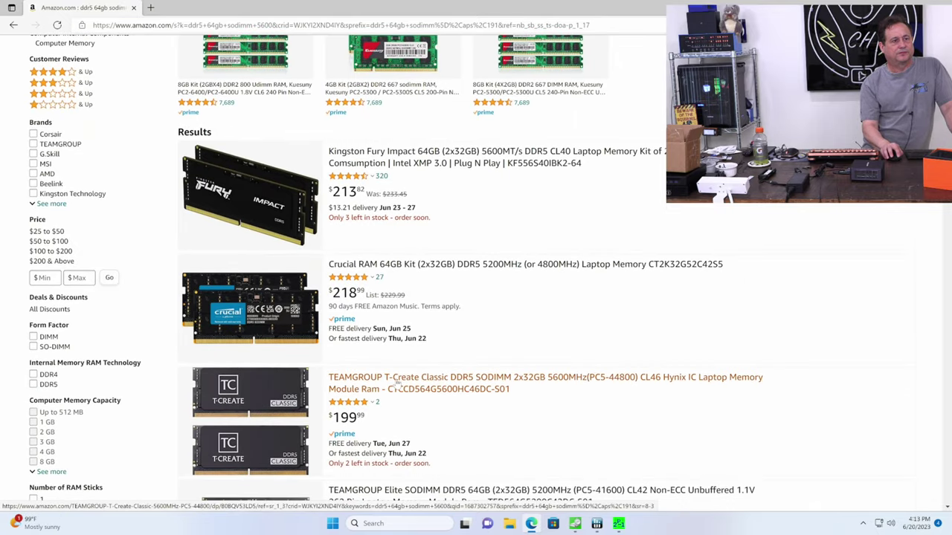
Open the TEAMGROUP T-Create Classic 2x32GB 5600MHz listing and compare its DDR5-5200MHz CL42 style with the DDR5-5600MHz CL46 one
click(397, 383)
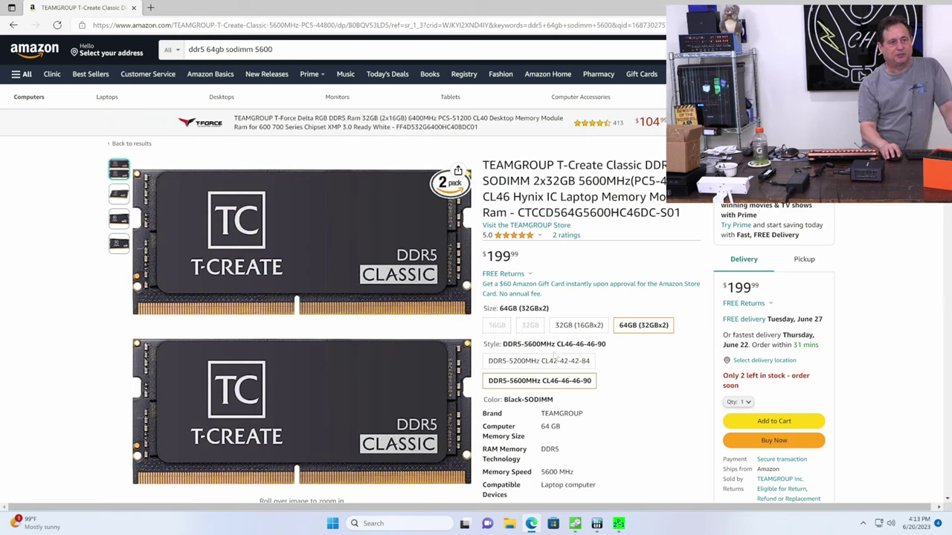
click(553, 363)
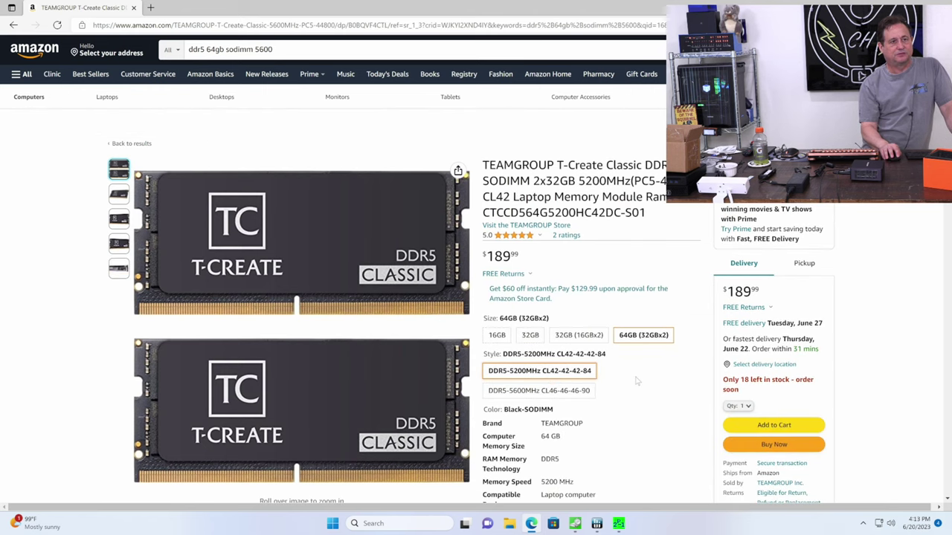
click(554, 393)
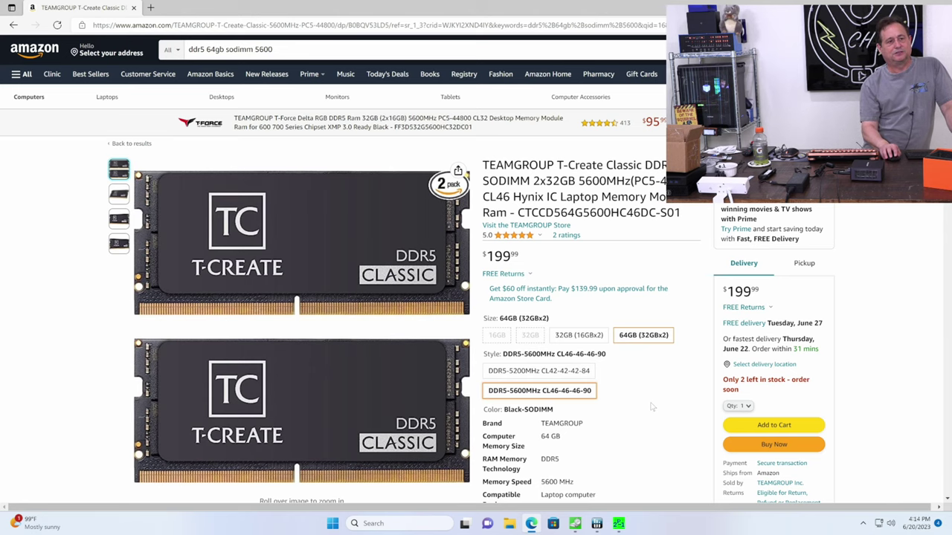
Check the related products and the similar-items comparison table for the T-Create Classic memory kit
scroll(652, 407, down, 10)
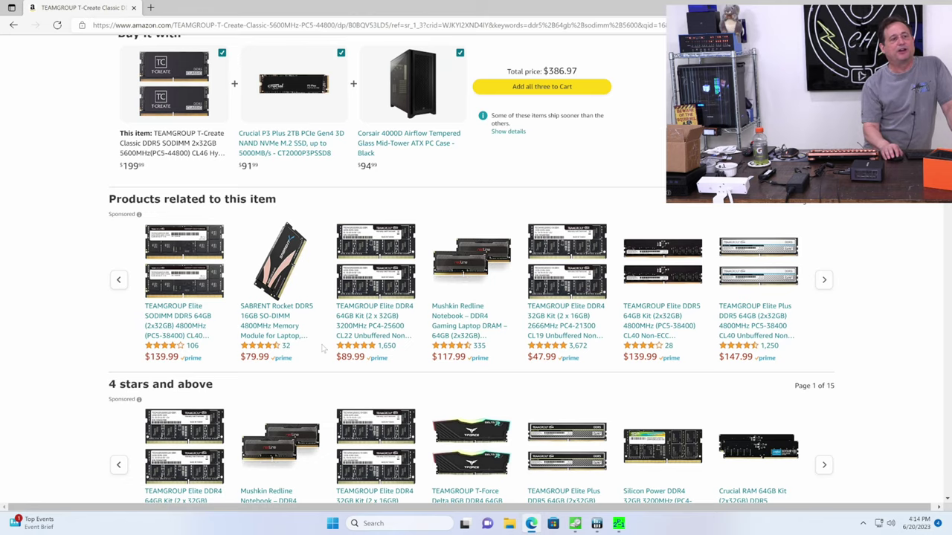
scroll(323, 350, down, 2)
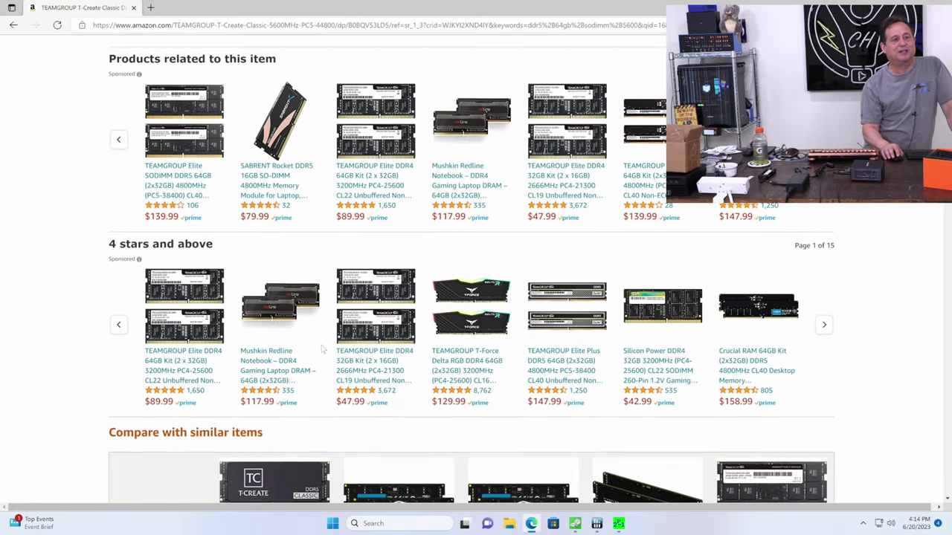
scroll(365, 375, down, 4)
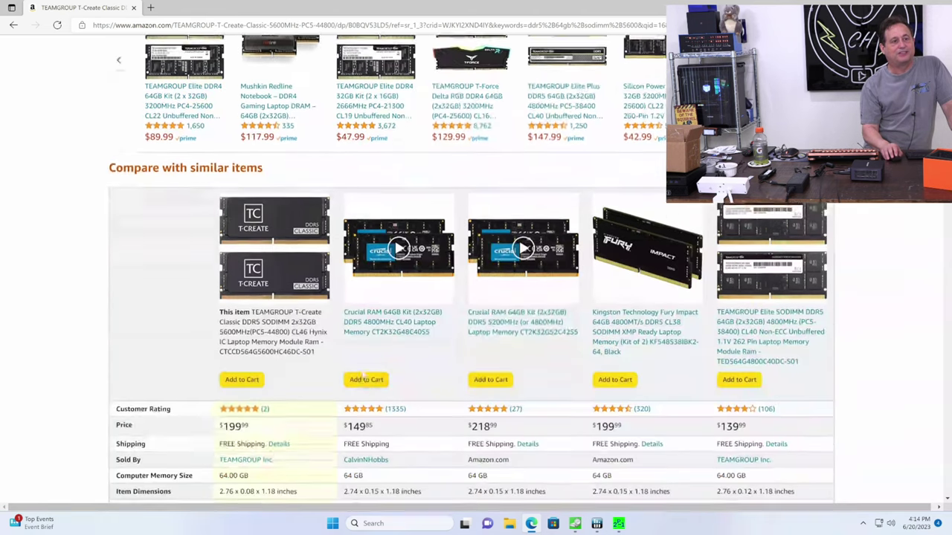
scroll(364, 373, down, 2)
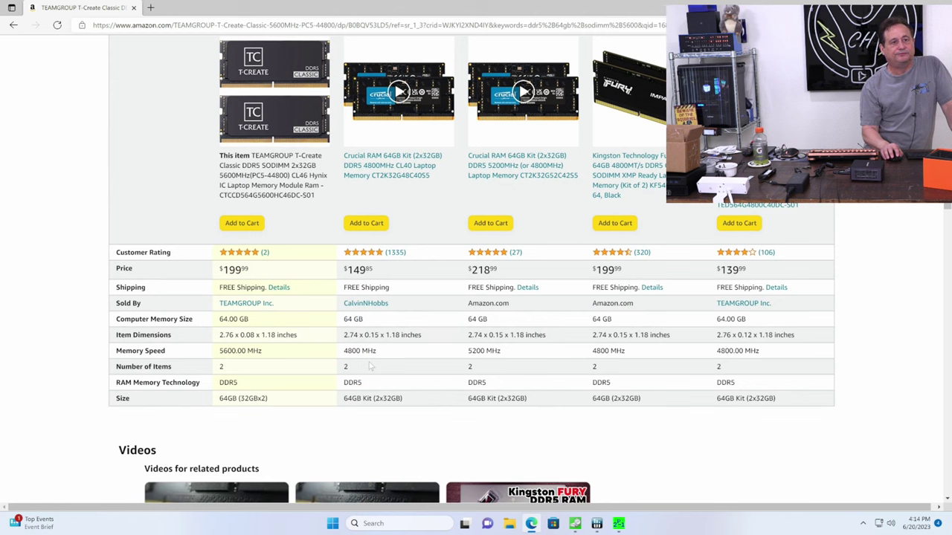
scroll(370, 364, up, 20)
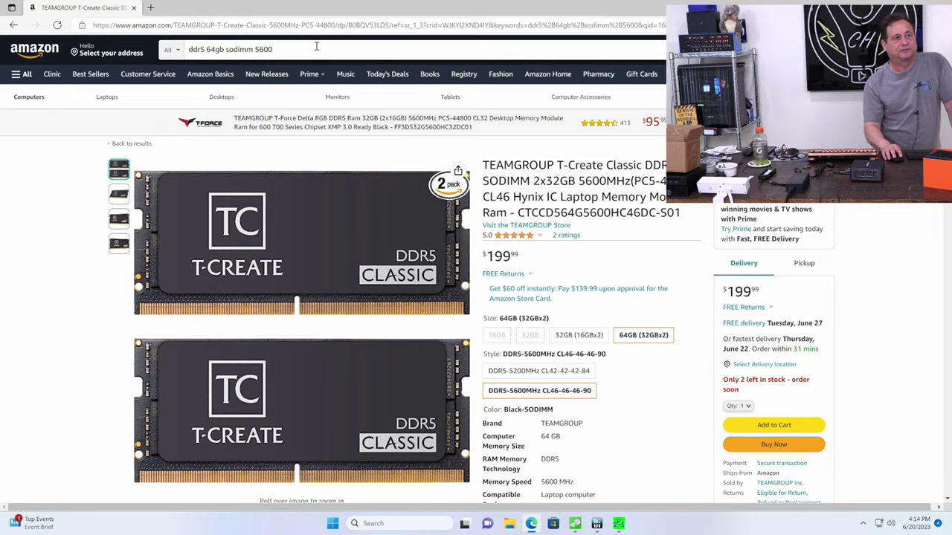
Extend the Amazon search to "ddr5 64gb sodimm 5600 silicon power"
click(313, 46)
text(sil)
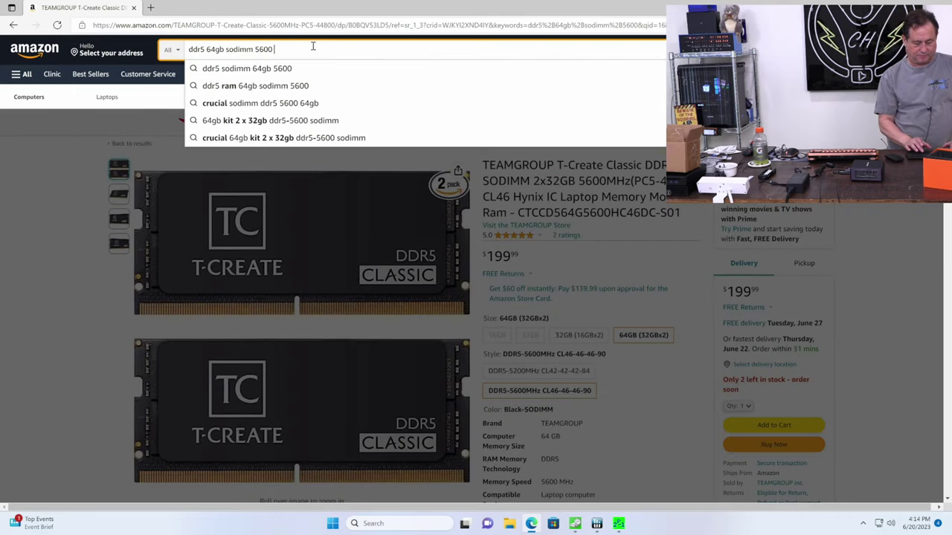
text(icon power)
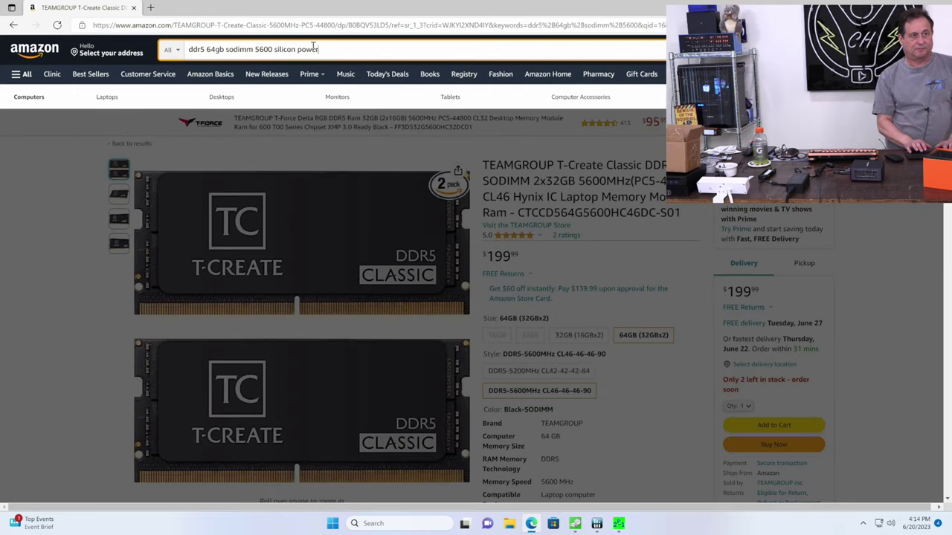
key(Return)
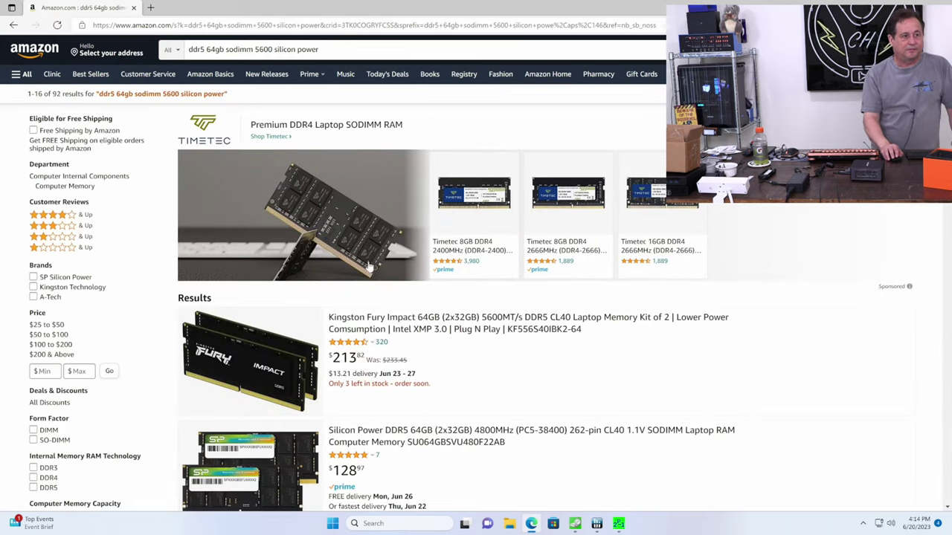
Look through the Silicon Power search results and open the TEAMGROUP Elite SODIMM DDR5 64GB (2x32GB) 5200MHz listing
scroll(428, 304, down, 1)
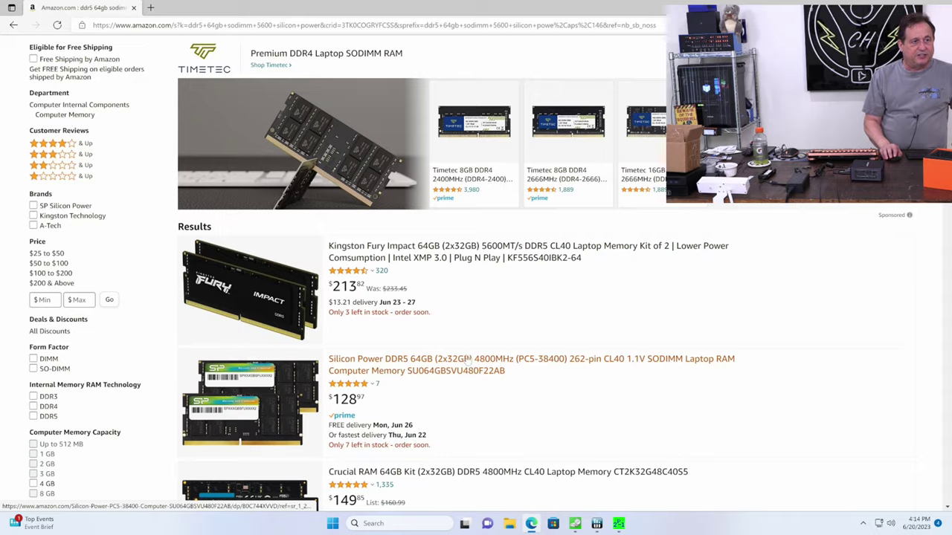
scroll(476, 360, down, 4)
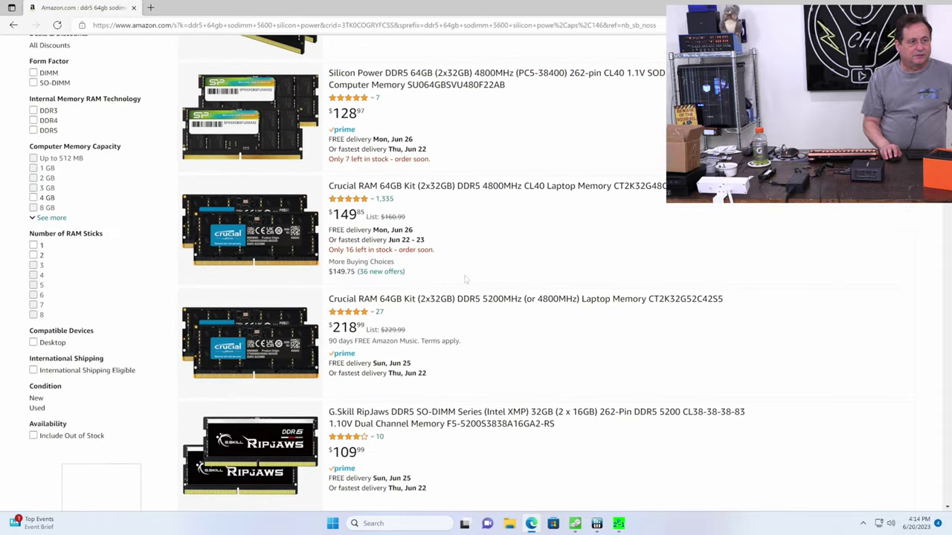
scroll(500, 311, down, 5)
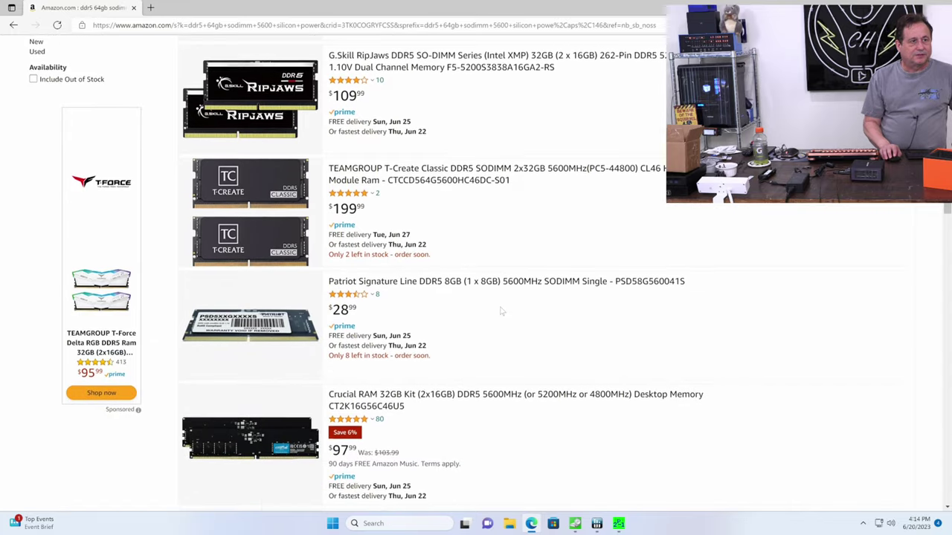
scroll(500, 311, down, 5)
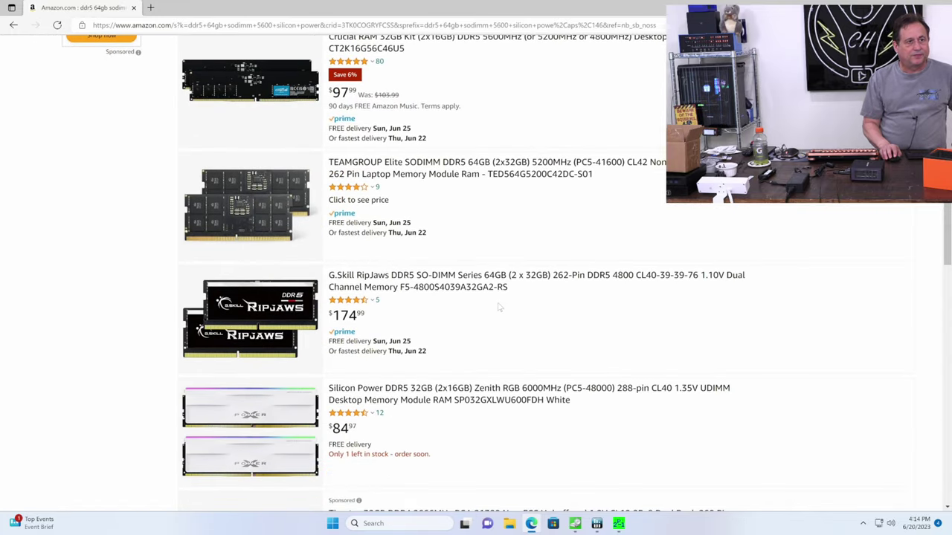
scroll(500, 306, down, 1)
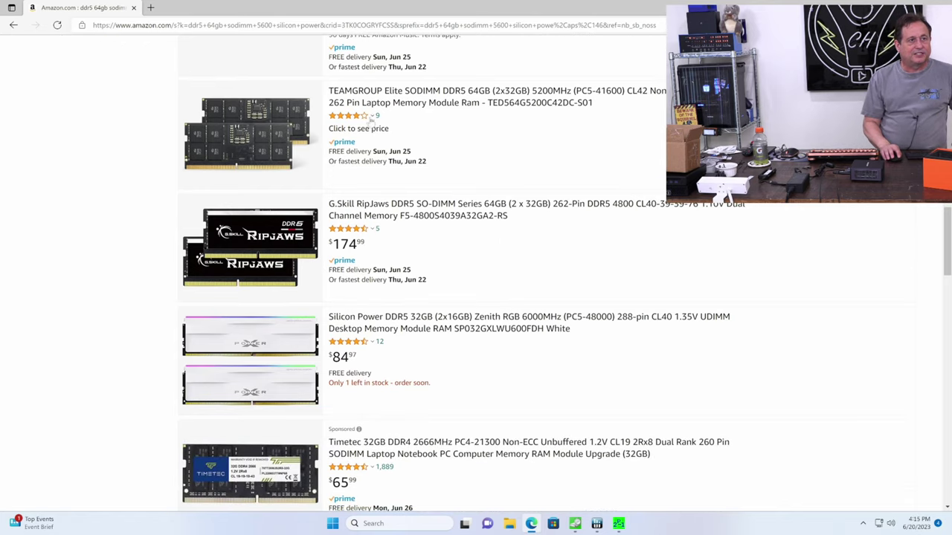
click(367, 103)
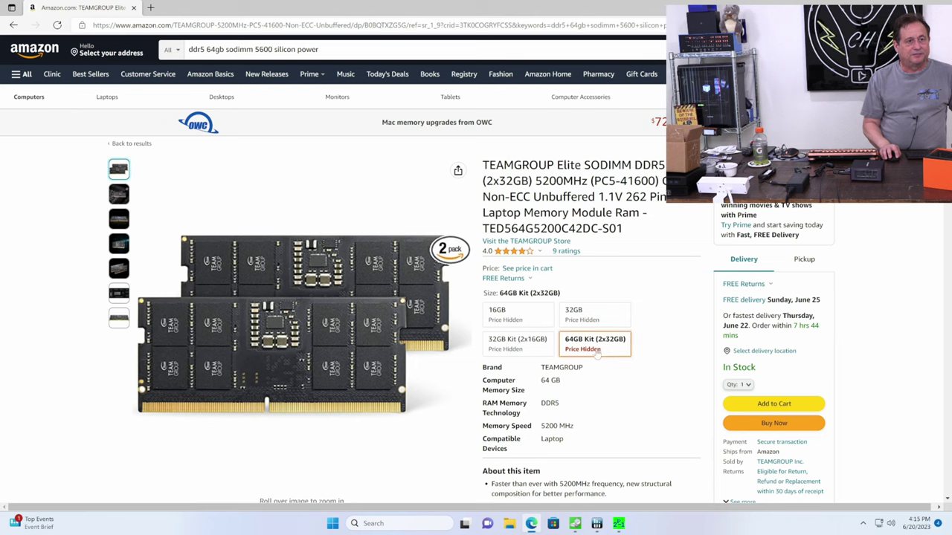
Review the TEAMGROUP Elite 64GB kit's product details and try to add the kit to the cart
scroll(665, 379, down, 5)
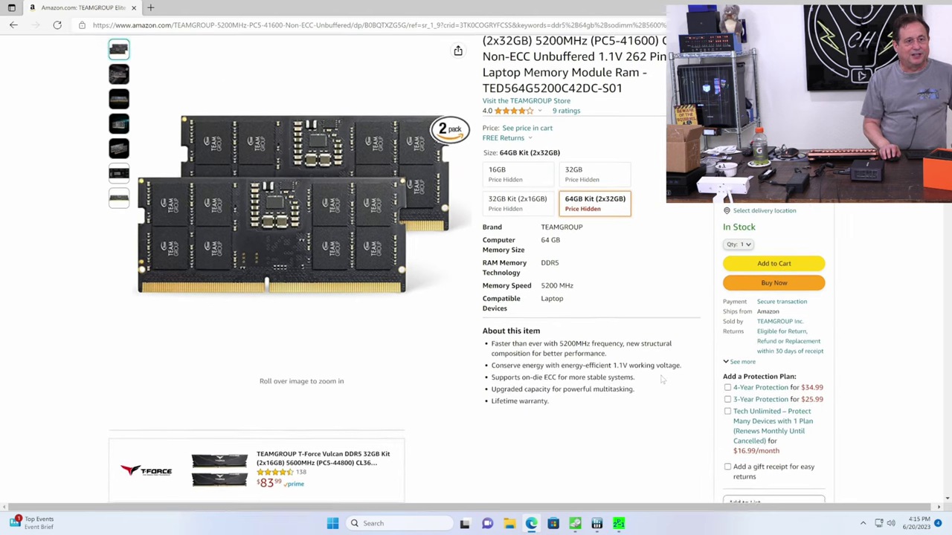
scroll(658, 371, up, 6)
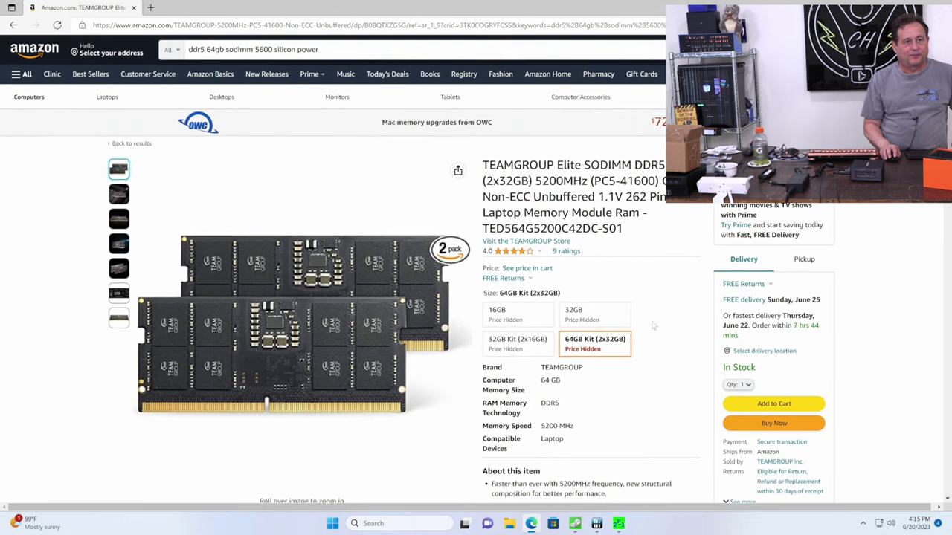
click(753, 406)
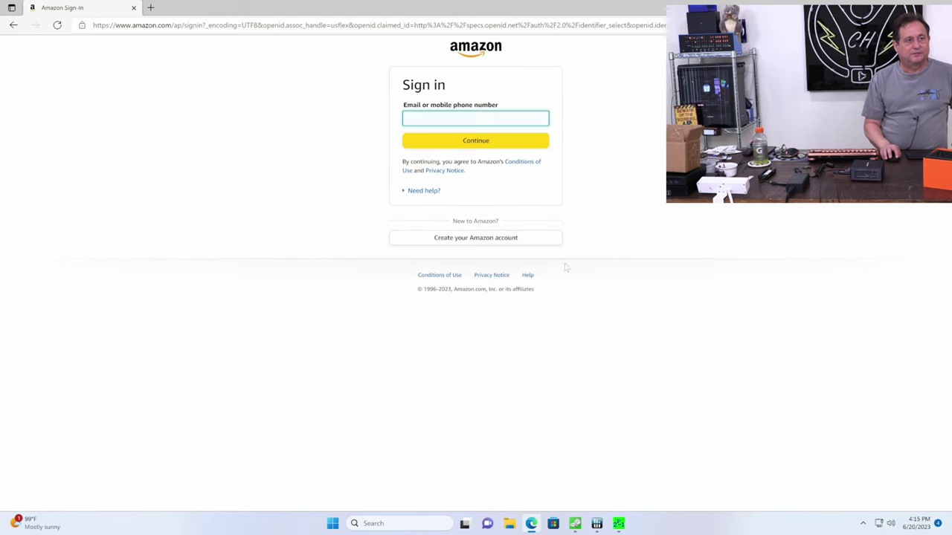
Return to the TEAMGROUP Elite 64GB kit listing and review its size options, product information and suggested alternatives
click(13, 25)
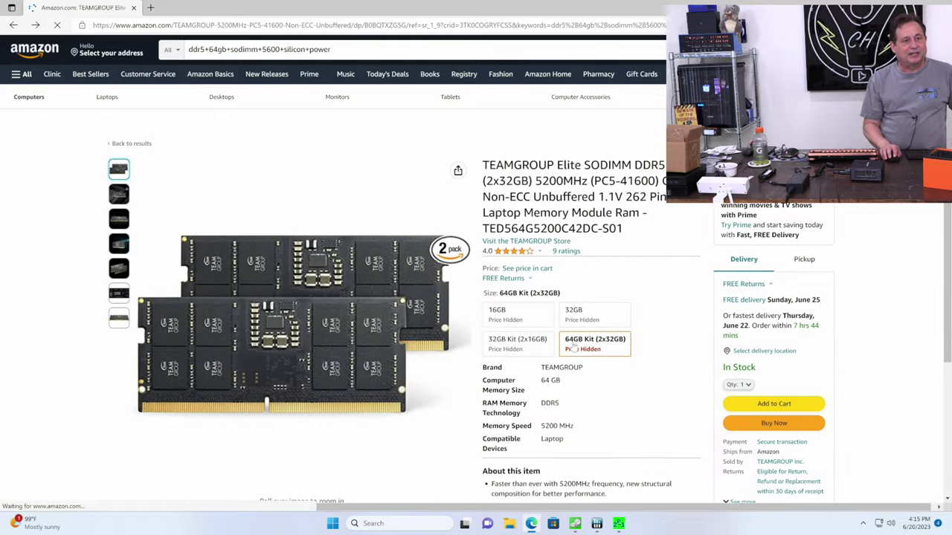
scroll(623, 365, down, 8)
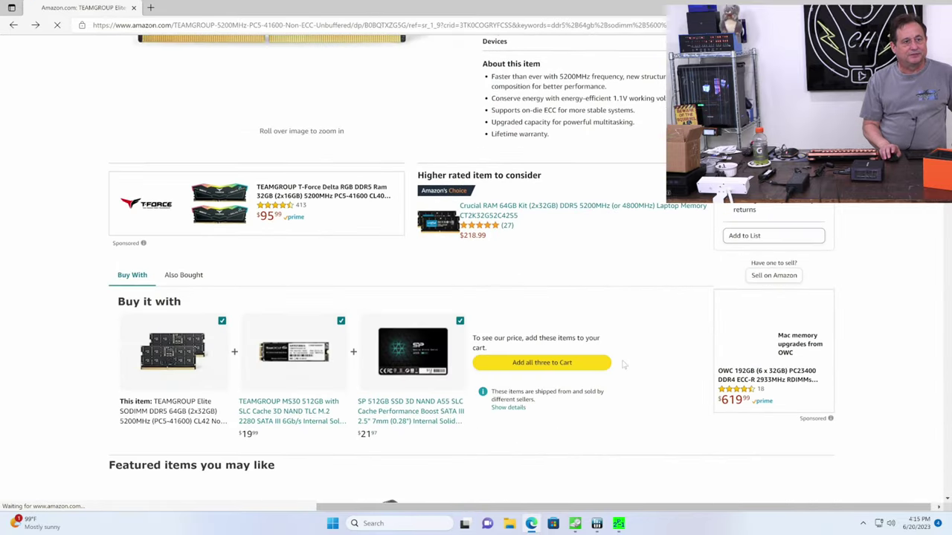
scroll(623, 364, down, 11)
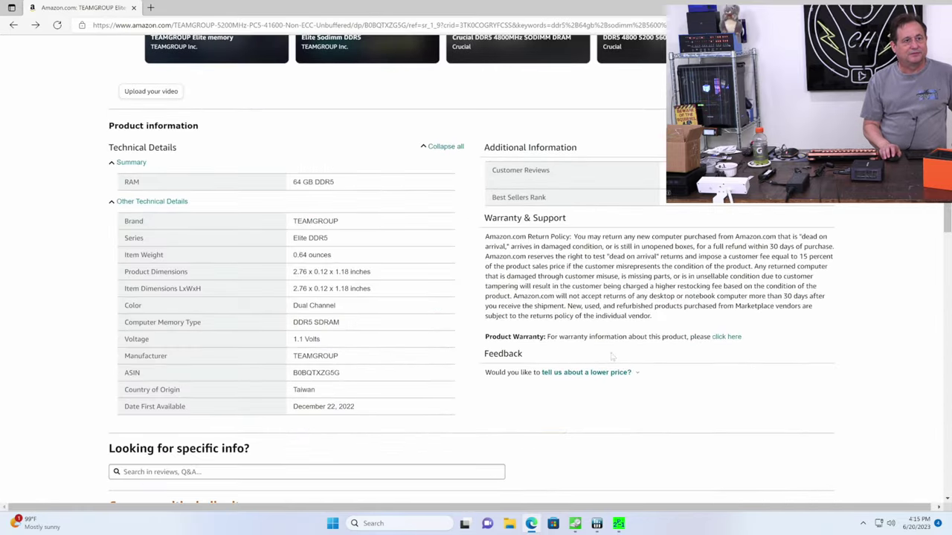
scroll(623, 364, up, 6)
scroll(614, 338, up, 15)
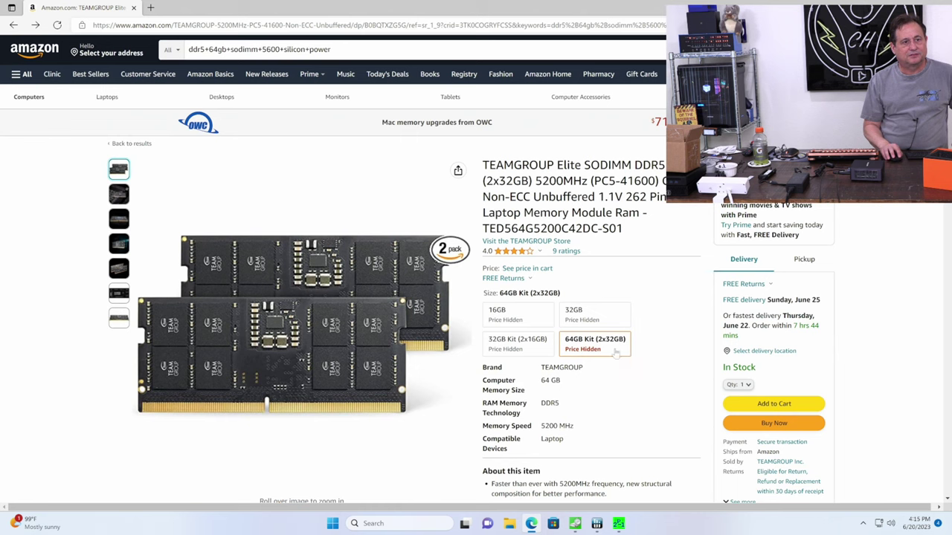
scroll(599, 350, down, 2)
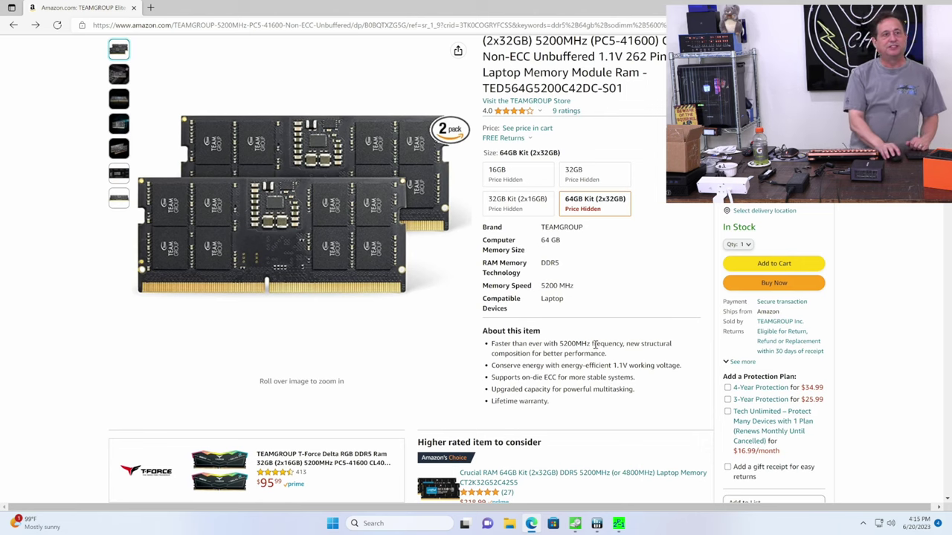
mouse_move(455, 115)
scroll(658, 199, up, 3)
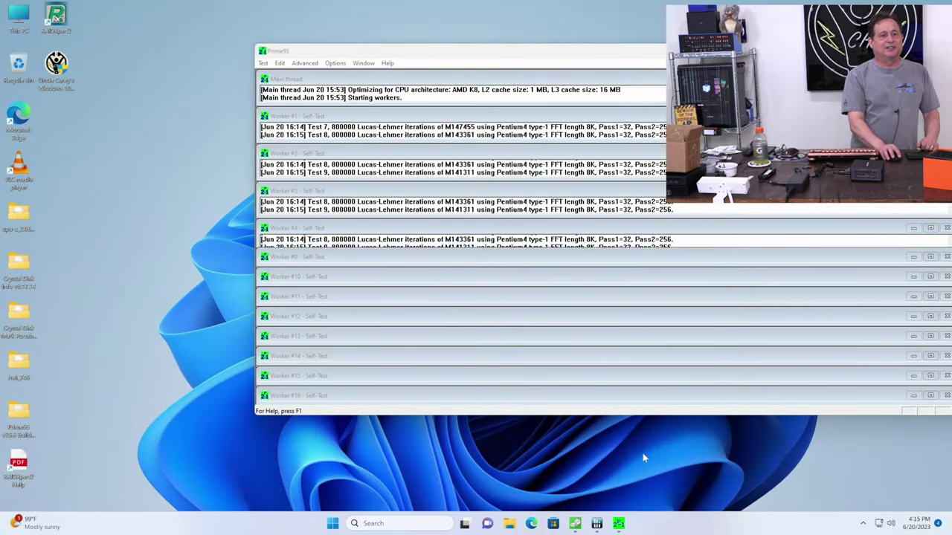
Place the HWiNFO64 sensor window clear of the Prime95 worker list and launch DiskMark64.exe from the Crystal Disk Mark Portable folder
click(596, 524)
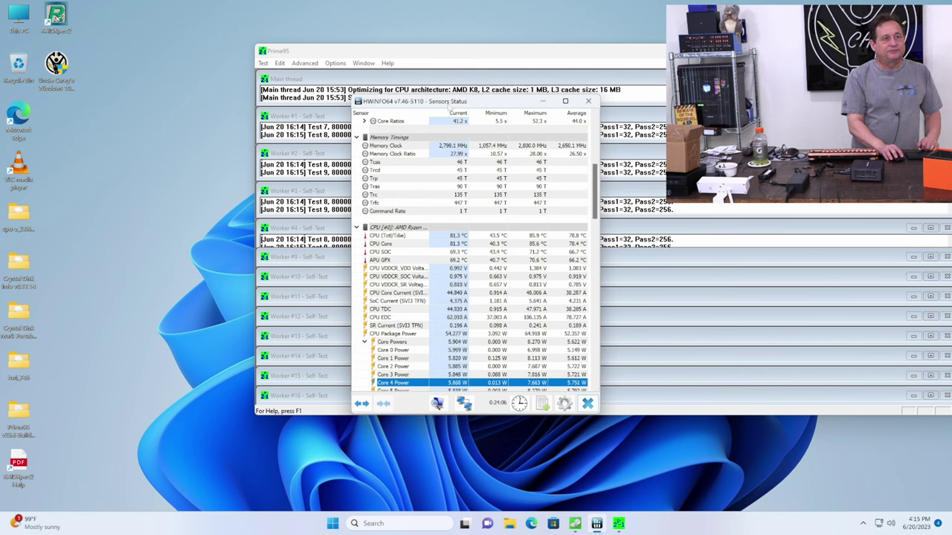
drag(445, 107, 177, 50)
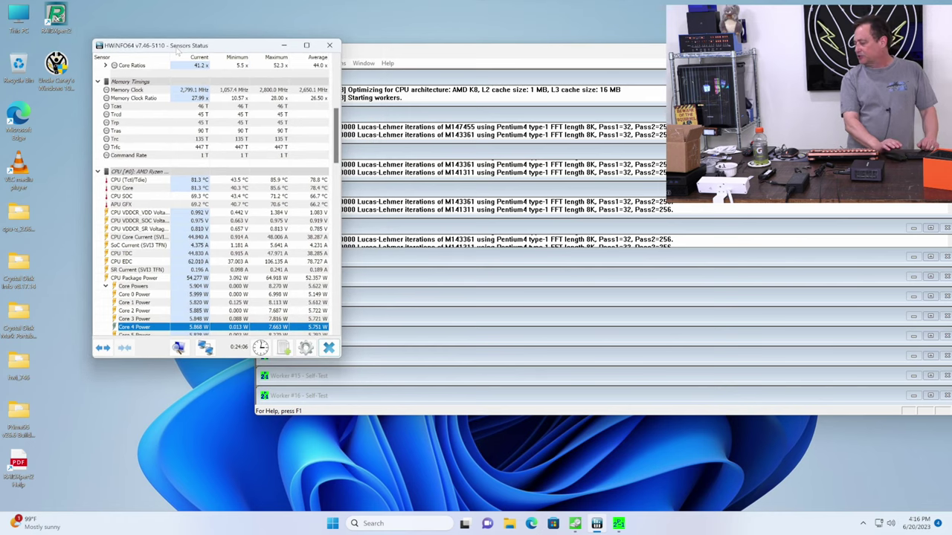
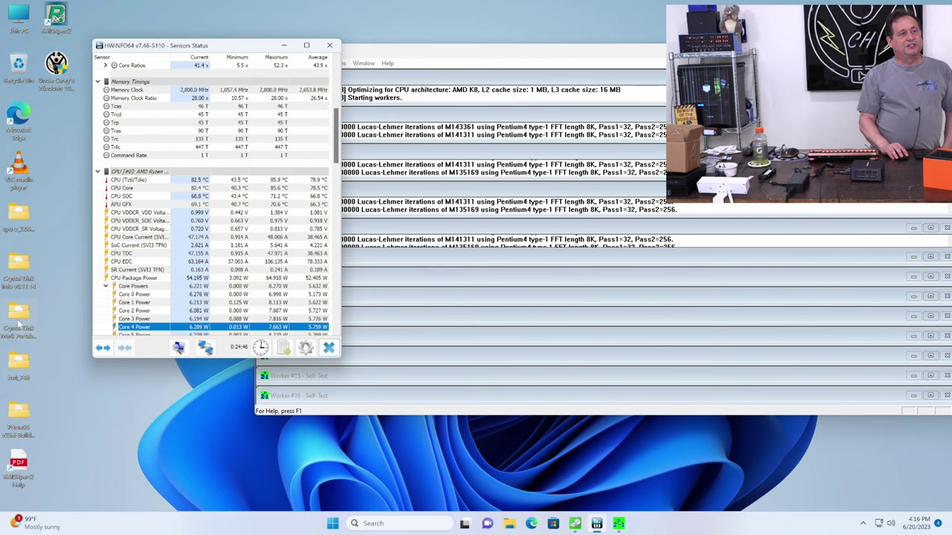
double_click(21, 331)
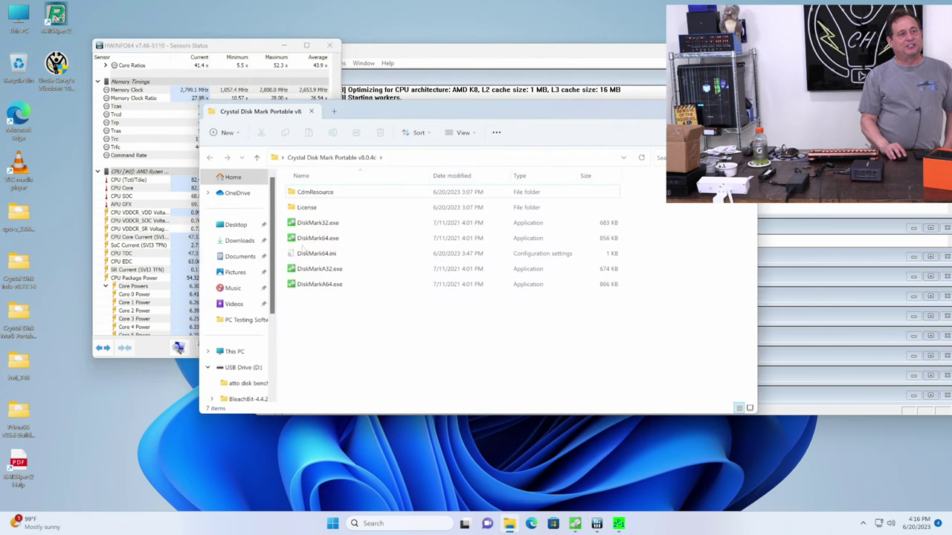
double_click(320, 238)
click(390, 347)
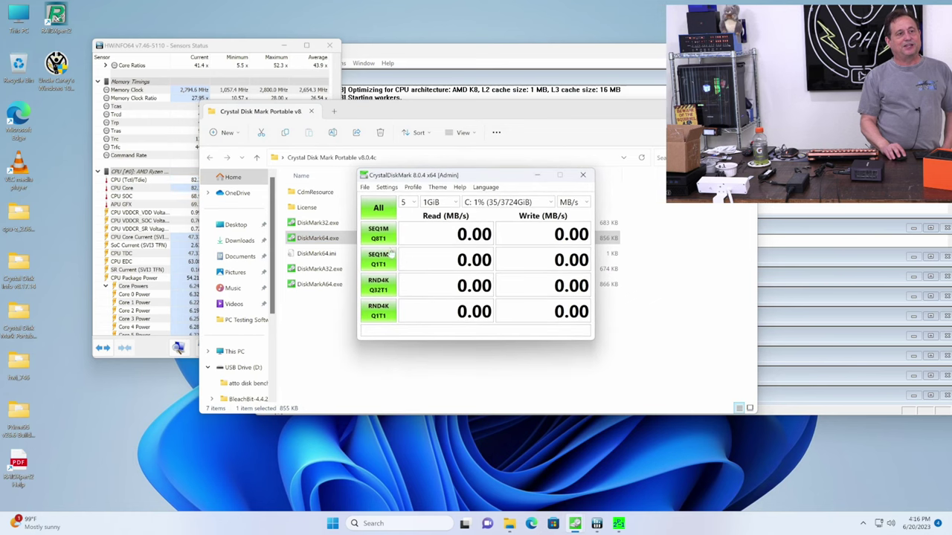
Try to run all disk tests on drive C: with 5 passes of 1GiB while Prime95 is still running
click(377, 211)
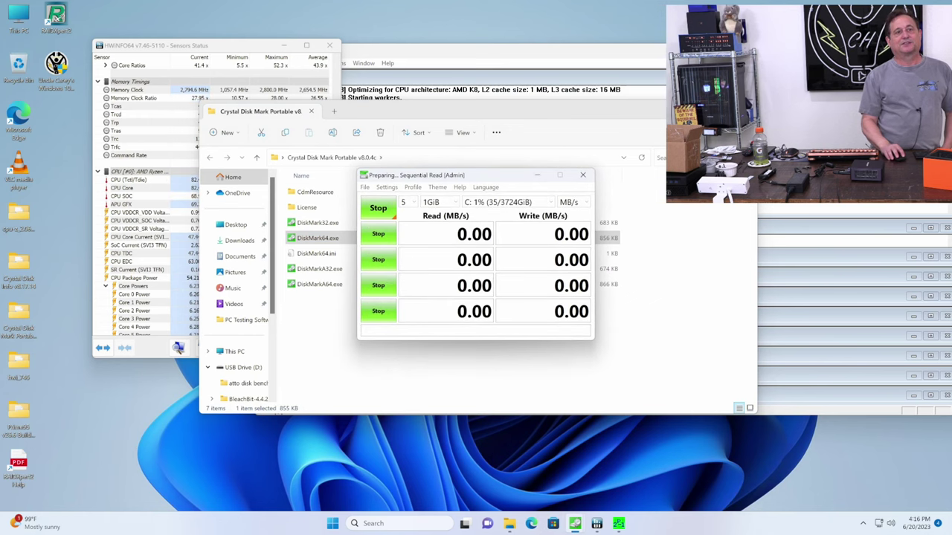
key(alt+Tab)
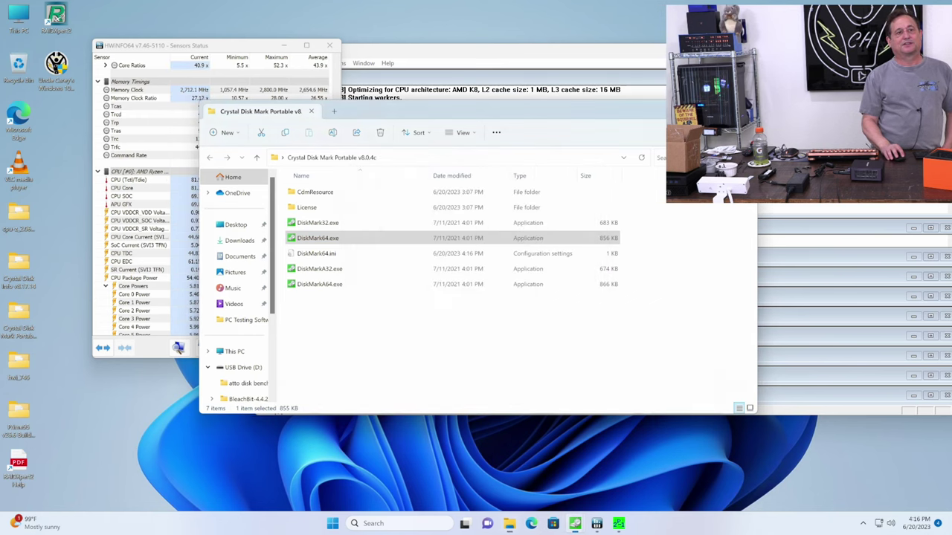
key(alt+F4)
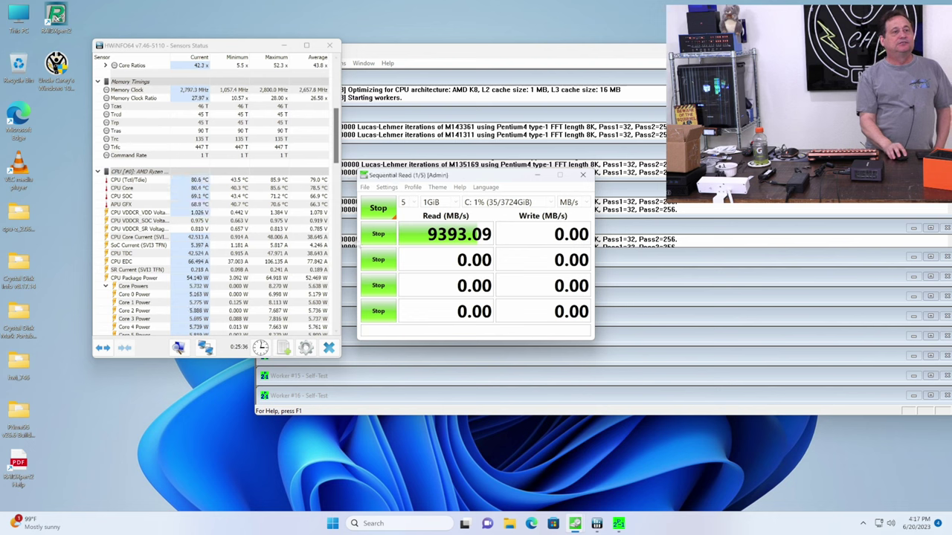
click(370, 233)
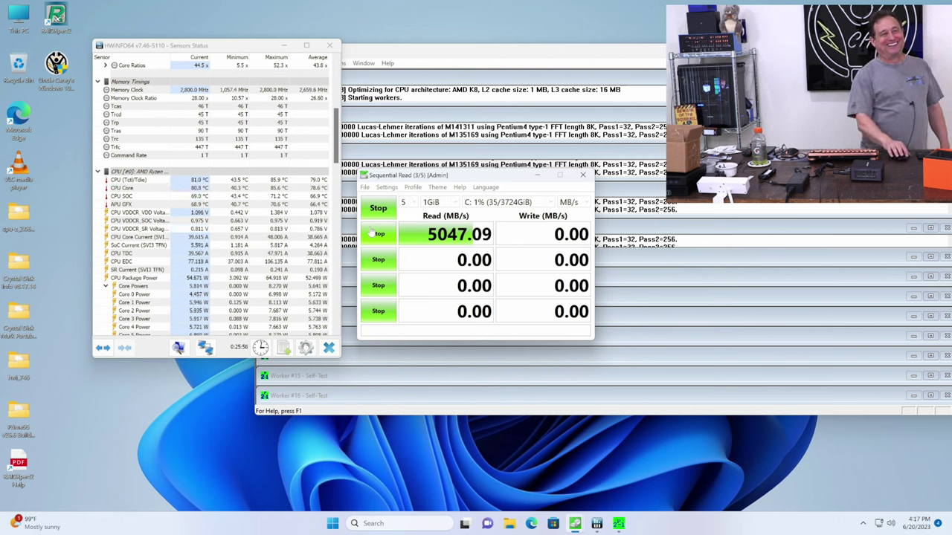
click(372, 232)
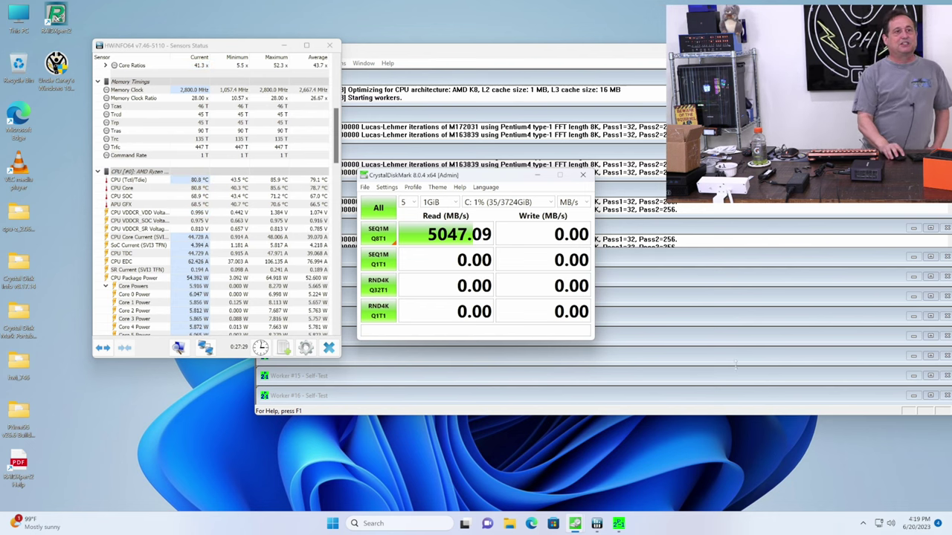
Stop all workers of the Prime95 torture test and exit Prime95
click(532, 48)
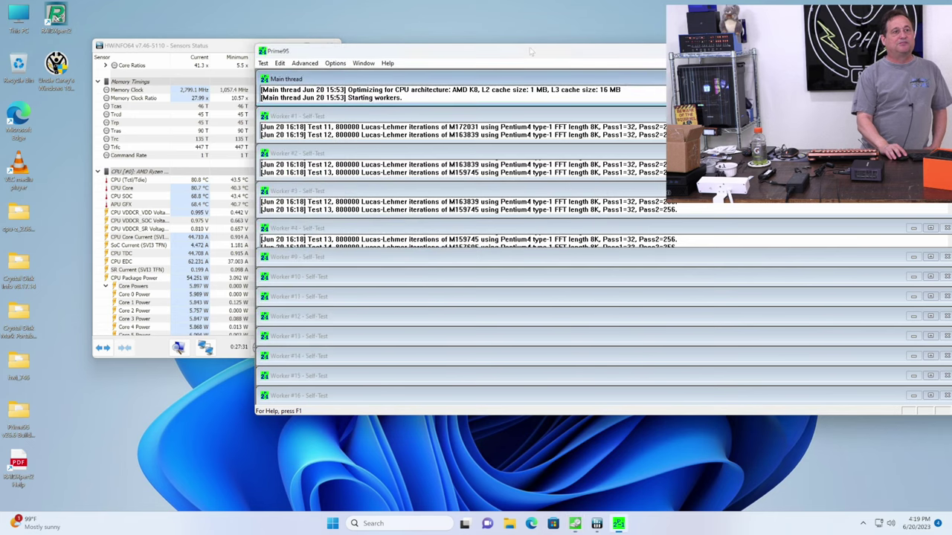
click(264, 64)
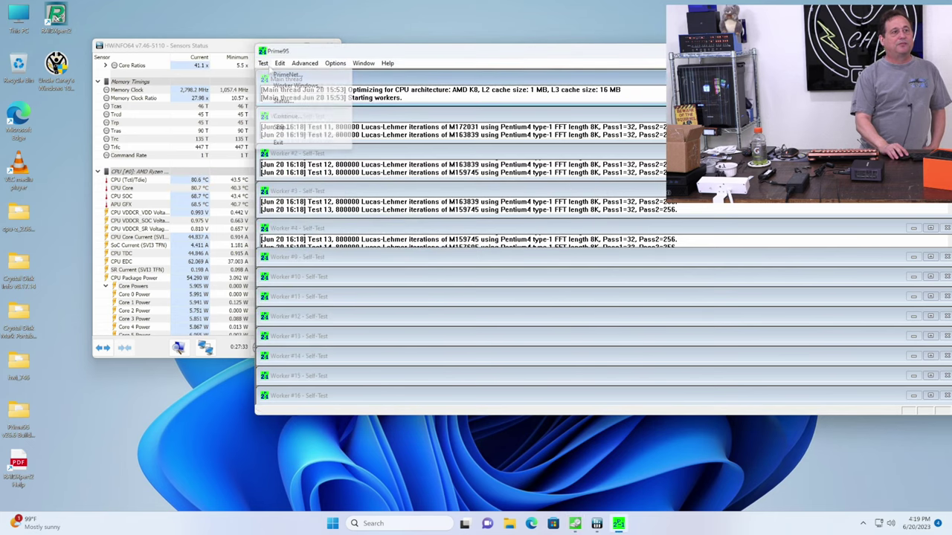
click(288, 125)
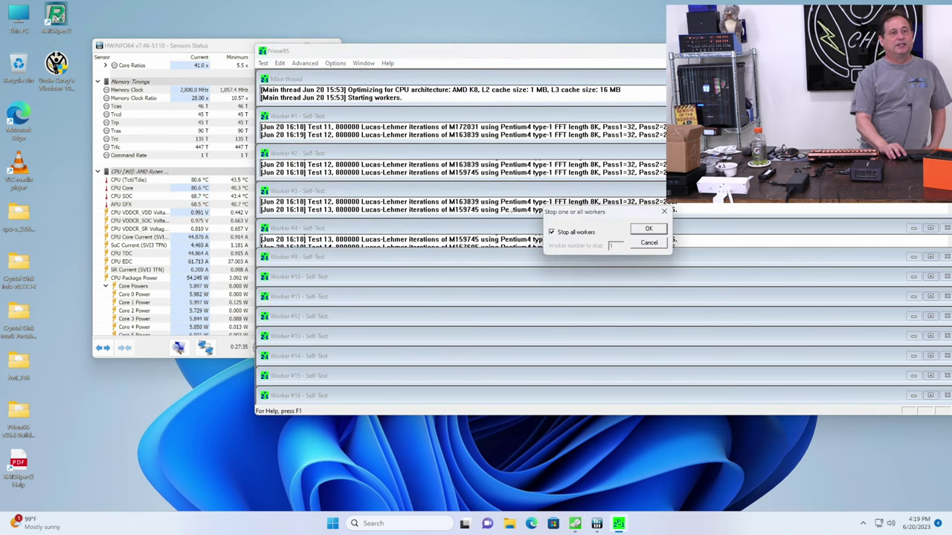
click(647, 229)
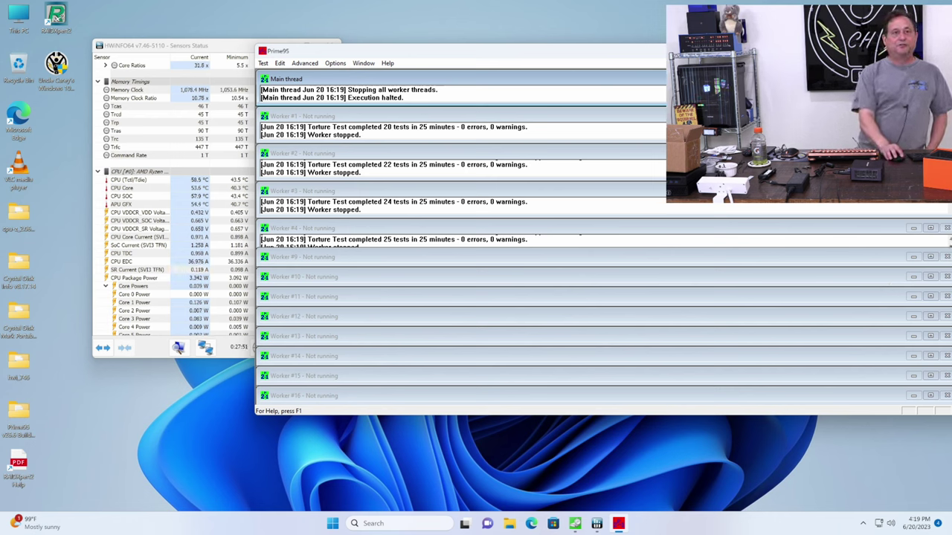
key(alt+F4)
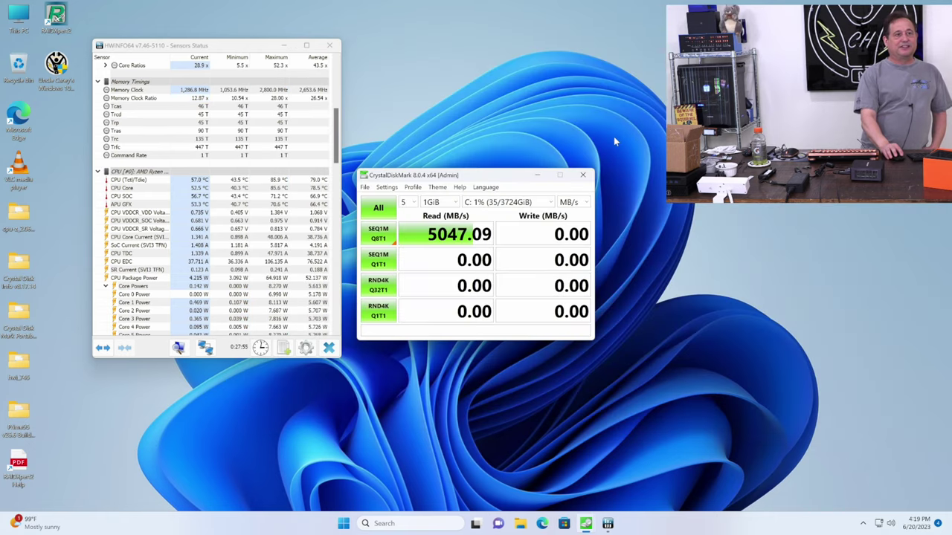
Run the SEQ1M Q8T1 read and write test on drive C: twice with the CPU idle
key(Return)
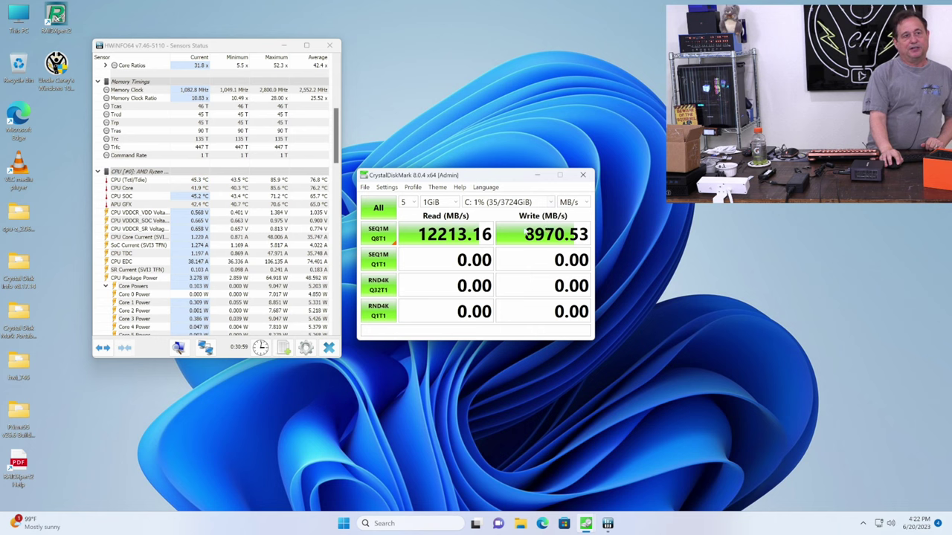
click(387, 234)
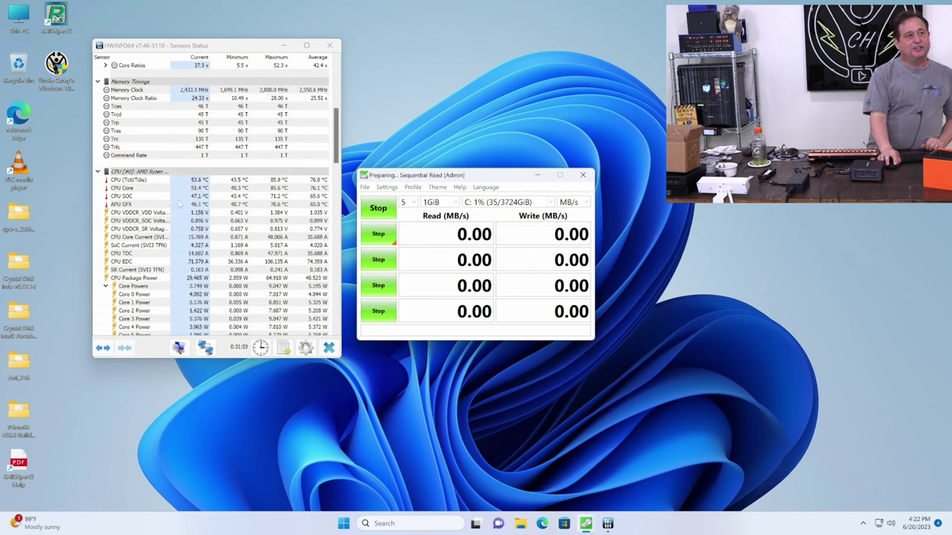
mouse_move(194, 197)
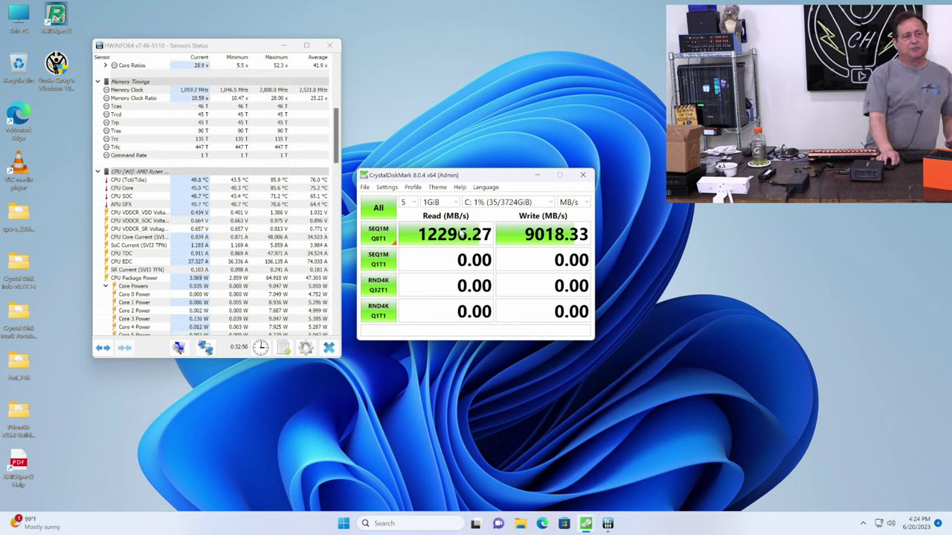
Limit the disk benchmark to Write [+Mix] and run the SEQ1M Q8T1 test on drive C: twice
click(413, 186)
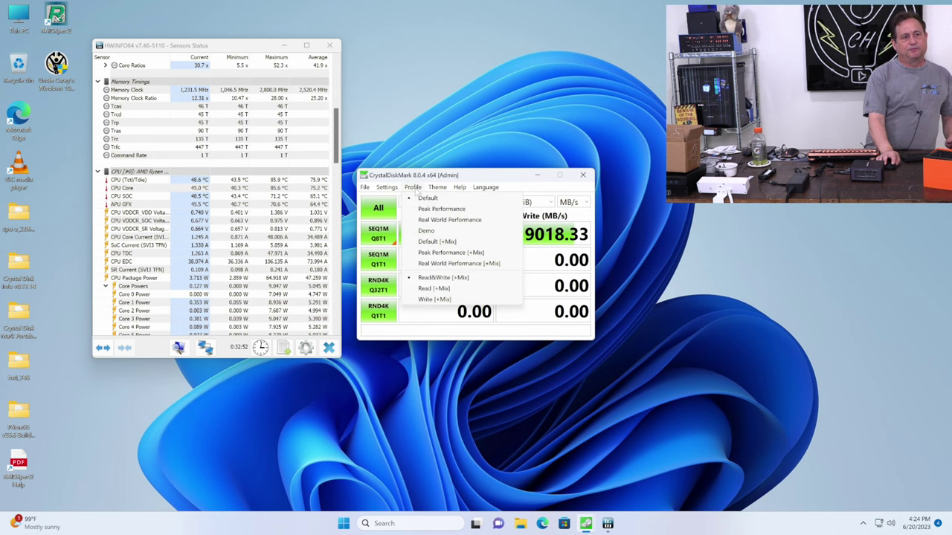
click(428, 299)
click(377, 215)
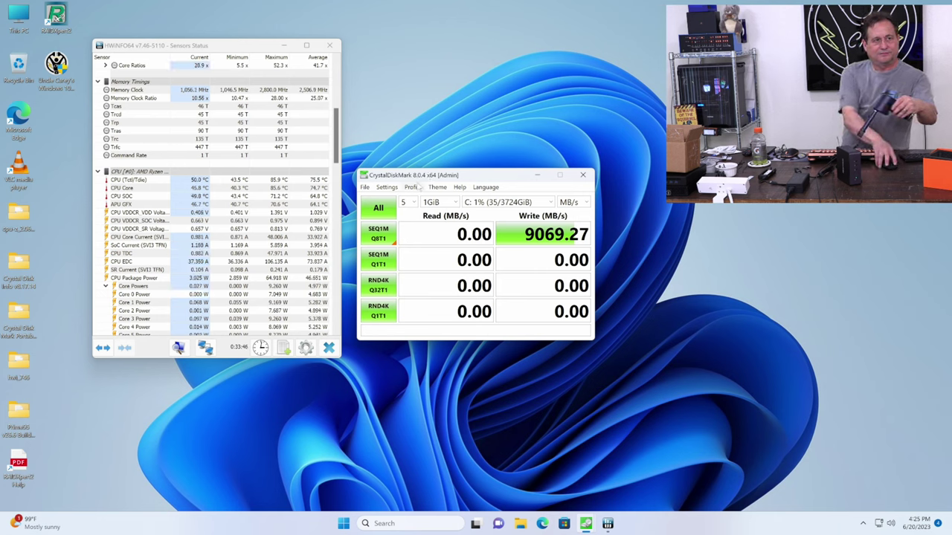
click(384, 233)
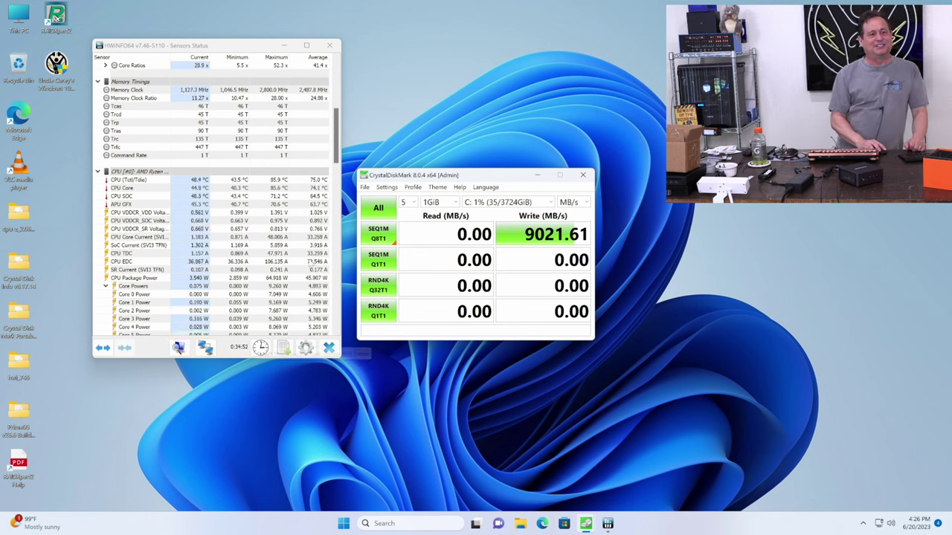
Switch the disk benchmark to the Peak Performance [+Mix] profile and try a write-only run of all tests
click(413, 187)
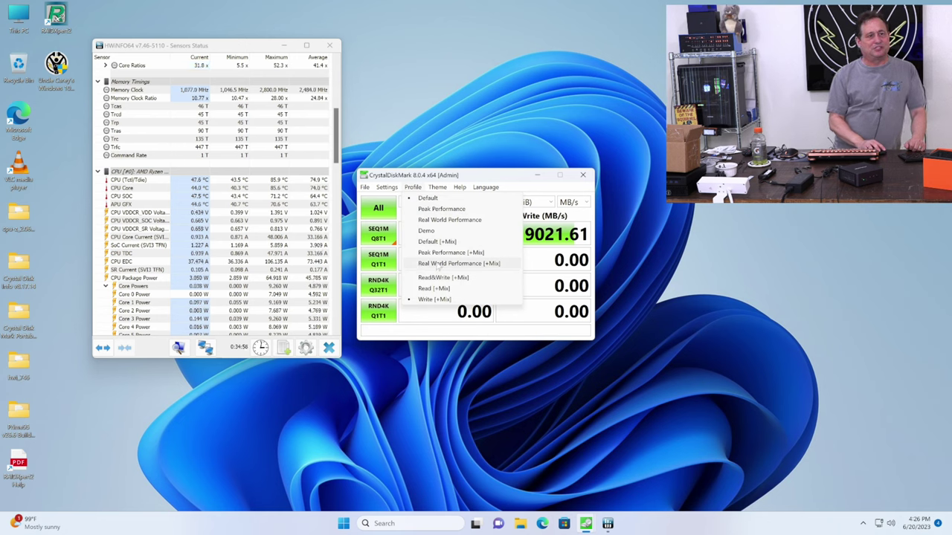
click(443, 253)
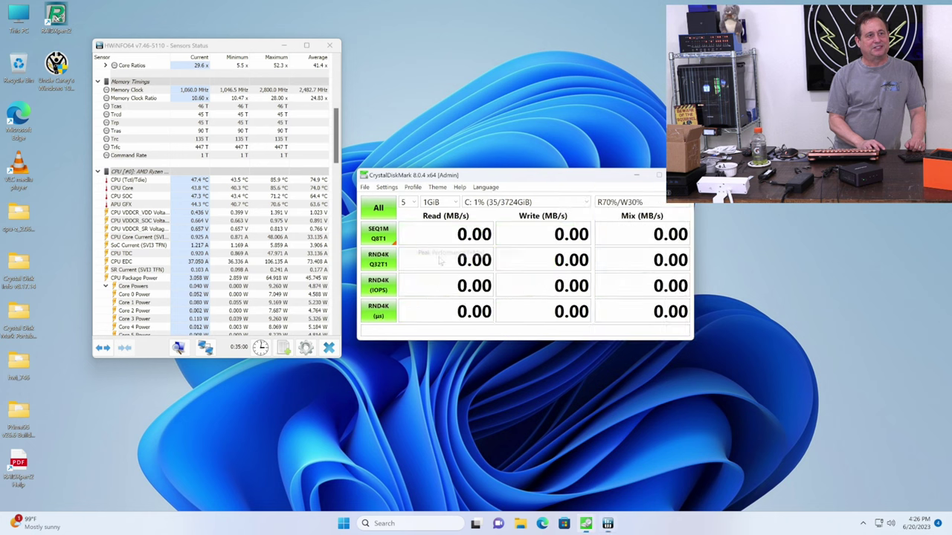
click(377, 211)
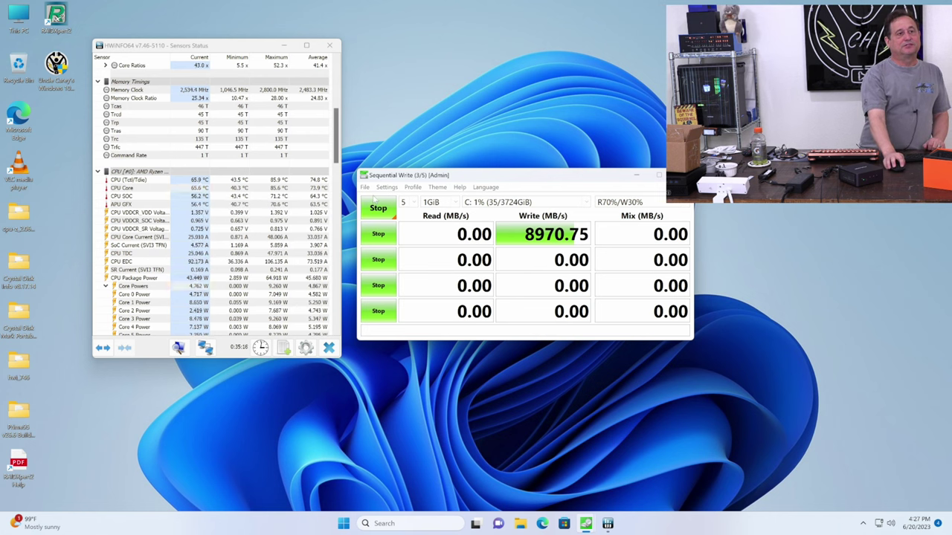
click(375, 205)
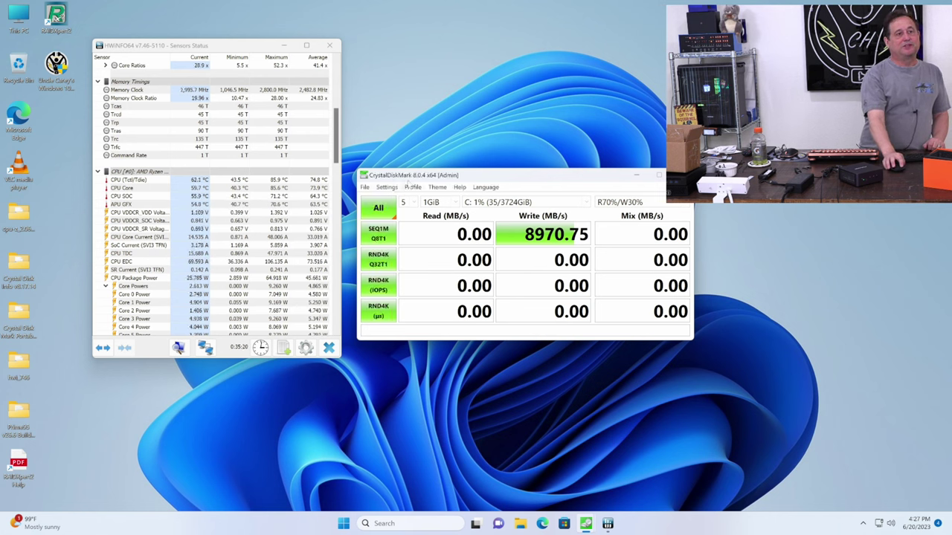
Set the benchmark mode to Read&Write [+Mix] and run all Peak Performance tests on drive C:
click(411, 187)
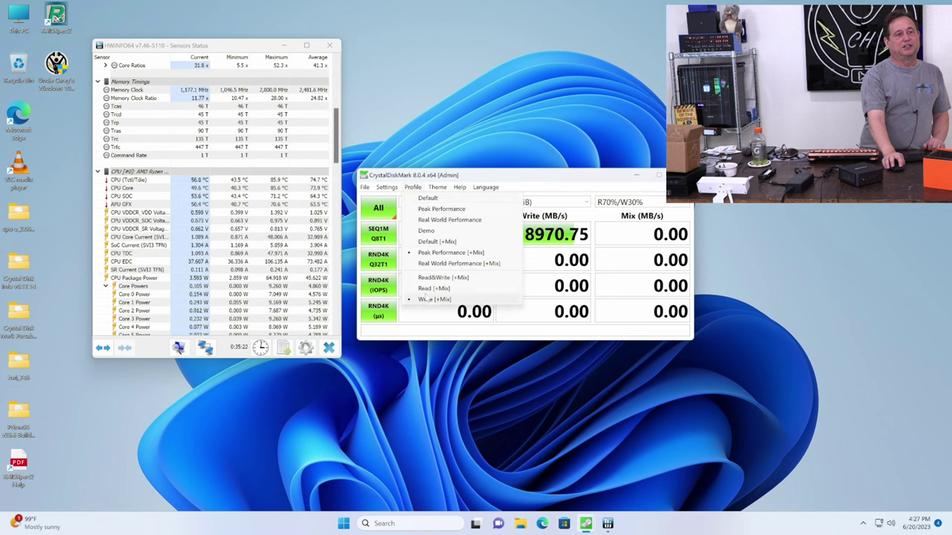
click(429, 278)
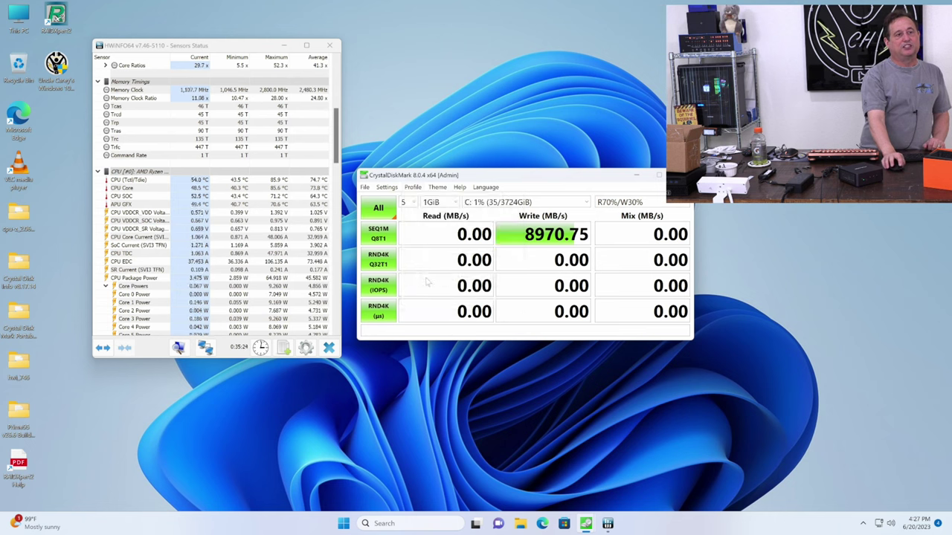
click(377, 209)
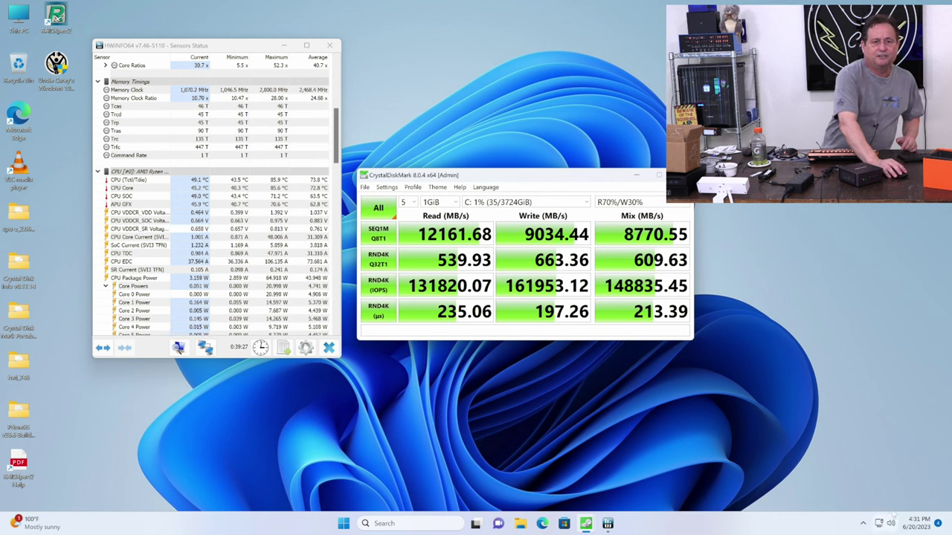
Safely eject the Extreme USB drive from Windows
click(863, 524)
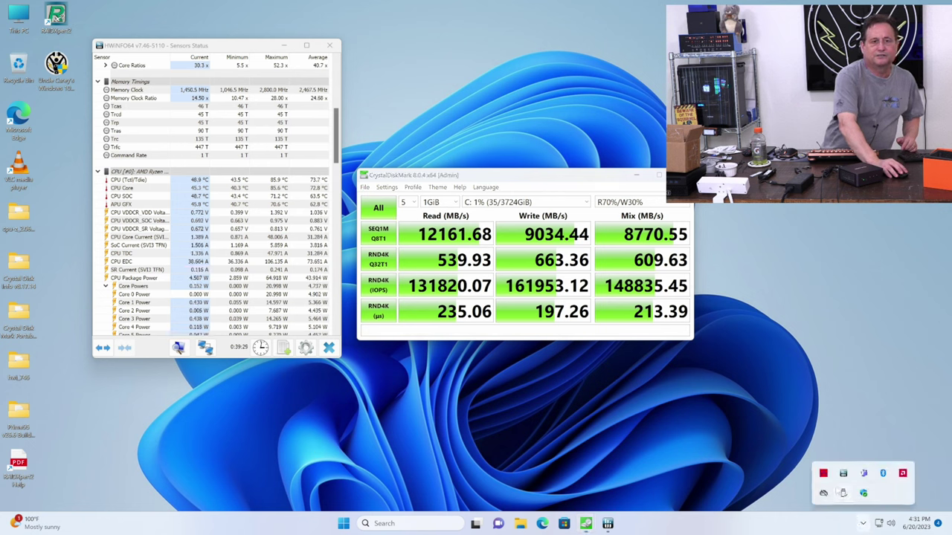
right_click(842, 493)
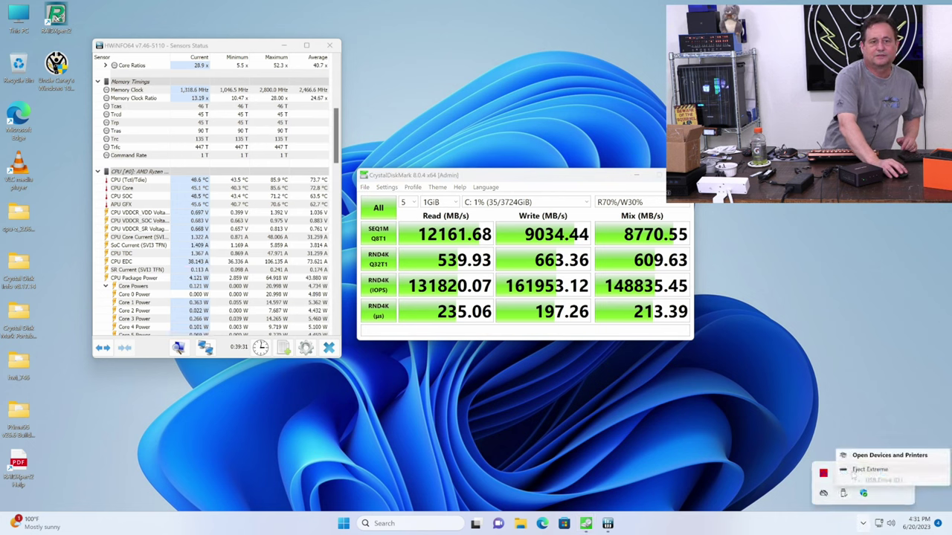
click(873, 469)
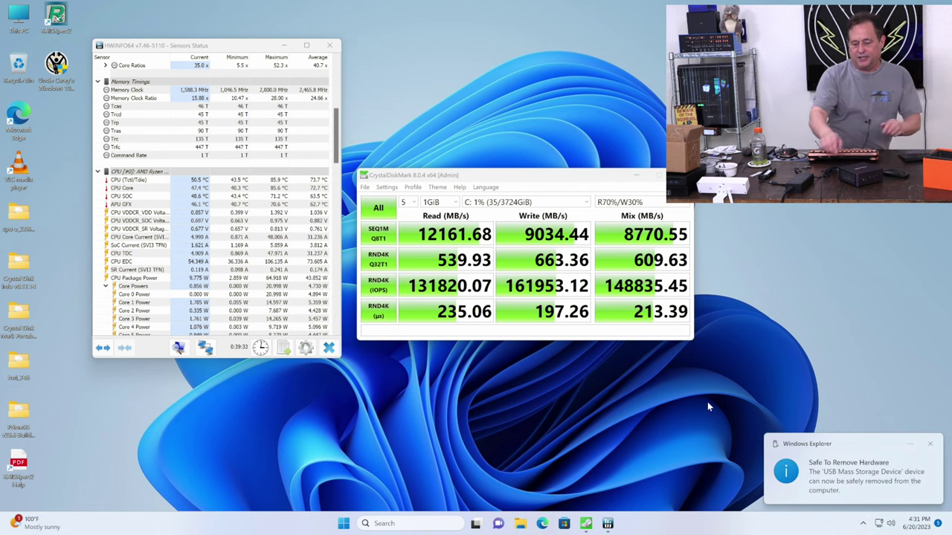